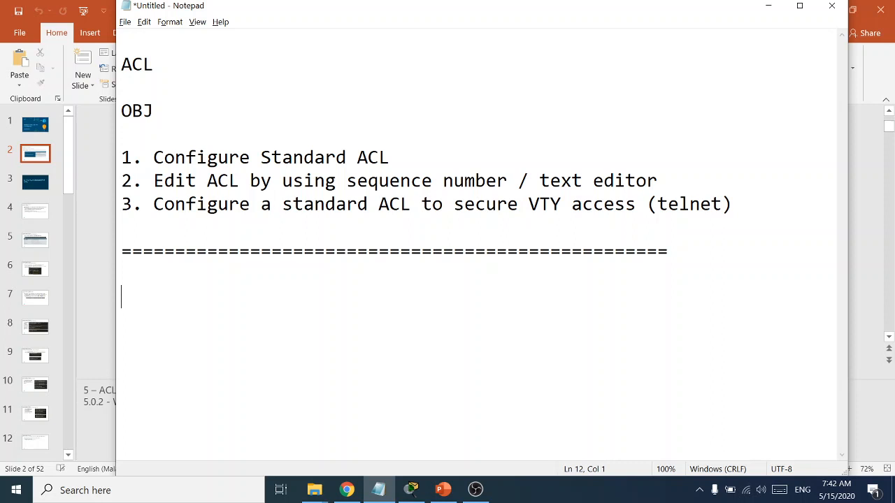
Type the two list items '1. Numbered ACL' and '2. Name ACL' in Notepad
text(1. Numbered ACL)
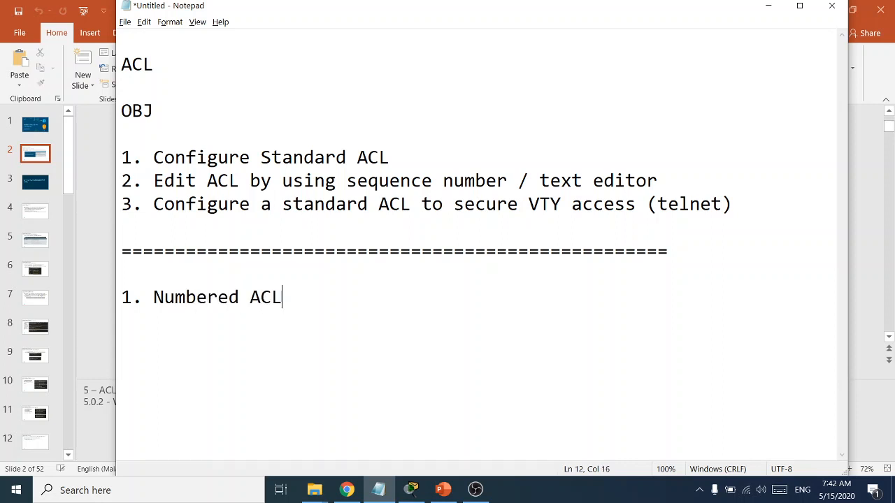
key(Return)
text(2. Name ACL)
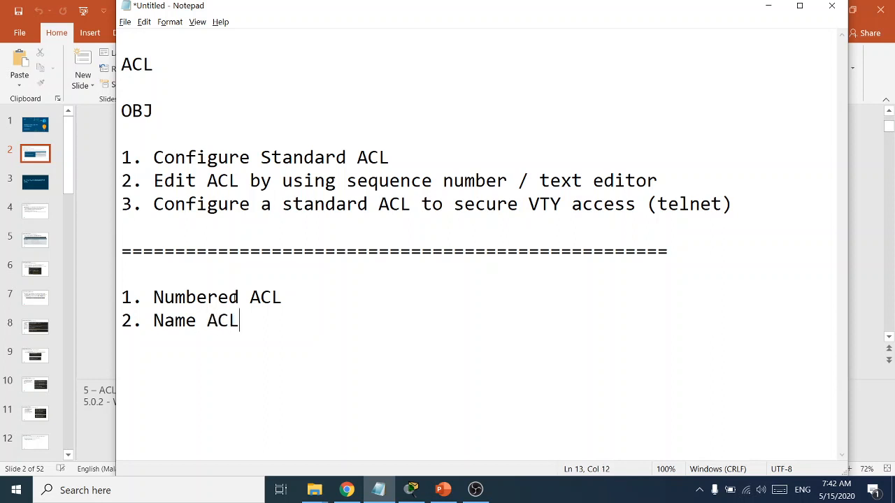
Add a 'STANDARD ACL' heading above the list and the range '(1-99)' after Numbered ACL
click(295, 301)
text(()
click(168, 278)
text(T)
key(BackSpace)
text(STANDARD ACL)
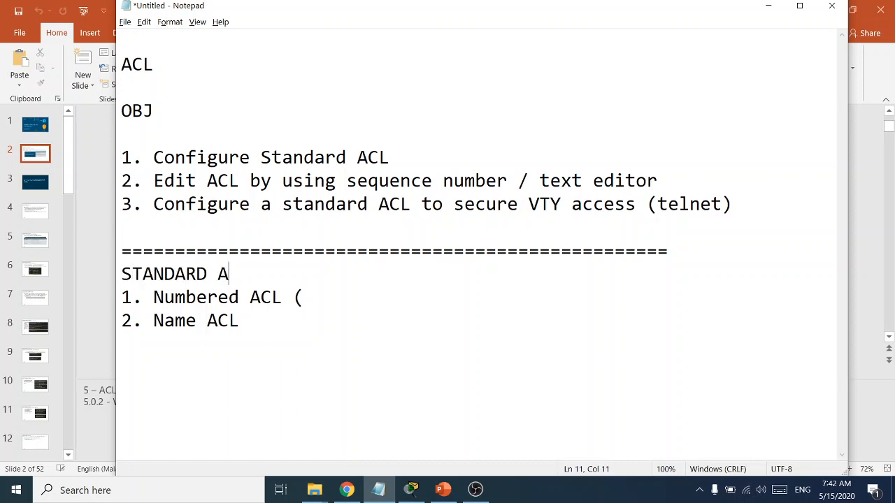
click(308, 293)
text(1-99))
Add the line 'R1(config)#access list 1' beneath the Numbered ACL (1-99) item
key(Return)
key(Return)
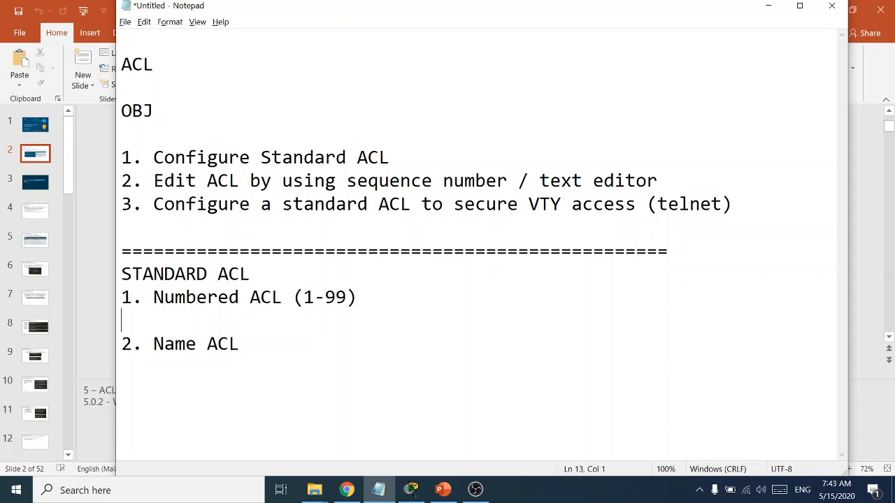
key(Up)
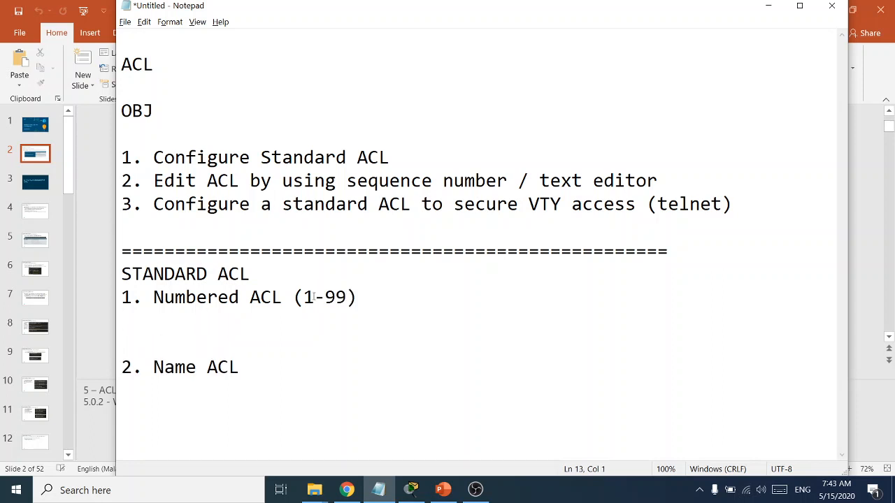
key(Return)
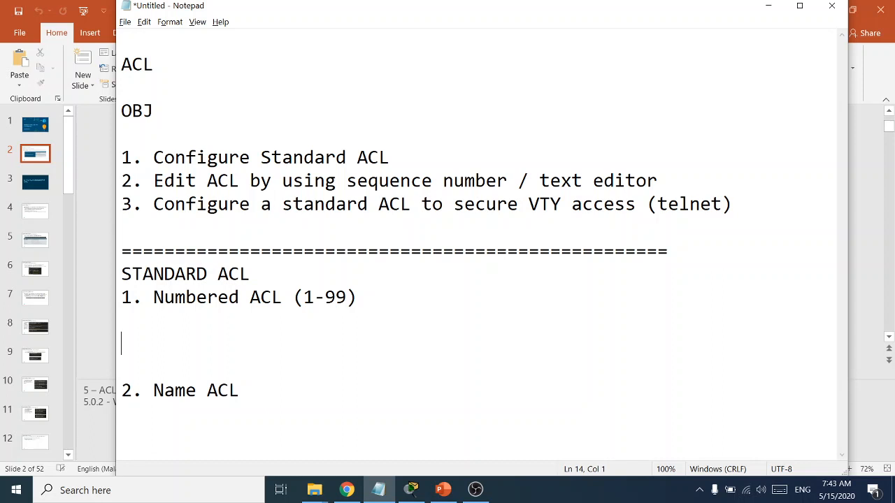
text(access list)
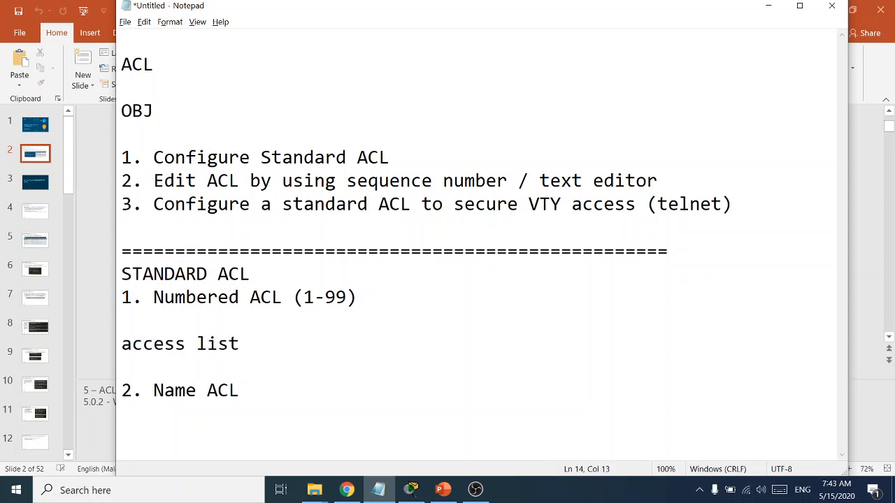
key(BackSpace)
key(Left)
key(Left)
key(Left)
key(Left)
key(Left)
key(Left)
key(Left)
key(Left)
key(Left)
key(Left)
key(Left)
text(R1(co)
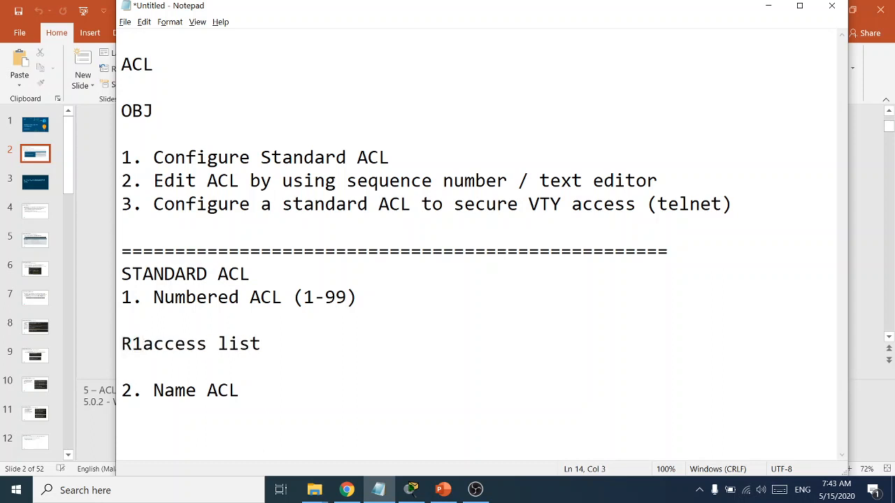
text(nfig)
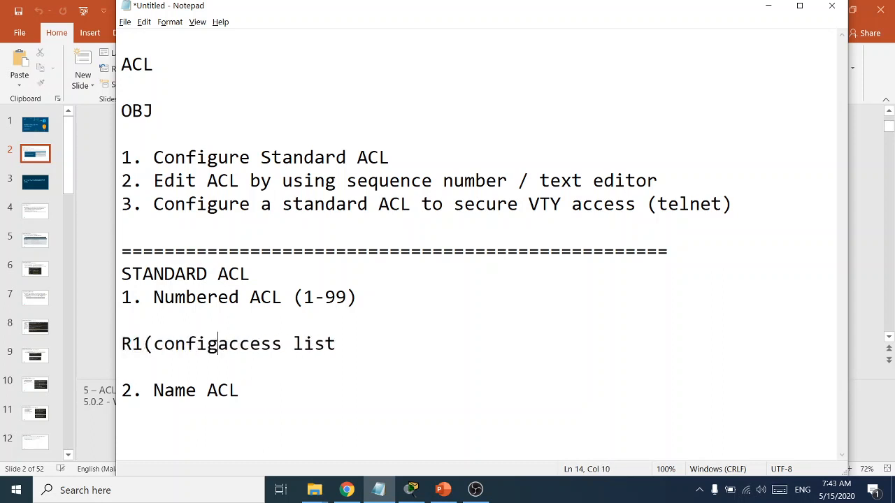
text())
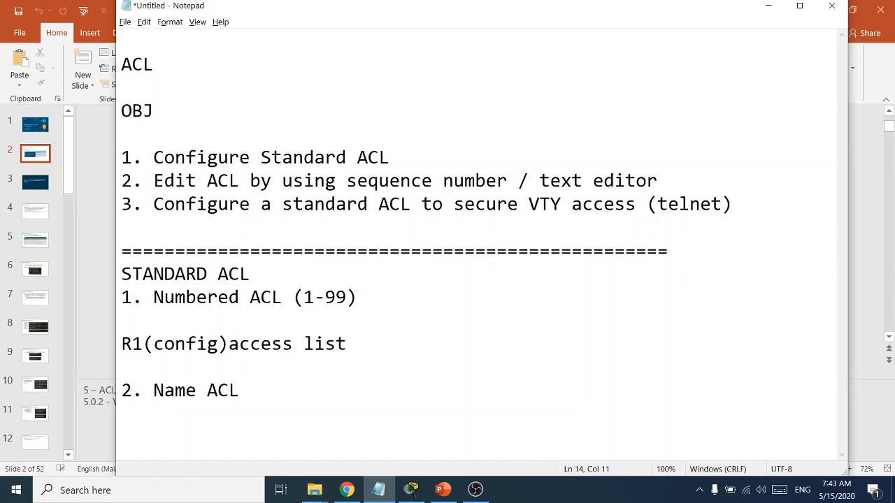
text(#)
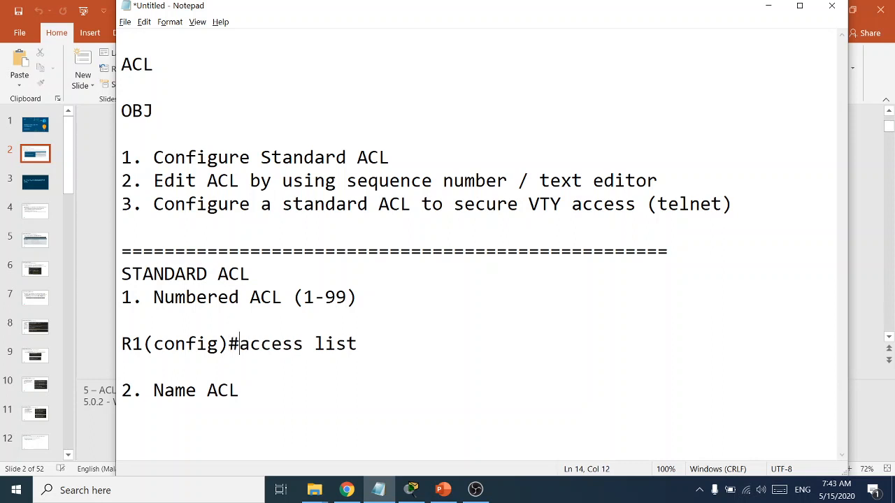
key(Right)
key(Right)
key(Right)
key(Right)
key(Right)
key(Right)
key(Right)
key(Right)
key(Right)
key(Right)
key(Right)
text(1)
Extend the command line with 'permit/deny/remarks source_add wildcardmask'
text(permit)
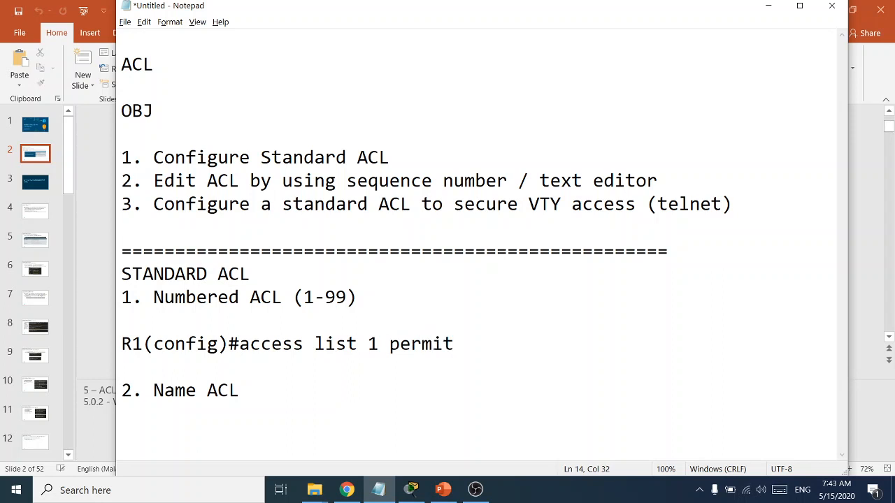
text(/deny/remarks)
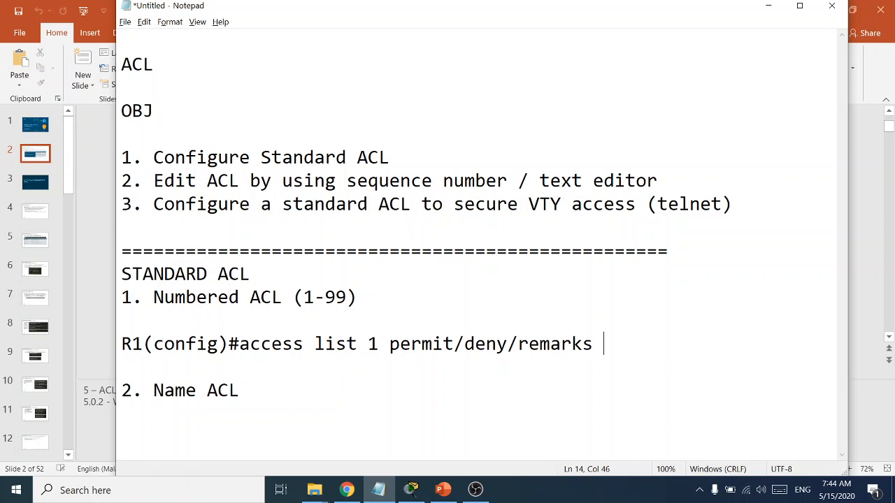
text(source )
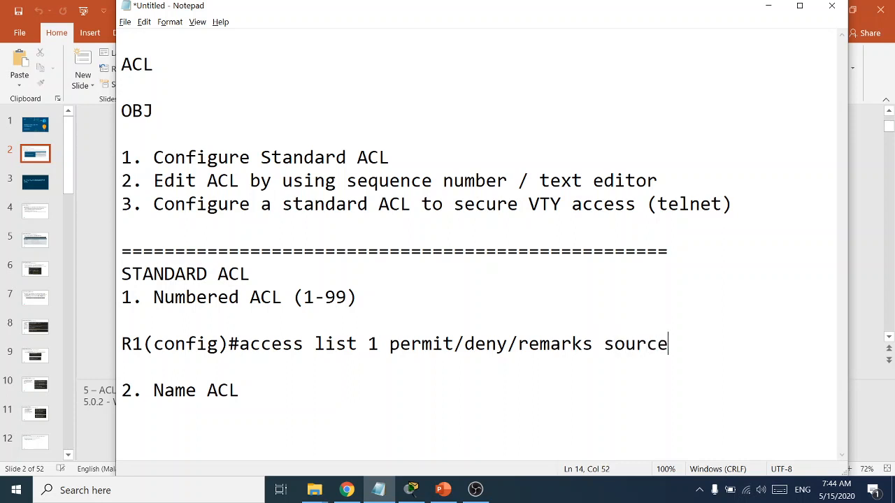
text(addres)
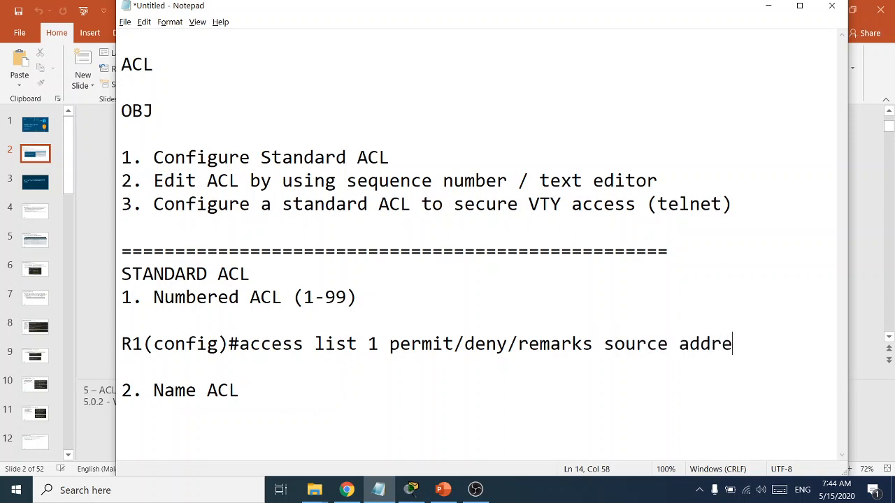
key(BackSpace)
key(BackSpace)
key(BackSpace)
key(BackSpace)
key(BackSpace)
key(BackSpace)
key(BackSpace)
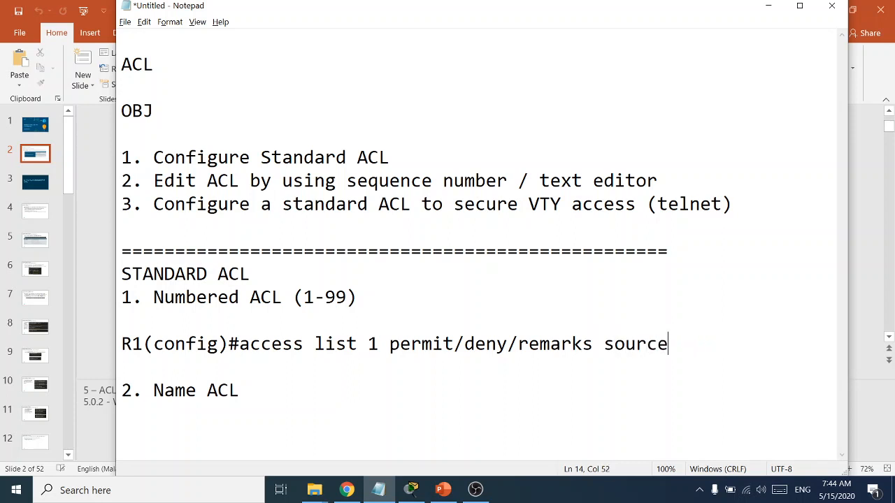
text(_add wildcard)
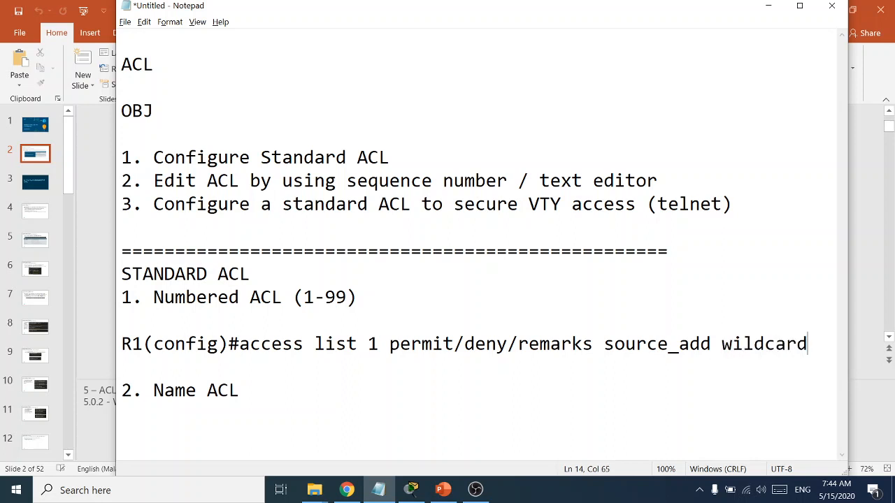
text(ask)
key(BackSpace)
key(BackSpace)
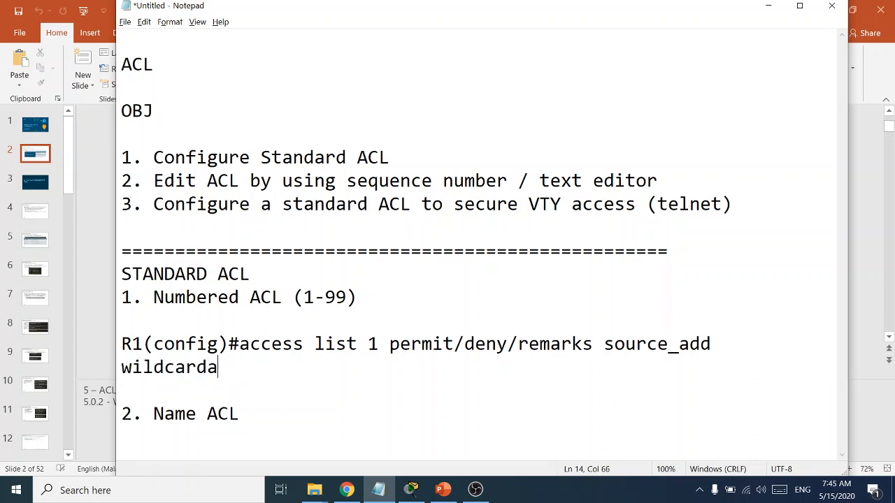
key(BackSpace)
key(BackSpace)
text(dmask)
key(Return)
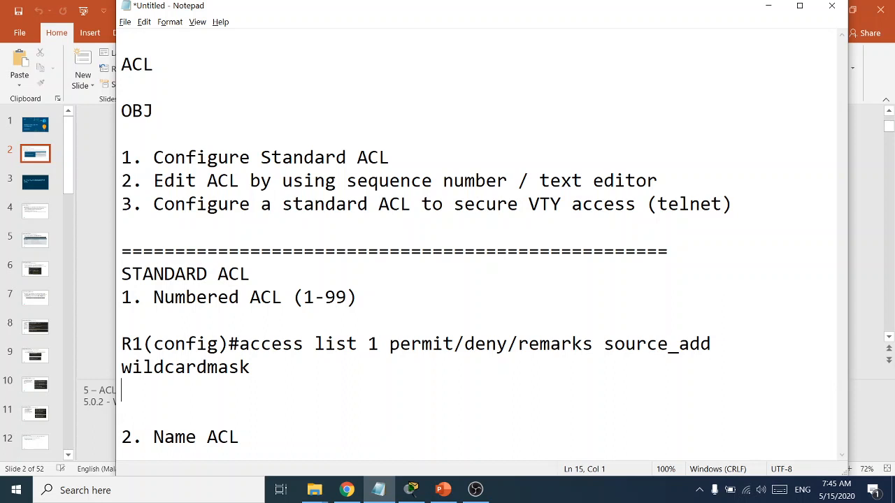
Add the note 'apply to the interface of the router (inbound or outband)' below the syntax line
key(Return)
text(apply t)
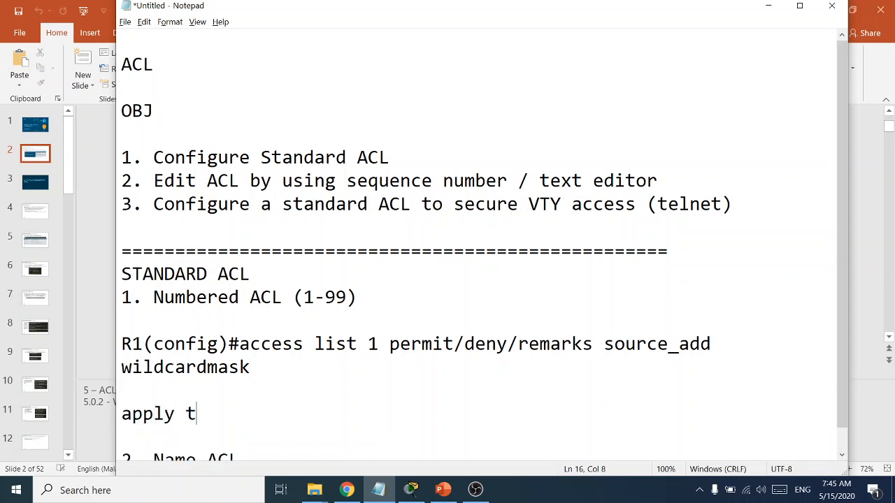
text(o the i)
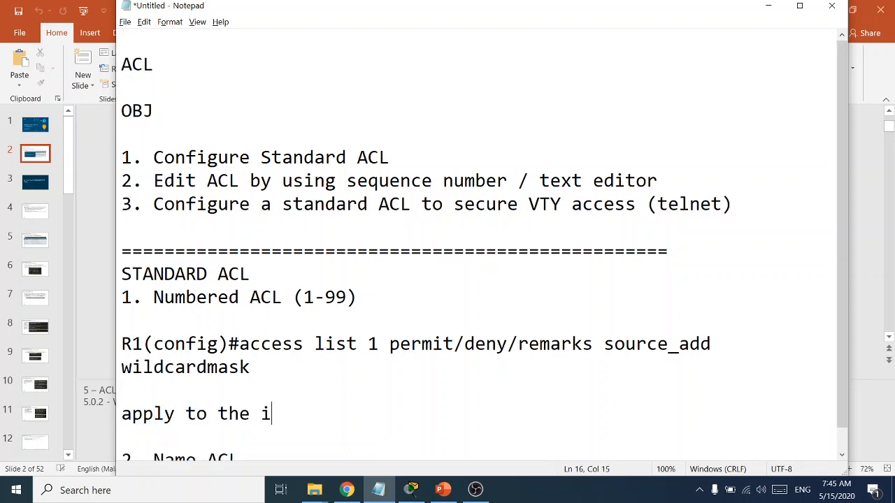
text(nterface)
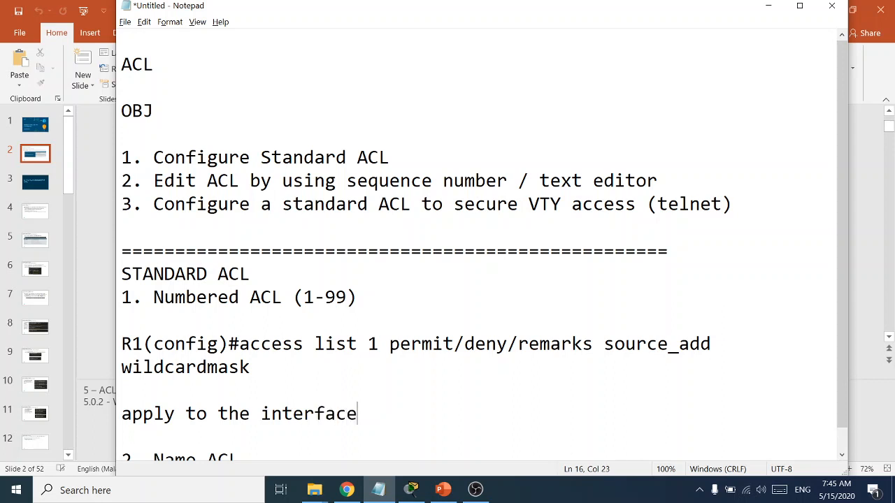
text( of thr)
key(BackSpace)
text(e)
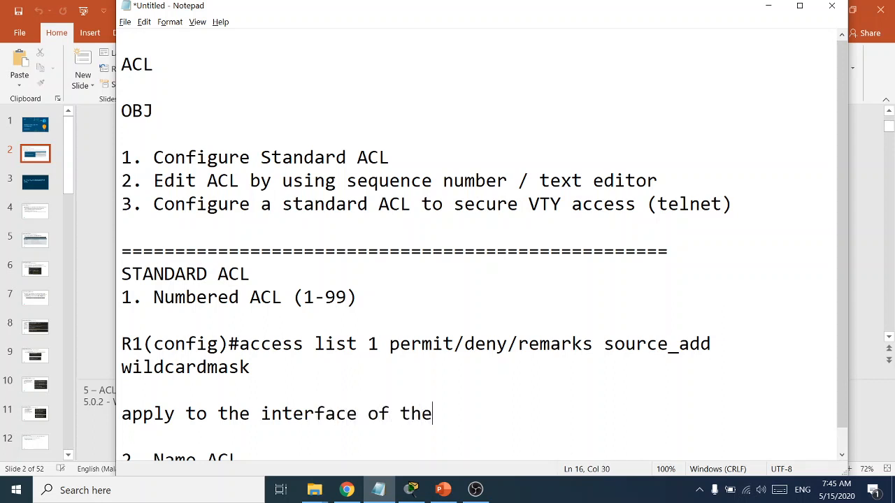
text( router )
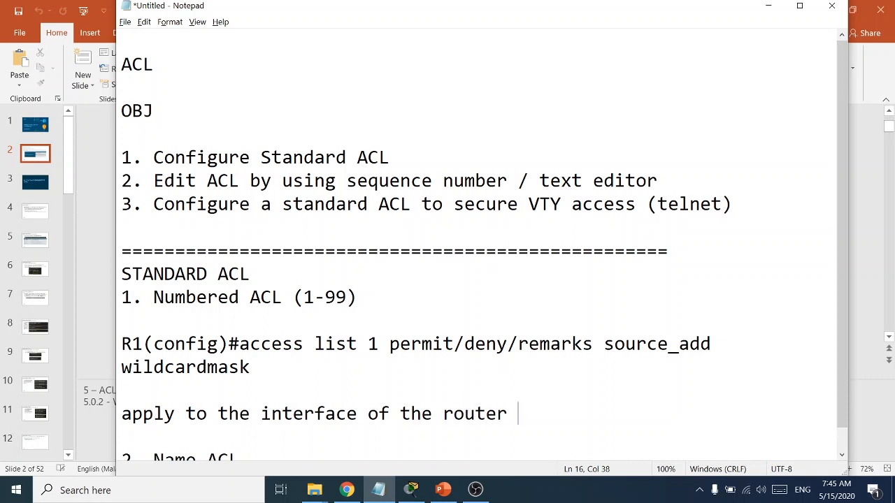
text((inbound)
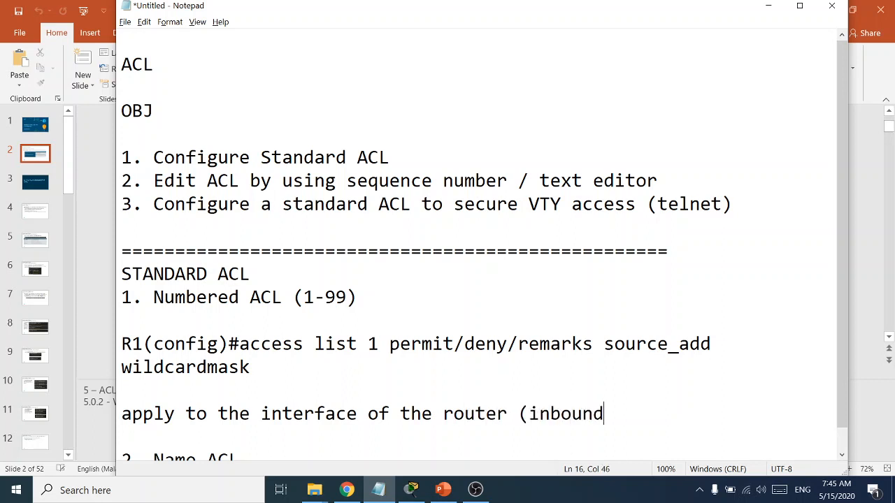
text( or out)
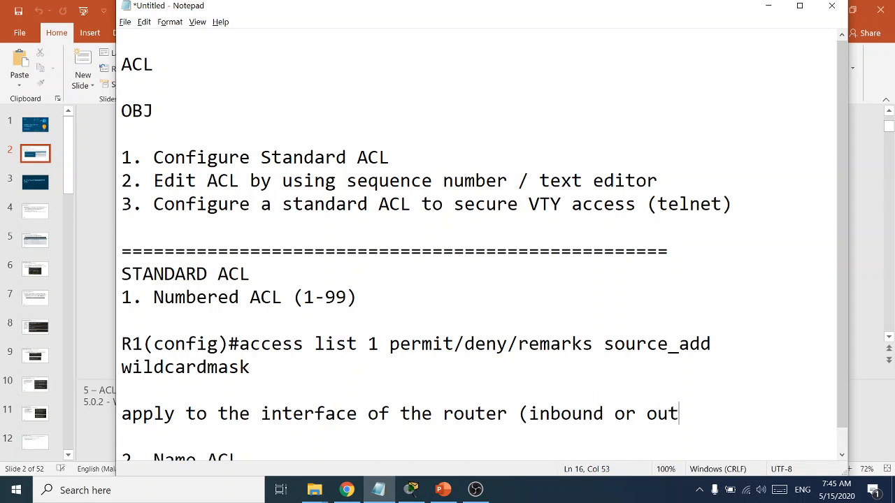
text(band))
scroll(424, 343, down, 1)
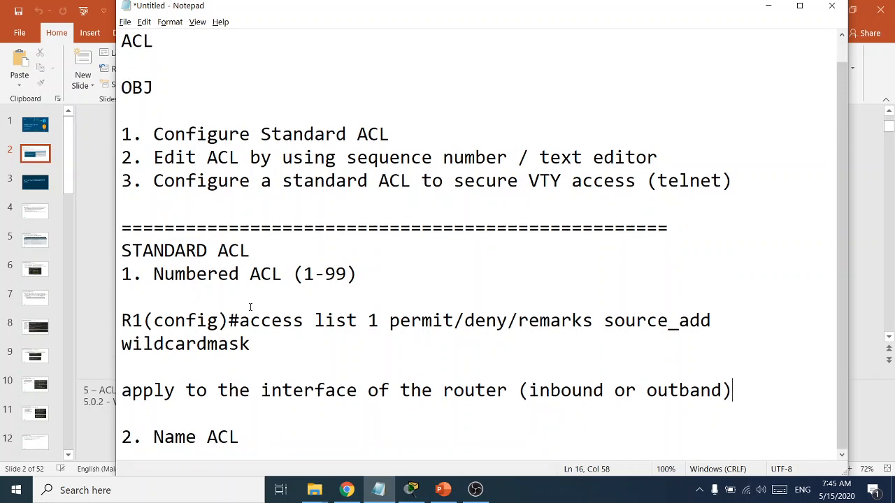
Minimize Notepad and PowerPoint and restore the ACL topology.pkt Packet Tracer window
click(767, 9)
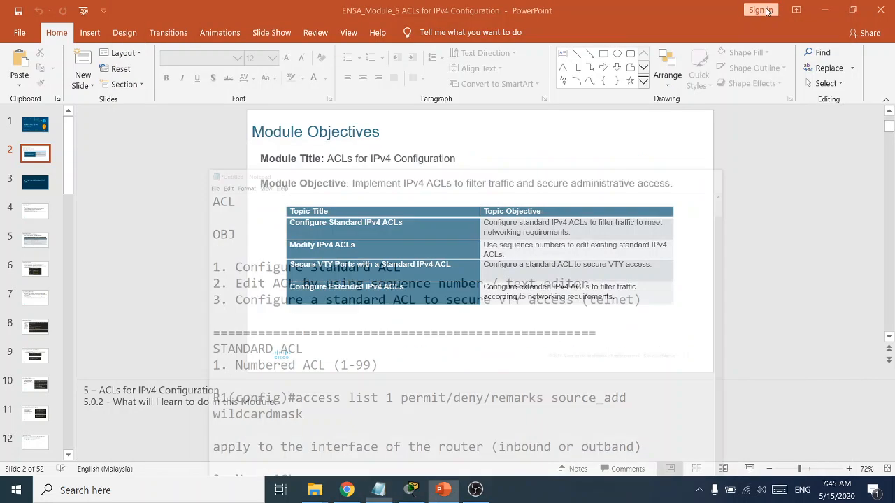
click(827, 9)
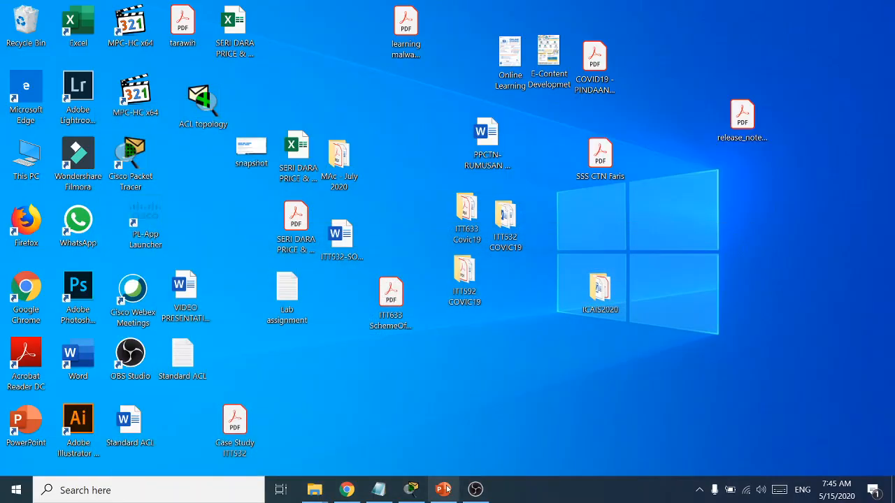
click(412, 490)
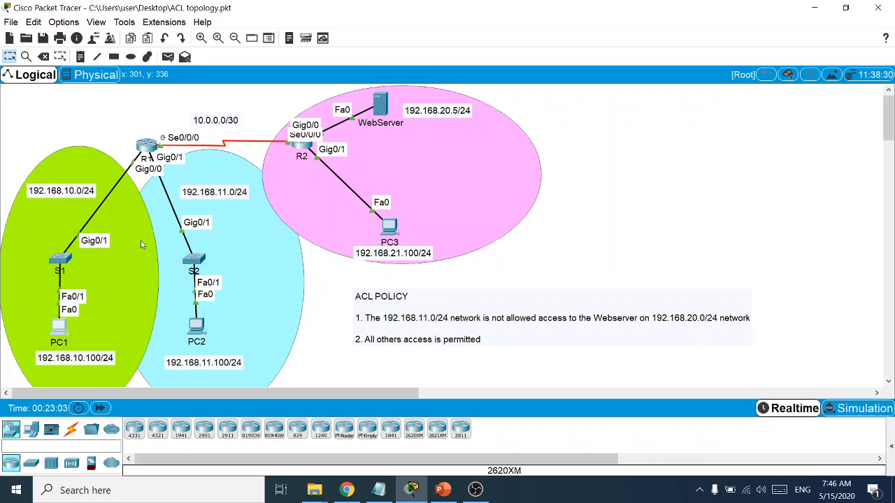
Ping 192.168.20.5 from PC1's command prompt and confirm 4 of 4 replies
click(64, 328)
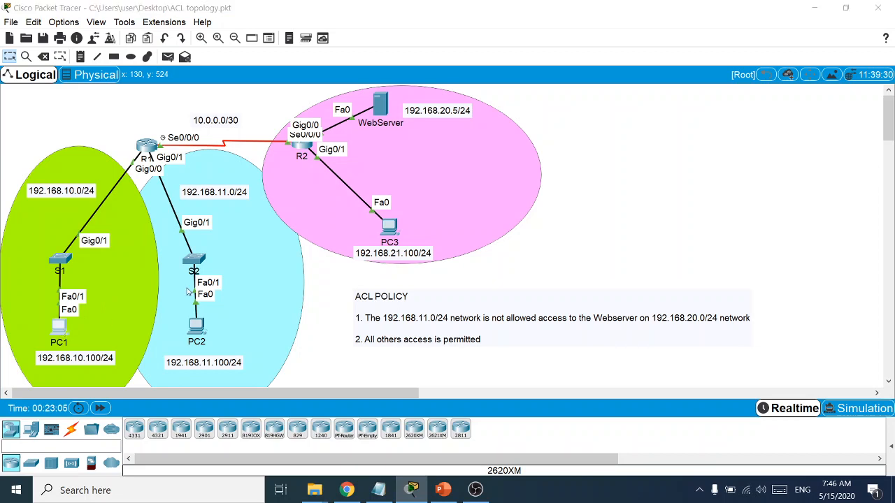
drag(417, 86, 642, 92)
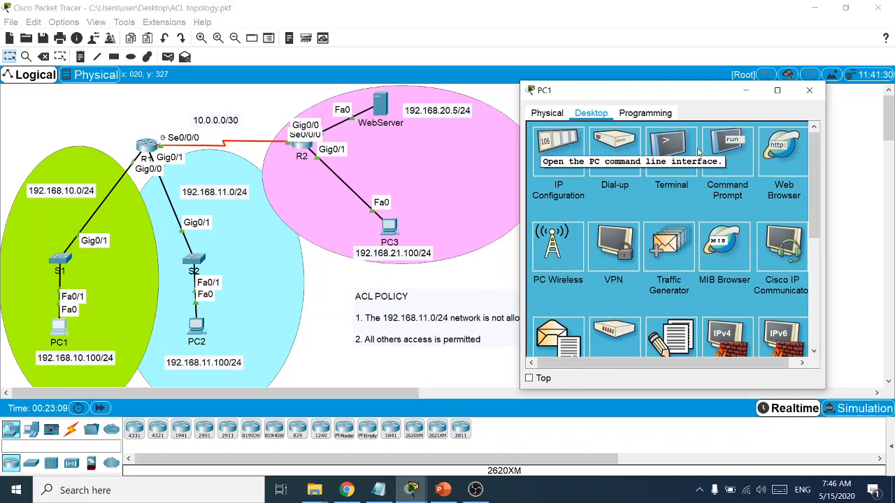
click(726, 152)
drag(624, 91, 632, 86)
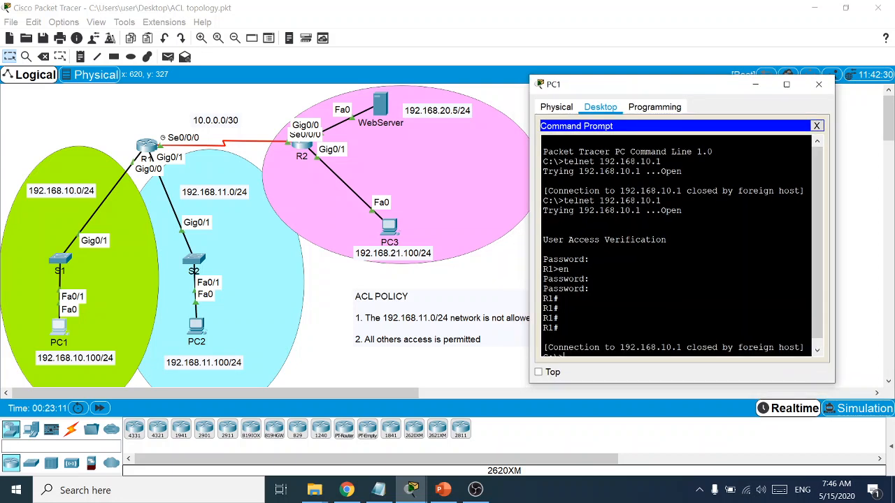
key(Return)
key(Return)
key(Return)
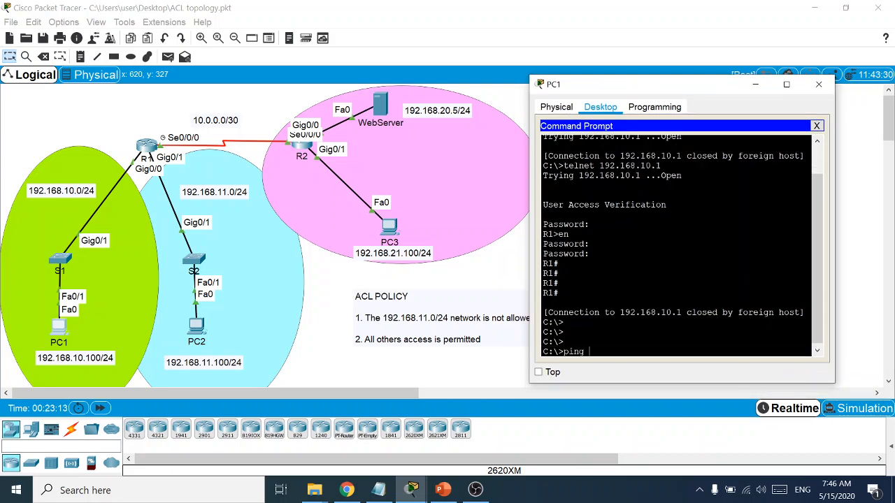
text(ping 192.168.20.5)
key(Return)
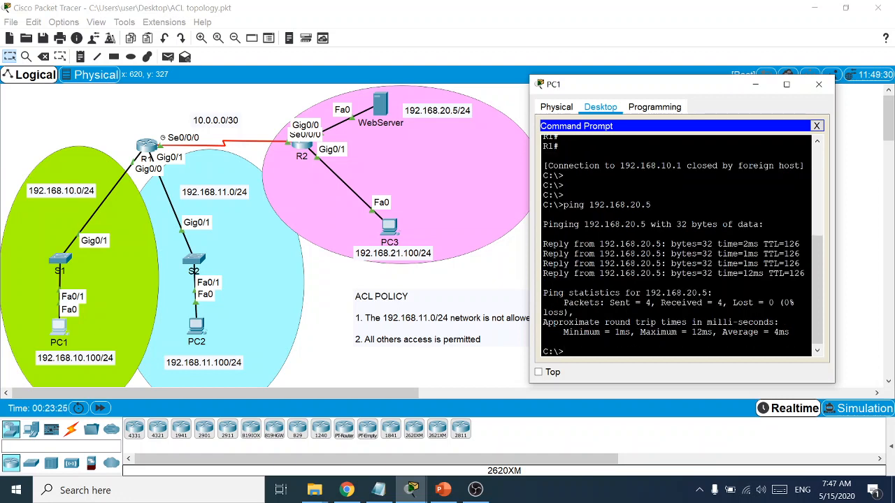
Load the web server page at 192.168.20.5 in PC1's web browser
click(816, 127)
click(795, 154)
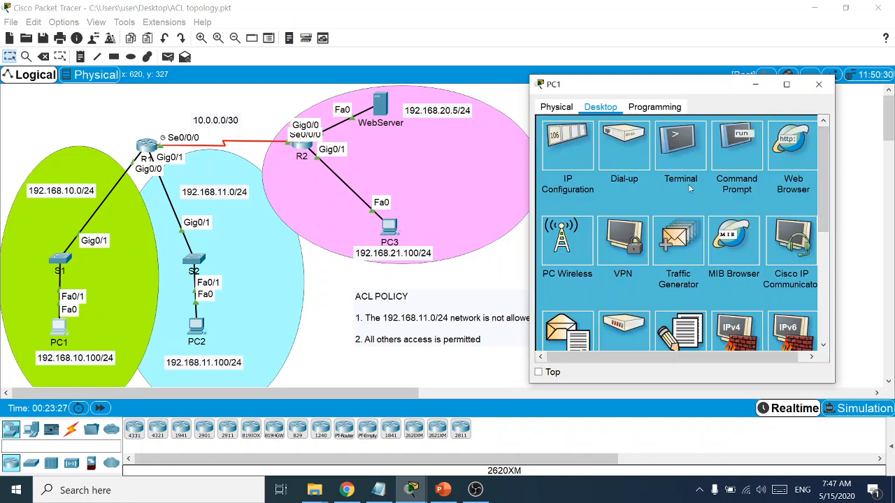
click(627, 143)
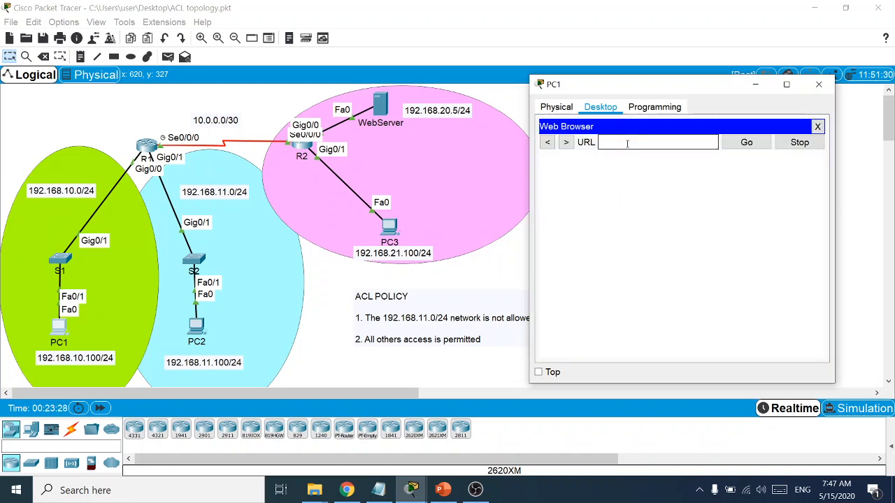
text(192.168.20.5)
key(Return)
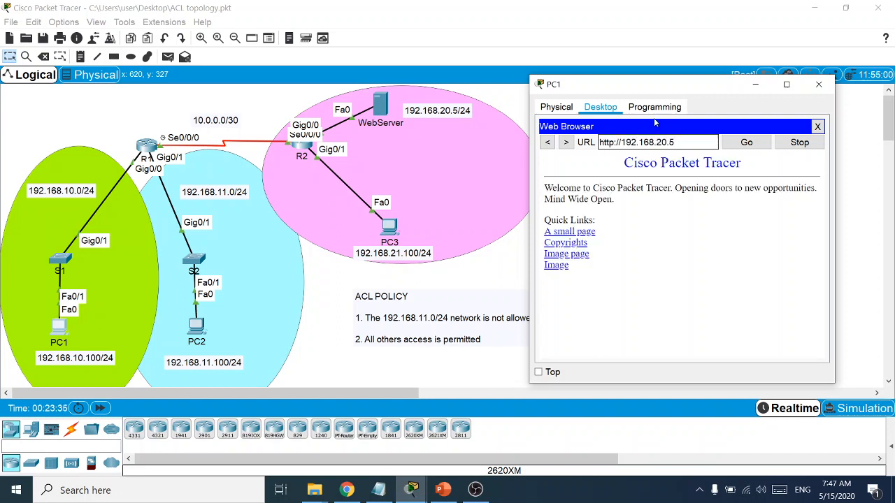
click(817, 127)
click(819, 83)
Load 192.168.20.5 in PC2's web browser, then close PC2's window
click(196, 325)
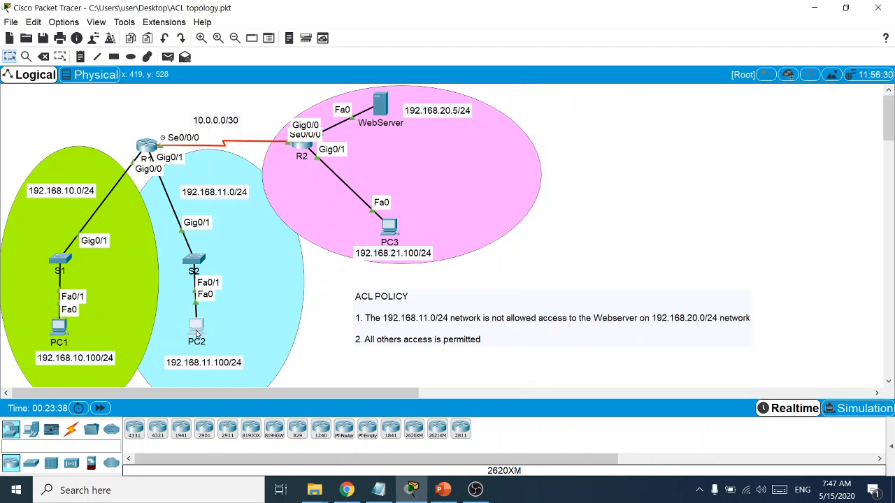
drag(454, 83, 702, 95)
click(807, 160)
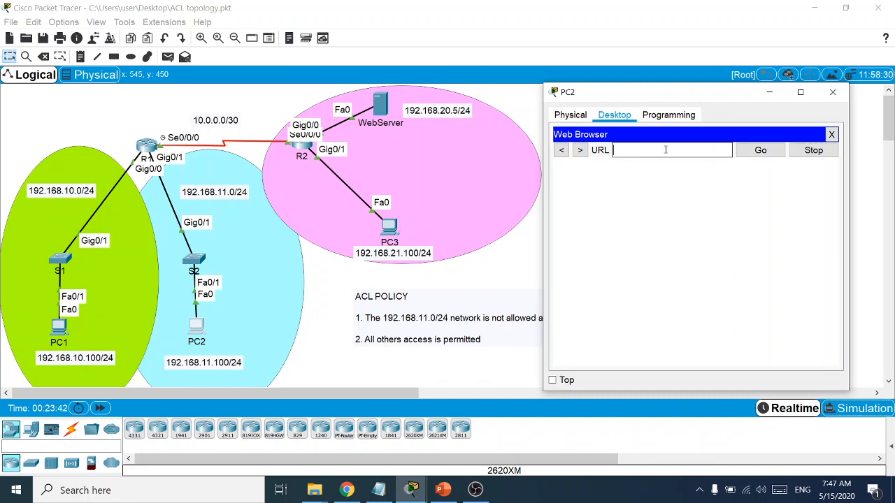
text(192.168.20.5)
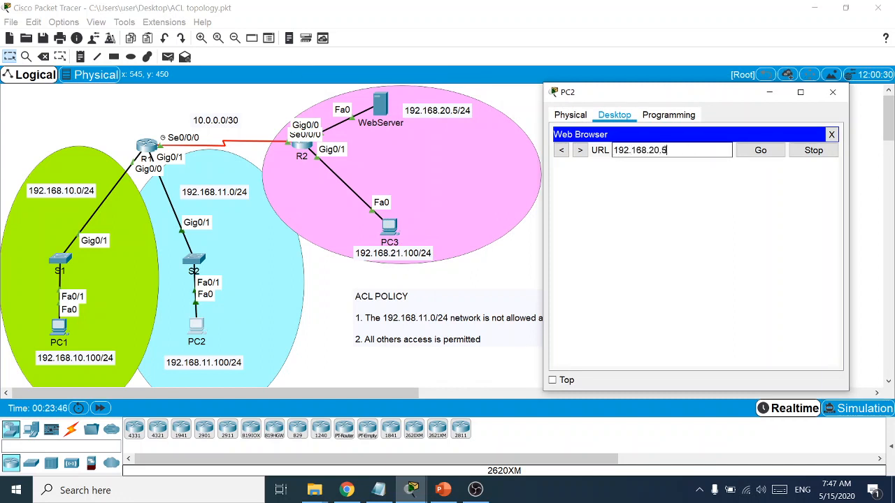
key(Return)
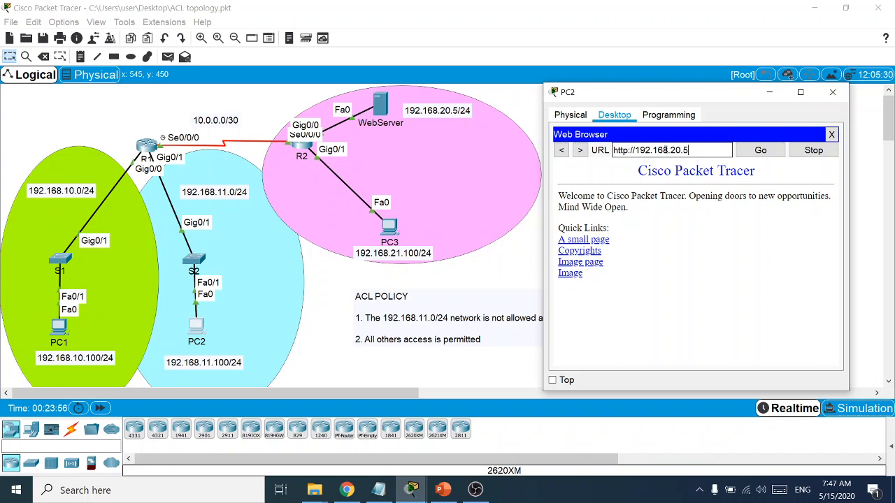
click(831, 134)
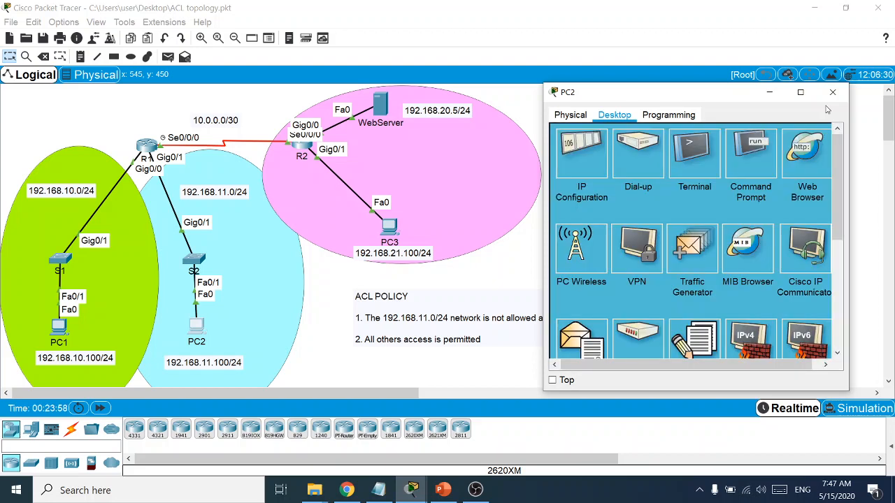
click(832, 91)
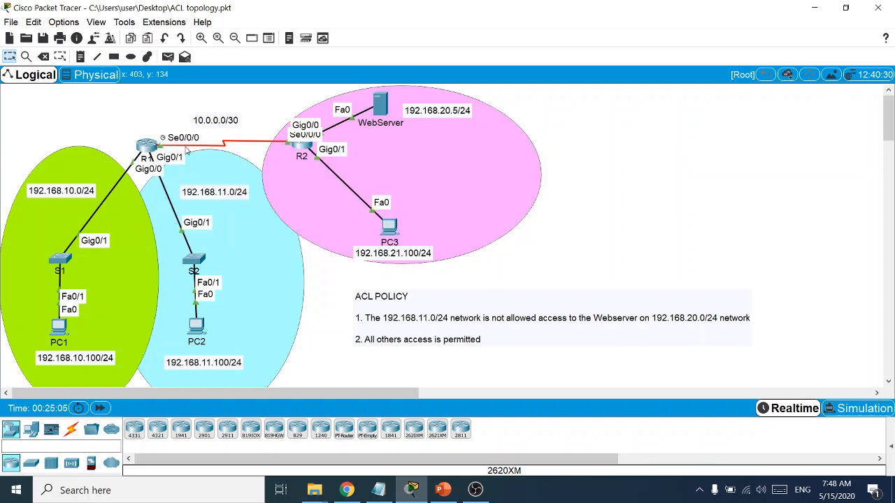
mouse_move(168, 150)
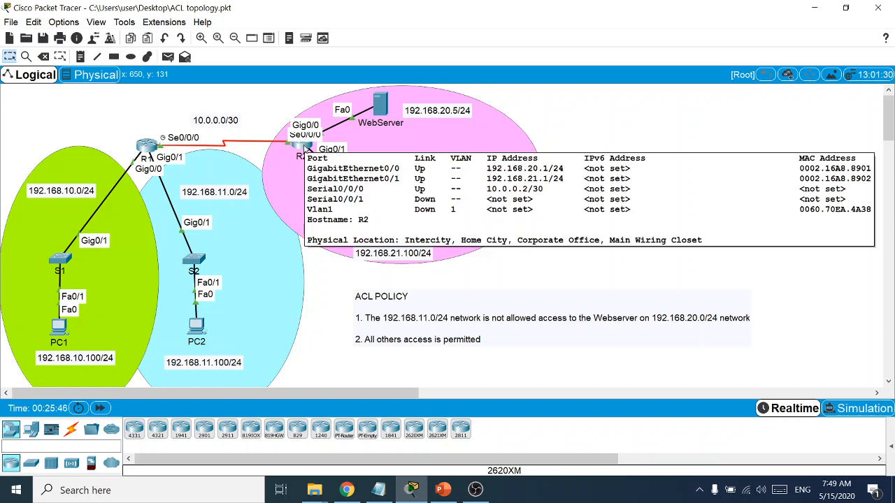
Open R2's CLI and enter global configuration mode with en and conf t
click(306, 149)
drag(402, 96, 643, 72)
click(655, 114)
click(739, 250)
key(Return)
key(Return)
key(Return)
key(Return)
text(e)
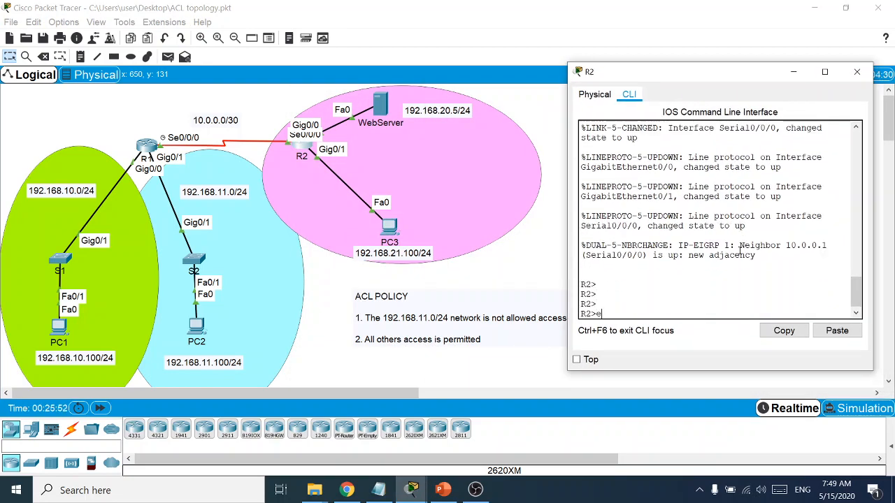
text(n)
key(Return)
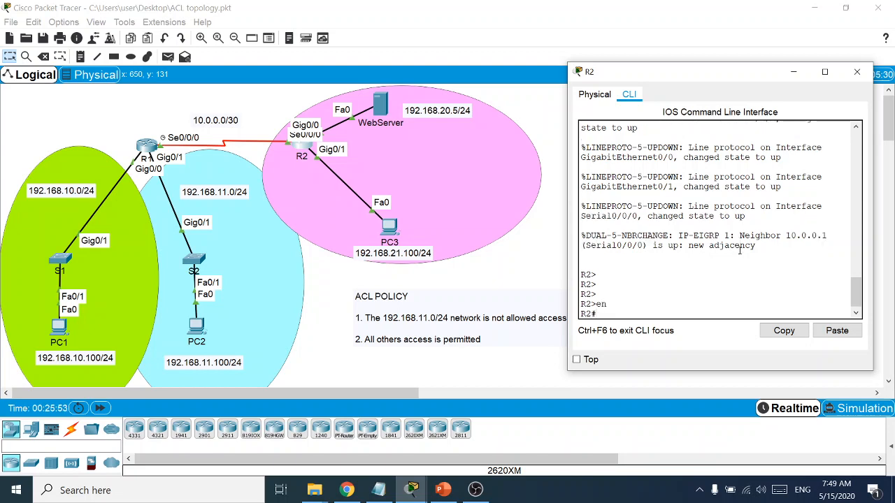
text(conft)
key(BackSpace)
text(t)
key(Return)
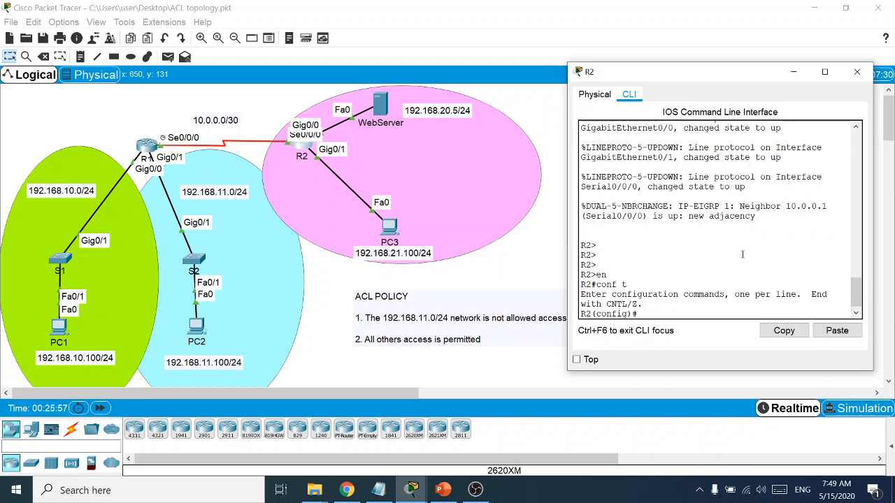
List the access-list options with 'access-list ?' and 'access-list 1 ?'
text(acce)
key(Tab)
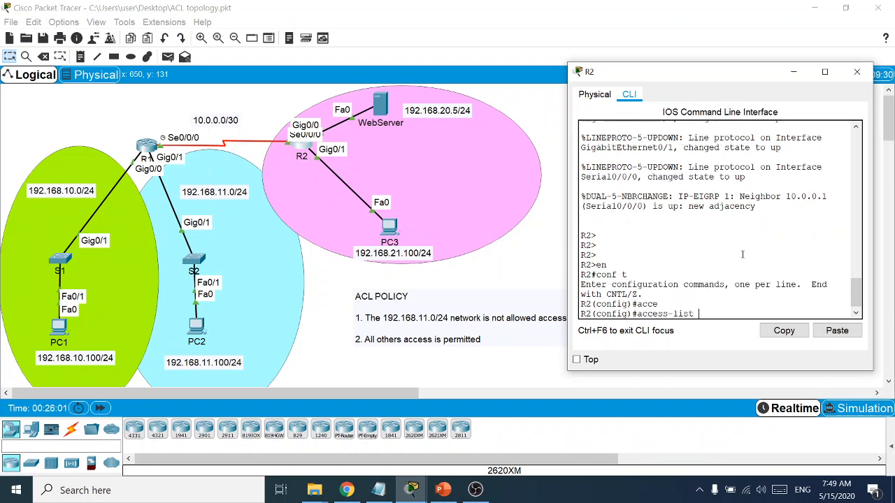
text(?)
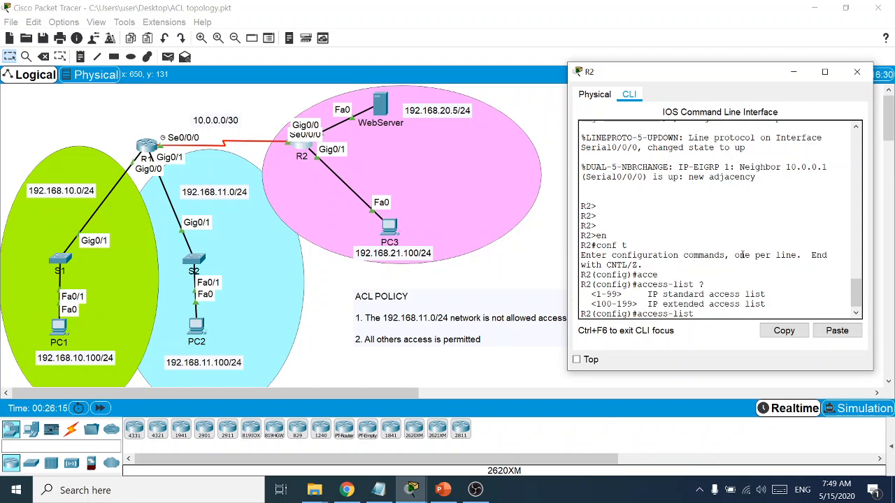
text(1 ?)
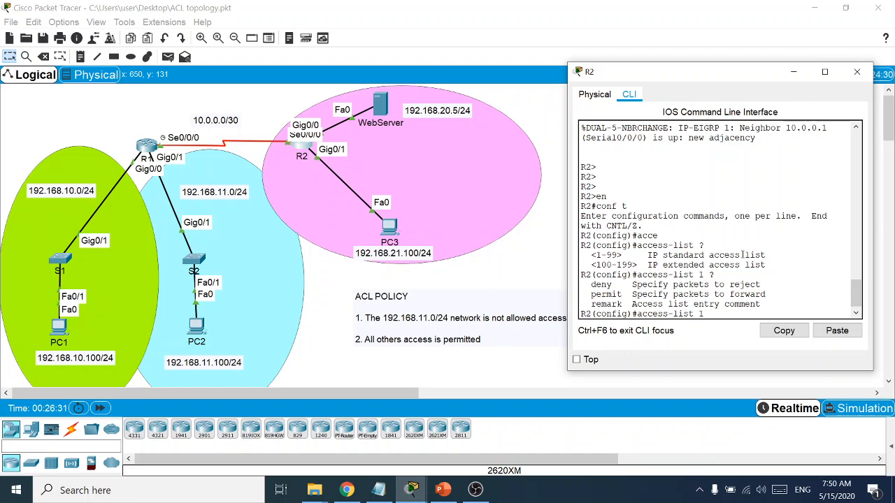
text(remarks)
Submit a first attempt at an access list 1 remark about LAN1 internet access
text(LAN1)
key(Left)
key(Left)
key(Left)
key(Left)
text(no_acces)
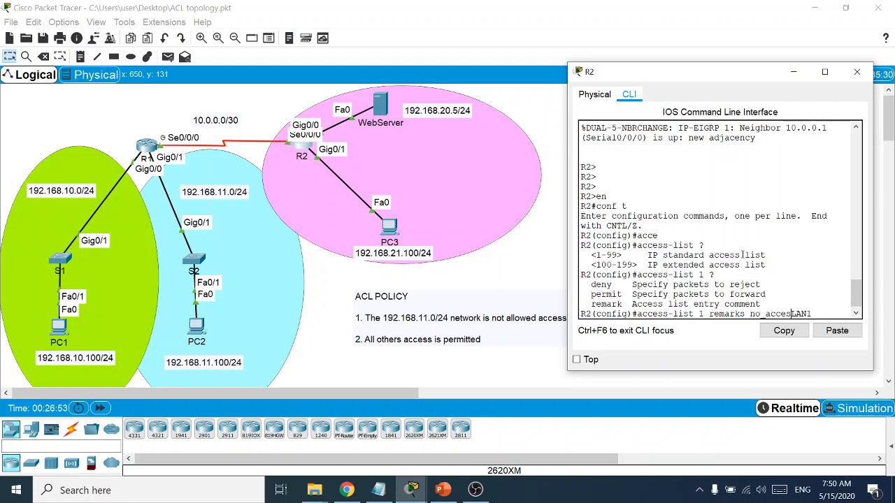
text(s)
text(_LAN1)
text(_to)
key(BackSpace)
key(BackSpace)
key(BackSpace)
key(BackSpace)
key(BackSpace)
key(BackSpace)
key(BackSpace)
key(BackSpace)
key(BackSpace)
key(BackSpace)
key(BackSpace)
key(BackSpace)
key(BackSpace)
key(BackSpace)
text(access)
text( LAN )
text( to internet)
key(Return)
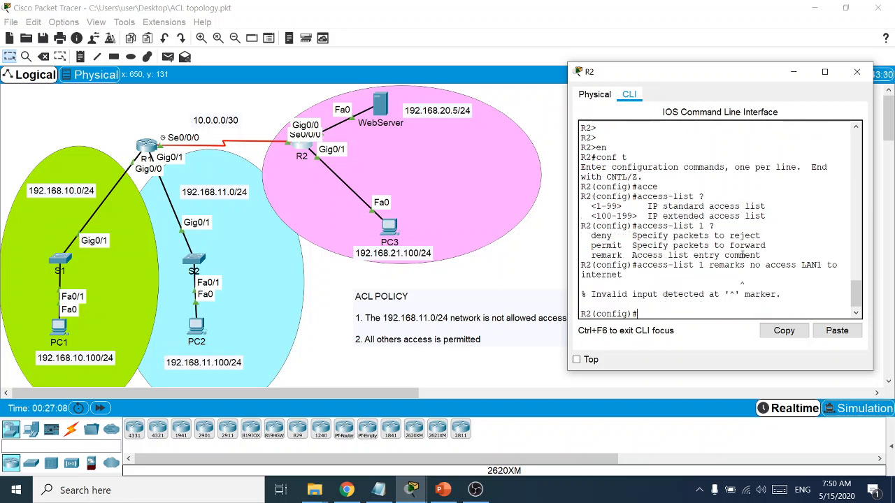
Resubmit the remark with underscores, as 'no_access_LAN1_to_internet'
key(Up)
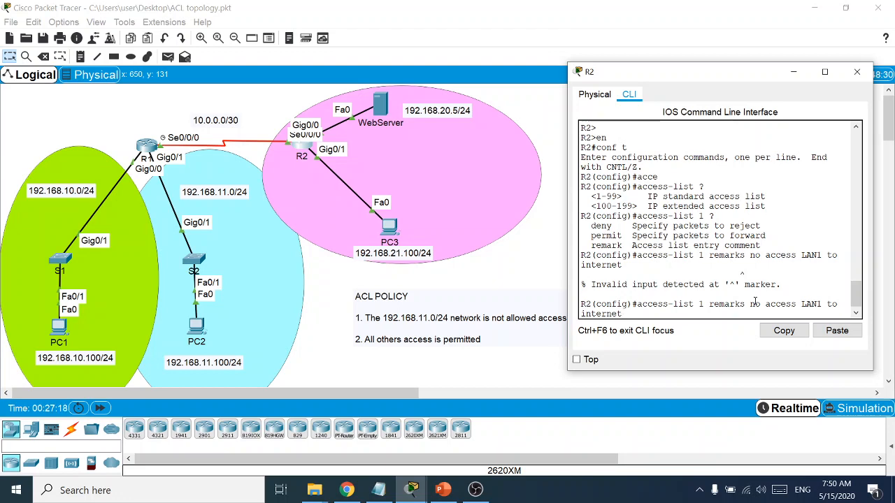
key(Left)
key(Left)
key(Left)
key(Left)
key(Left)
key(Left)
key(BackSpace)
text(_)
key(Right)
key(Right)
key(Right)
key(Right)
key(Right)
key(Right)
key(Right)
key(BackSpace)
text(_)
key(BackSpace)
text(_)
key(BackSpace)
text(_)
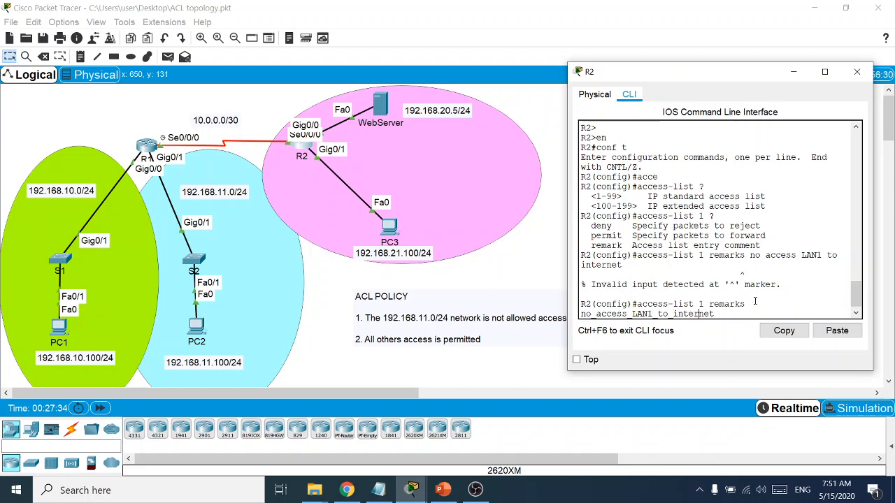
key(Return)
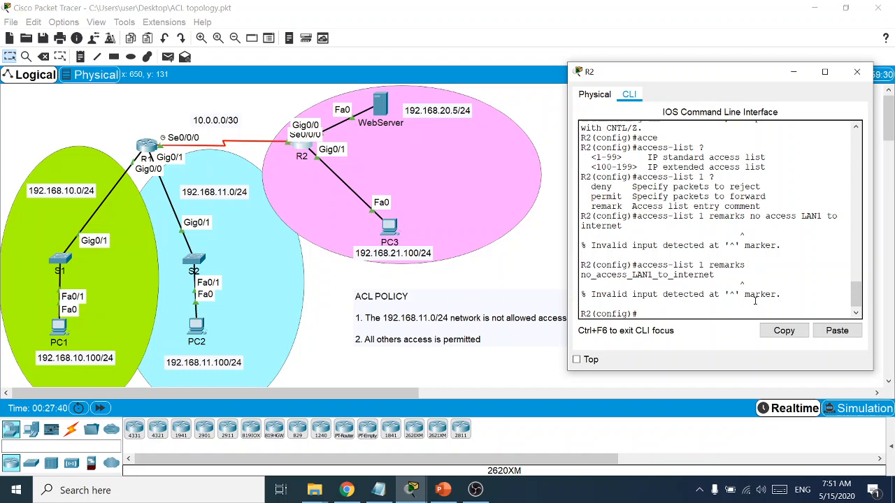
Correct and run 'access-list 1 remark no access LAN1 to internet'
key(Up)
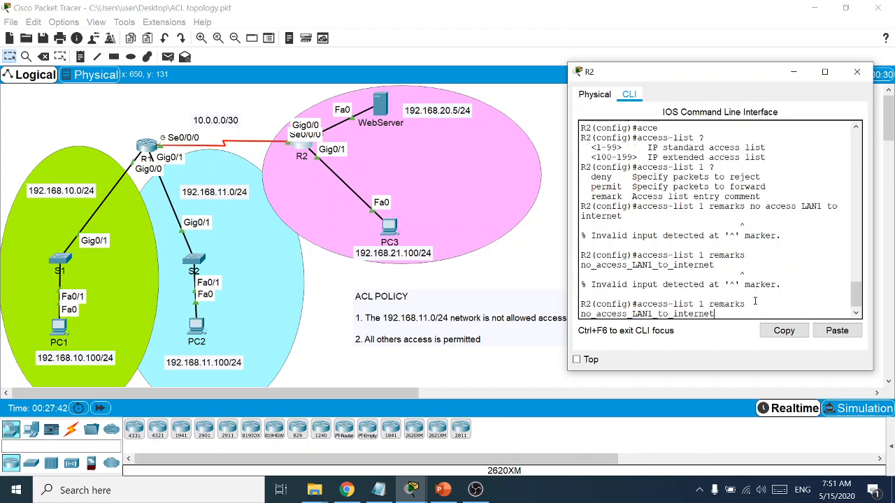
key(Left)
key(Left)
key(Left)
key(Left)
key(Left)
key(Left)
key(Left)
key(Left)
key(Left)
key(Left)
key(Left)
key(Left)
key(Left)
key(Left)
key(Left)
key(Left)
key(Left)
key(Left)
key(Left)
key(Left)
key(Down)
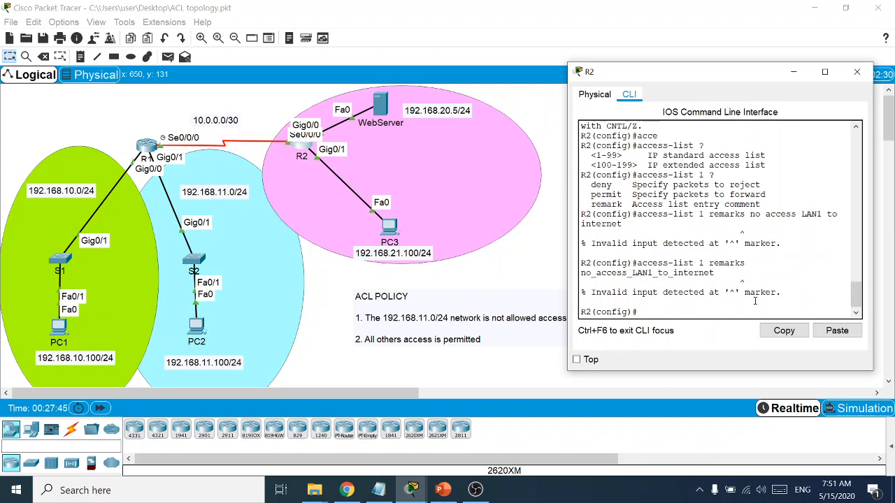
key(Up)
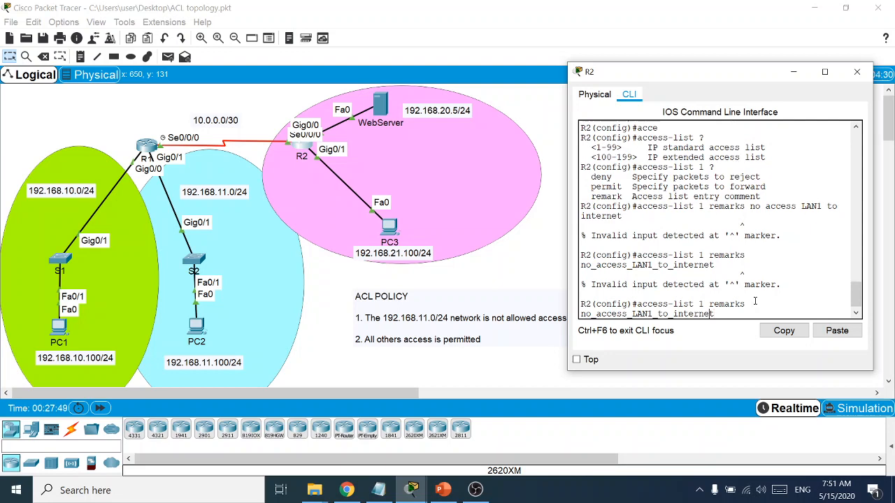
key(Down)
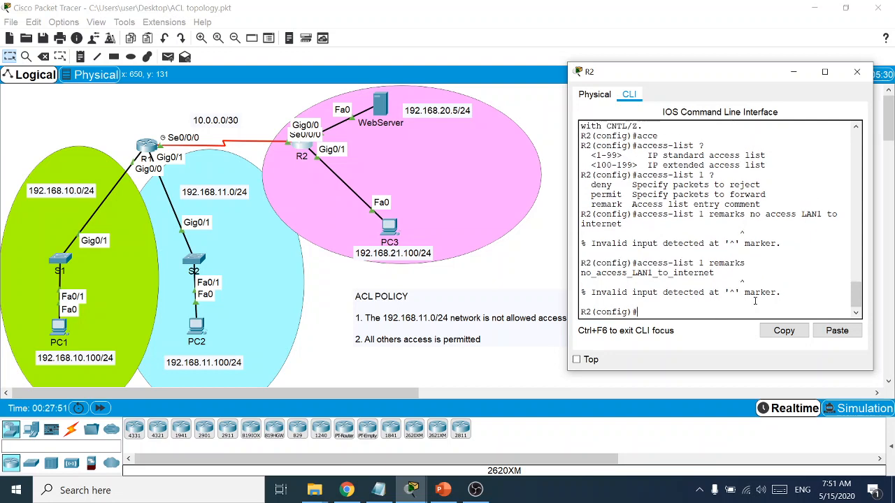
key(Up)
key(BackSpace)
key(BackSpace)
key(BackSpace)
key(BackSpace)
key(BackSpace)
key(BackSpace)
key(BackSpace)
key(BackSpace)
key(BackSpace)
key(BackSpace)
key(BackSpace)
key(BackSpace)
key(BackSpace)
key(BackSpace)
key(BackSpace)
key(BackSpace)
key(BackSpace)
key(BackSpace)
key(BackSpace)
key(BackSpace)
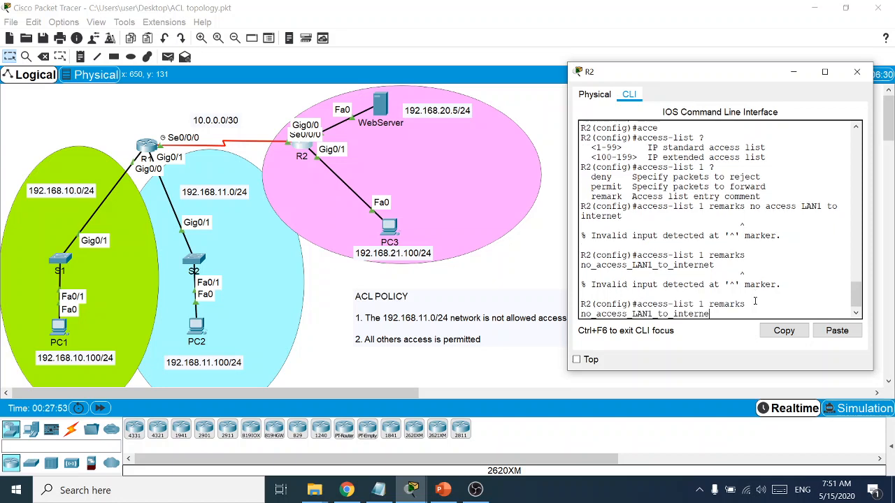
text(s ?)
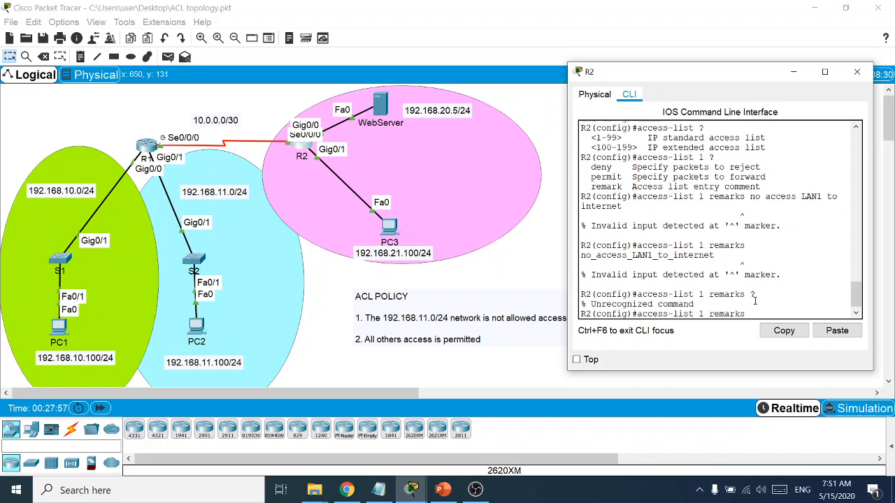
key(BackSpace)
key(BackSpace)
key(BackSpace)
key(BackSpace)
key(BackSpace)
key(BackSpace)
key(BackSpace)
key(BackSpace)
text(remarks no access LAN1 to internet)
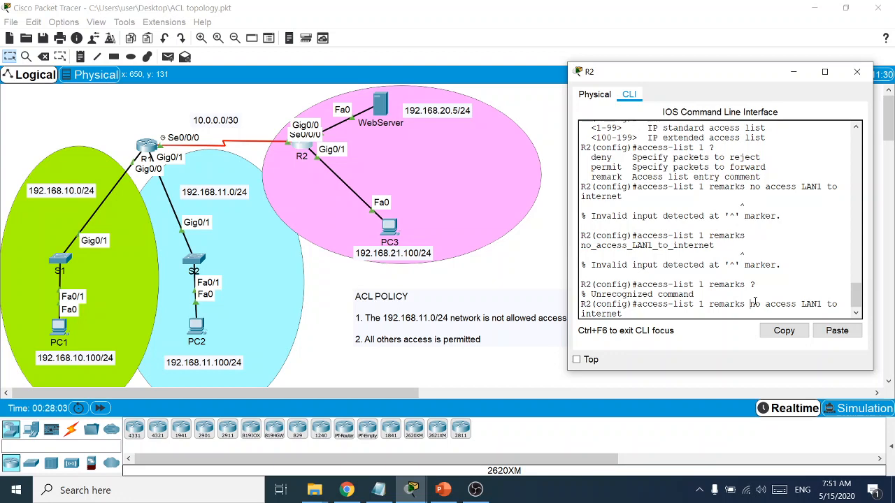
key(BackSpace)
key(Return)
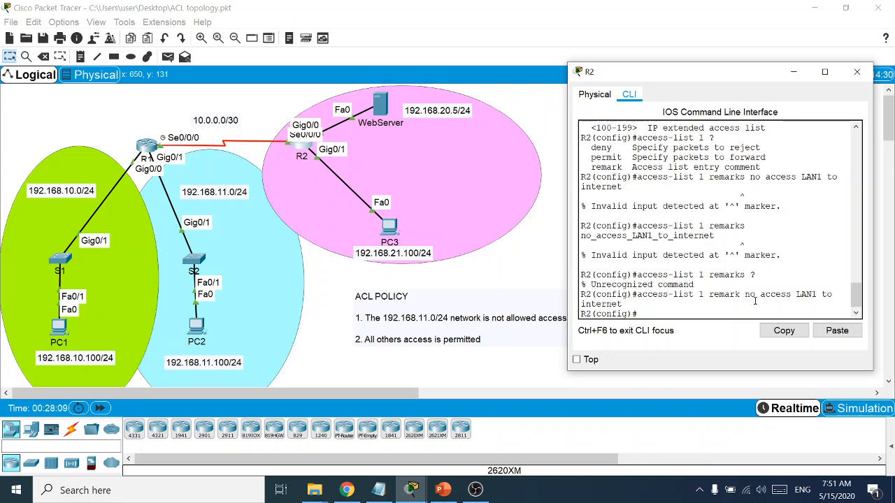
Add the entry 'access-list 1 deny 192.168.11.0 0.0.0.255' on R2
text(acc)
key(Tab)
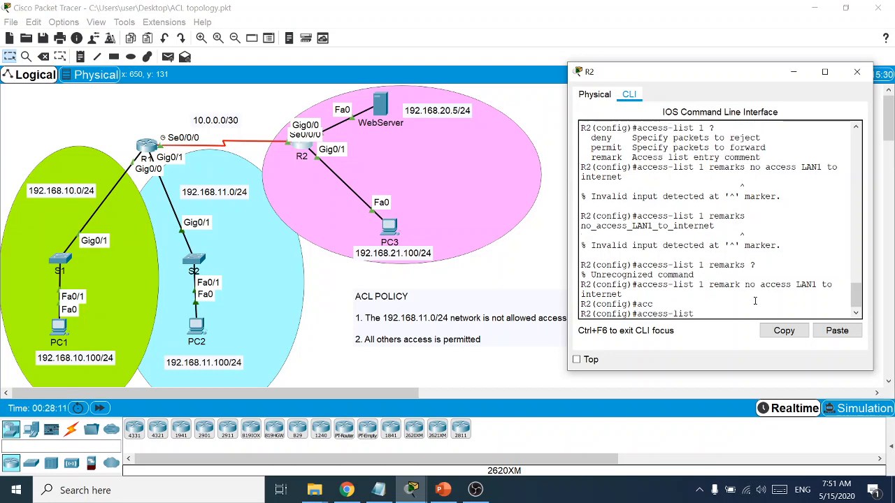
text(1 deny)
key(Tab)
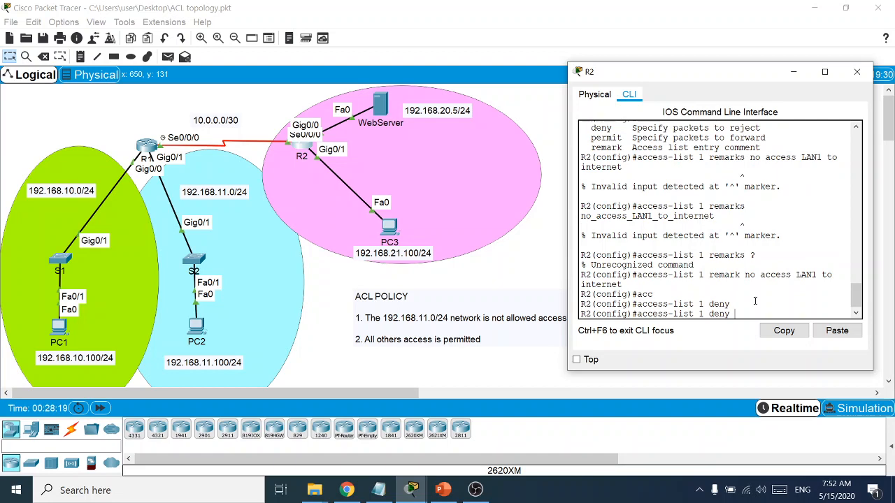
text(?)
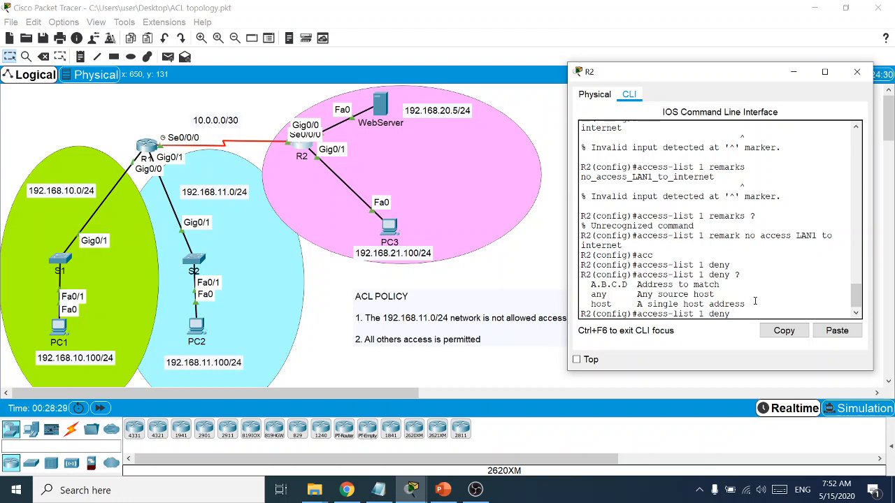
text(192.168.11.0 0.0.0.255)
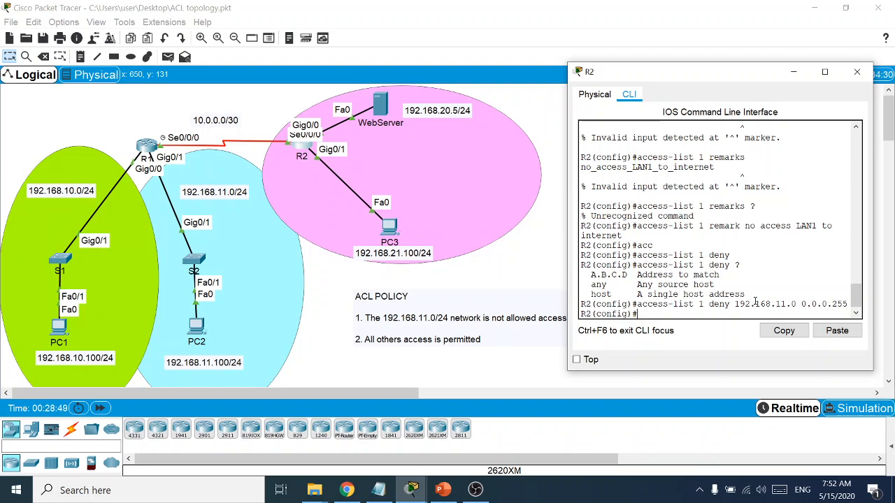
text(inter)
On R2, enter interface g0/0 and apply 'ip access-group 1 out'
key(Tab)
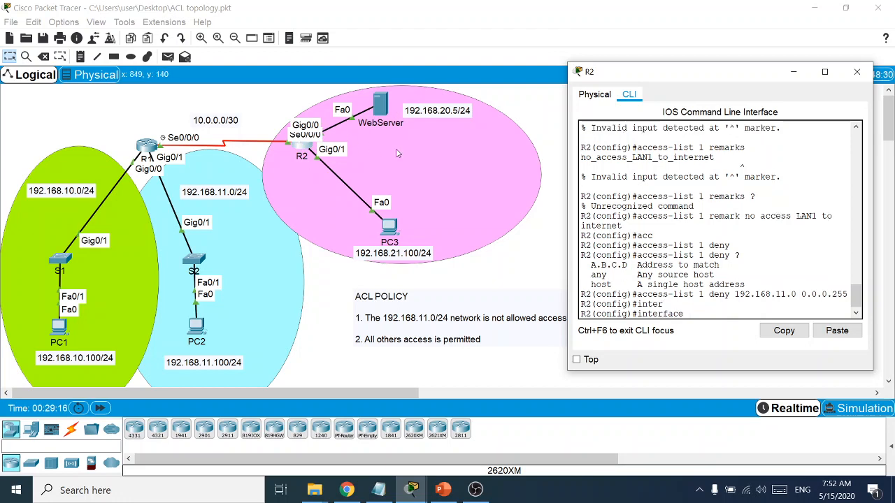
text(g0/0)
key(Return)
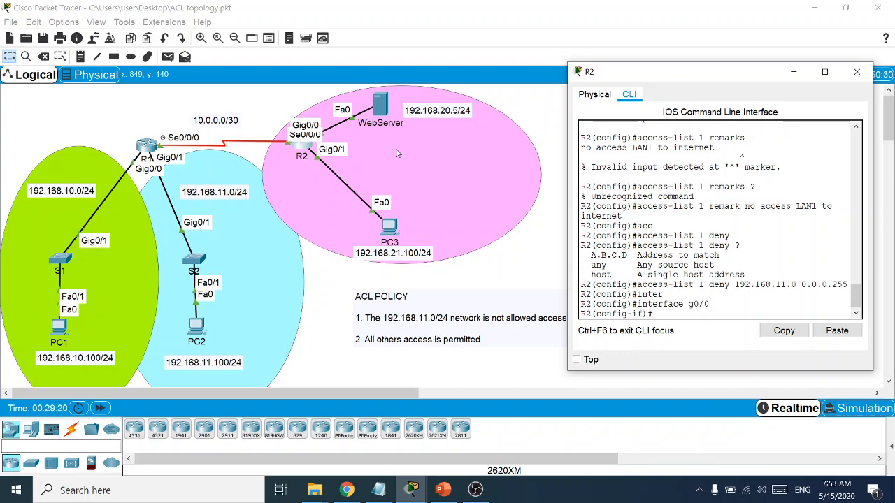
text(ip acc)
key(Tab)
text(1)
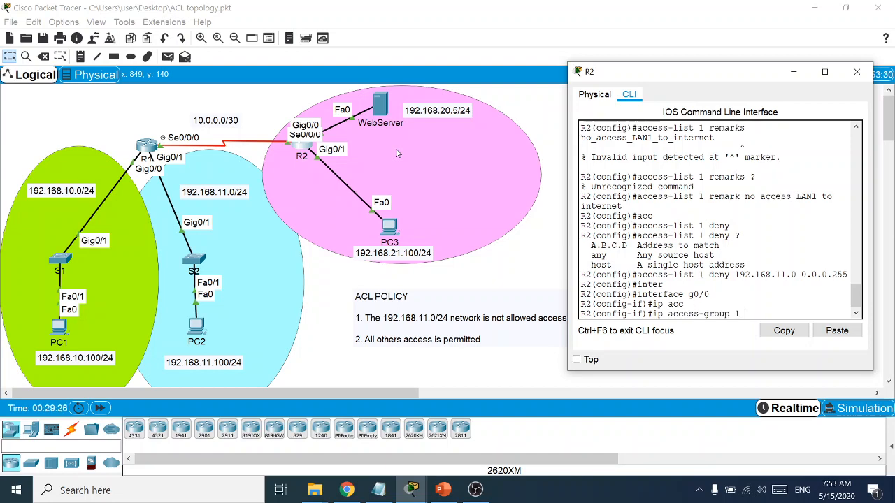
text( out)
key(Return)
Exit configuration mode with 'end' and save R2's configuration with 'wr'
text(end)
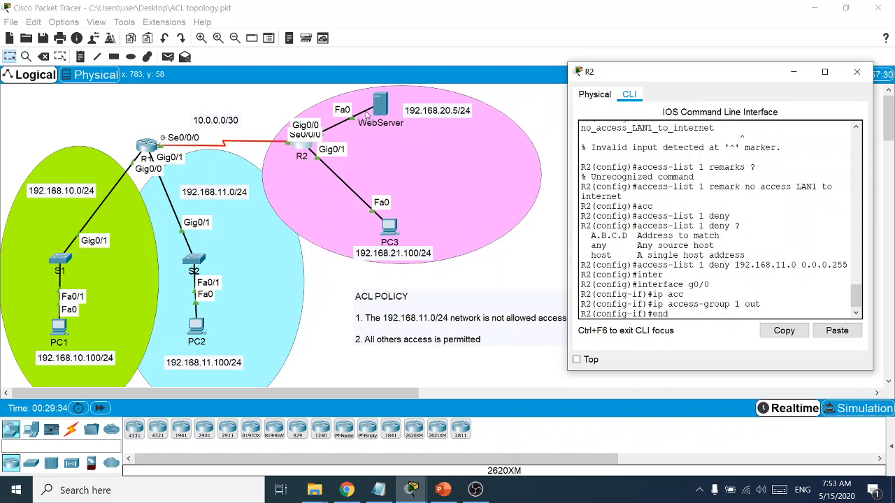
key(Return)
key(Return)
key(Return)
text(wr)
key(Return)
key(Return)
key(Return)
key(Return)
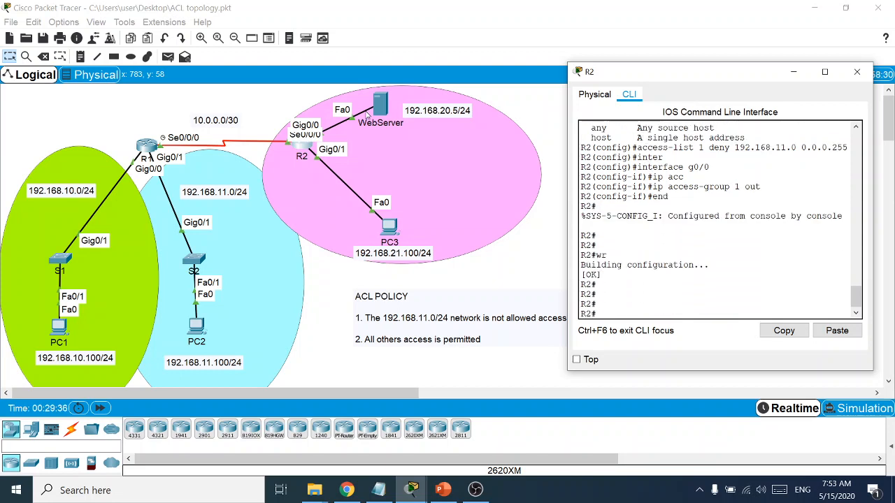
Browse to 192.168.20.5 from PC2's web browser, confirm the request times out, and close the browser
click(197, 331)
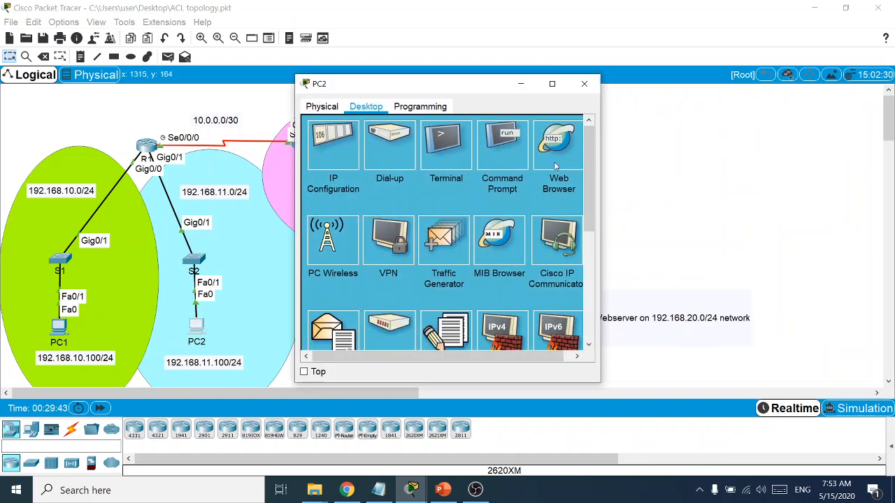
drag(412, 89, 687, 110)
click(663, 164)
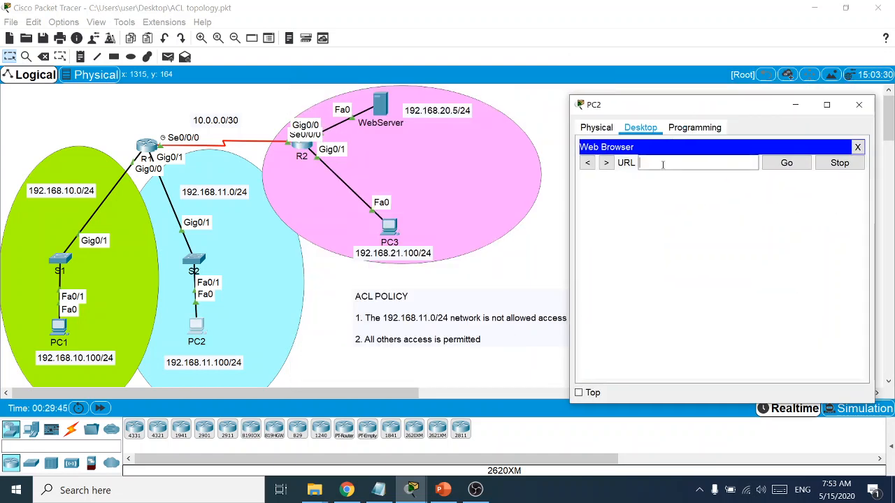
text(192.168)
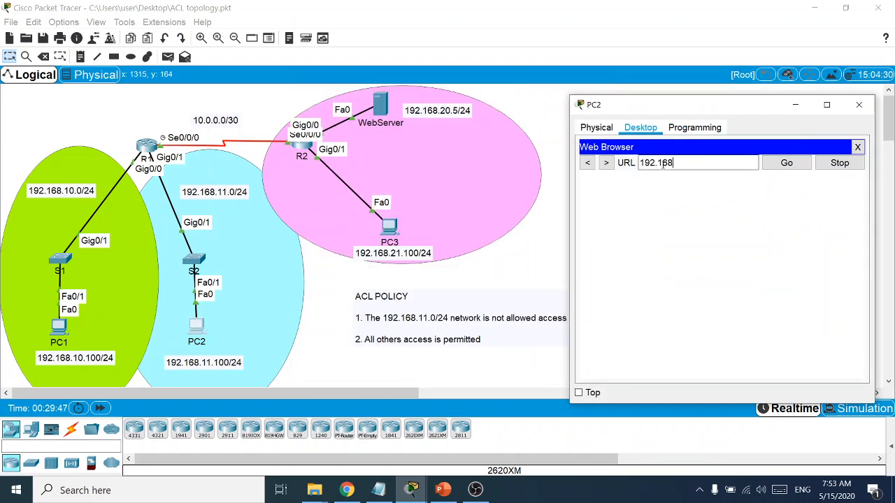
text(.20.5)
key(Return)
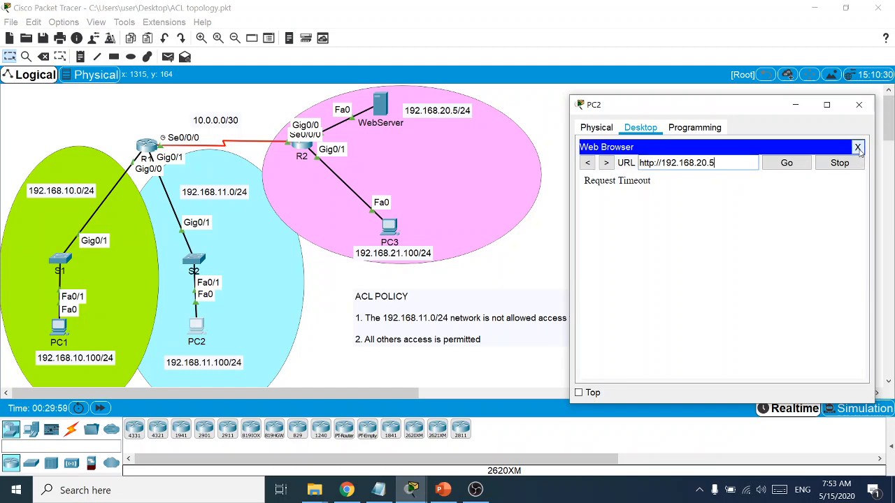
click(856, 147)
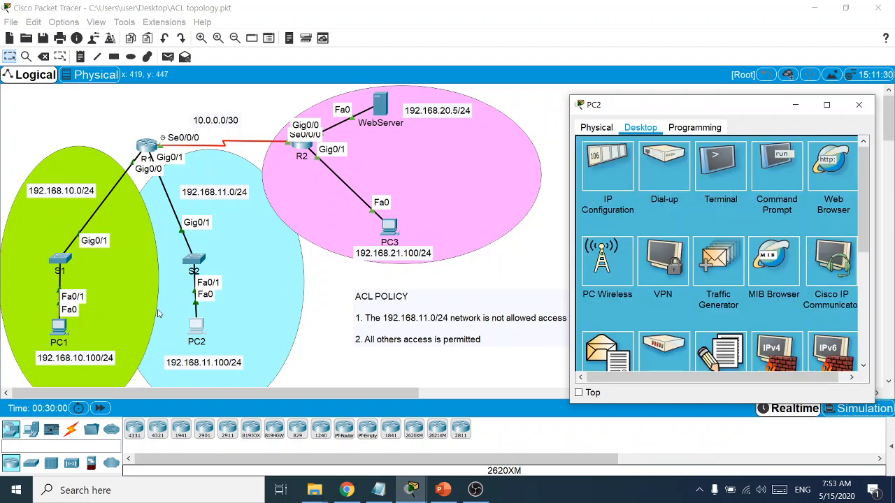
Browse to 192.168.20.5 from PC1's web browser, see it time out, and close PC1's window
click(61, 329)
drag(454, 87, 689, 94)
click(790, 149)
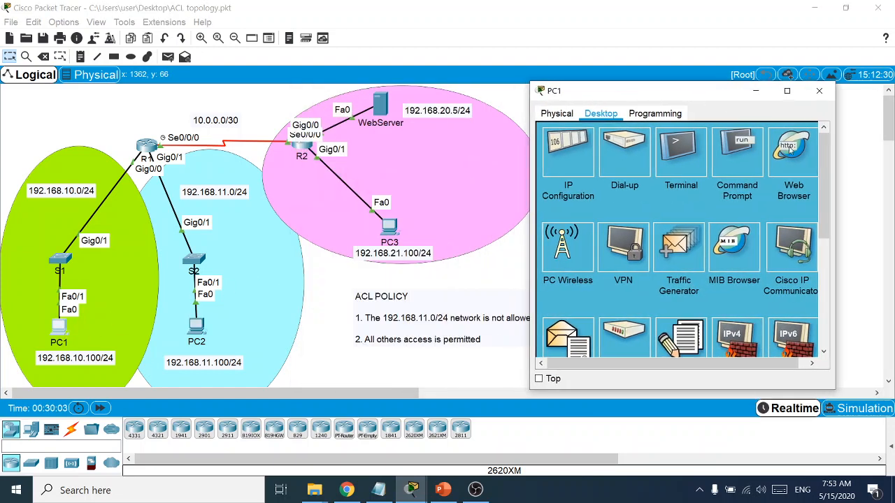
drag(624, 96, 681, 116)
click(672, 168)
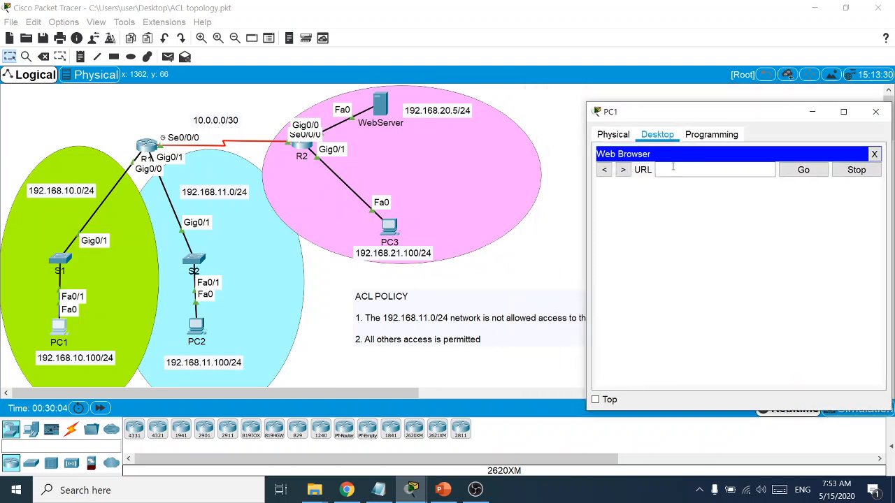
text(192.168)
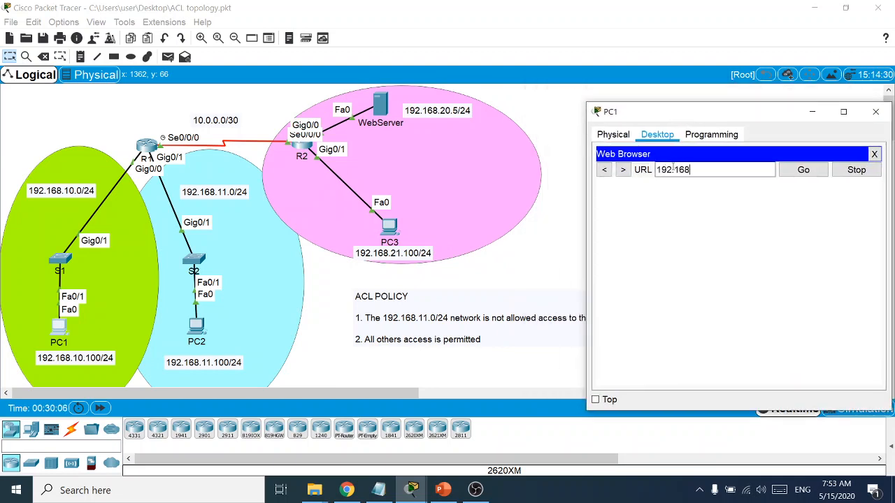
text(.20.5)
key(Return)
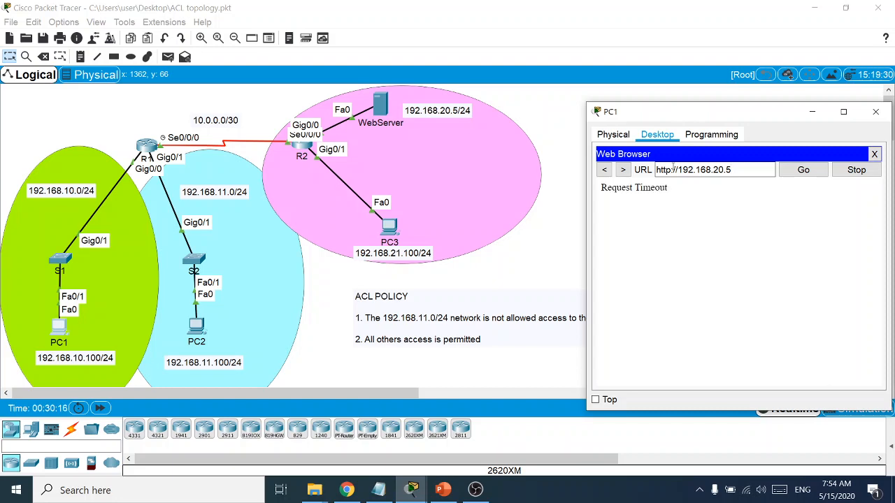
click(875, 112)
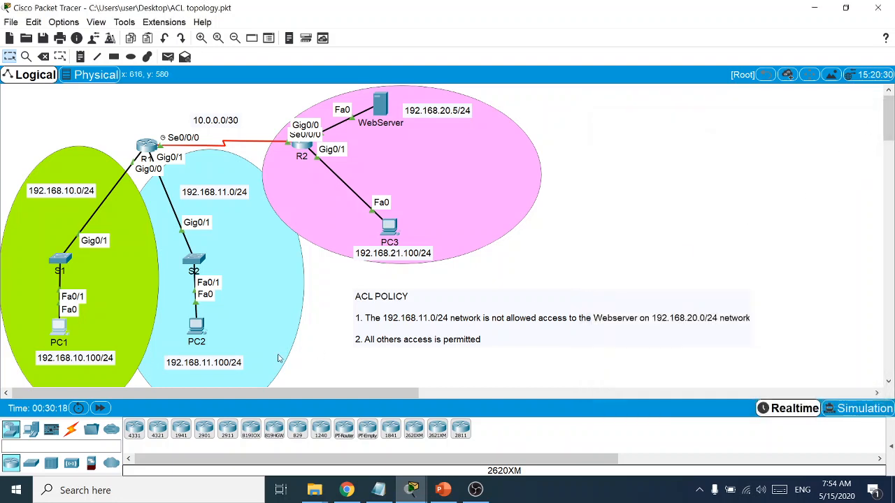
click(389, 225)
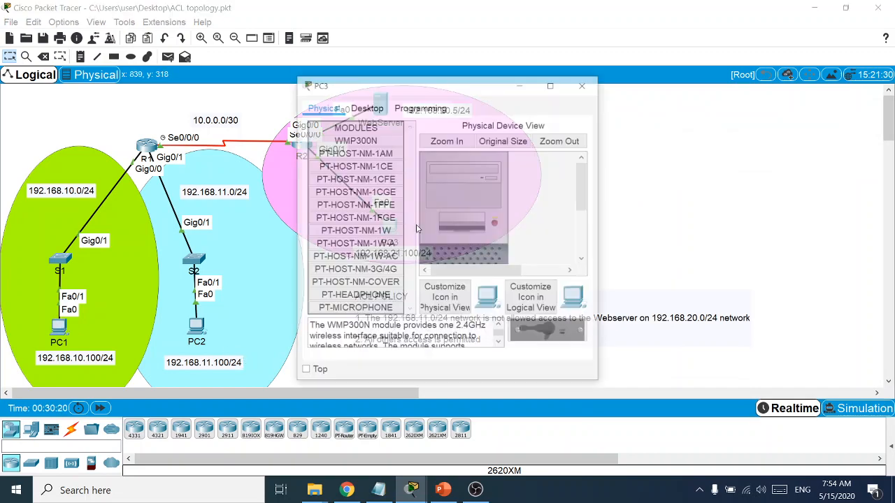
drag(392, 85, 666, 112)
click(642, 135)
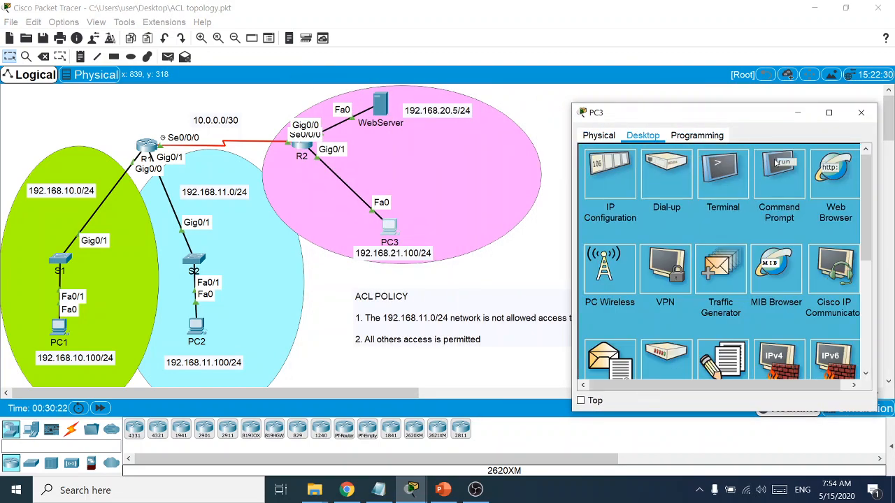
click(833, 171)
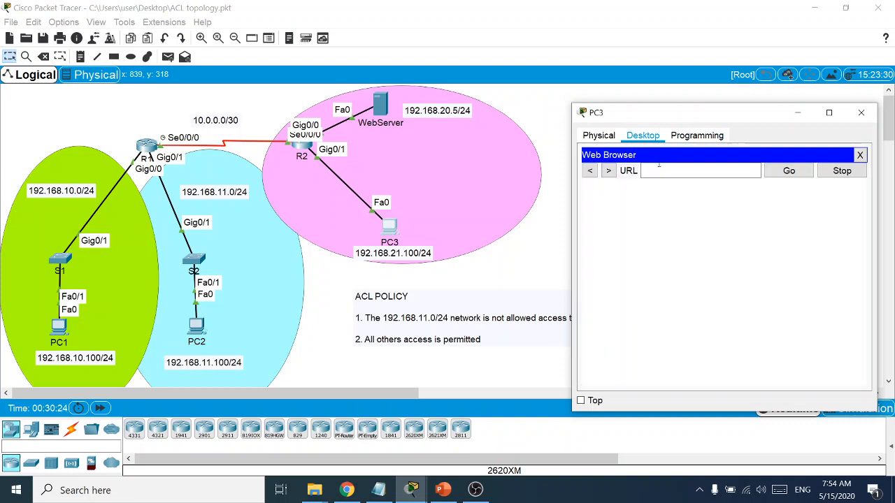
click(658, 167)
text(192.168)
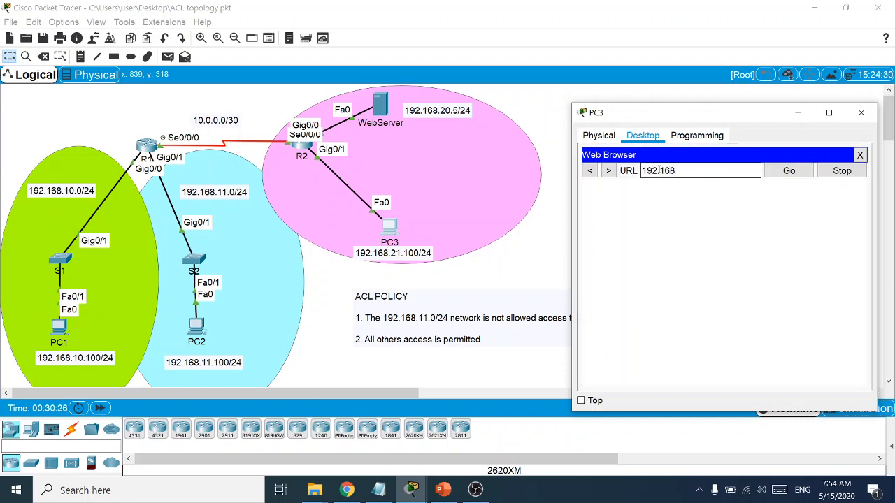
text(.20.5)
key(Return)
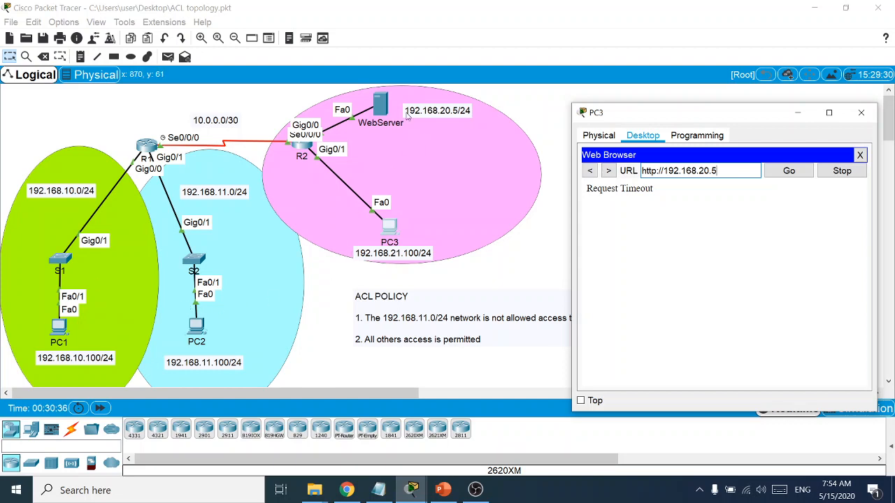
drag(669, 120, 581, 368)
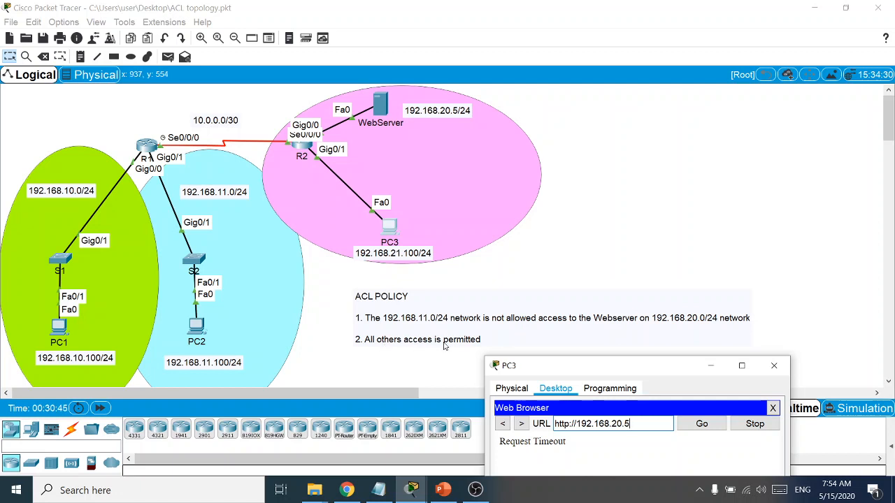
drag(519, 365, 627, 126)
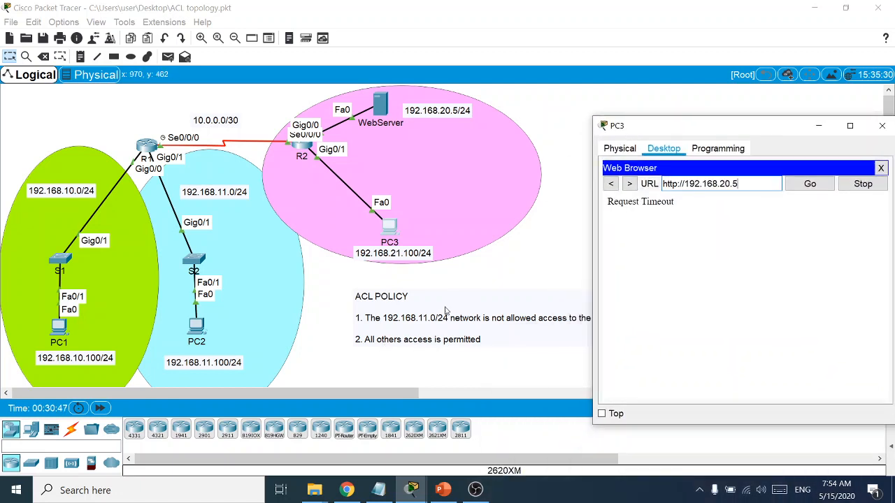
drag(733, 131, 664, 132)
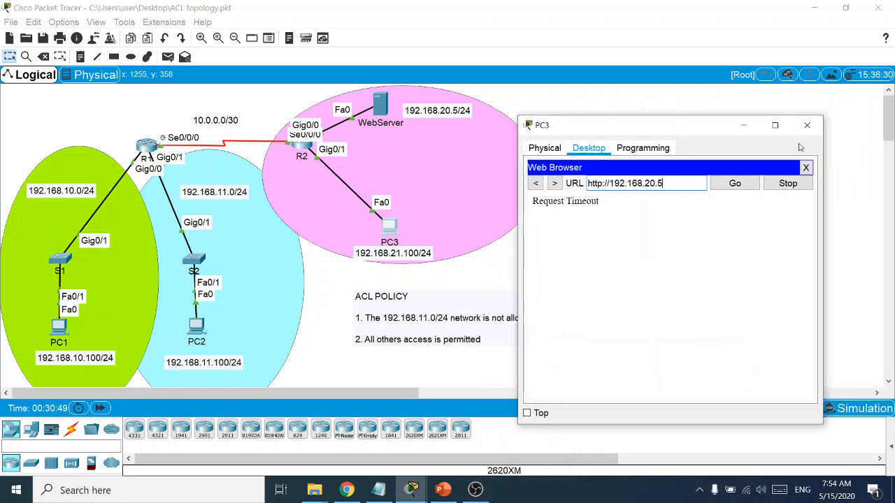
click(804, 132)
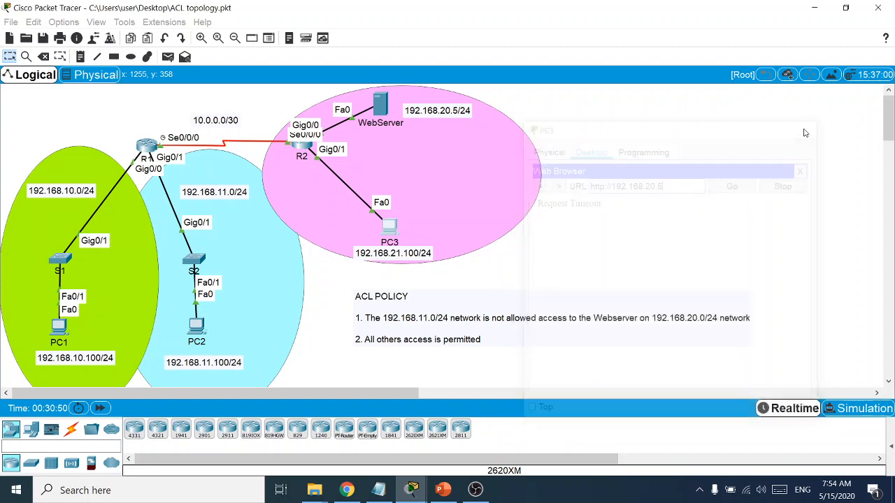
Run 'show access-lists' in R2's CLI
click(308, 149)
text(sh acc)
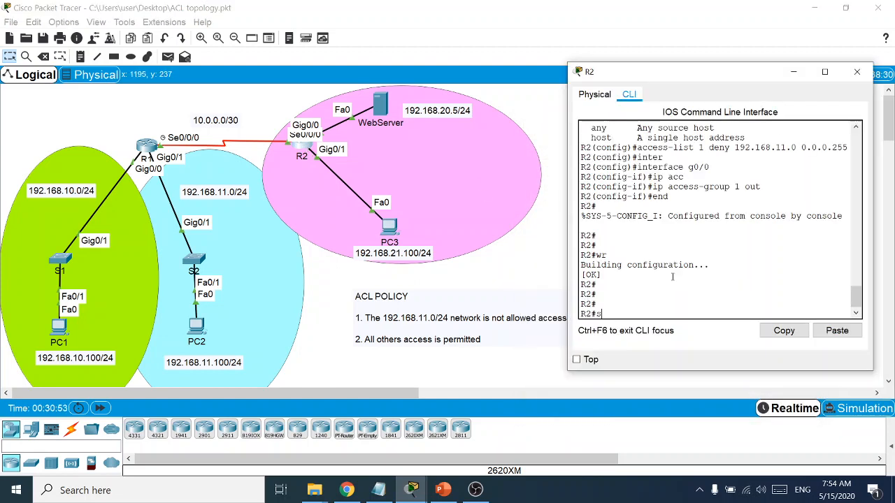
key(Tab)
key(Return)
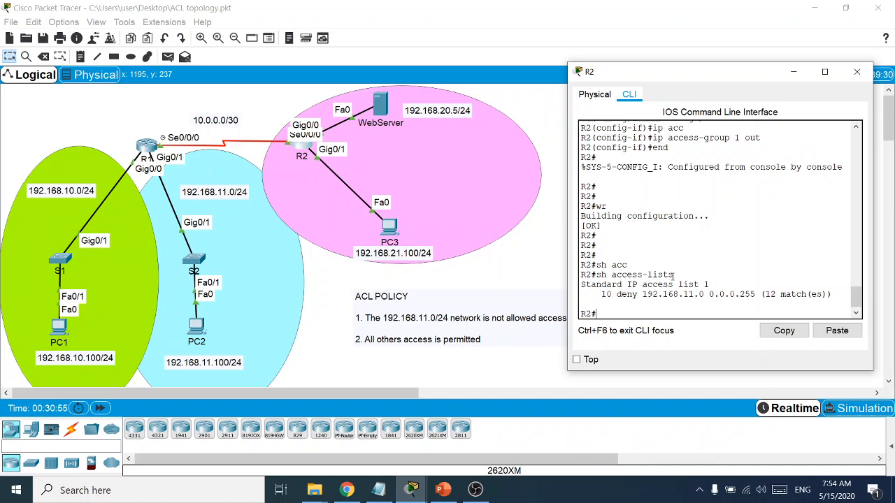
Highlight the '10 deny 192.168.11.0 0.0.0.255 (12 matches)' line in the output
drag(599, 294, 842, 295)
drag(832, 294, 601, 295)
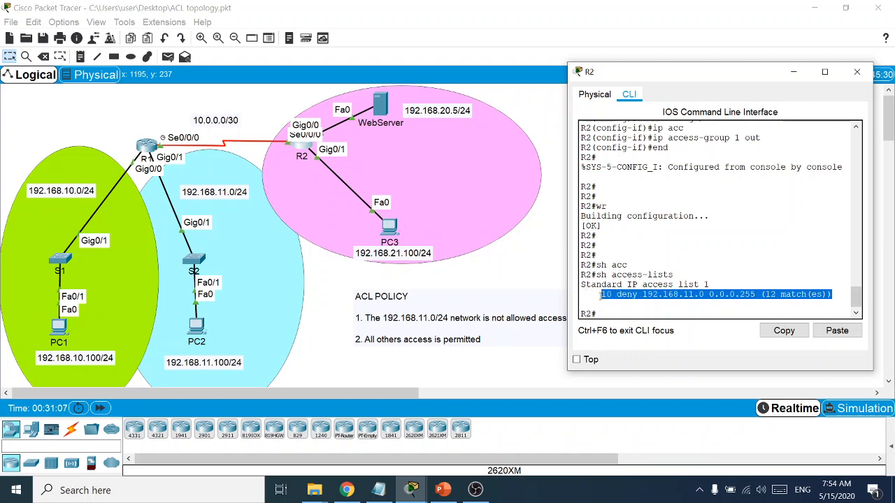
click(611, 303)
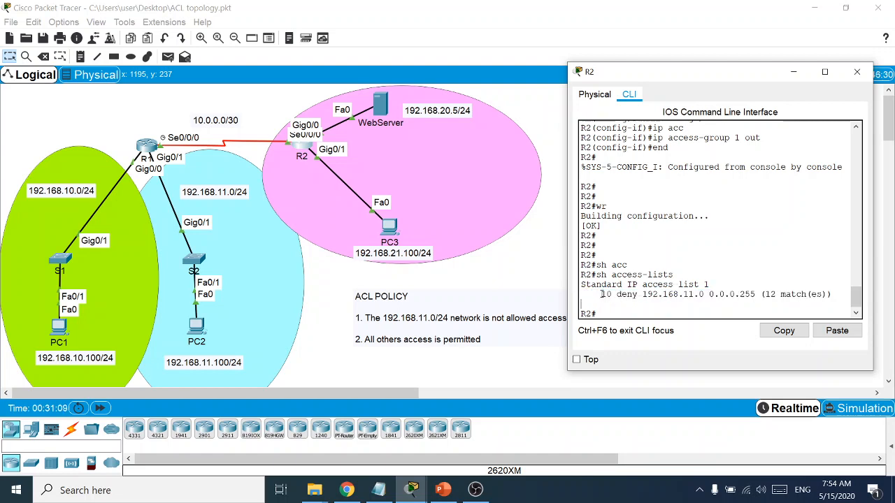
drag(601, 294, 831, 295)
click(830, 294)
drag(601, 294, 831, 295)
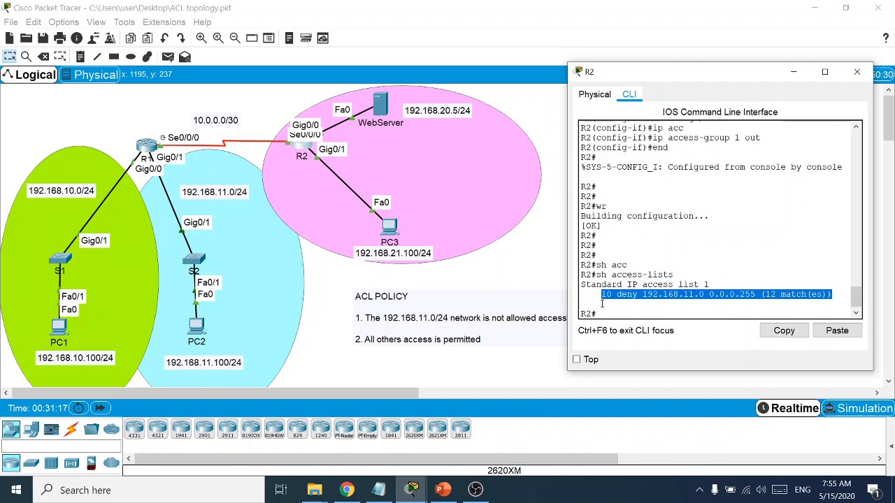
Add 'implicit deny (deny all)' below the interface line in the Notepad ACL notes, then minimize Notepad
click(378, 490)
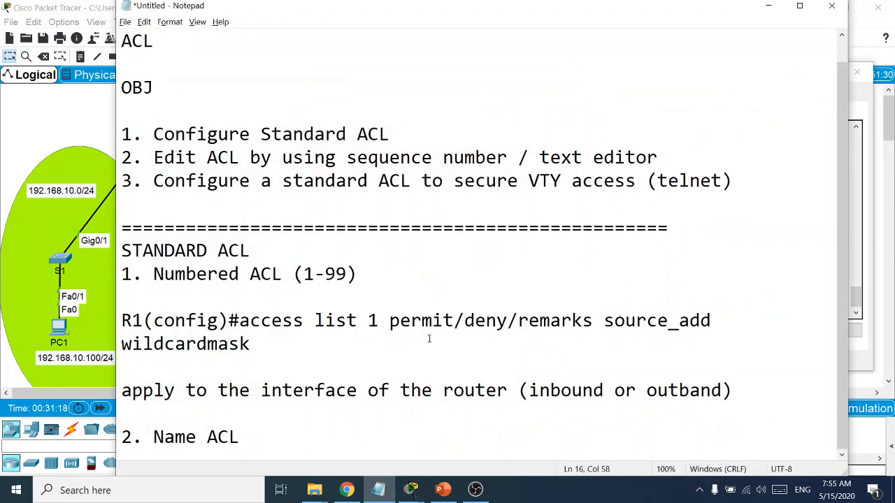
key(Return)
key(Return)
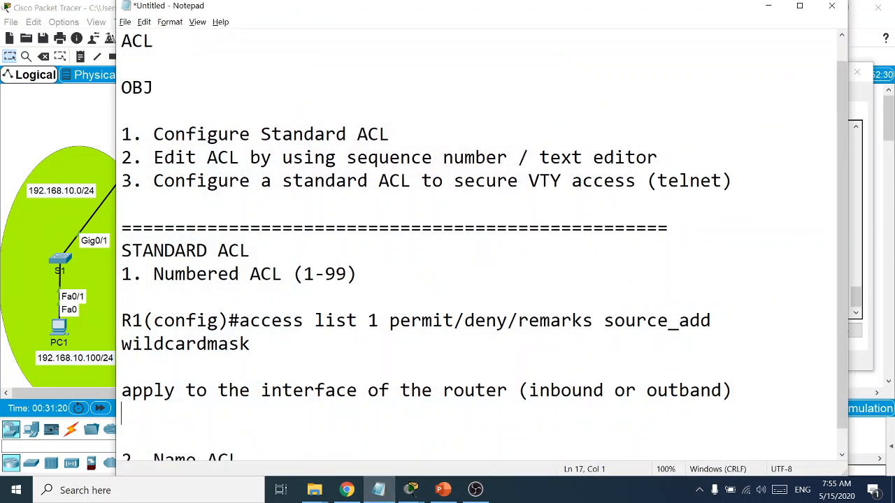
scroll(663, 391, down, 1)
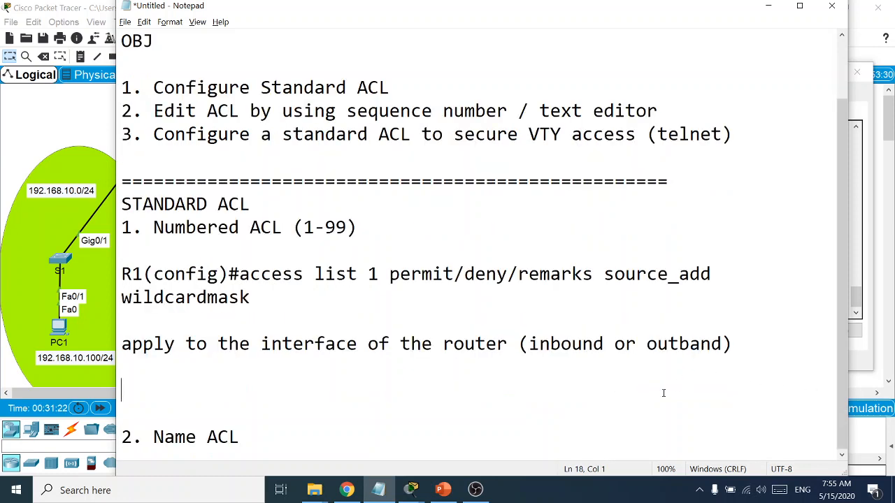
text(implici)
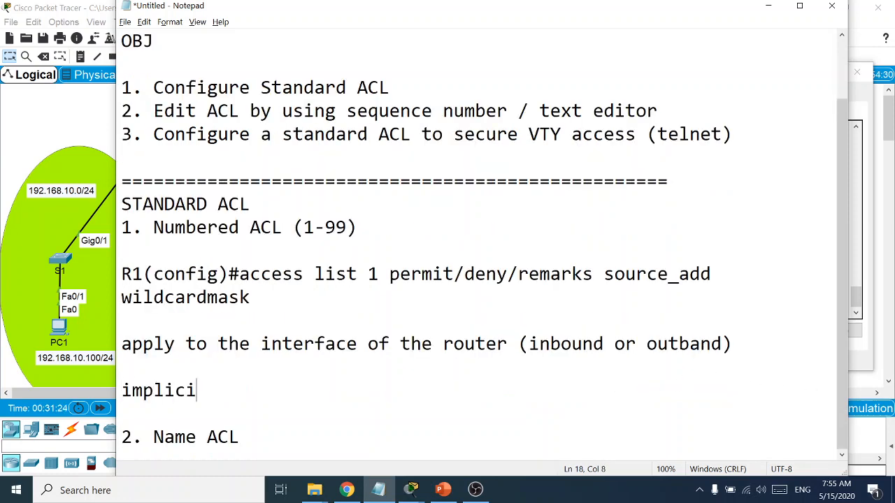
text(t deny)
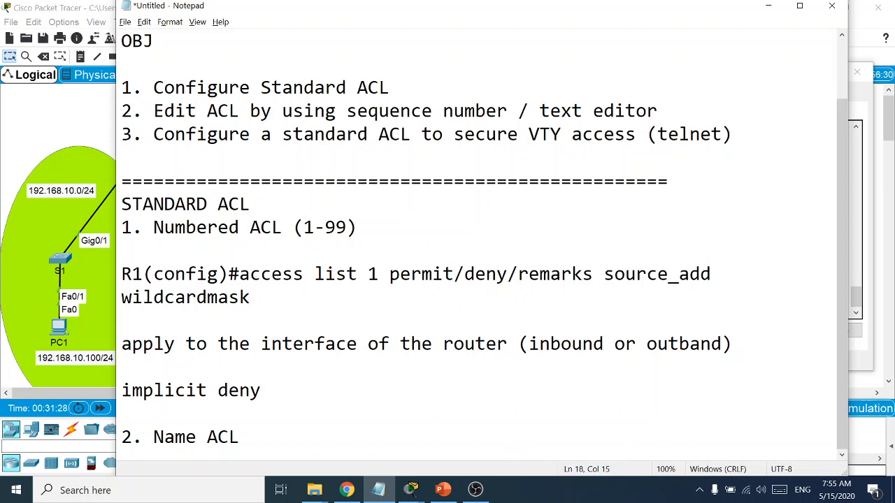
text( (deny all))
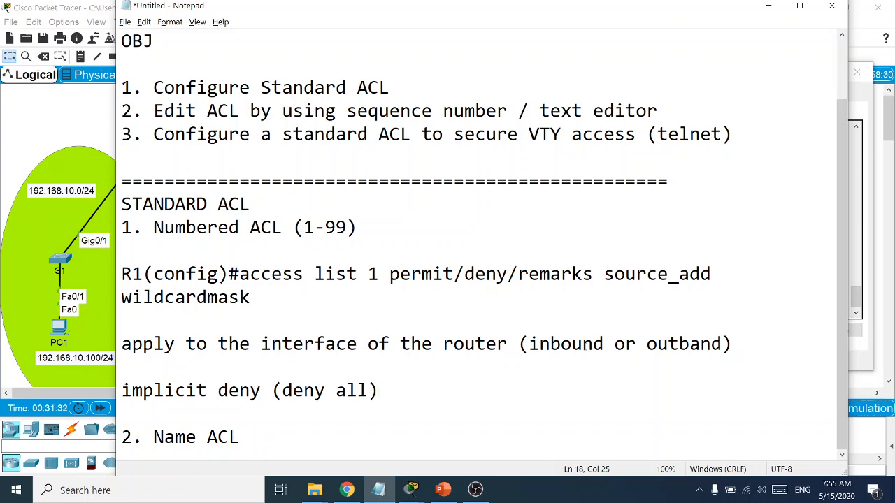
click(768, 6)
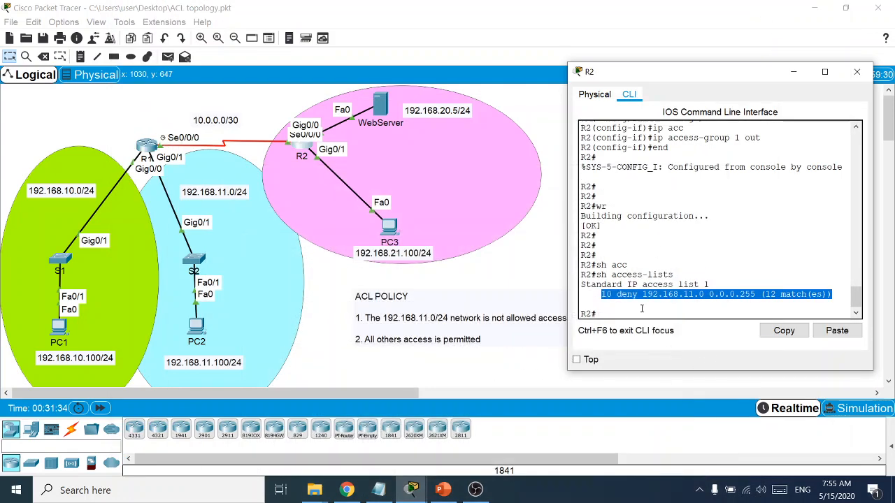
click(621, 297)
drag(605, 294, 742, 297)
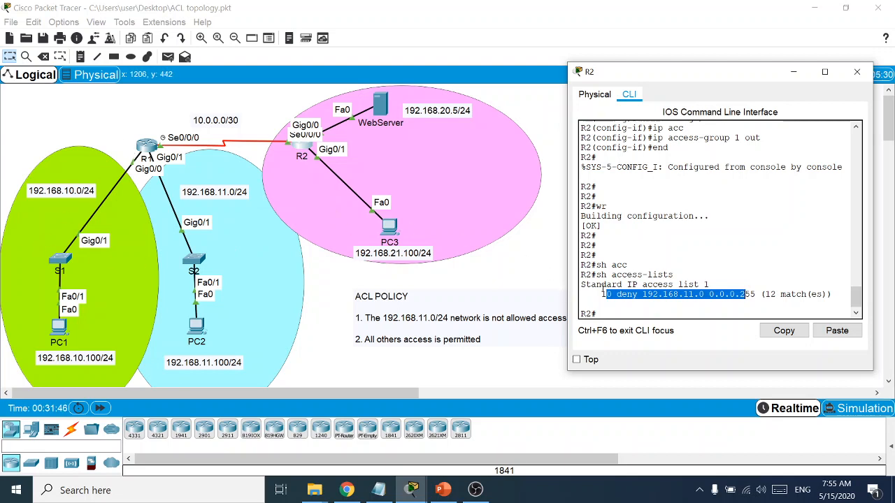
Type 'at least one permit statement' after the implicit deny note, then delete that line
click(378, 490)
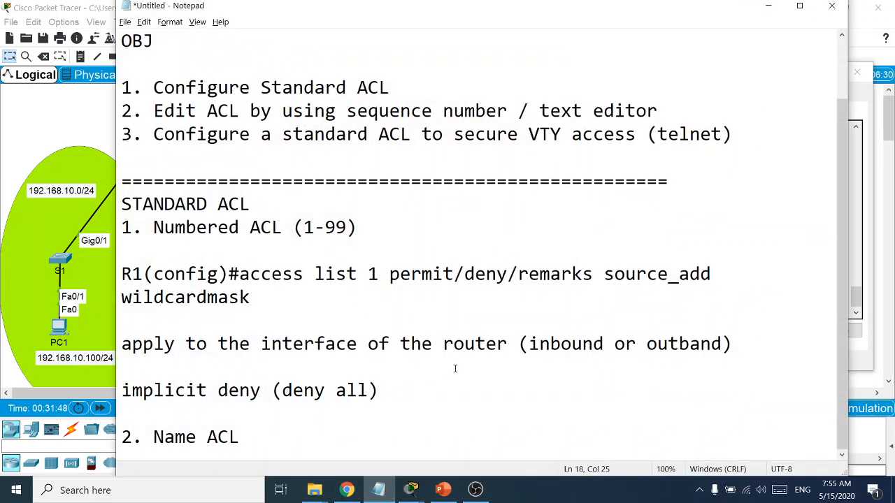
key(Return)
text(at le)
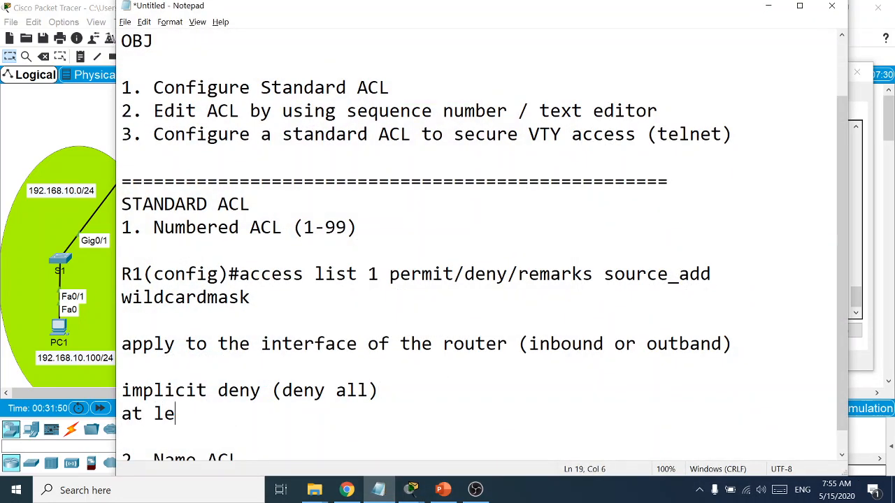
text(ast one )
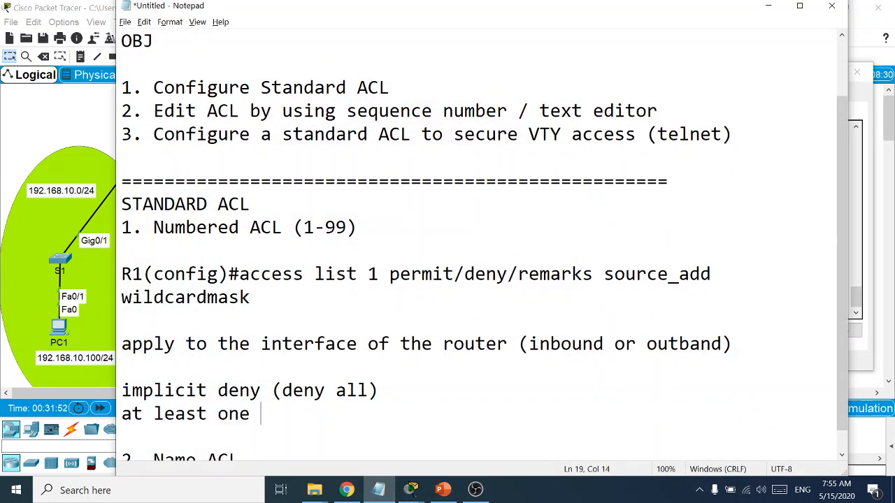
text(permit s)
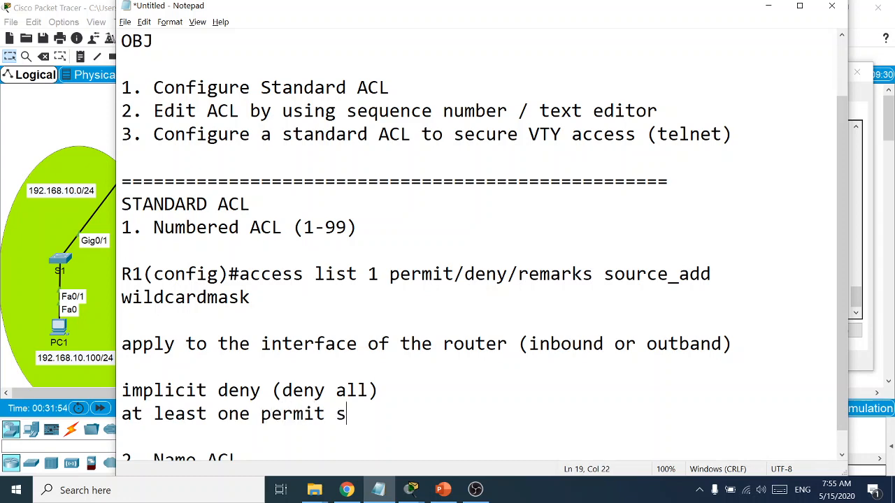
text(tatement)
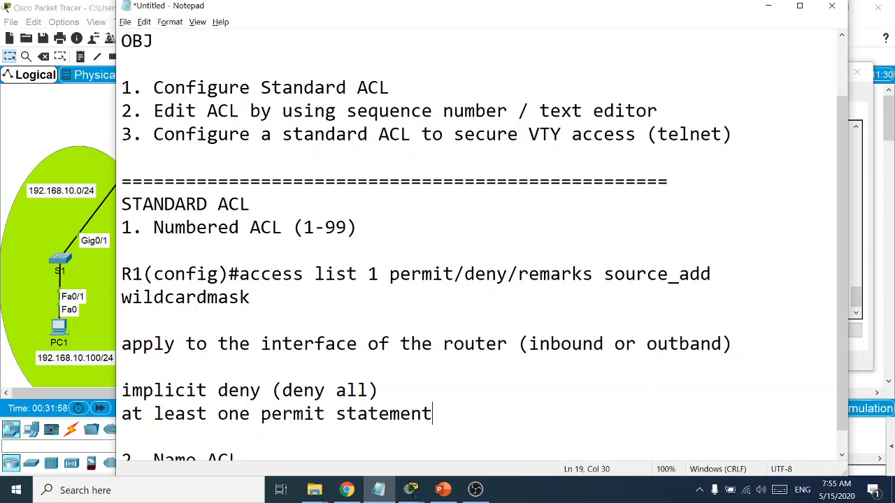
drag(443, 413, 116, 420)
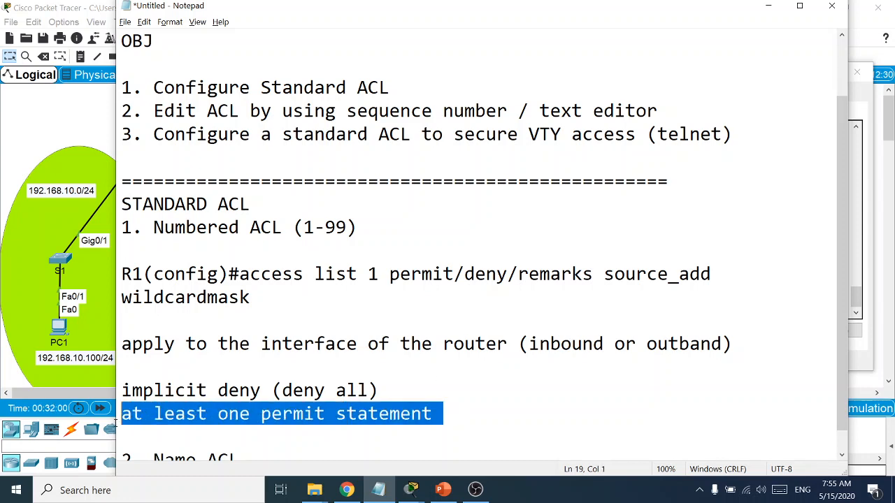
key(BackSpace)
Undo to restore 'at least one permit statement' above the implicit deny line, select it, and minimize Notepad
click(133, 390)
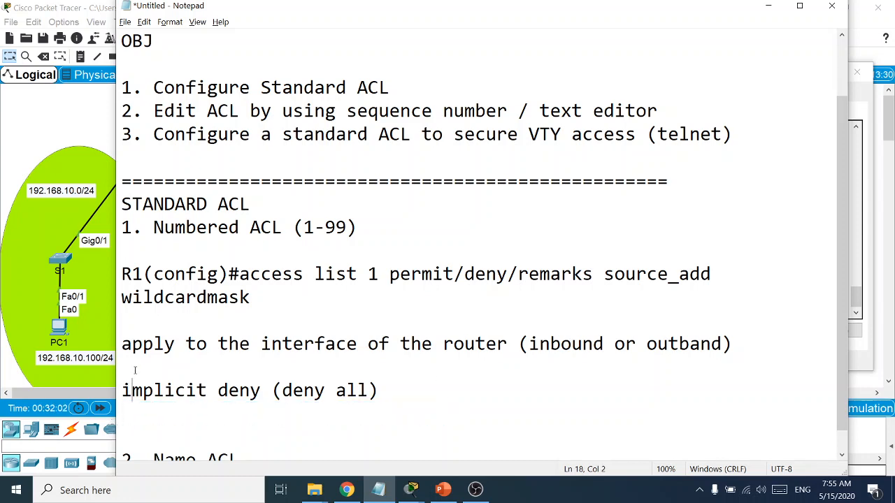
click(126, 370)
key(ctrl+z)
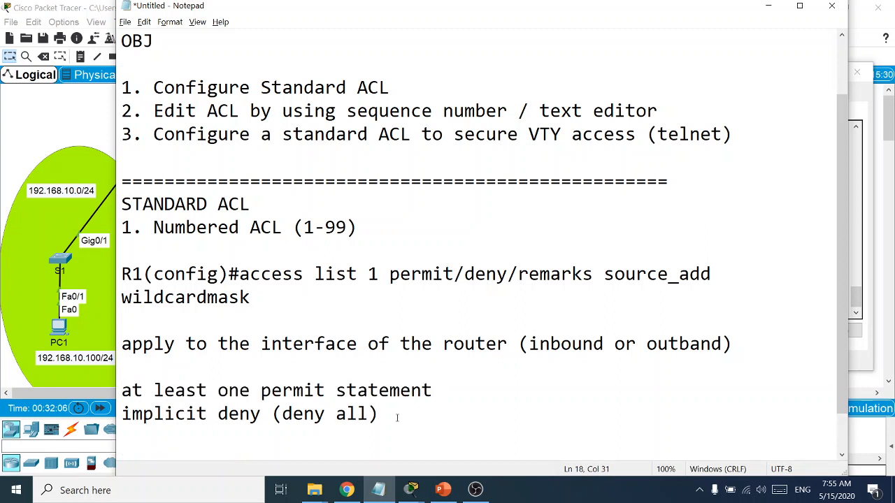
drag(447, 393, 101, 392)
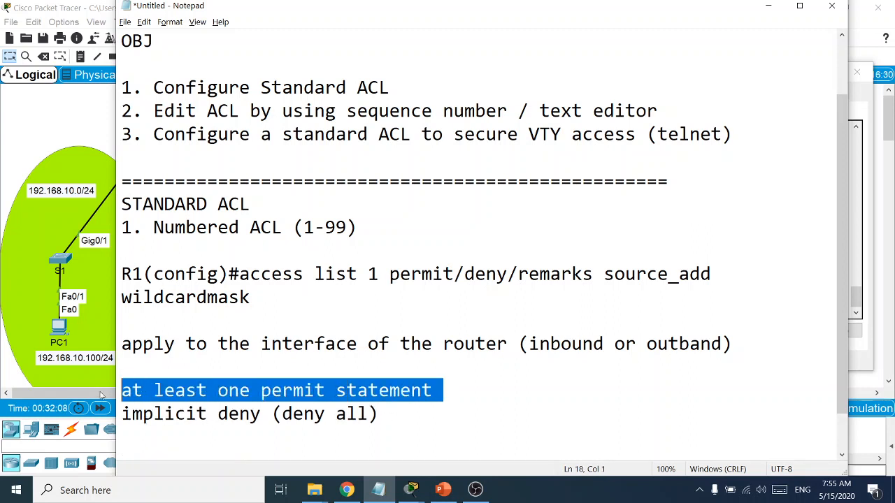
click(767, 6)
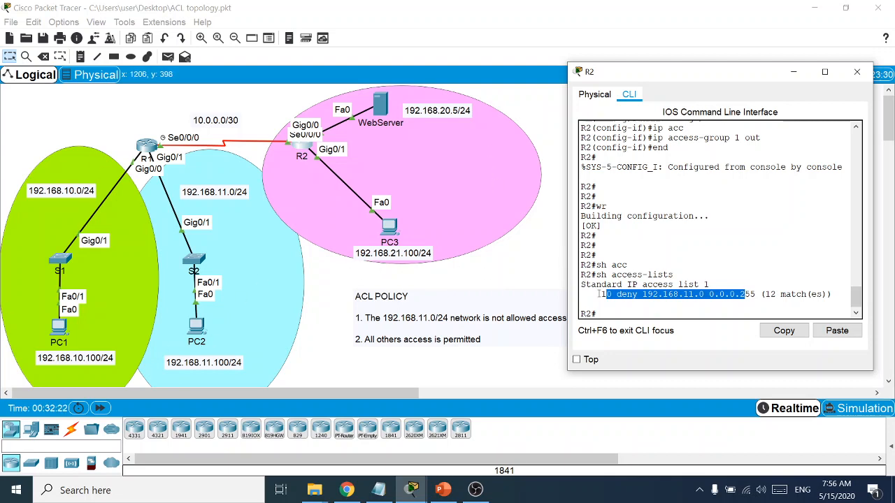
In R2's global configuration, enter 'access-list 1 permit any', then exit with 'end'
click(619, 309)
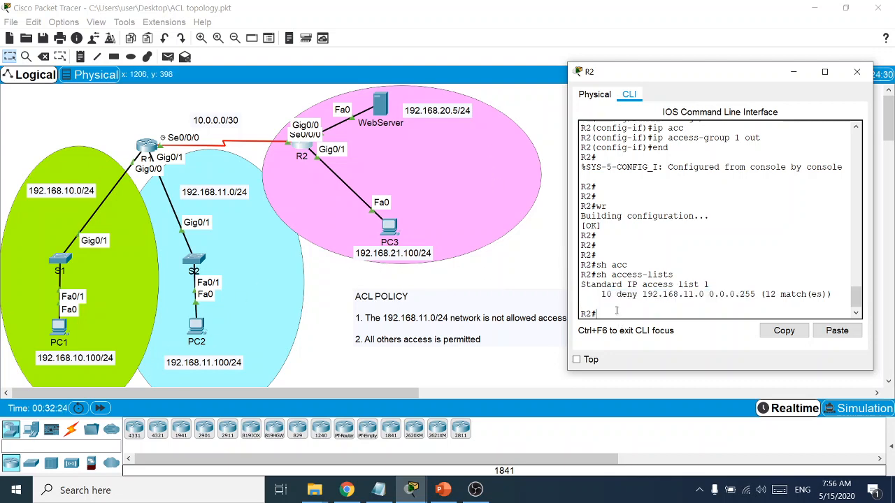
text(conf t)
key(Return)
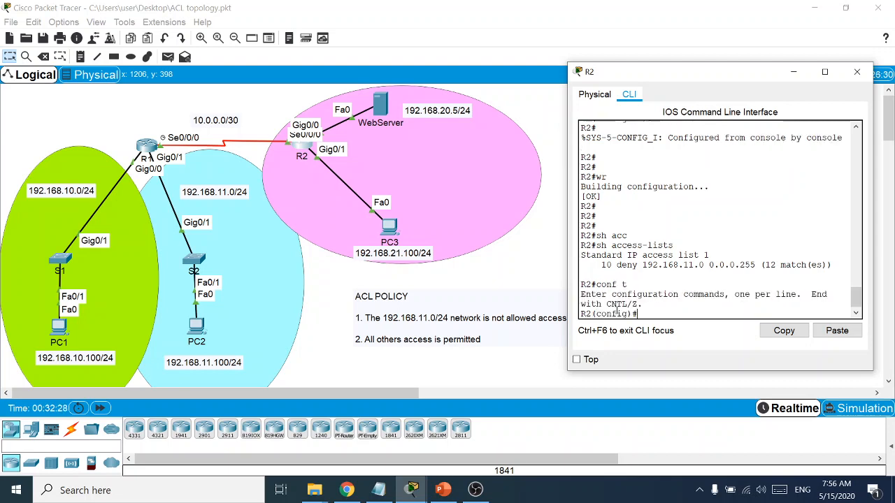
text(acc)
key(Tab)
text(1)
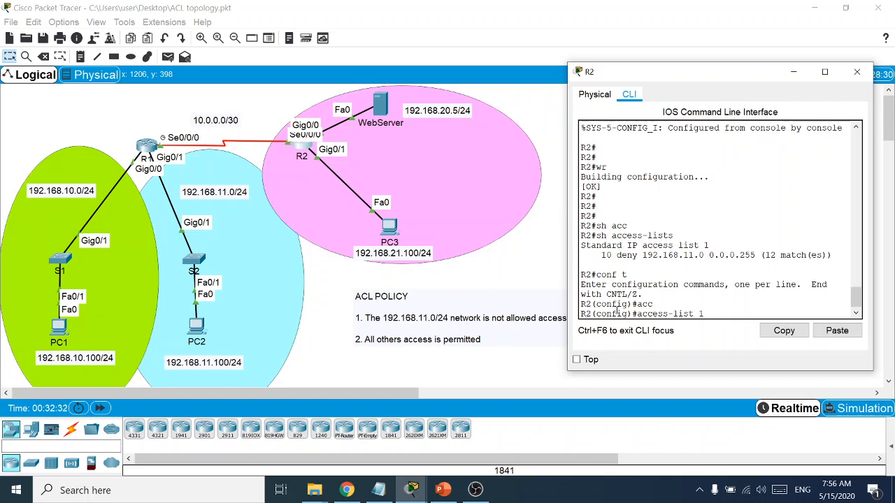
text( permi)
key(Tab)
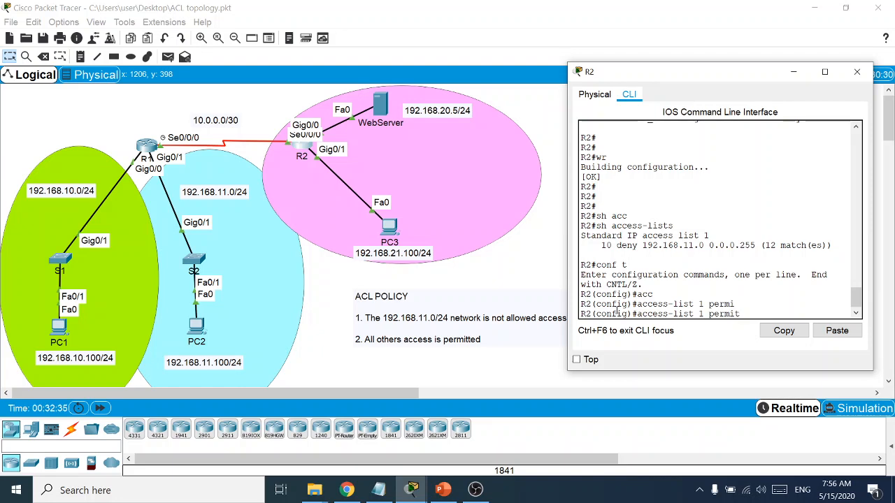
text(any)
key(Return)
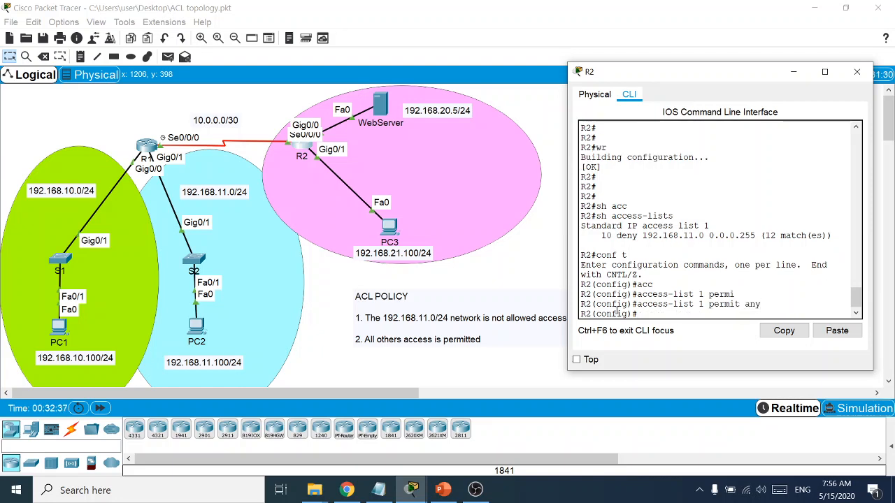
text(end)
key(Return)
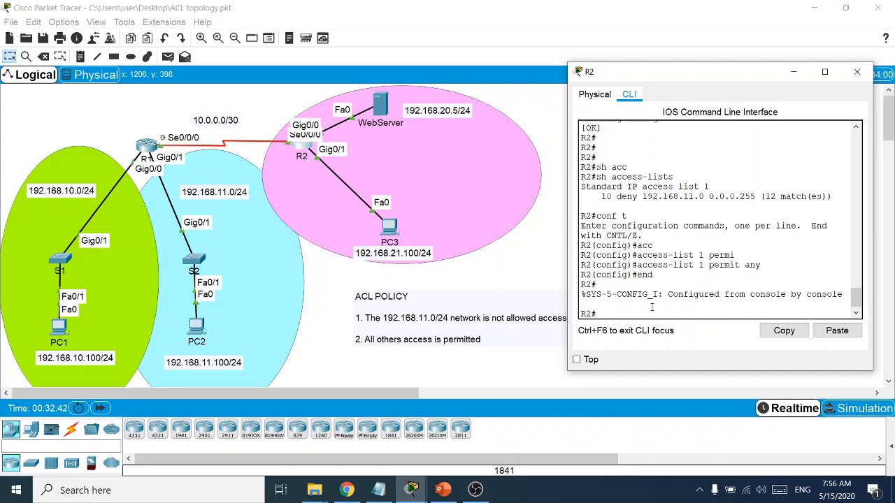
Request 192.168.20.5 from PC2's web browser
click(197, 327)
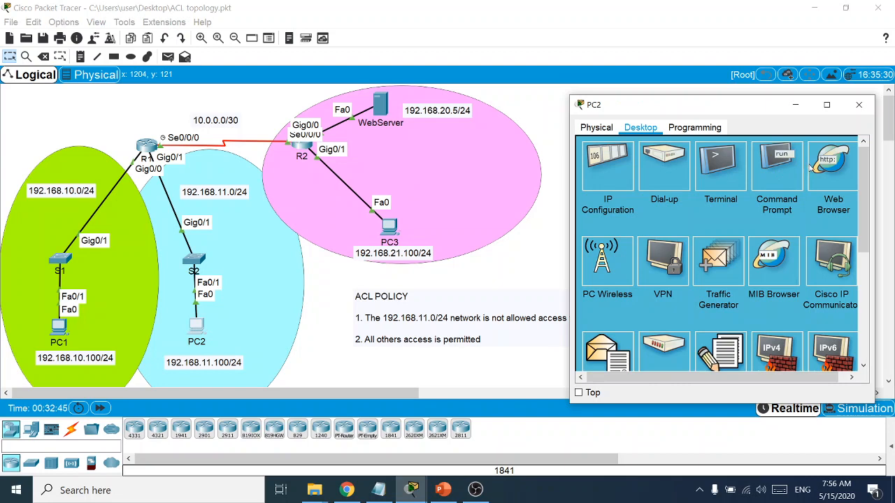
click(831, 168)
text(1)
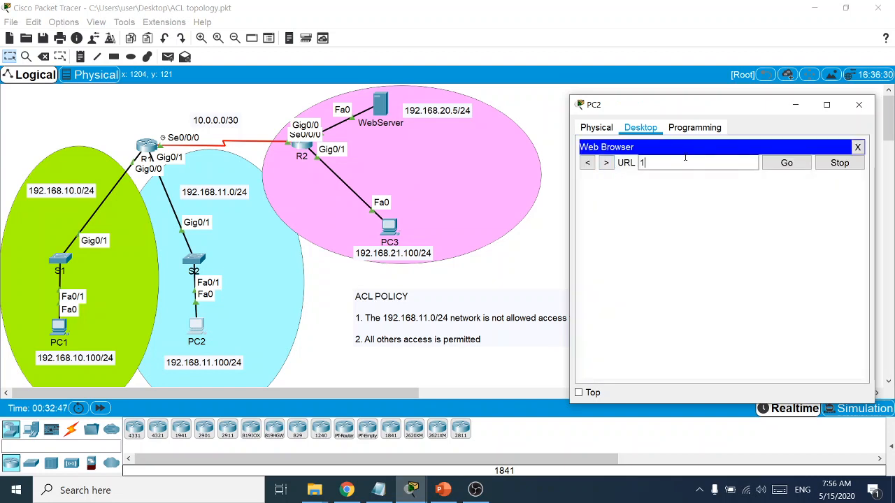
text(92.168.20.5)
key(Return)
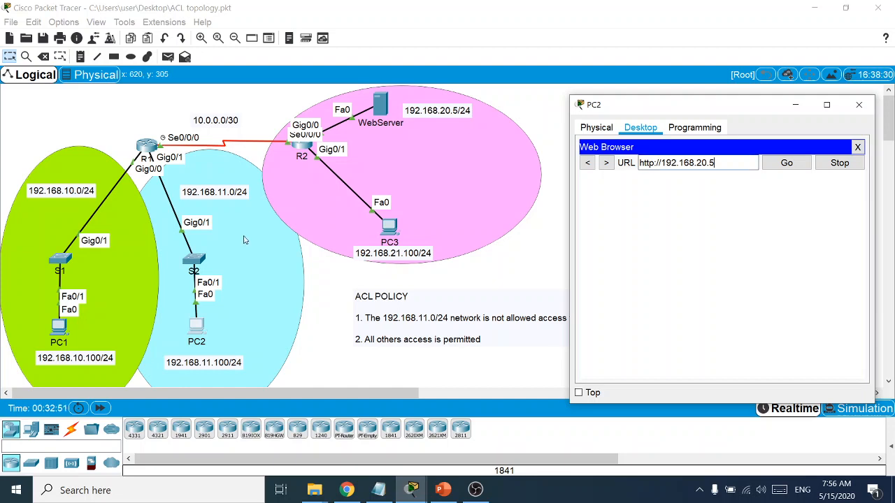
Load the web server page at 192.168.20.5 in PC1's browser, then close PC1's window
click(61, 329)
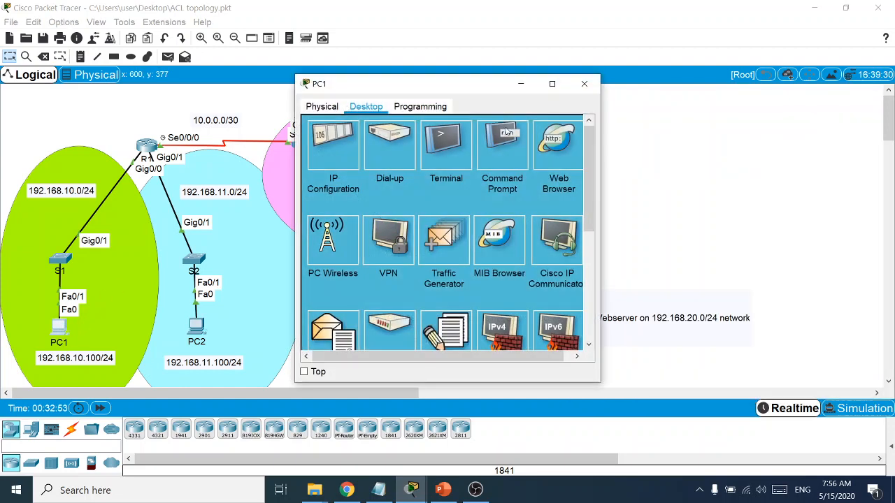
drag(406, 91, 685, 129)
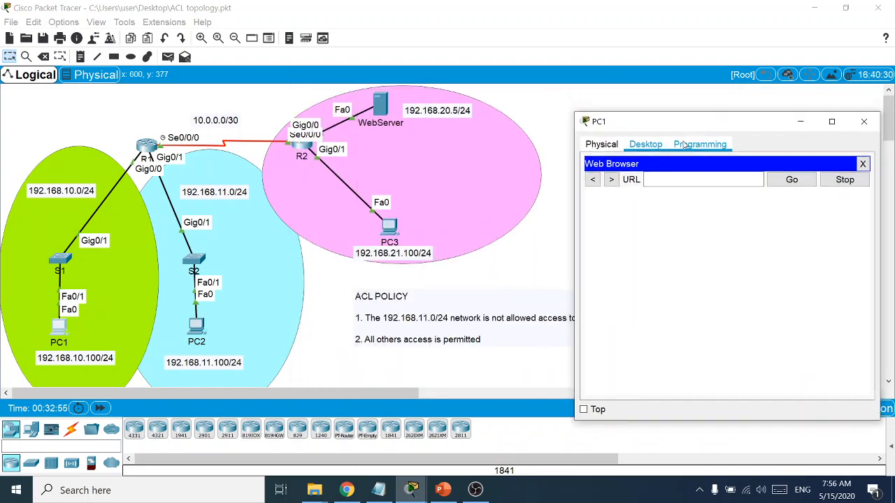
click(665, 181)
text(192)
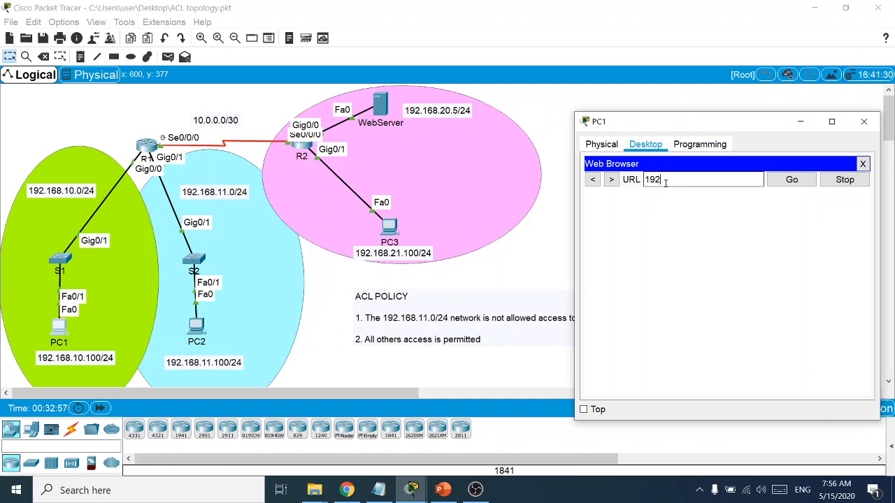
text(.168.20.5)
key(Return)
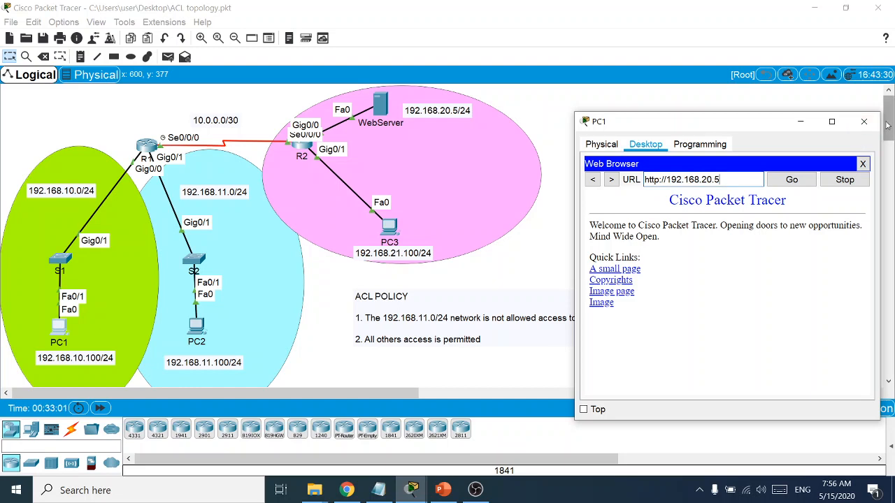
click(864, 122)
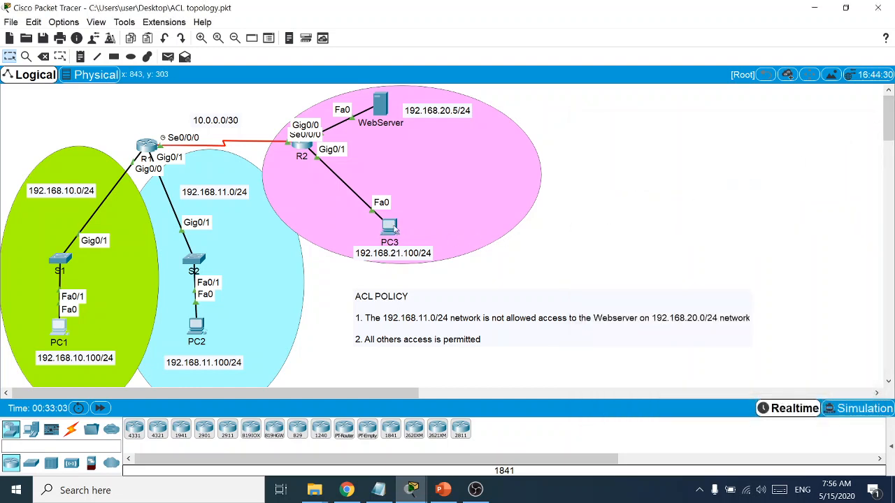
Load the welcome page at 192.168.20.5 in PC3's web browser, then close PC3's window
click(389, 226)
click(560, 155)
drag(430, 93, 721, 101)
click(669, 151)
text(192)
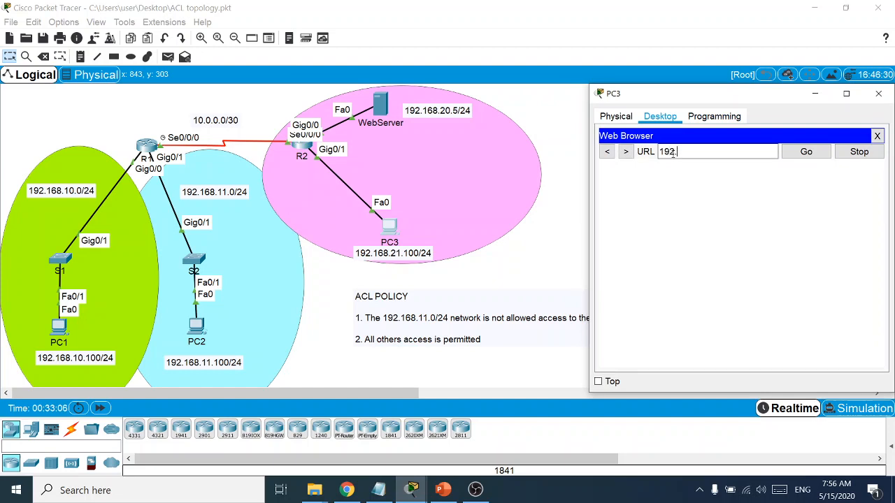
text(.168.20.5)
key(Return)
drag(751, 94, 705, 107)
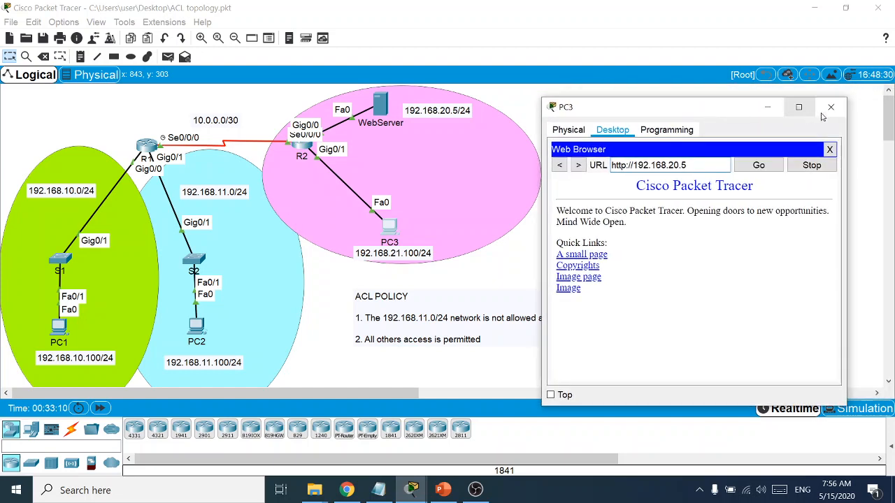
click(832, 112)
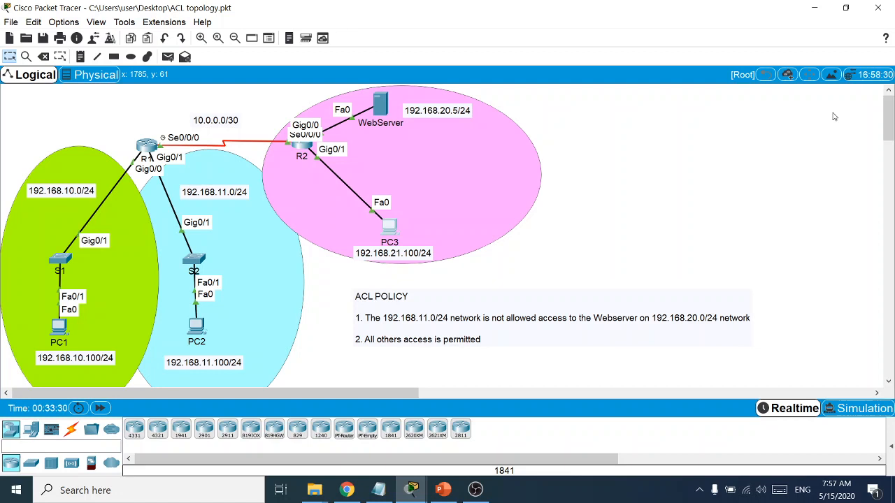
click(381, 495)
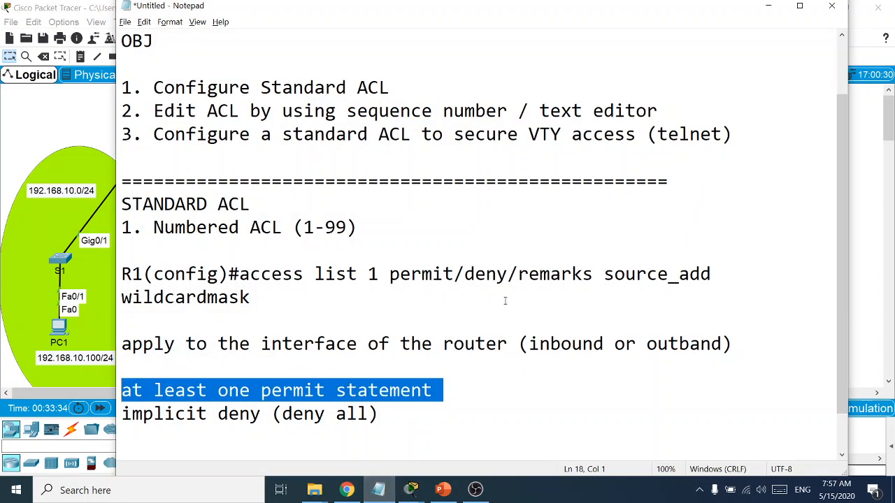
click(767, 6)
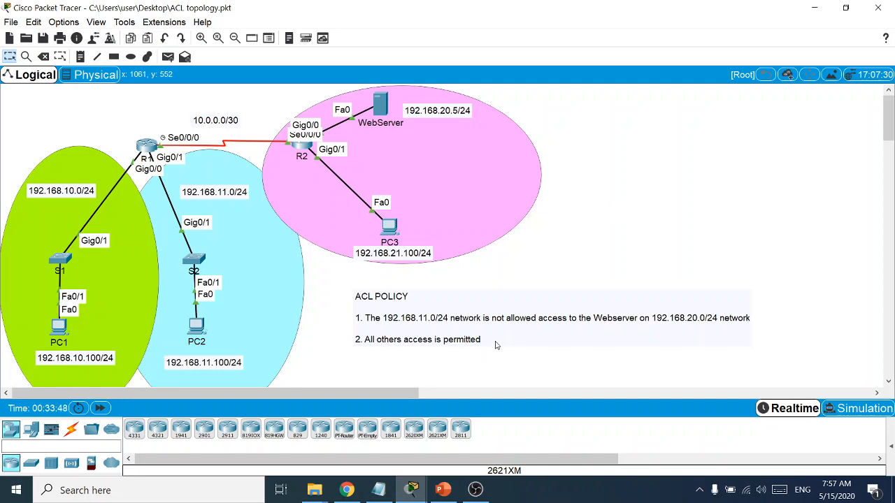
double_click(751, 321)
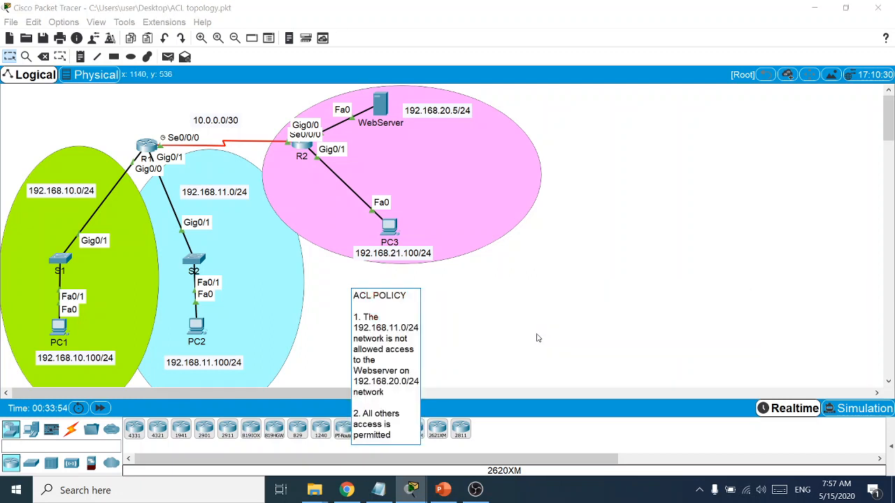
click(731, 216)
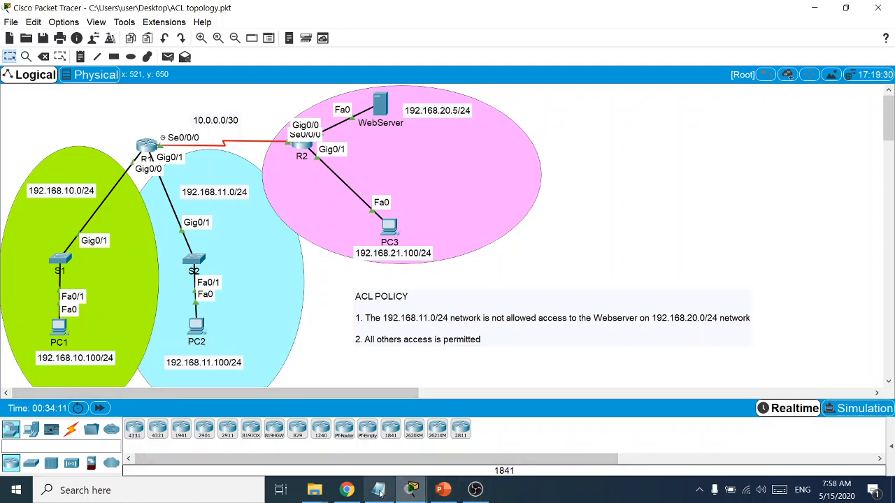
mouse_move(413, 490)
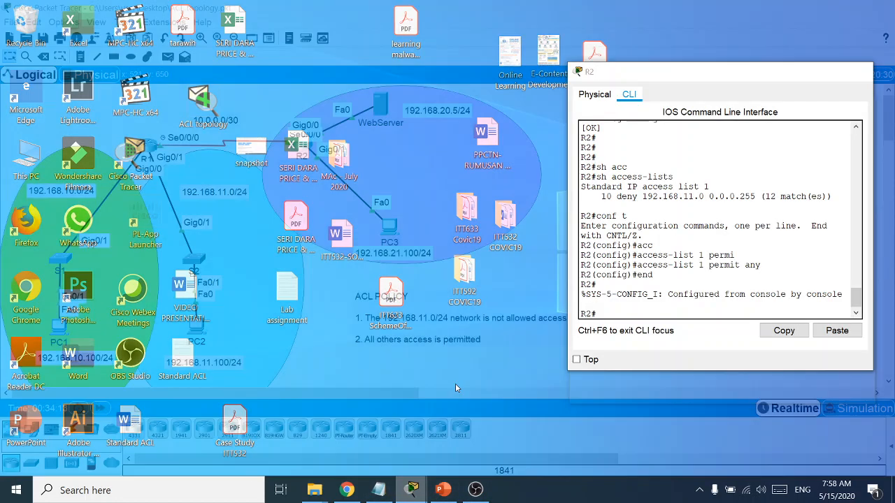
Run 'show access-lists' on R2 and highlight the deny 192.168.11.0 line showing 24 matches
click(446, 397)
text(sh acc)
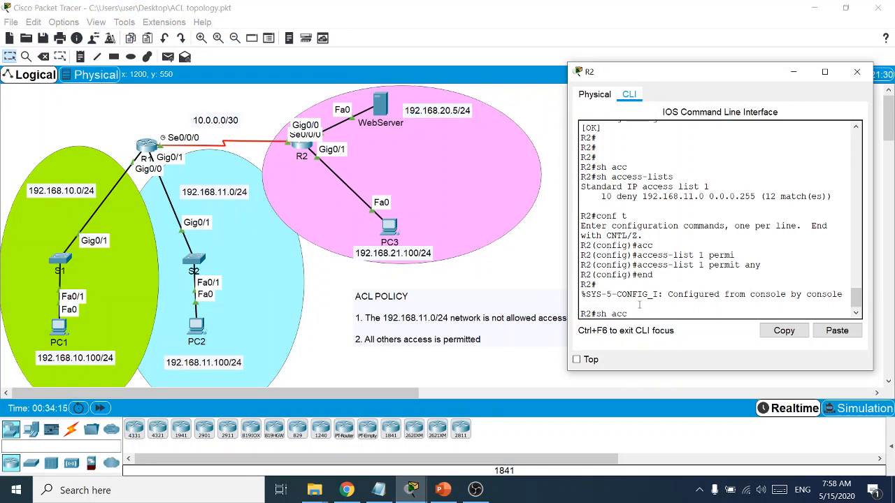
key(Tab)
key(Return)
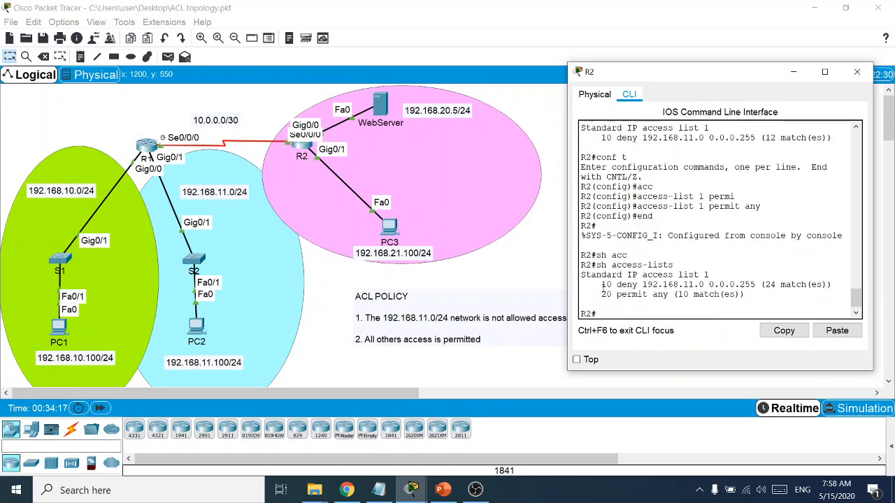
drag(601, 285, 833, 284)
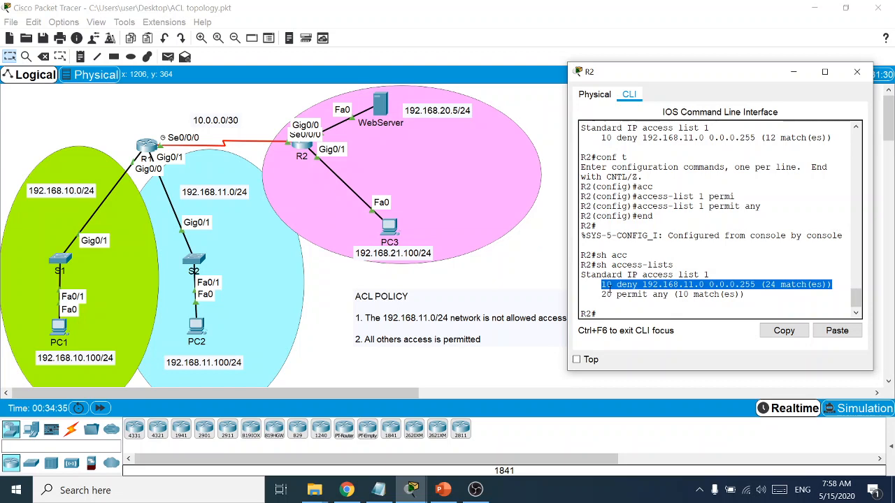
click(610, 314)
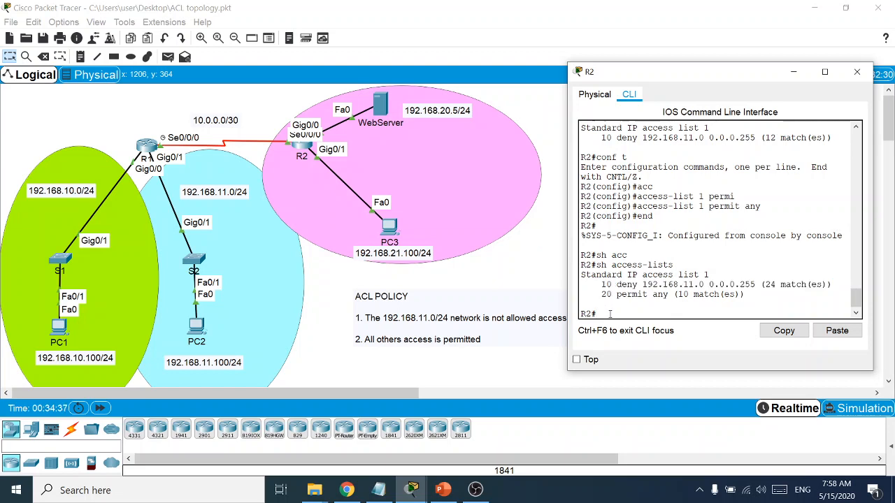
In global configuration mode, add 'access-list 1 permit host 192.168.11.100' on R2
text(conf)
key(Return)
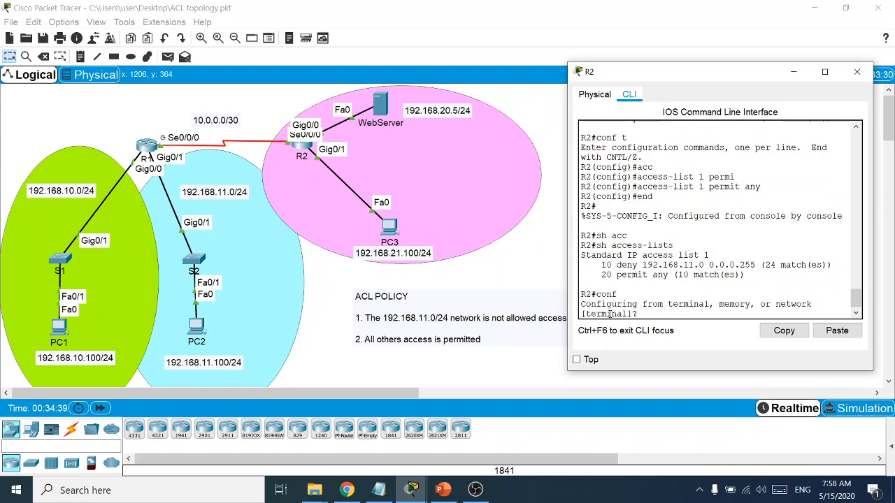
text(t)
key(Return)
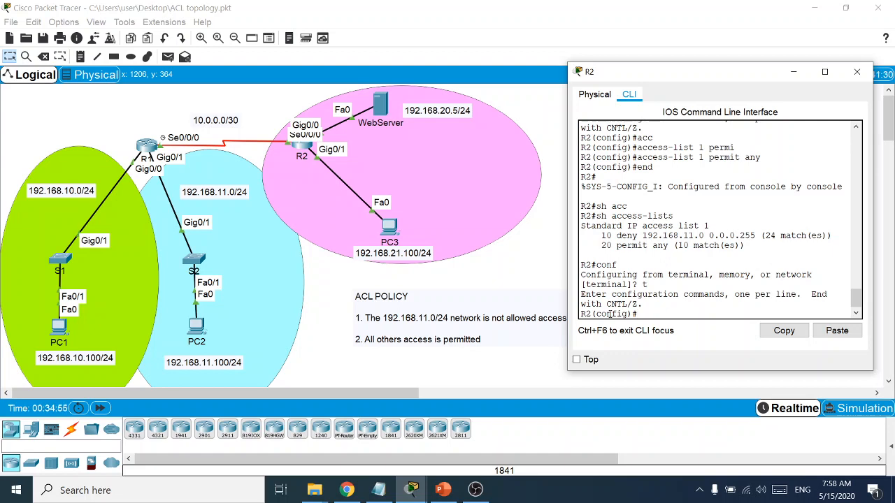
text(acc)
key(Tab)
text(1)
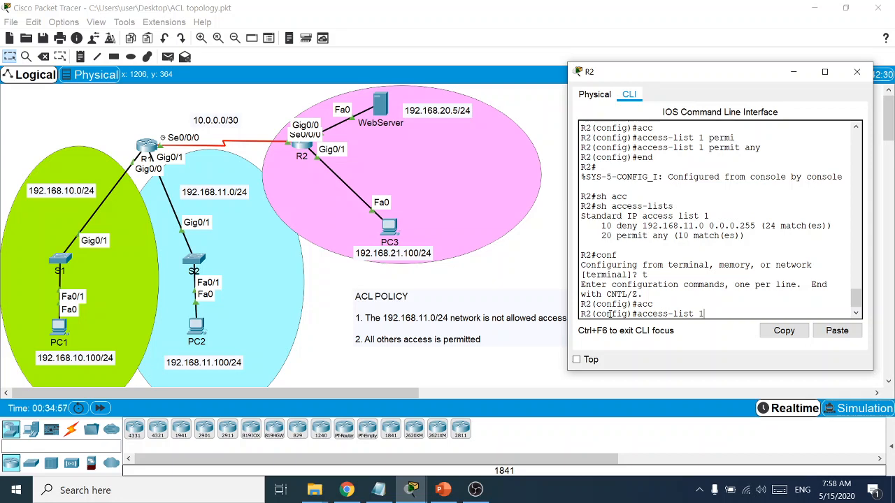
text( permit)
key(Tab)
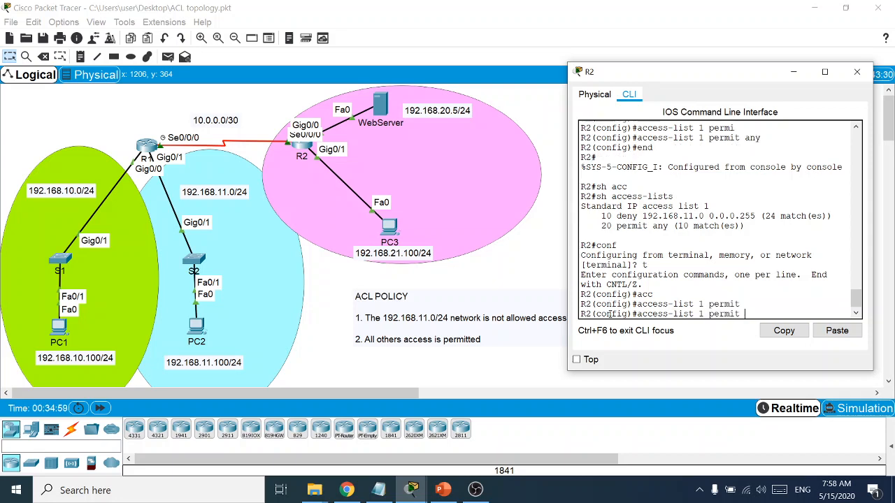
text(19)
key(BackSpace)
key(BackSpace)
text(?)
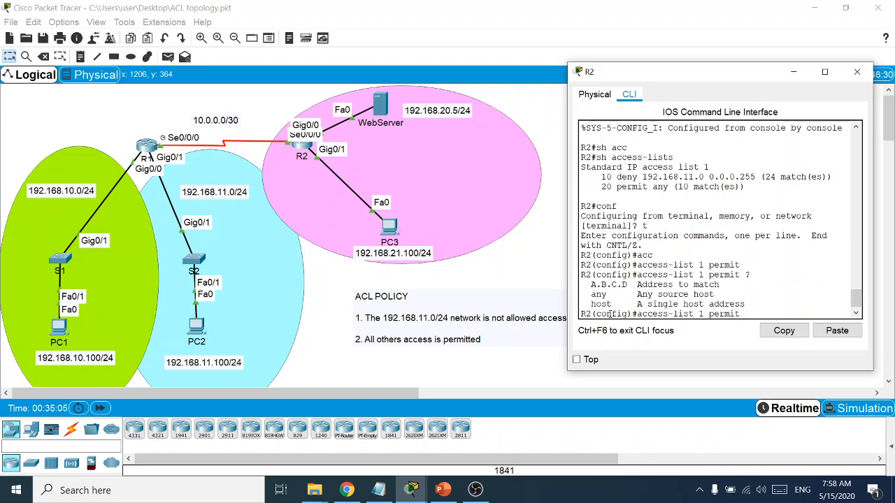
text(host 192.168.11.100)
key(Return)
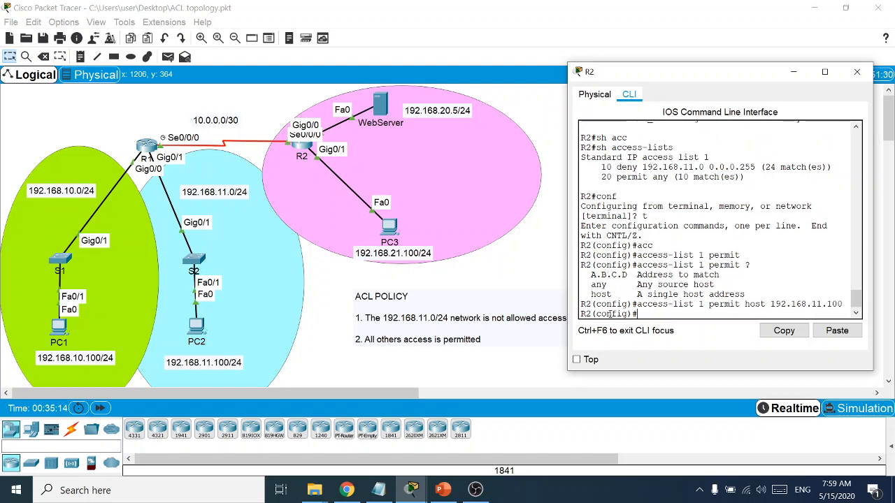
Leave configuration mode with end and display the access lists with 'sh acc'
text(nd)
key(Return)
key(Return)
text(sh acc)
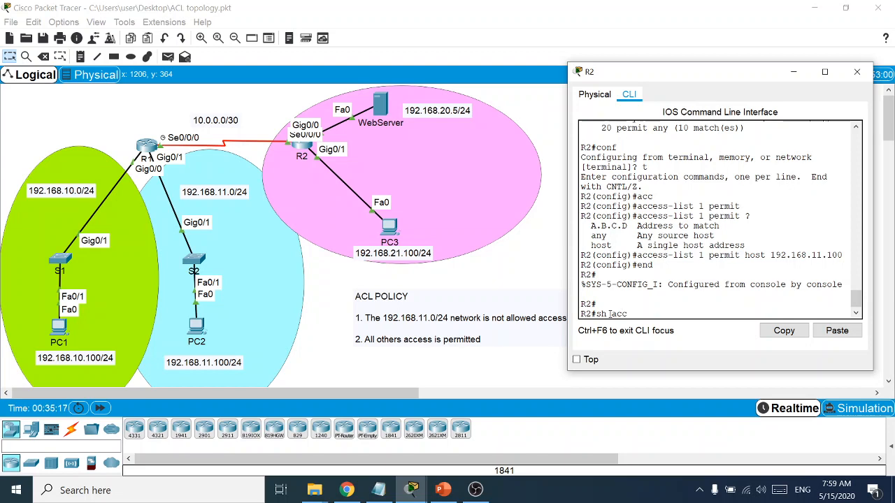
key(Return)
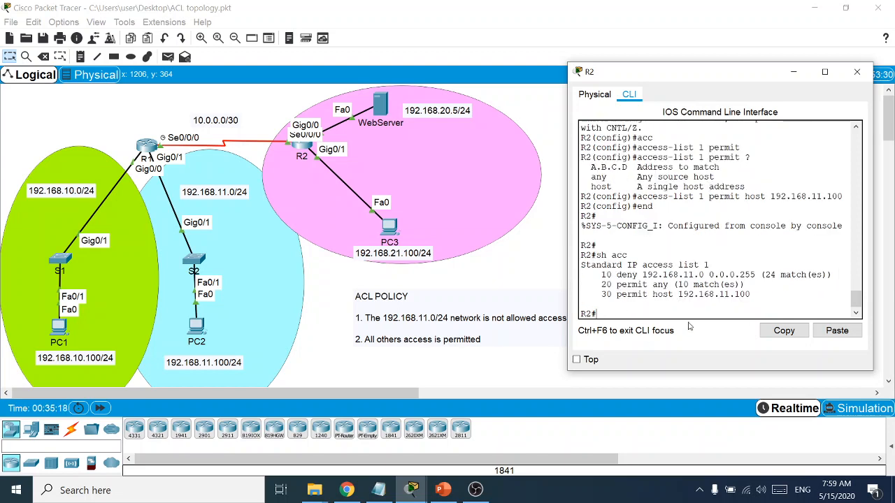
Highlight the new '30 permit host 192.168.11.100' line in R2's ACL output
drag(752, 293, 602, 294)
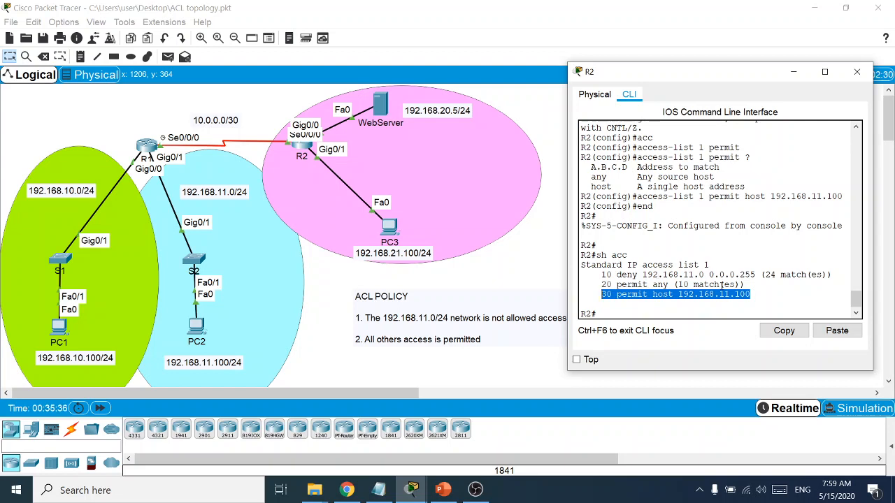
click(670, 275)
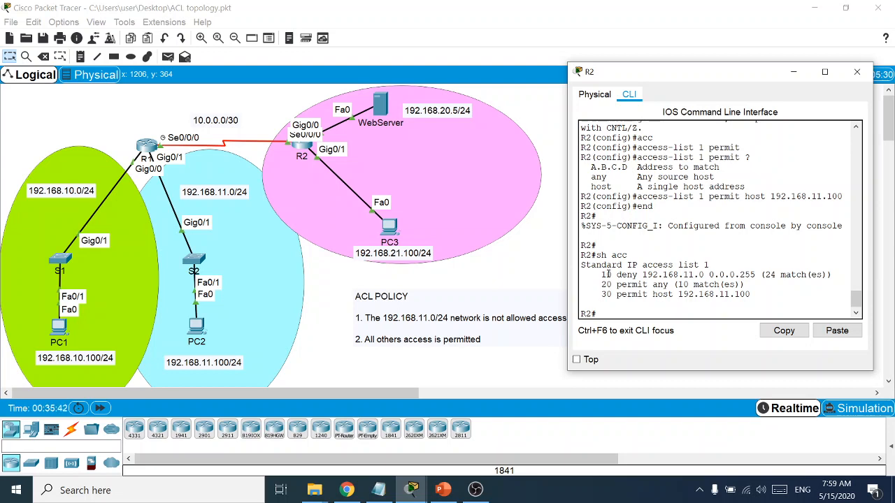
drag(752, 294, 709, 275)
click(602, 275)
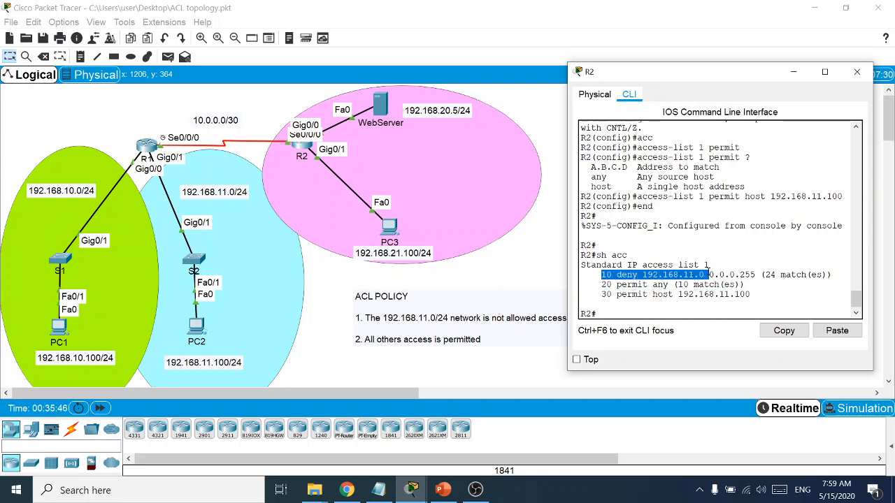
Highlight rules '20 permit any' and '30 permit host 192.168.11.100', then bring up PC2
drag(604, 284, 673, 284)
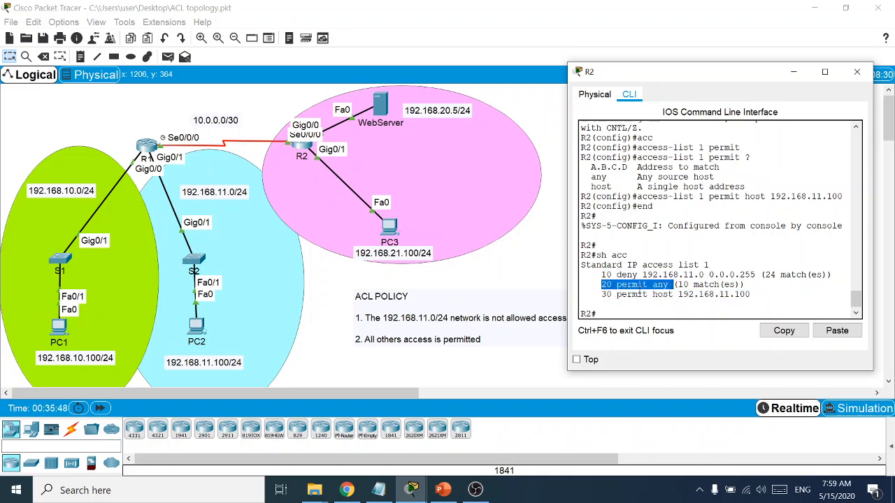
drag(596, 294, 752, 294)
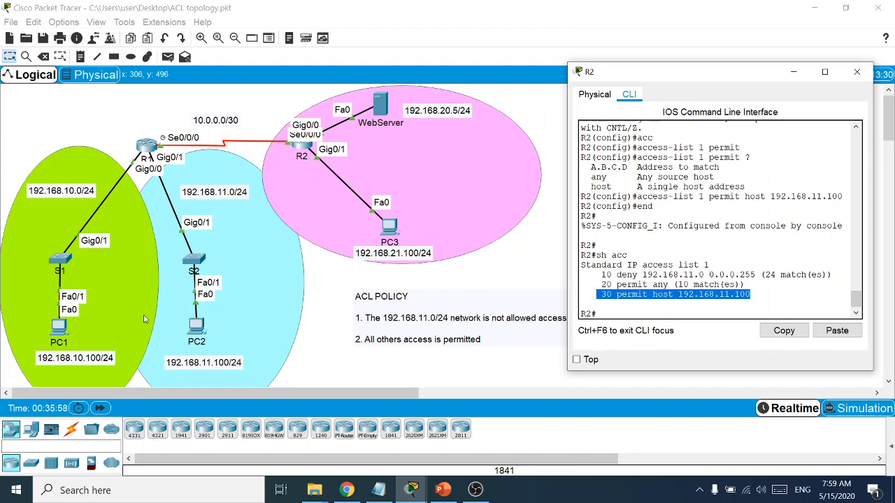
click(196, 332)
Browse from PC2 to 192.168.20.5, confirm it still times out, then return to R2's window
click(727, 162)
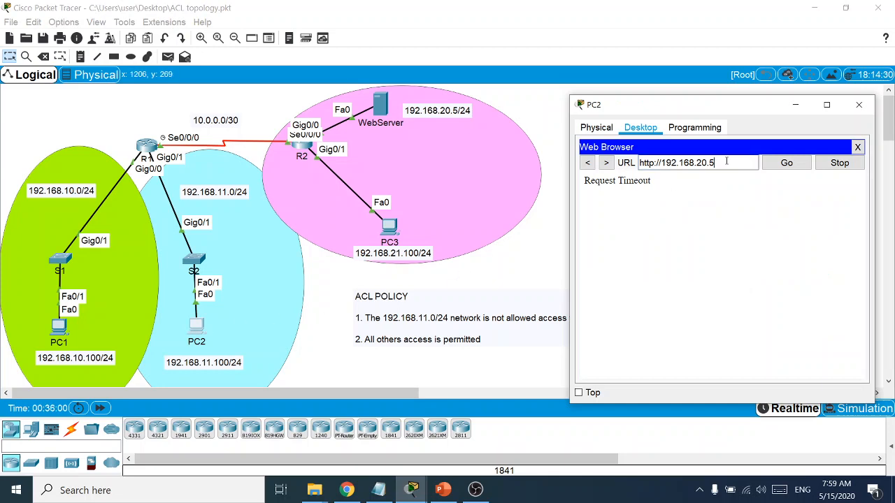
click(856, 146)
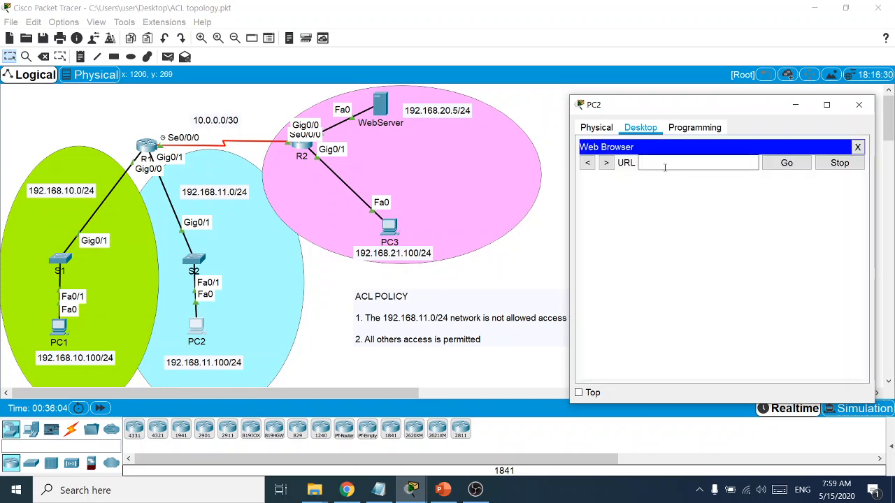
text(192.168)
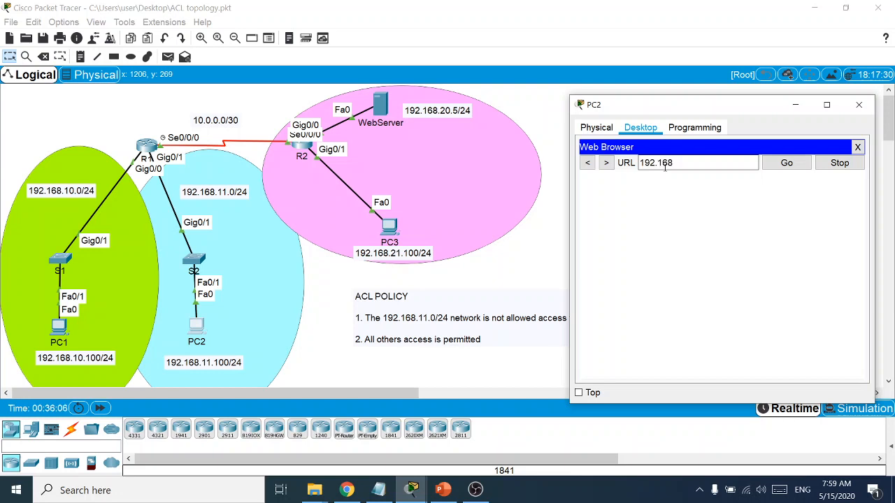
text(.20.5)
key(Return)
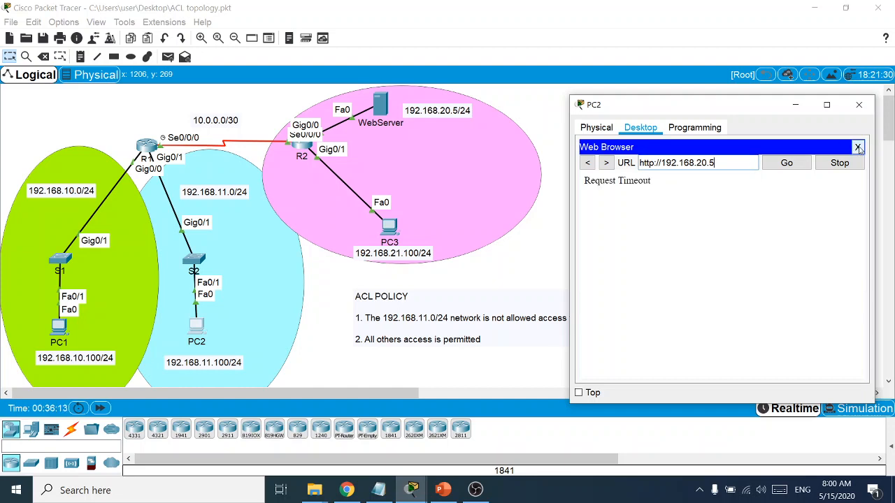
click(857, 148)
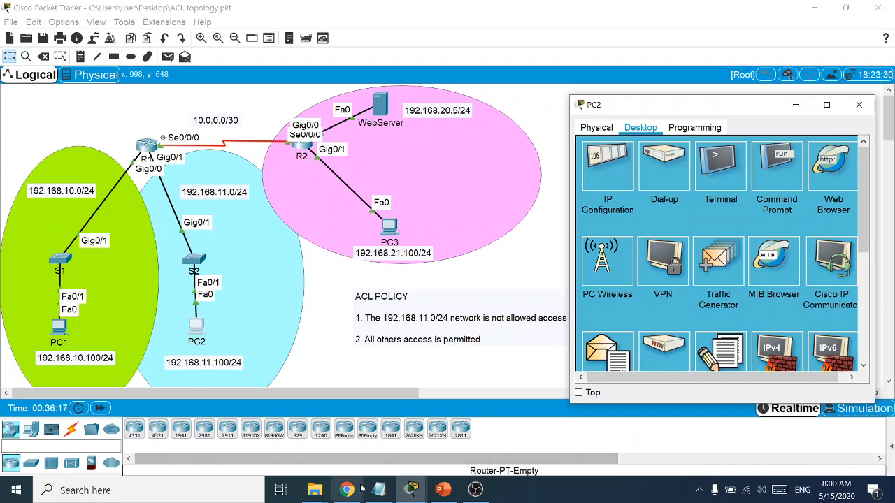
click(412, 489)
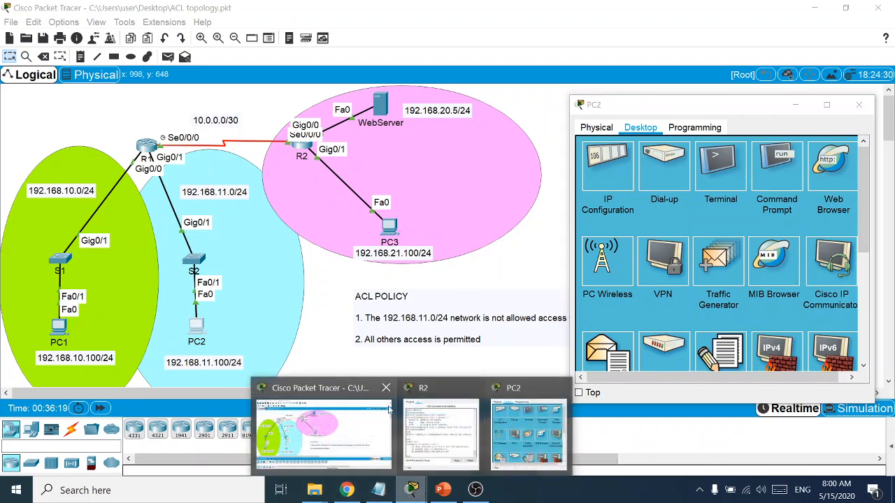
click(440, 397)
click(727, 297)
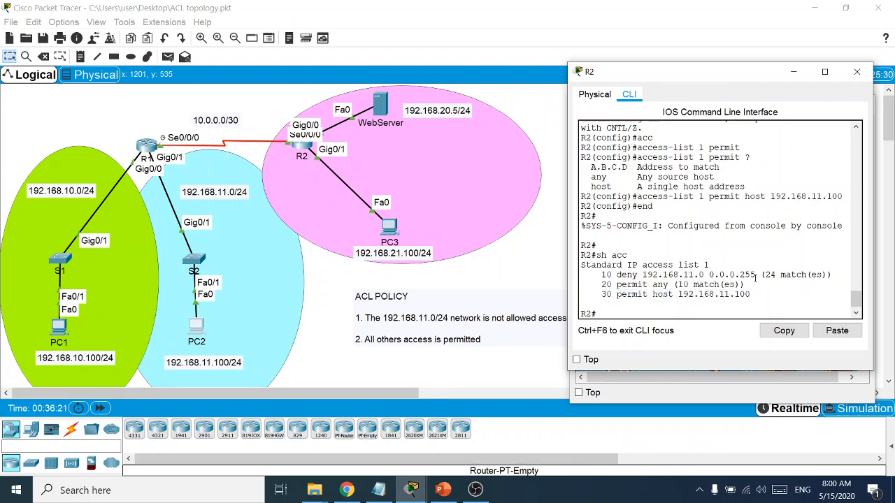
drag(755, 275, 599, 274)
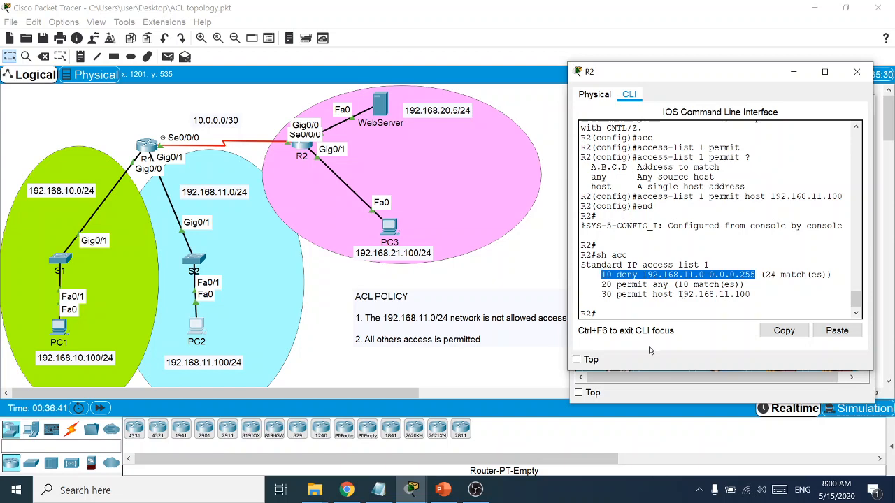
Display R2's running configuration with 'sh run', paging down to the access-list entries
click(634, 313)
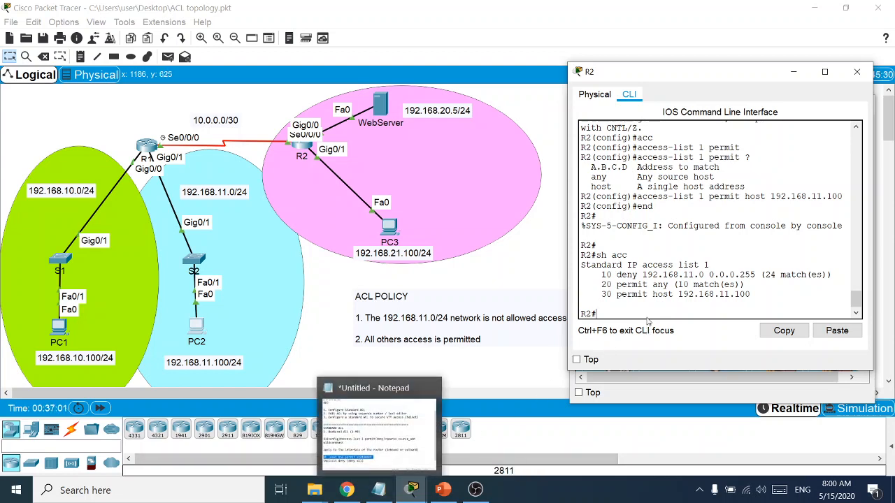
text(sh run)
key(Return)
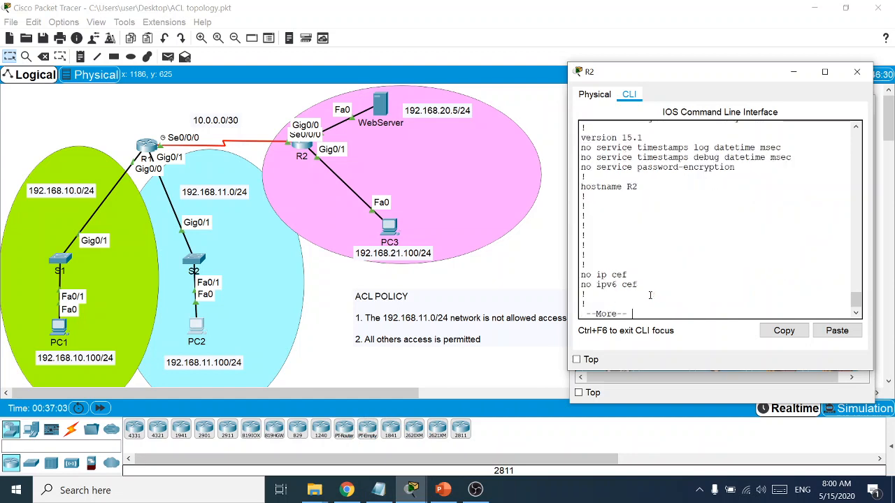
key(space)
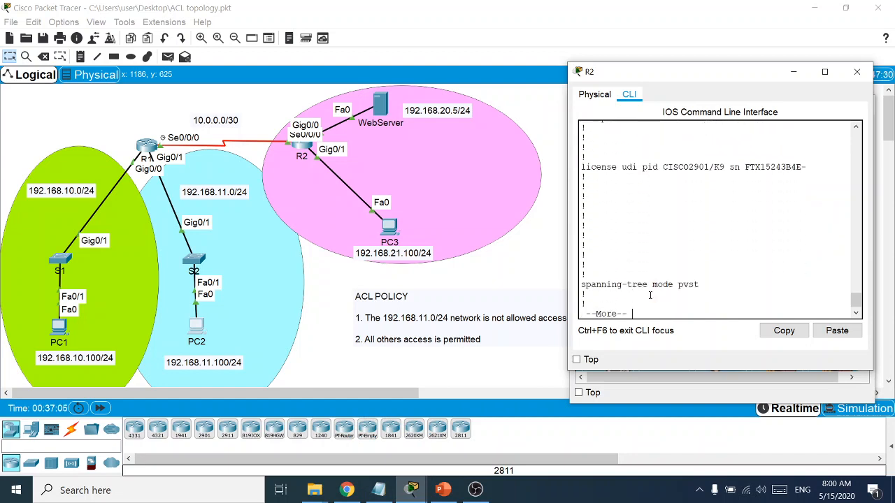
key(Return)
key(Return)
key(Return)
key(Return)
key(Return)
key(Return)
key(Return)
key(Return)
key(Return)
key(Return)
key(Return)
key(Return)
key(Return)
key(Return)
key(Return)
key(Return)
key(Return)
key(Return)
key(Return)
key(Return)
key(Return)
key(Return)
key(Return)
key(Return)
key(Return)
key(Return)
key(Return)
key(Return)
key(Return)
key(Return)
key(Return)
key(Return)
key(Return)
key(Return)
key(Return)
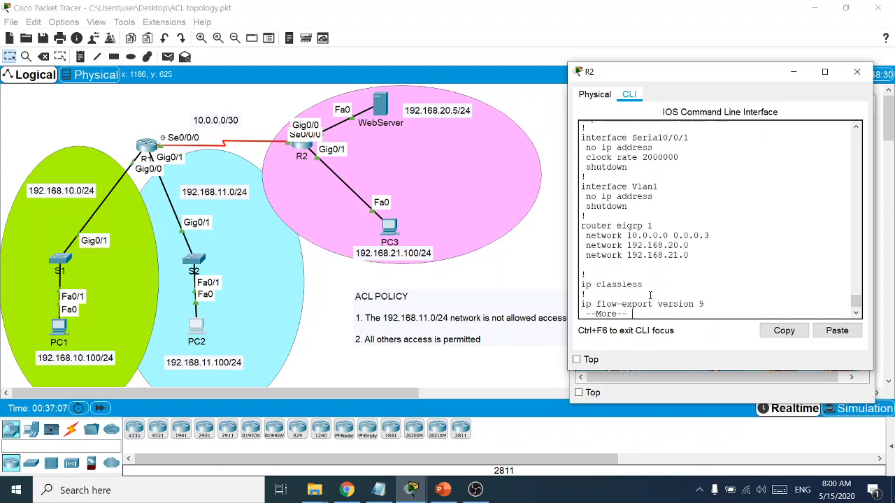
key(Return)
key(Return)
key(Return)
key(Return)
key(Return)
key(Return)
key(Return)
key(Return)
key(Return)
key(Return)
key(Return)
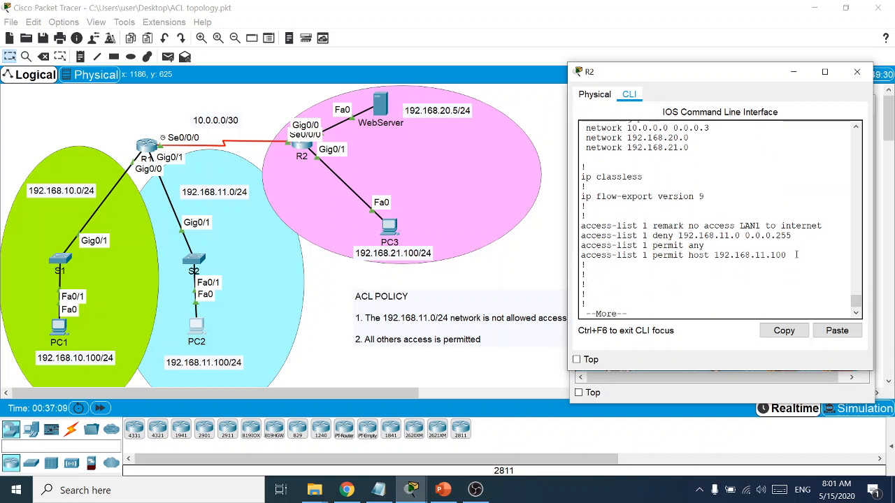
Copy the four access-list 1 lines from the configuration output
drag(795, 255, 567, 230)
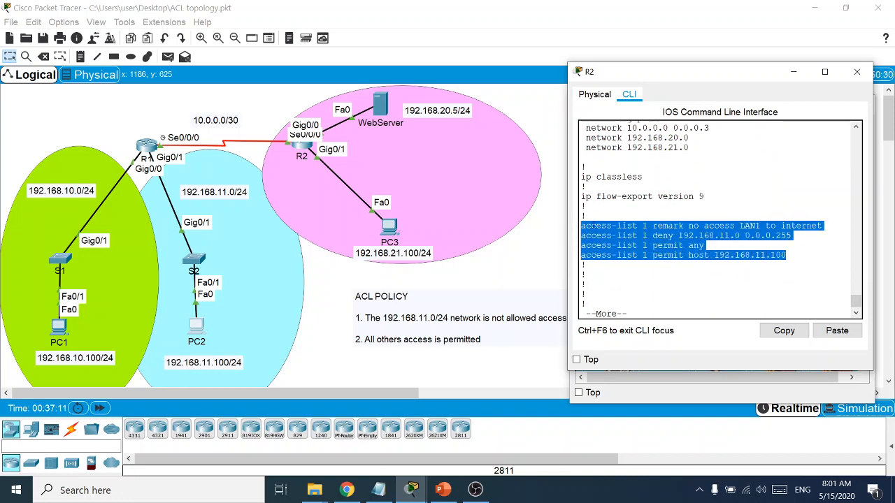
right_click(592, 228)
click(614, 235)
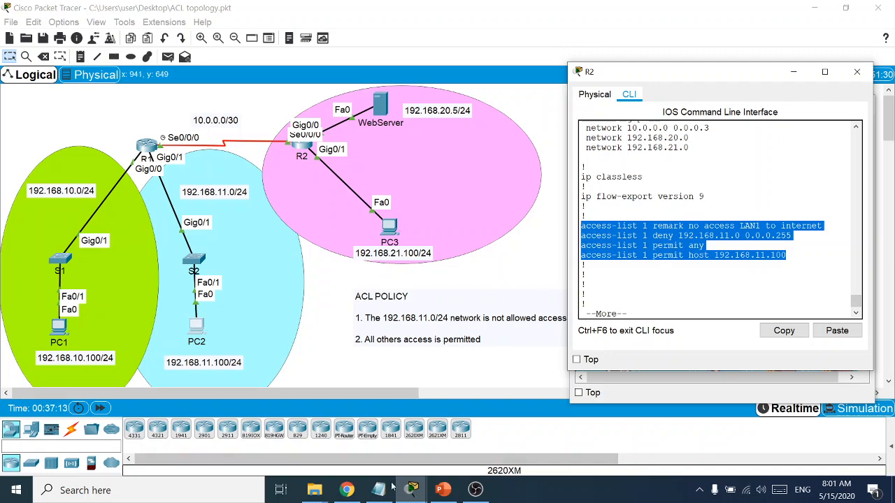
key(alt+Tab)
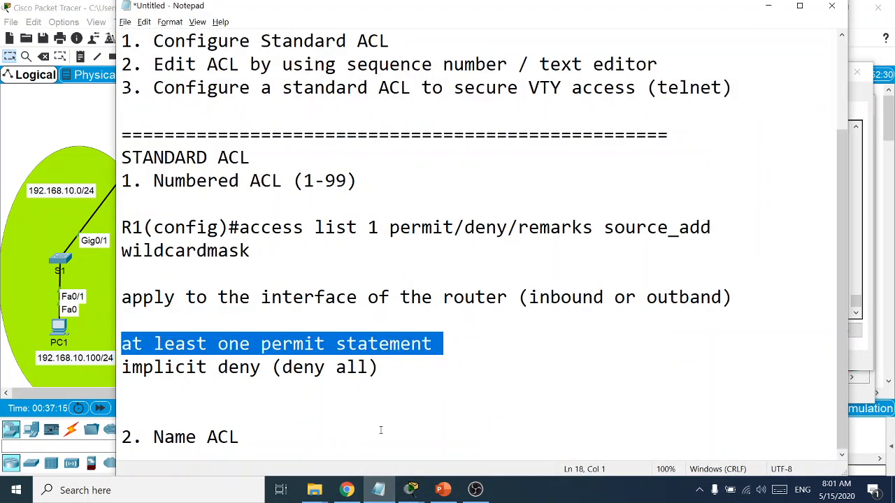
Paste the copied access-list 1 commands into Notepad below the Name ACL notes
click(373, 431)
key(Return)
key(Return)
key(Return)
key(Return)
key(Return)
key(Return)
key(Return)
key(Return)
key(Return)
key(Return)
key(Return)
key(Return)
key(Return)
key(Return)
key(Return)
key(Return)
key(Return)
key(Return)
key(Return)
key(Return)
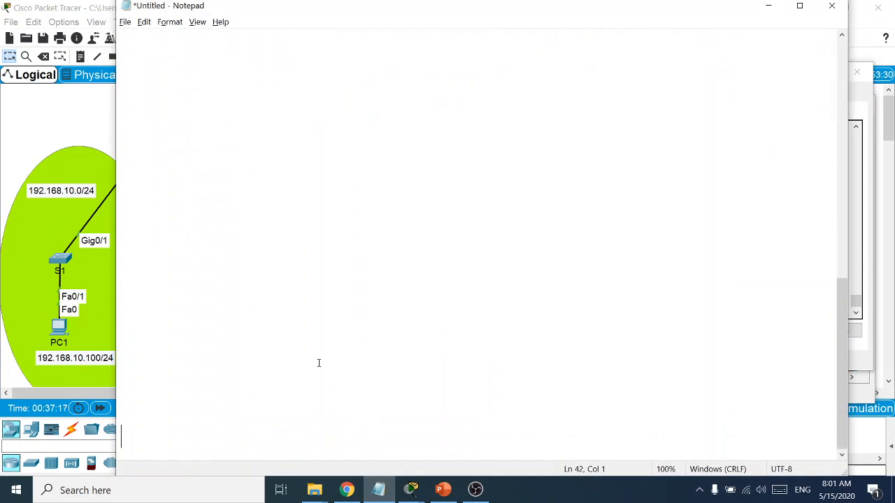
click(169, 195)
key(ctrl+v)
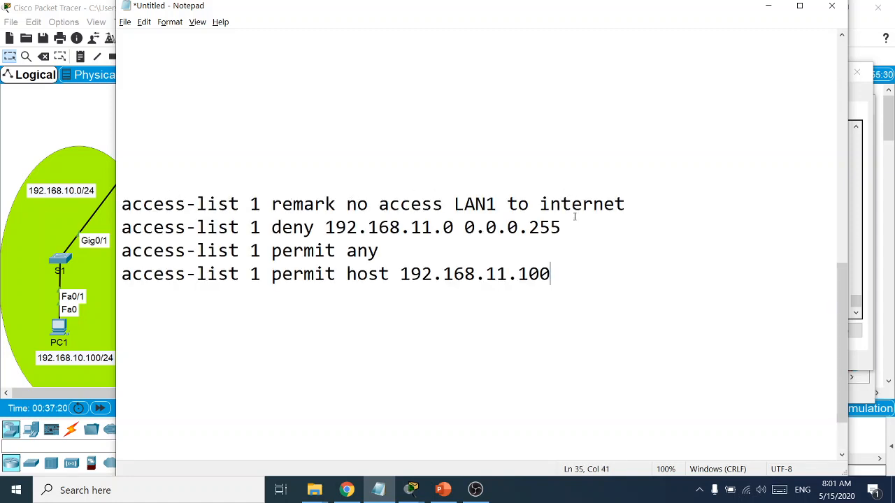
Move the permit host 192.168.11.100 line above the deny 192.168.11.0 line
drag(554, 279, 117, 277)
key(BackSpace)
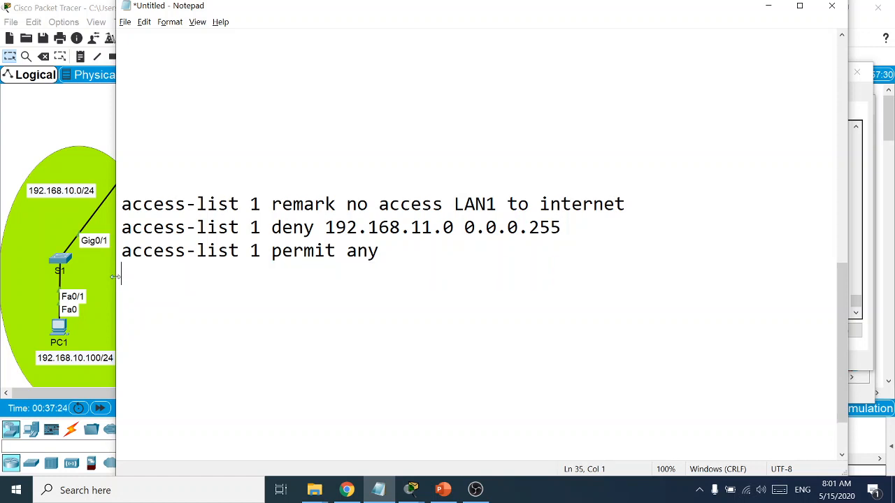
key(Up)
key(Up)
key(Return)
key(Up)
key(ctrl+v)
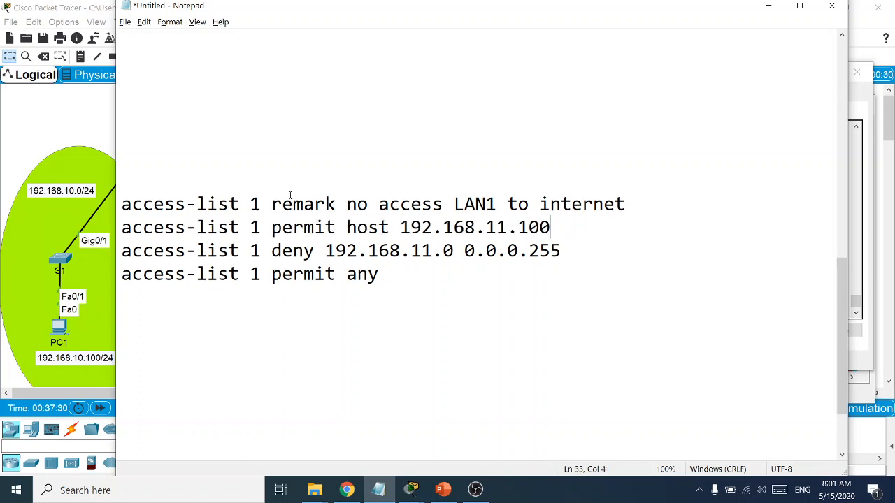
Highlight the host, deny network/wildcard and permit any lines, briefly adding and removing a 'deny all' note
click(627, 203)
click(557, 230)
drag(557, 229, 377, 230)
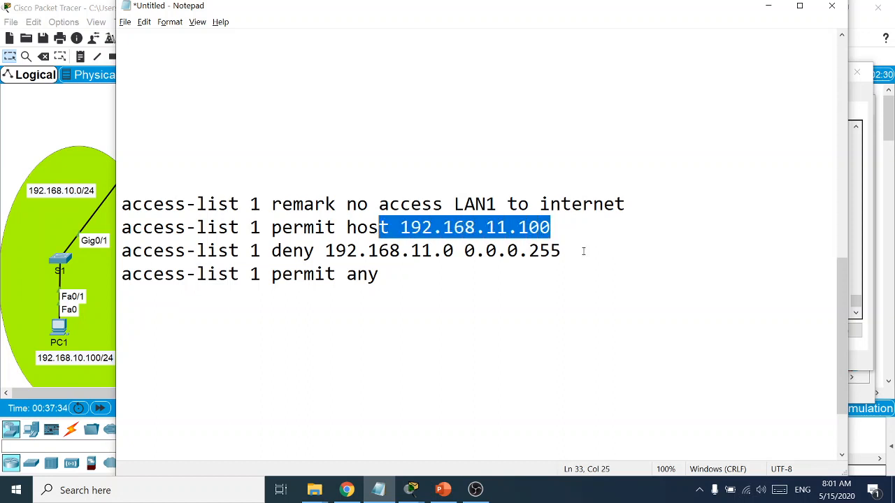
drag(583, 251, 325, 250)
drag(380, 274, 142, 274)
click(380, 276)
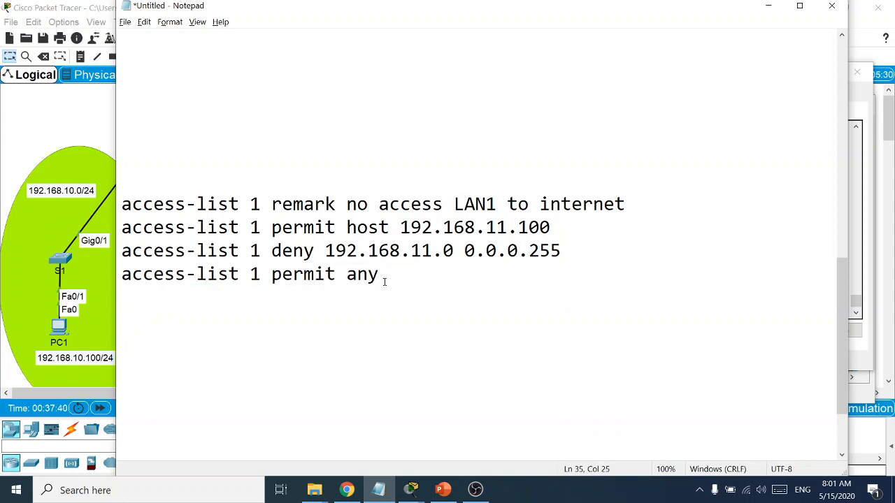
key(Return)
text(deny all)
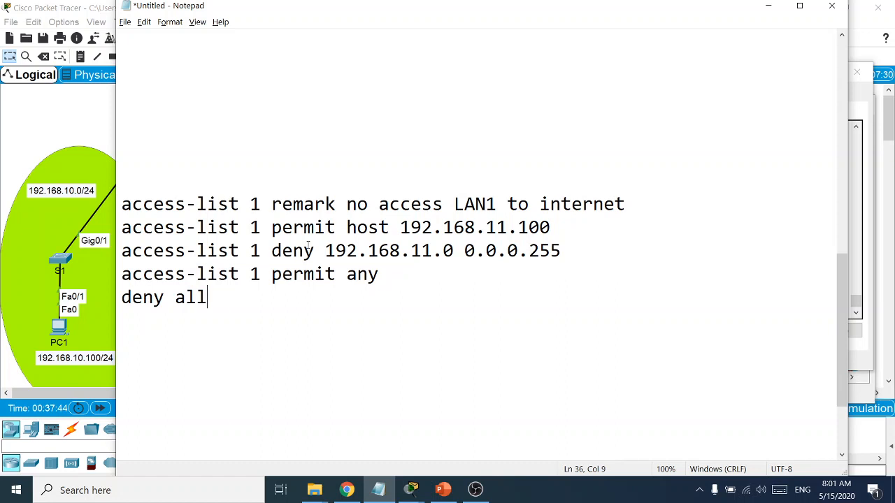
drag(209, 297, 122, 297)
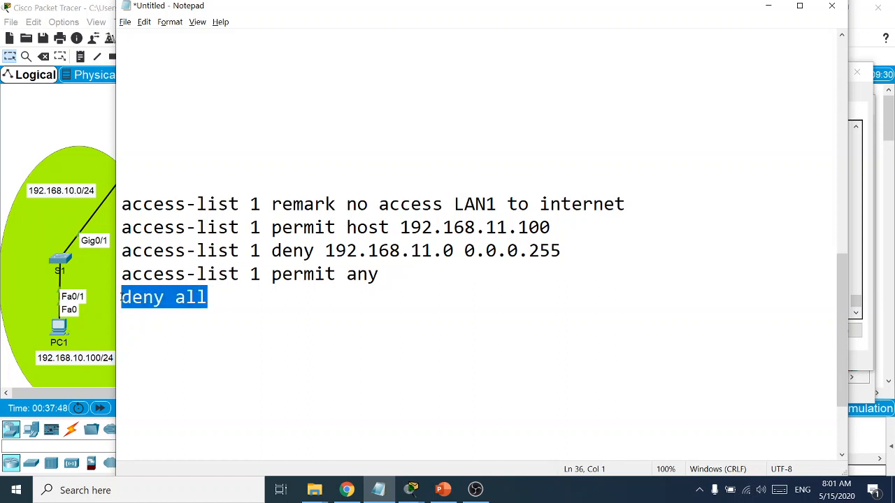
key(Delete)
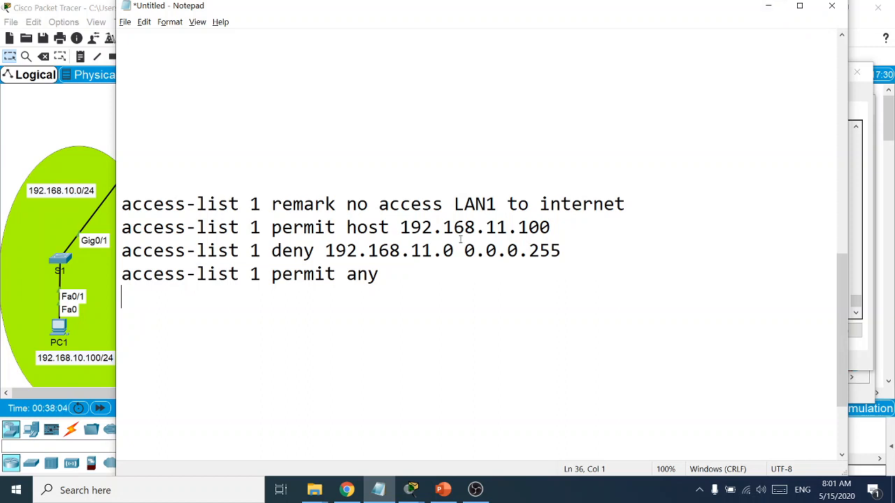
Copy the four reordered access-list lines and minimize Notepad
drag(378, 274, 122, 204)
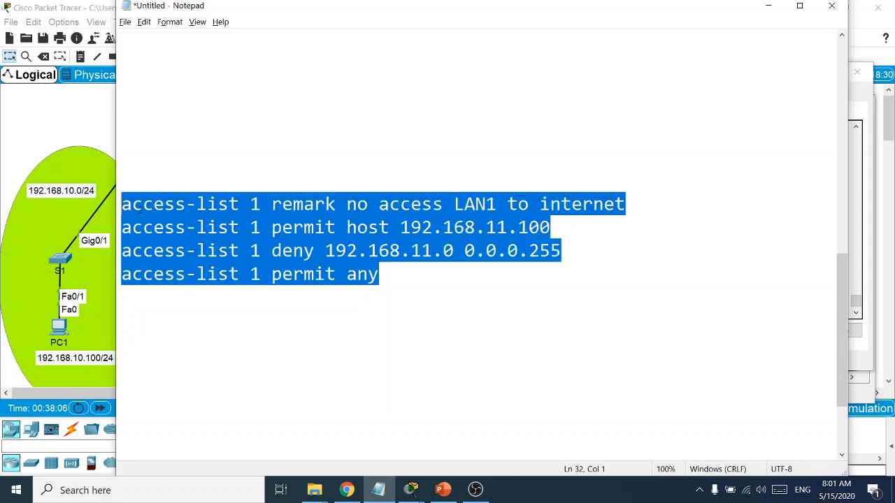
right_click(161, 211)
click(132, 244)
click(766, 9)
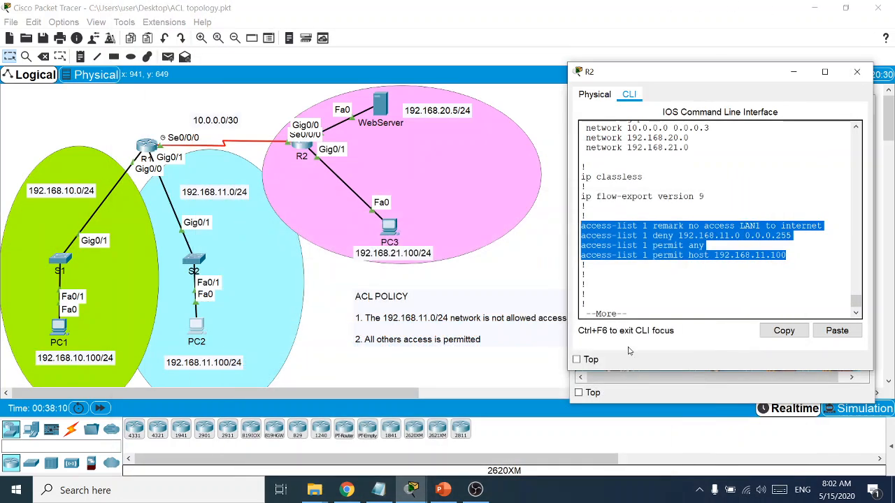
Enter global configuration on R2 and delete access-list 1 with 'no access-list 1'
click(635, 309)
key(space)
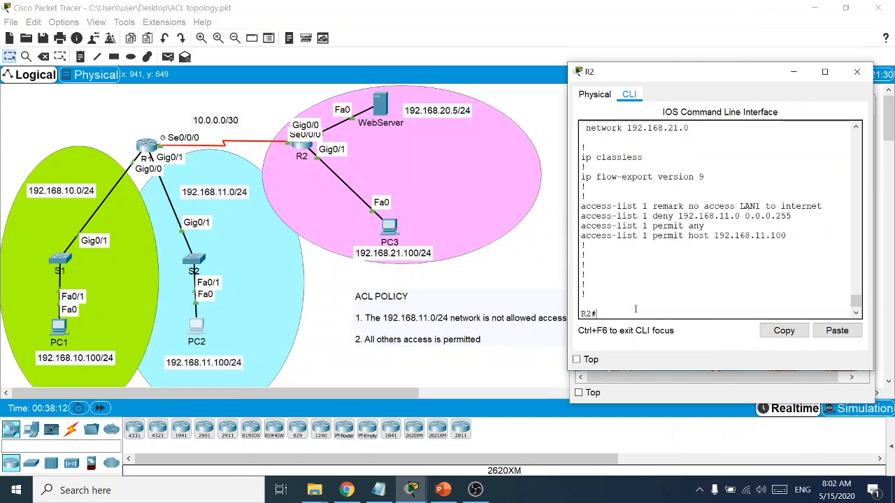
text(conf t)
key(Return)
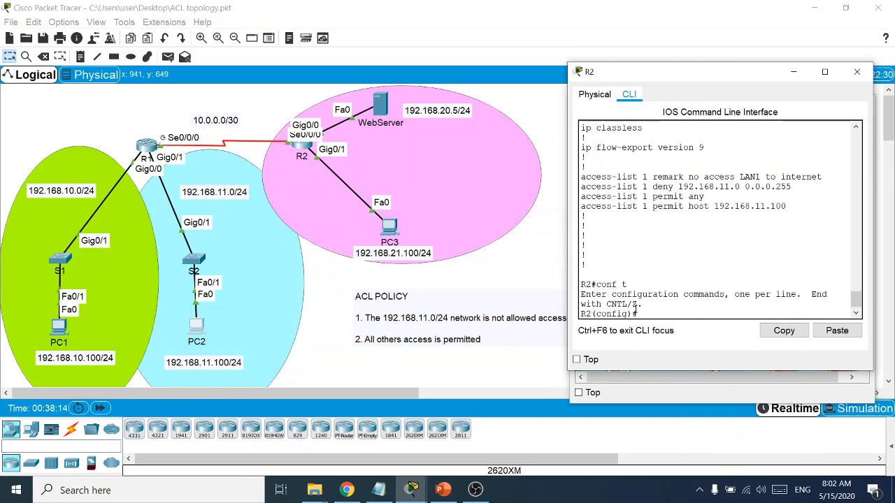
text(no acc)
key(Tab)
text(1)
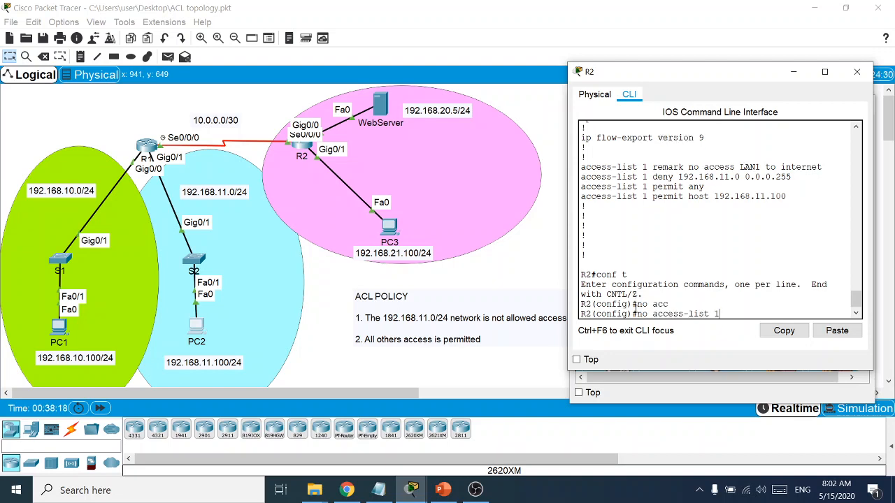
key(Return)
Exit configuration mode and check with show access-lists that access-list 1 is gone
text(end)
key(Return)
key(Return)
text(sh)
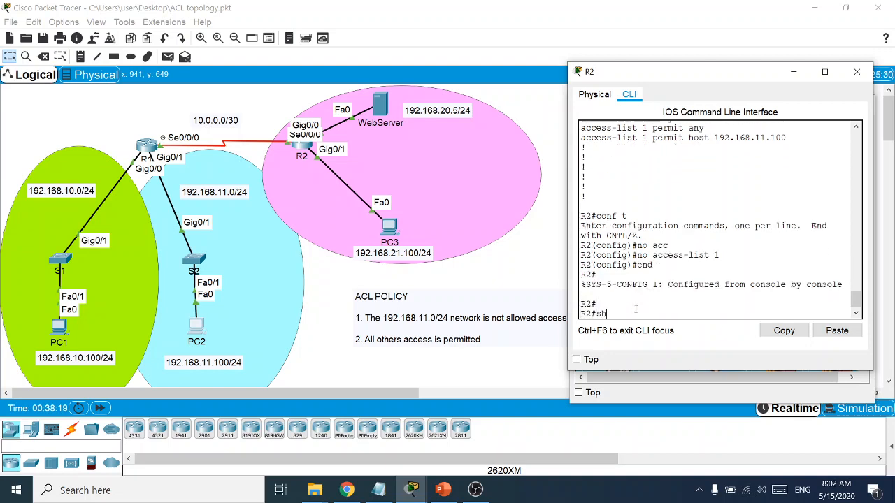
text( acc)
key(Tab)
key(Return)
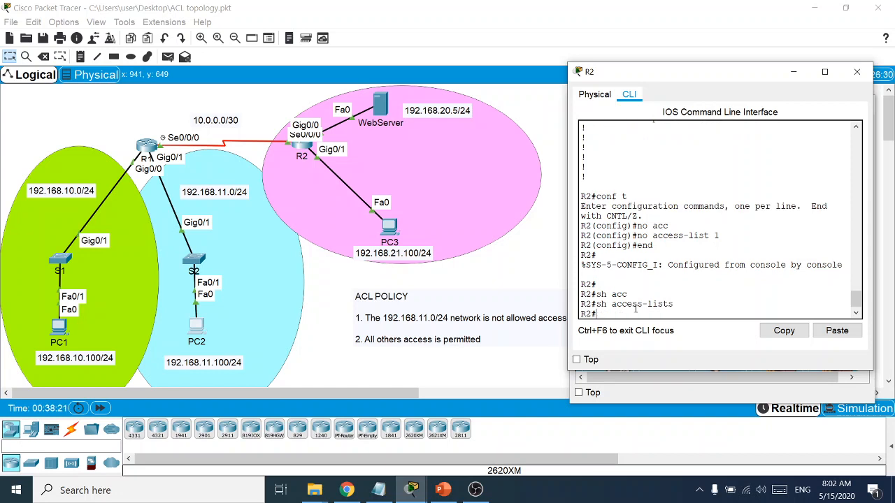
Paste the reordered access-list 1 commands into R2's global configuration mode
text(conf t)
key(Return)
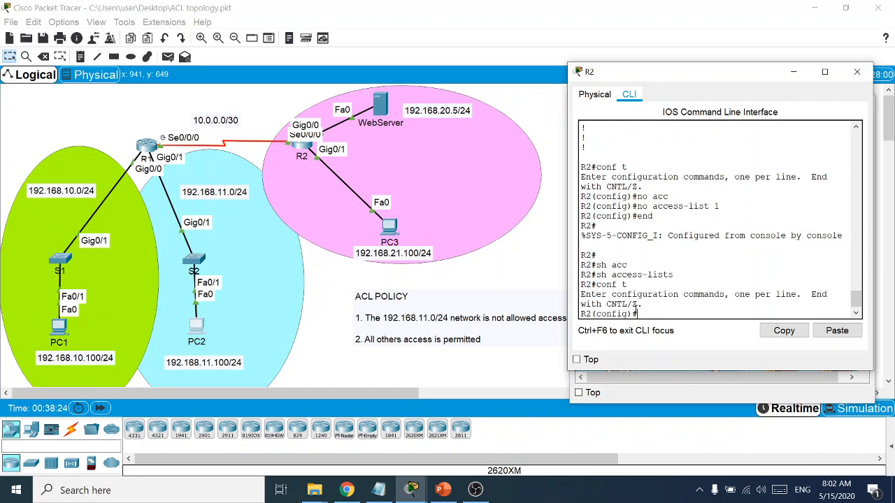
right_click(643, 313)
click(661, 335)
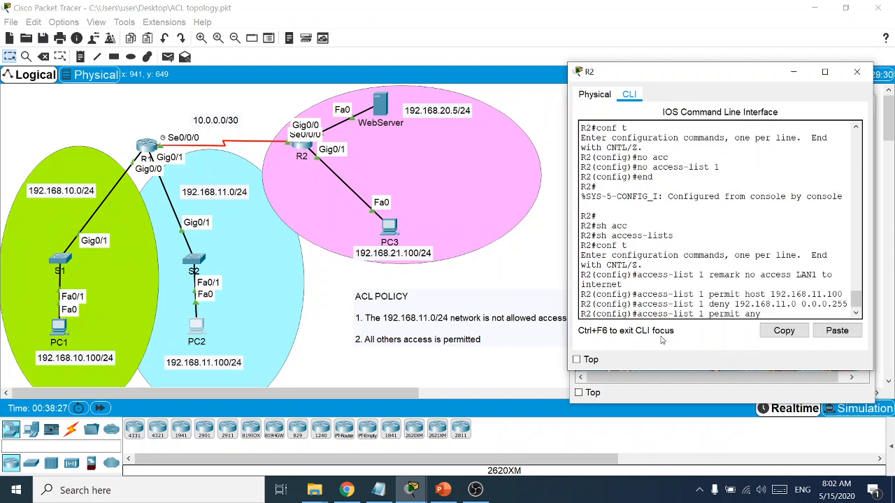
key(Return)
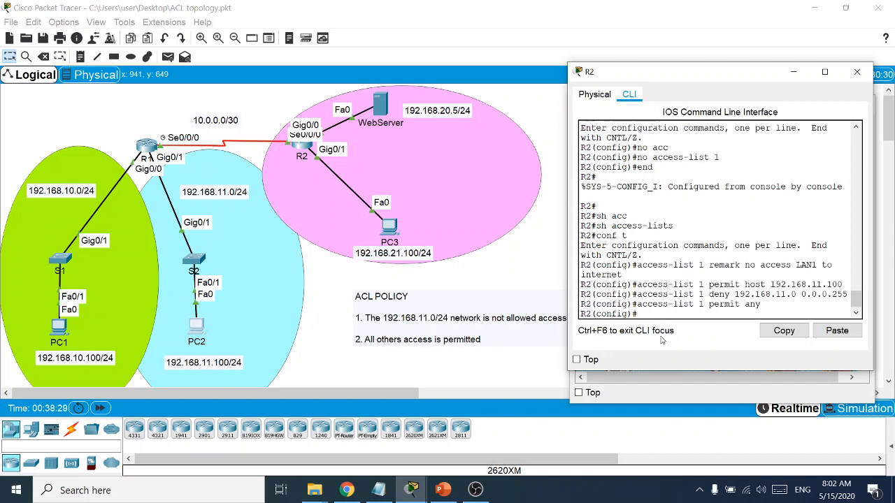
text(end)
key(Return)
Verify with show access-lists: permit host 192.168.11.100, deny 192.168.11.0 0.0.0.255, permit any
text(sh acc)
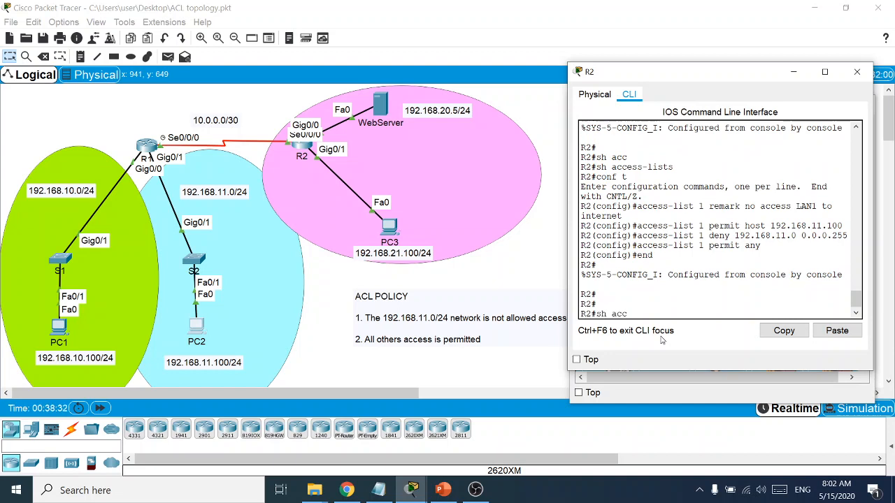
key(Tab)
key(Return)
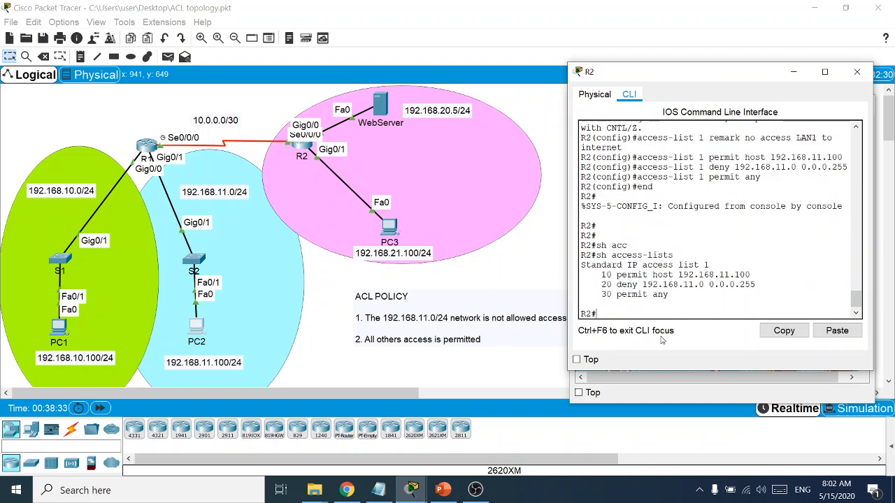
drag(668, 294, 580, 266)
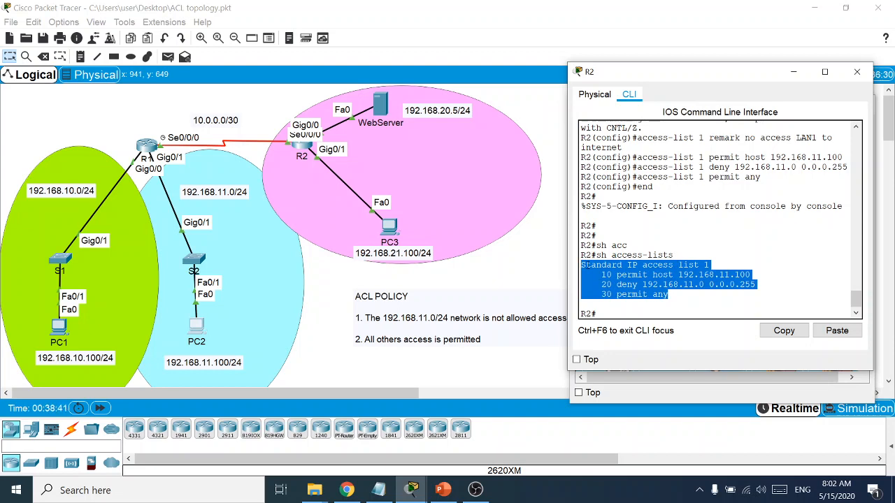
Load 192.168.20.5 successfully in PC2's web browser, then close the browser
click(856, 71)
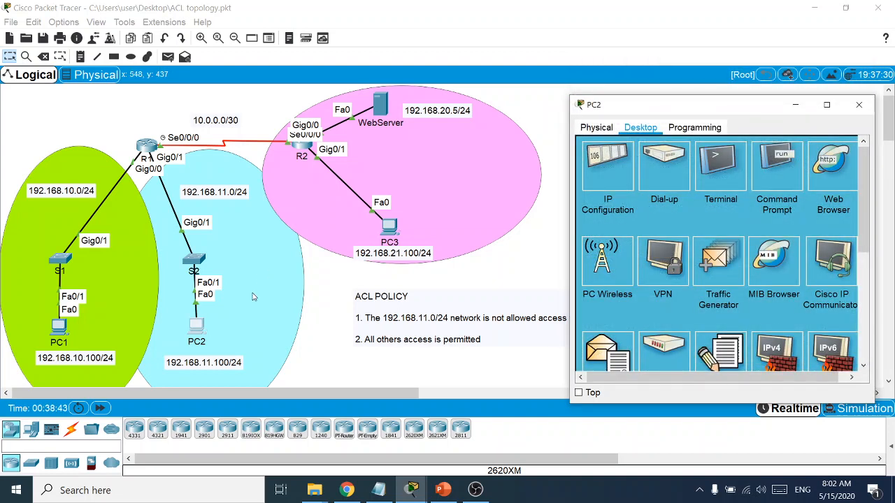
click(202, 329)
click(832, 168)
click(693, 162)
text(19)
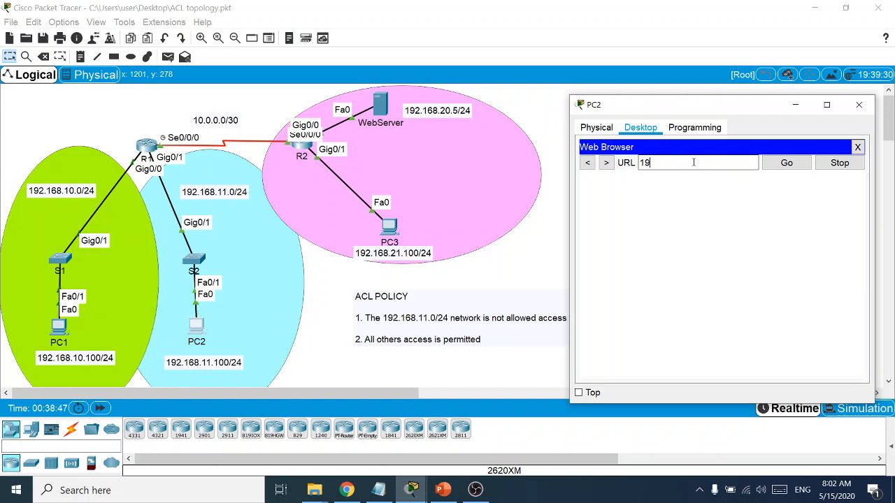
text(2.168.20.5)
key(Return)
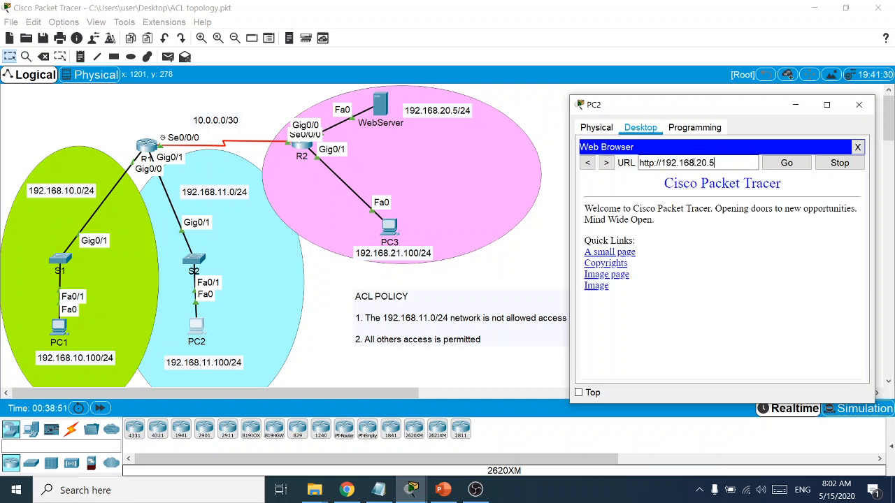
click(857, 147)
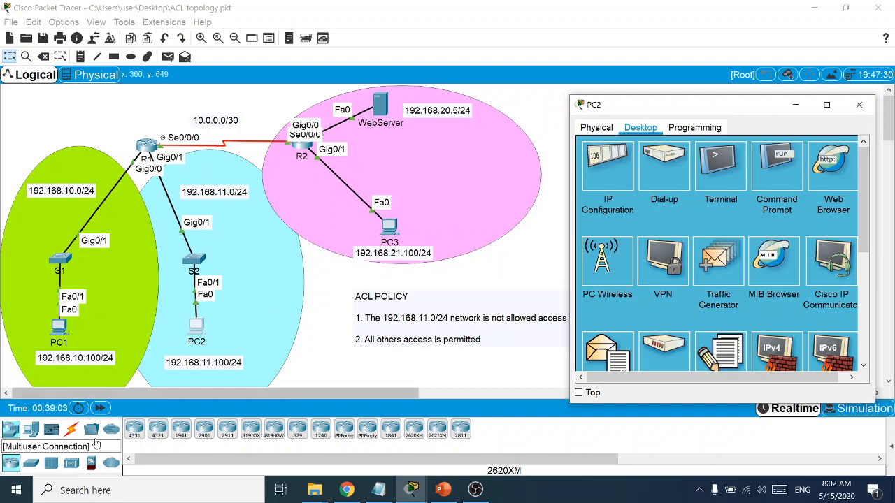
Place a new generic PC beside PC2 in the 192.168.11.0 LAN
click(10, 432)
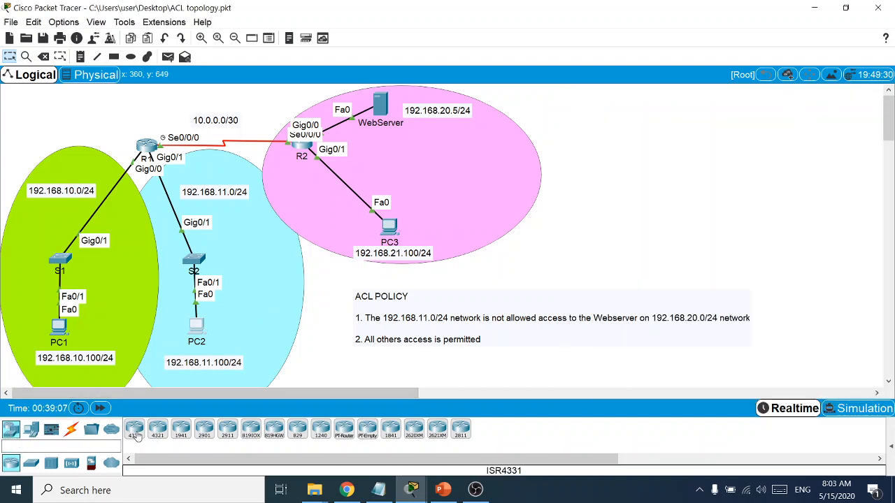
click(31, 430)
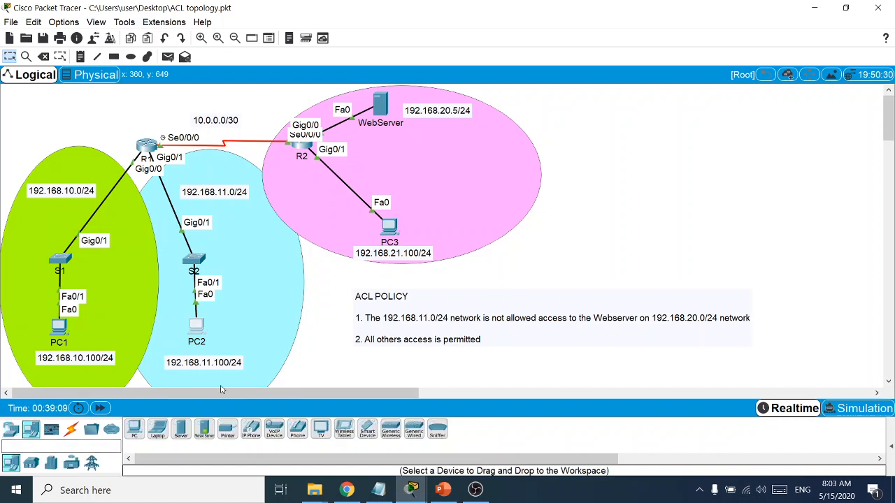
click(135, 429)
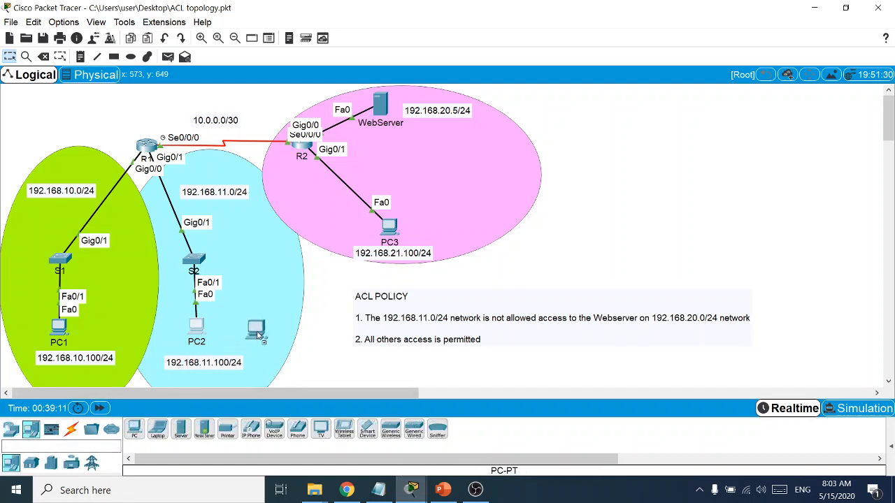
click(257, 335)
Connect S2 Fa0/2 to PC0's Fa0 with a copper straight-through cable
click(72, 429)
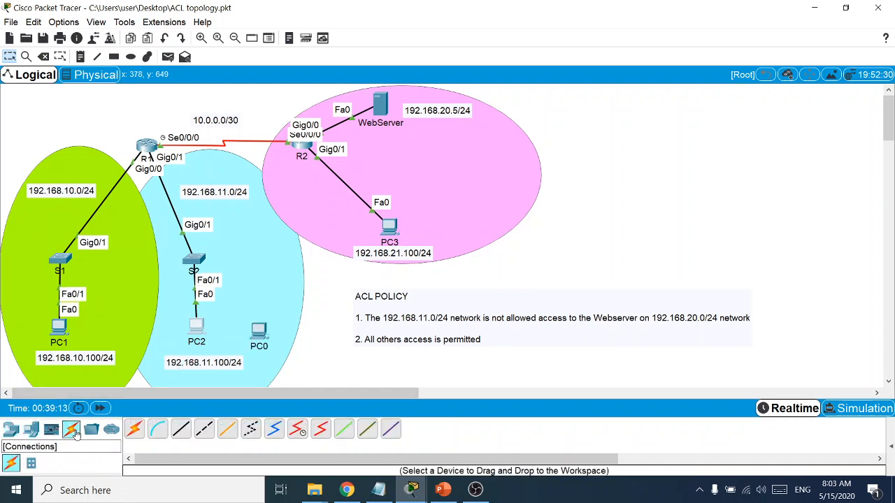
click(180, 429)
click(194, 260)
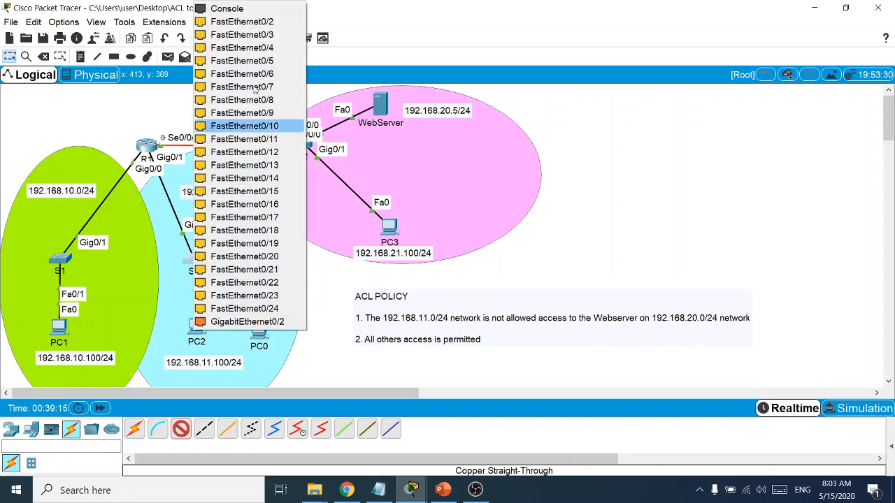
click(241, 22)
click(257, 330)
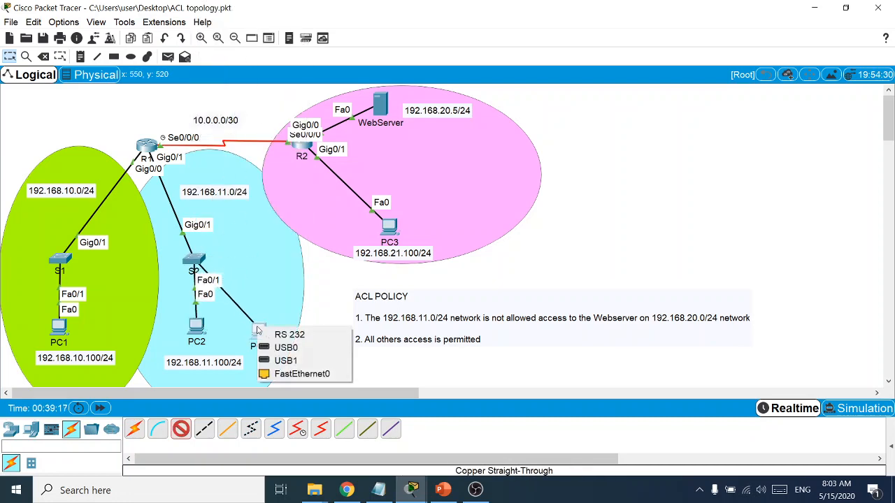
click(293, 374)
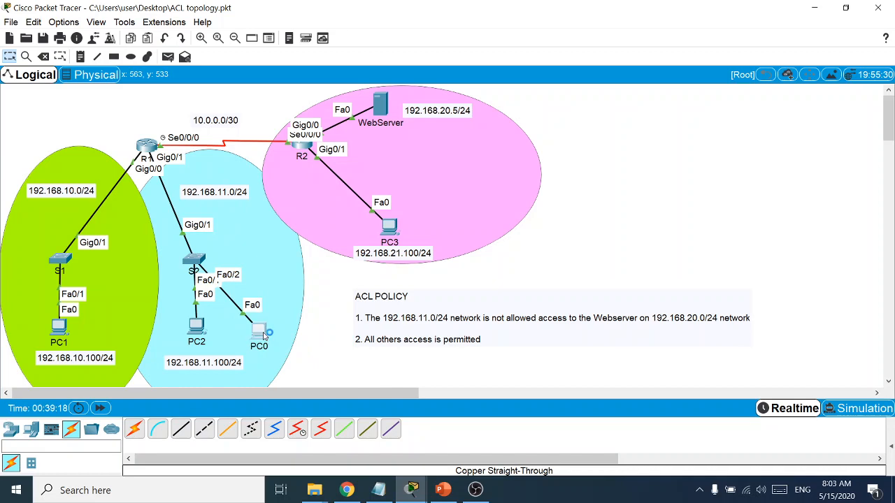
Bring up PC0's IP Configuration on its Desktop
click(260, 332)
drag(360, 85, 570, 84)
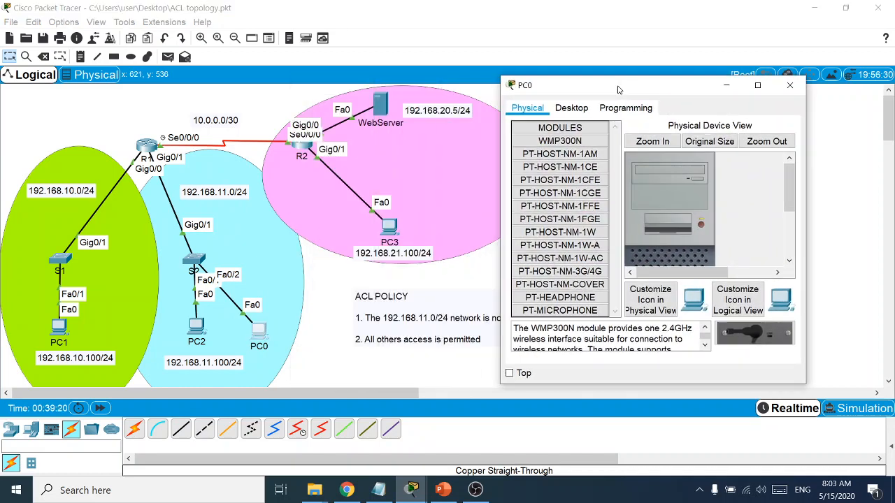
click(571, 108)
click(539, 139)
Give PC0 IP 192.168.11.101, mask 255.255.255.0 and gateway 192.168.11.1
click(605, 187)
text(1)
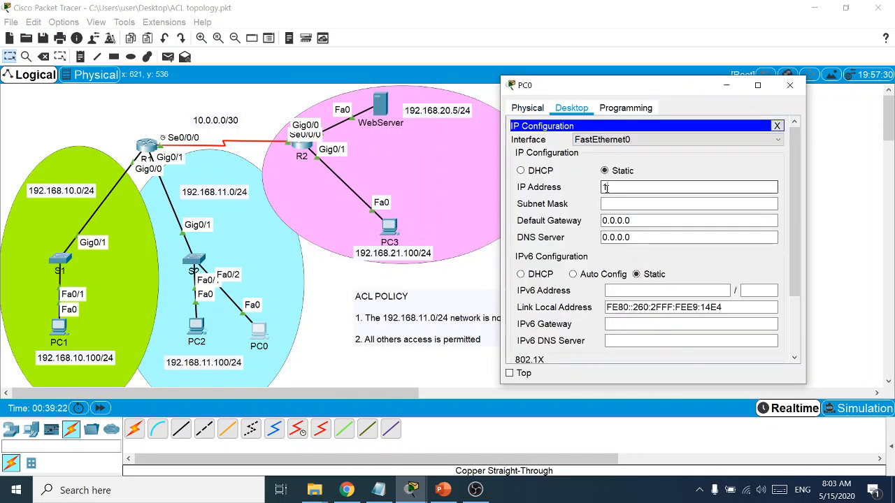
text(92.168.11.101)
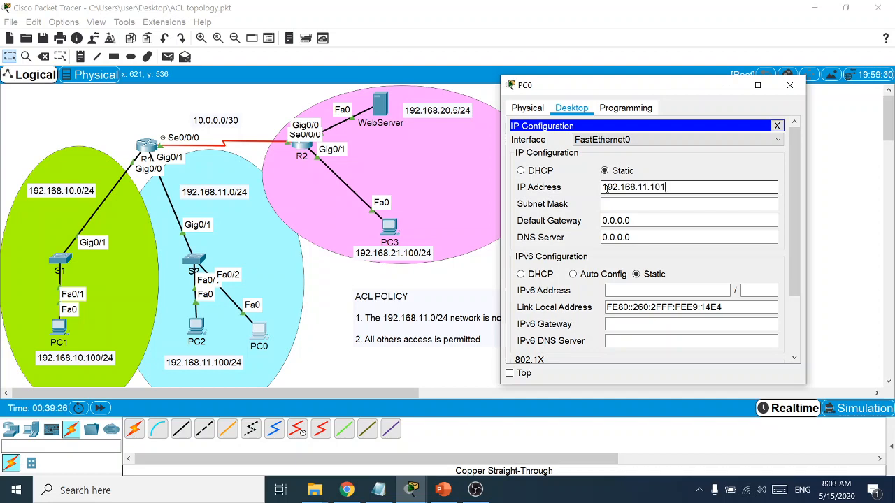
key(Tab)
key(Tab)
text(19)
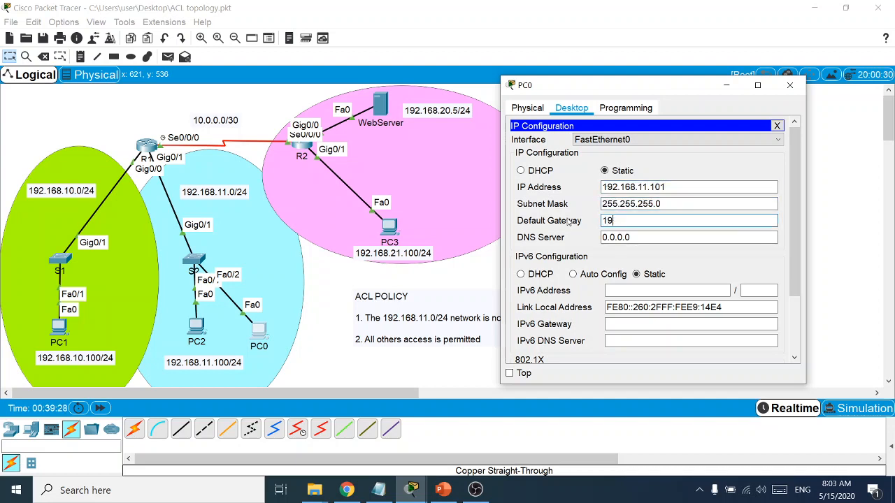
text(2.168.11.1)
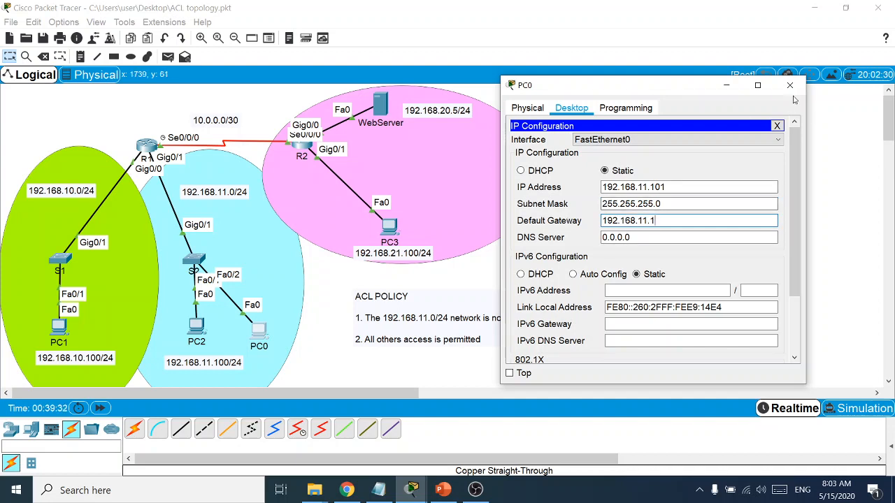
click(789, 84)
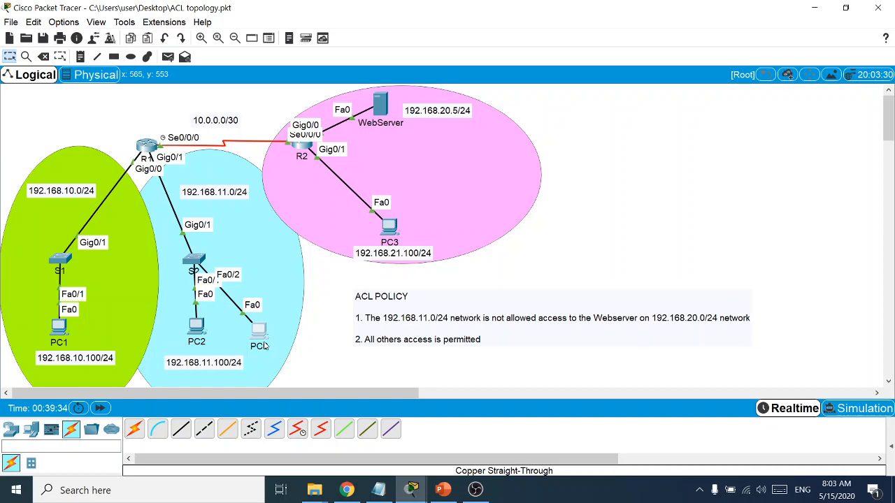
click(261, 339)
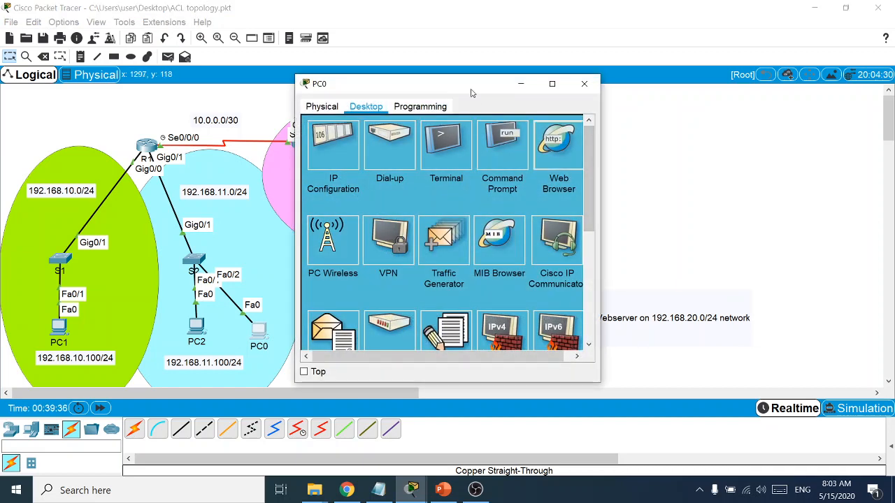
Browse from PC0 to 192.168.20.5 and see the request time out
drag(460, 90, 682, 91)
click(645, 139)
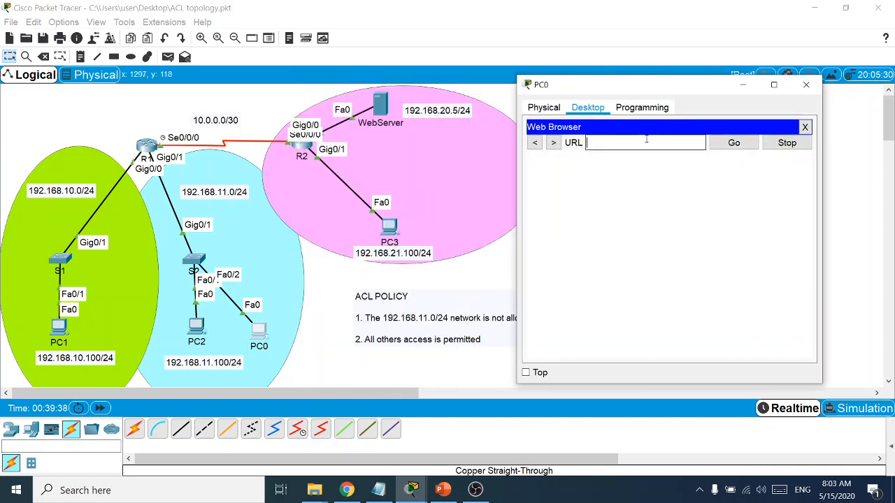
text(192.168.20.5)
key(Return)
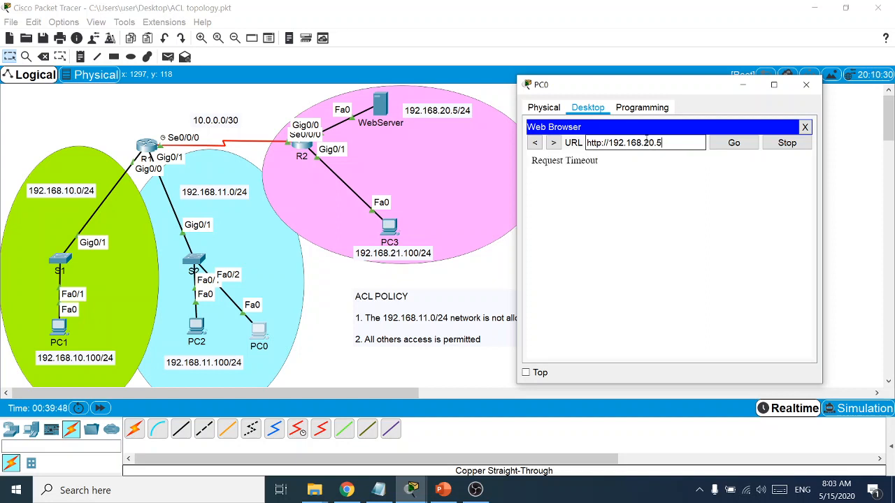
click(804, 127)
click(719, 145)
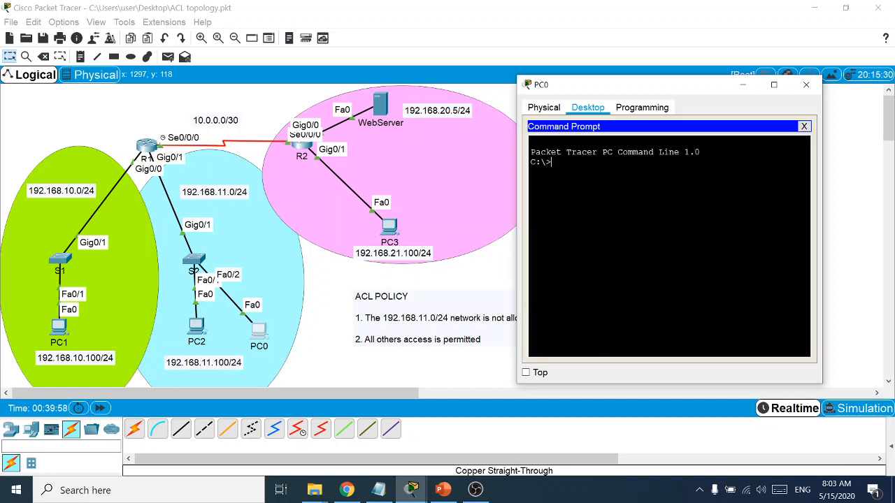
Ping 192.168.20.1, then the web server 192.168.20.5 from PC0, stopping the failing ping
text(ping 192.168.20.1)
key(Return)
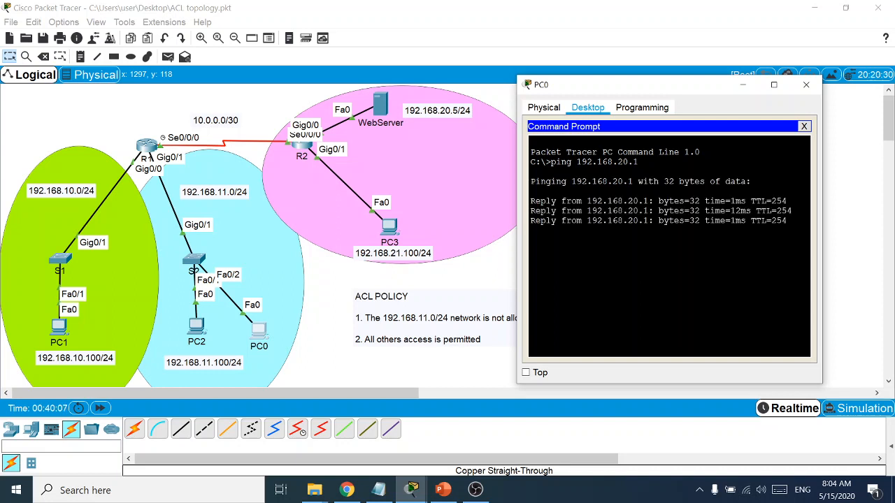
key(Up)
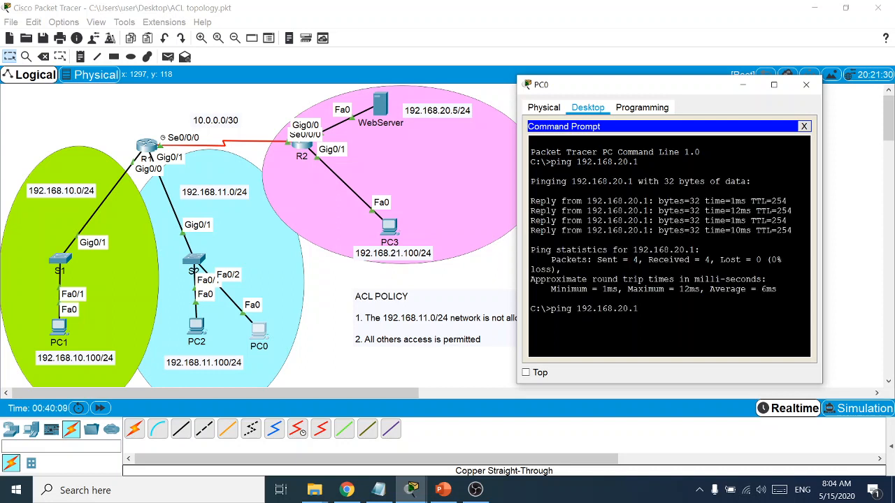
key(BackSpace)
text(5)
key(Return)
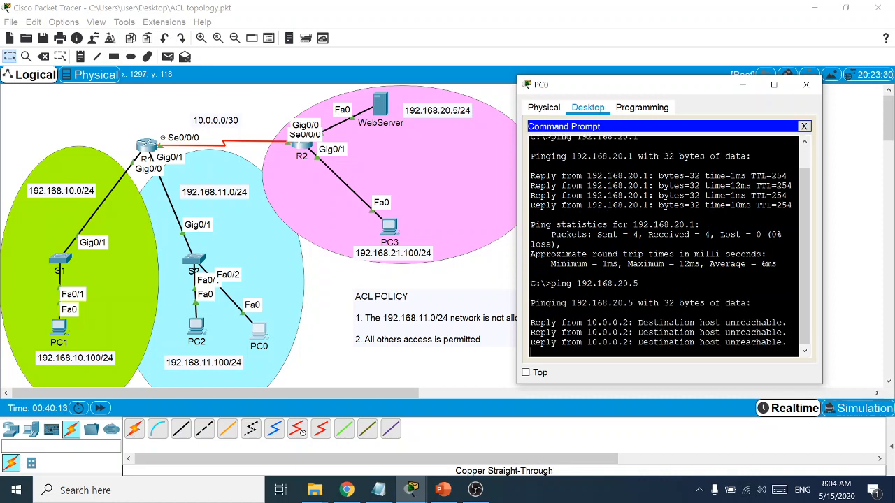
key(ctrl+c)
Ping PC3 at 192.168.21.100 successfully, then close PC0's command prompt and window
key(Up)
key(BackSpace)
key(BackSpace)
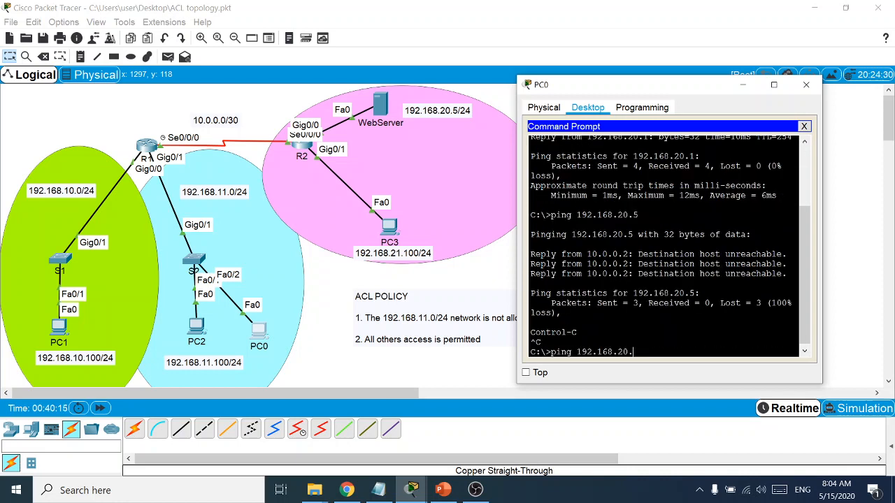
text(1.100)
key(Return)
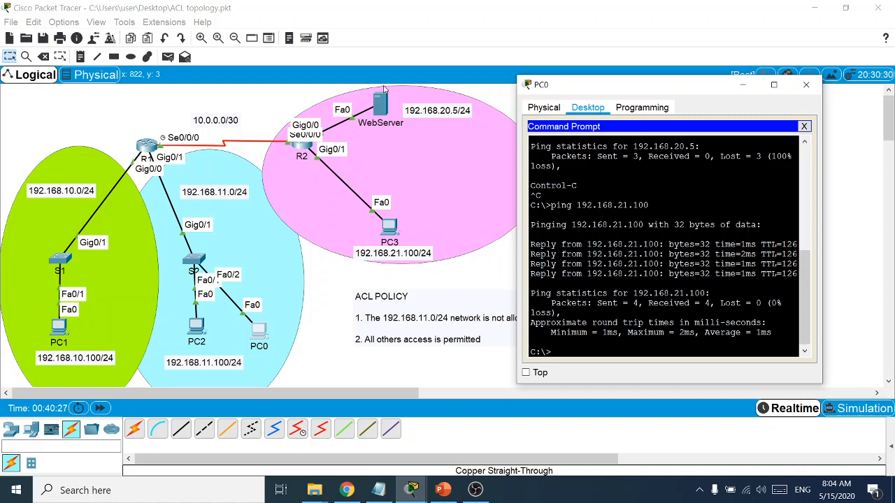
click(804, 127)
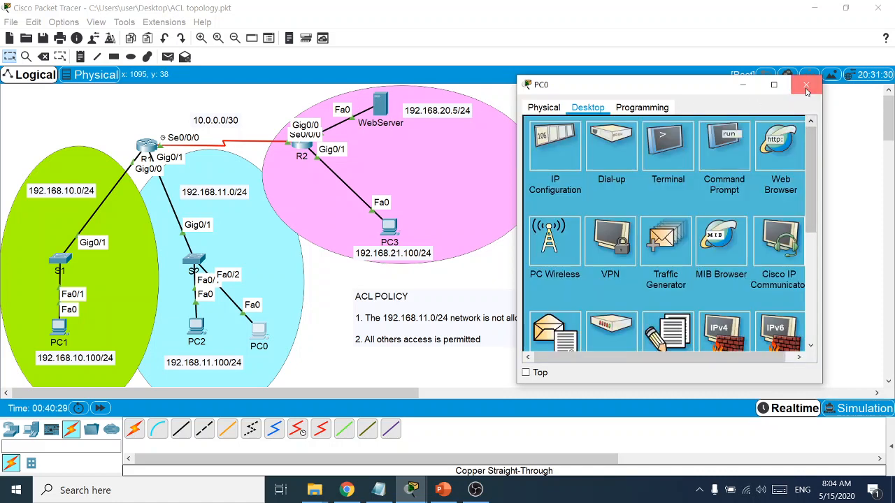
click(805, 84)
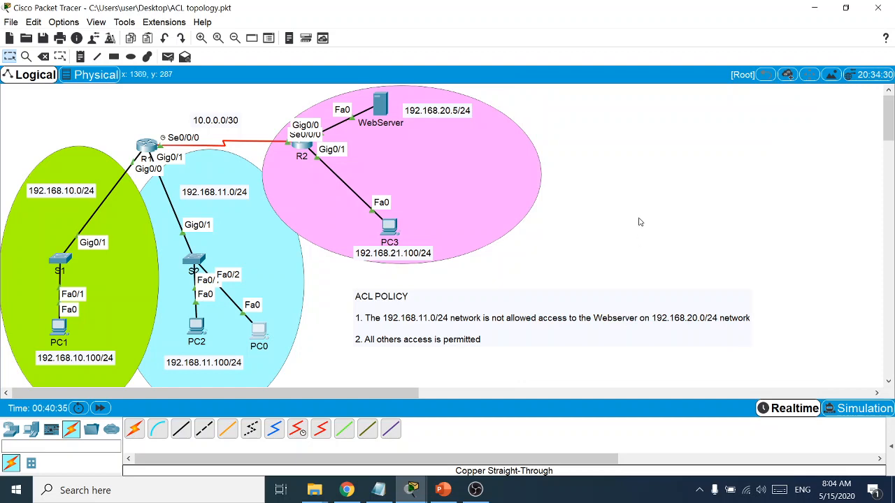
Type 'R1(config)#ip access-list' on a new line under the 2. Name ACL heading
click(378, 489)
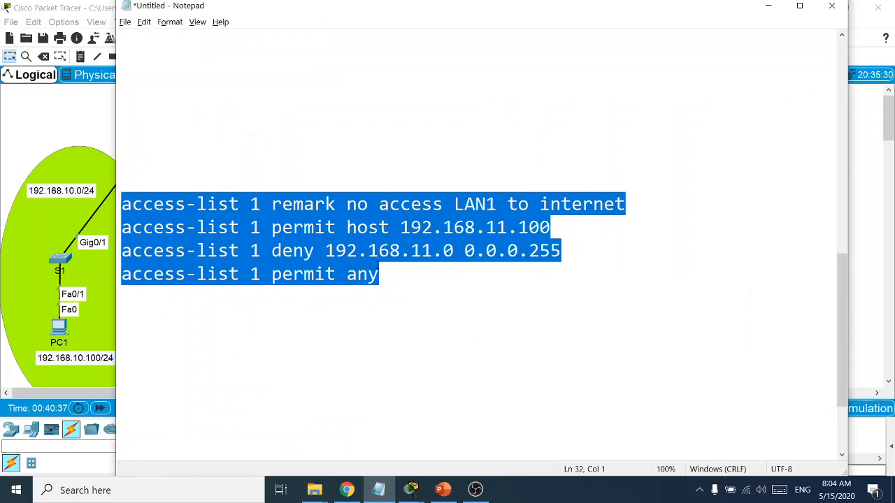
scroll(324, 228, up, 4)
click(237, 285)
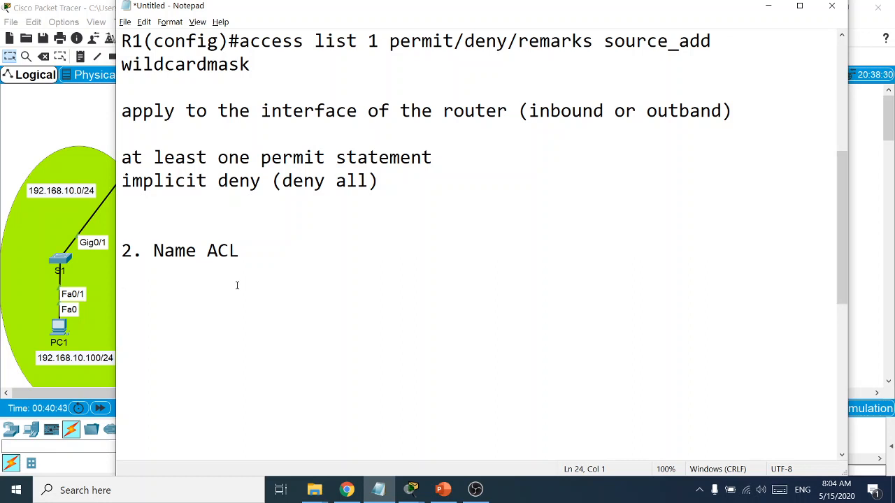
text(R1(config))
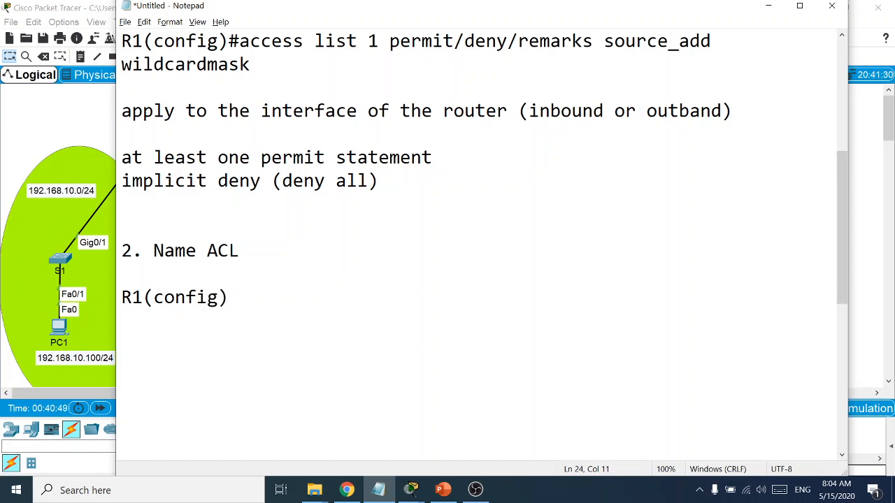
text(#ip access)
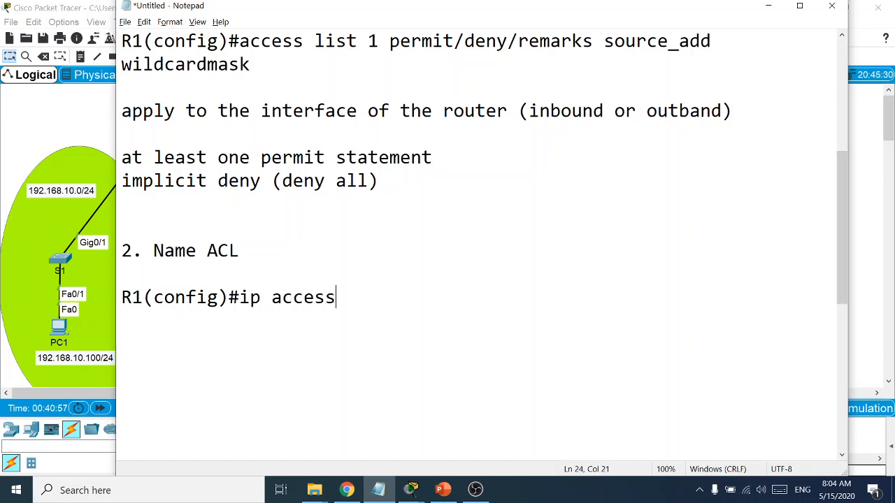
text(-list)
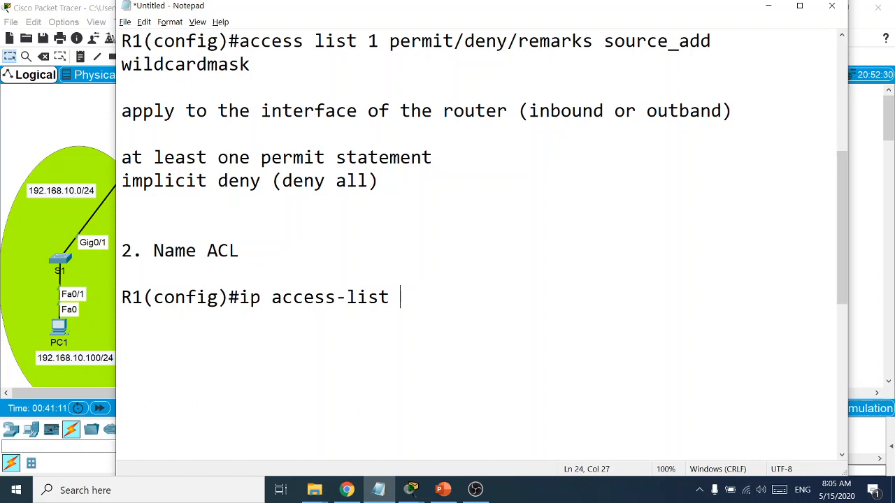
Extend the line with 'standard LAN1_Deny_To_WebServer', correcting typos and capitalisation
text(standard)
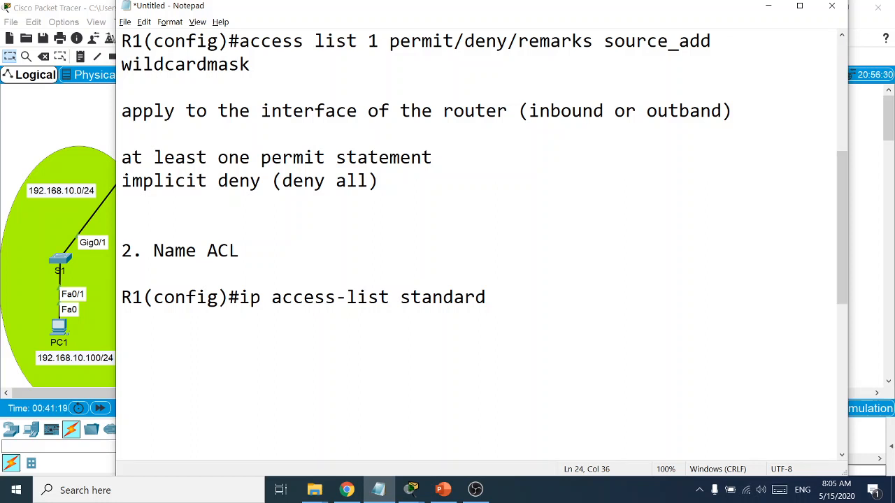
text(LAN1DENY)
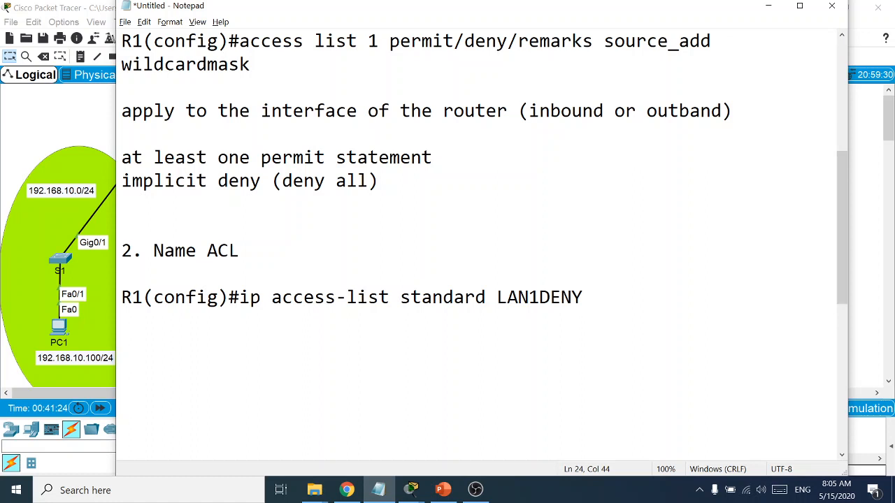
text(to)
key(BackSpace)
key(BackSpace)
key(BackSpace)
key(BackSpace)
key(BackSpace)
key(BackSpace)
text(_)
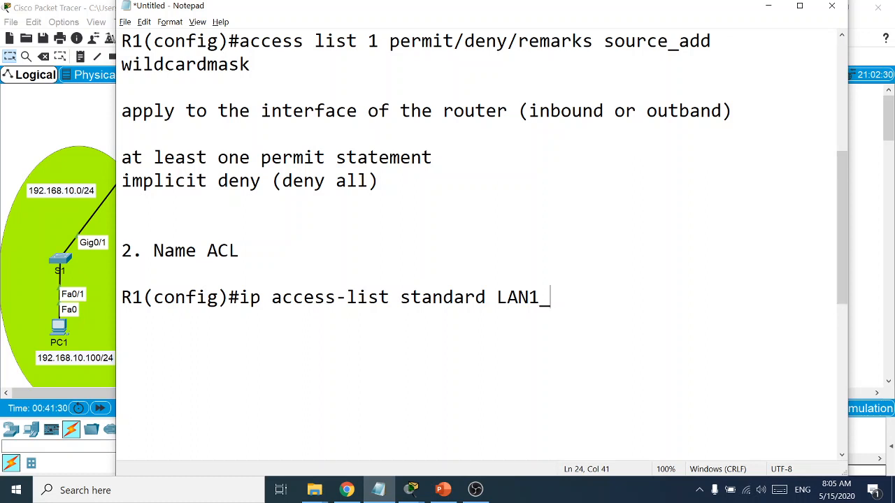
text(Deny_to_)
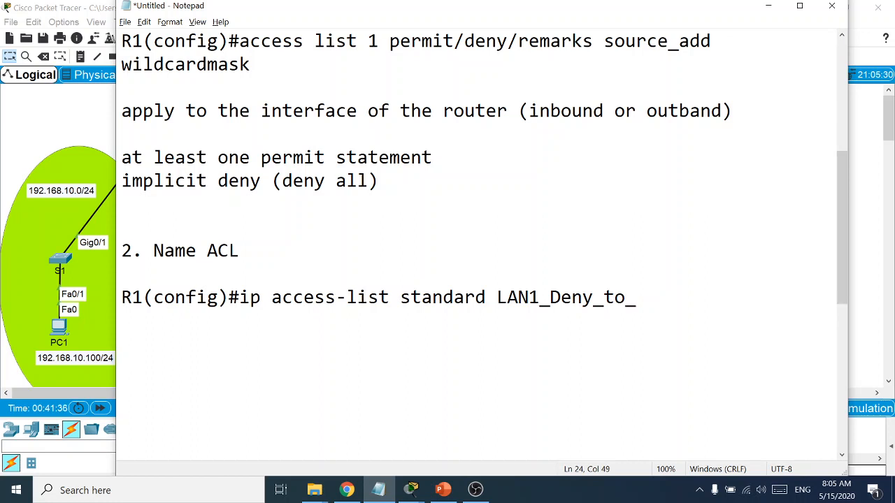
text(WebSver)
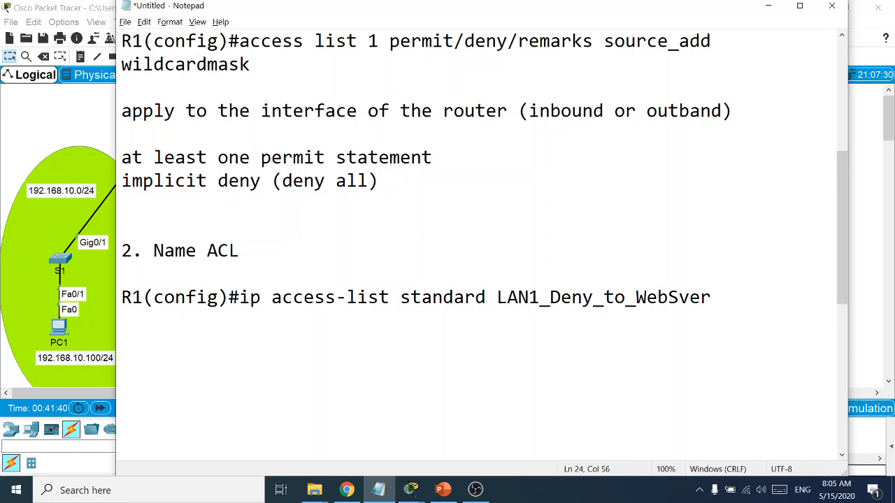
key(BackSpace)
key(BackSpace)
key(BackSpace)
text(erver)
click(615, 297)
key(BackSpace)
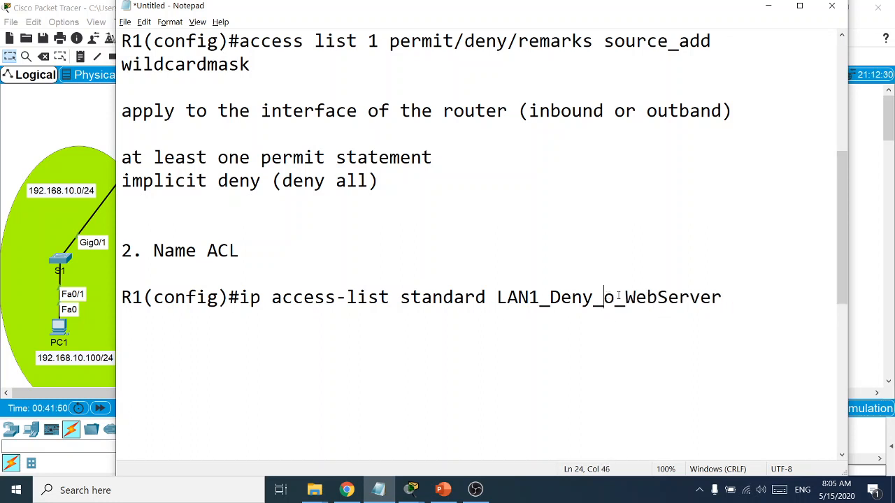
text(T)
Copy the ACL name and start the next line with 'r1(config-std-nacl)#'
drag(740, 299, 498, 299)
right_click(499, 299)
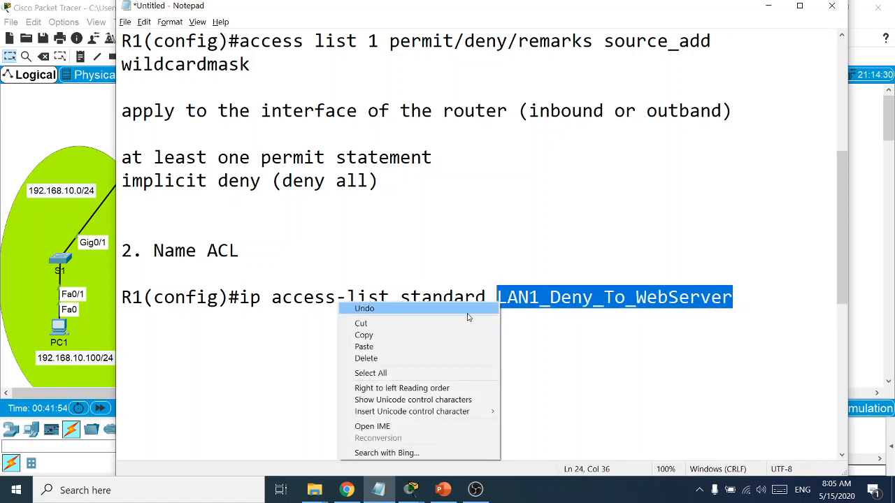
click(449, 335)
click(739, 296)
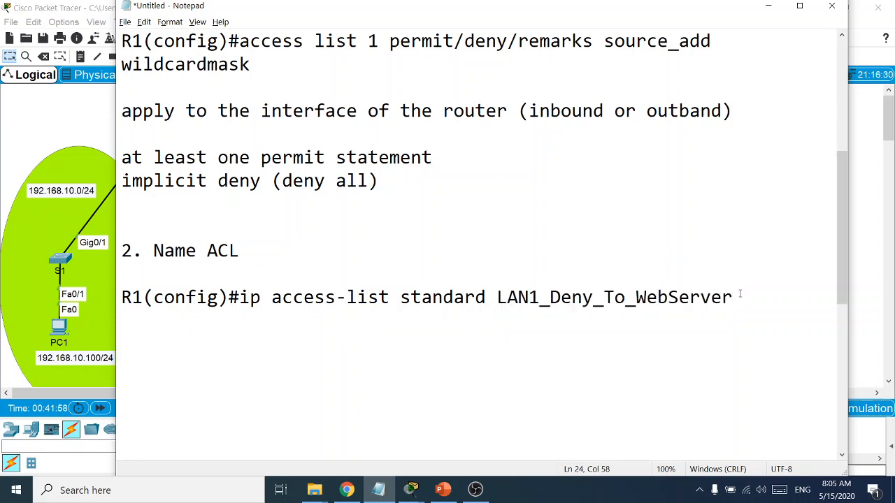
key(Return)
text(r1(con)
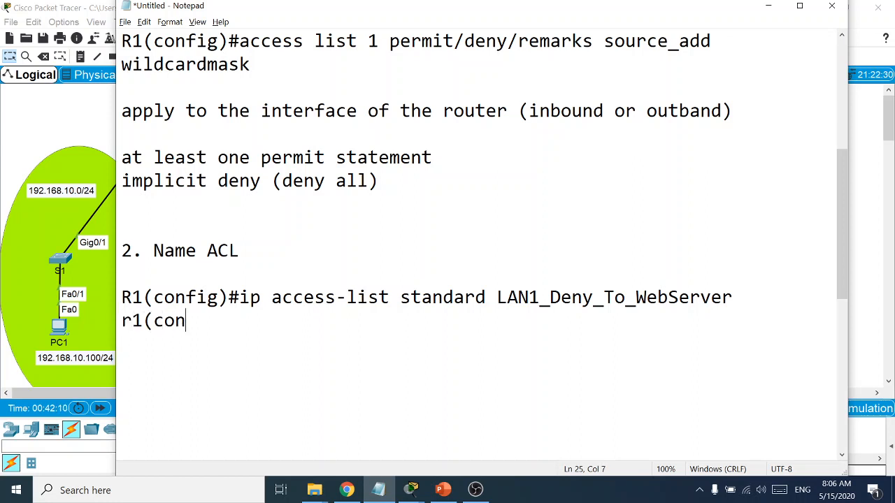
text(fig-std-)
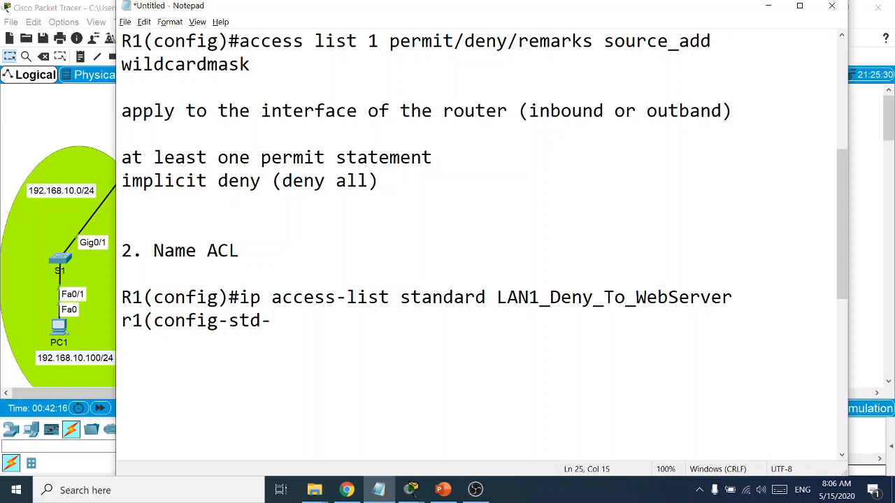
text(nacl))
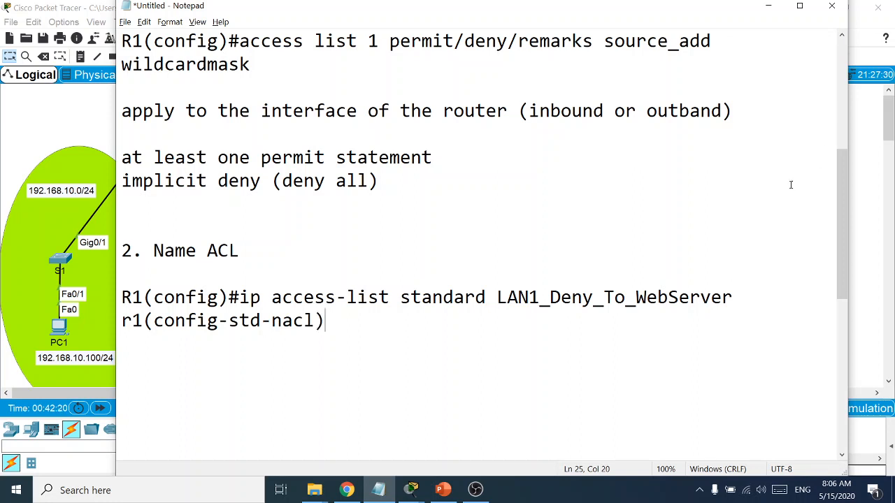
text(#)
Correct the prompt to R1(config-std-nacl)# and write 'permit host 192.168.11.100' after it
click(135, 320)
key(BackSpace)
text(R)
drag(336, 322, 119, 319)
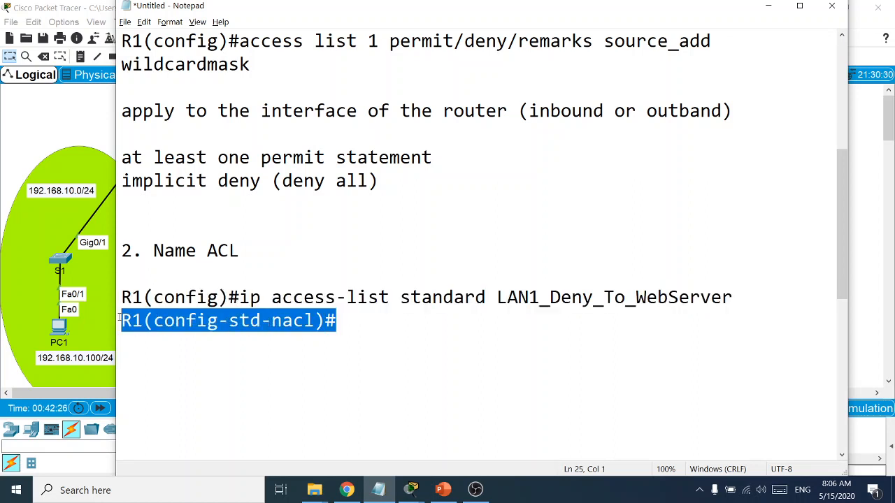
click(341, 327)
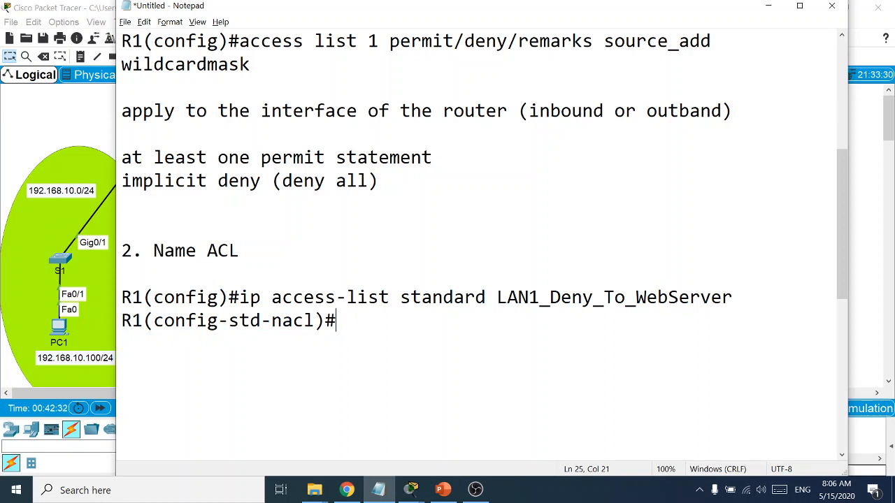
text(permit 192.16)
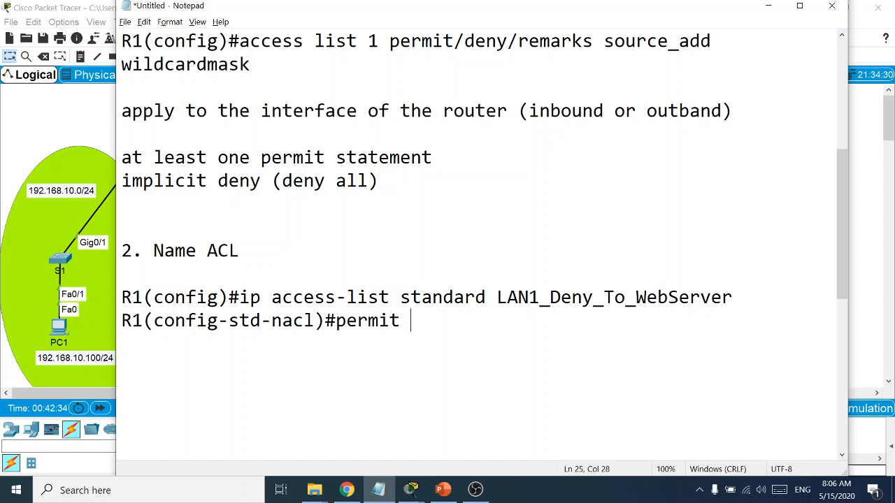
text(8)
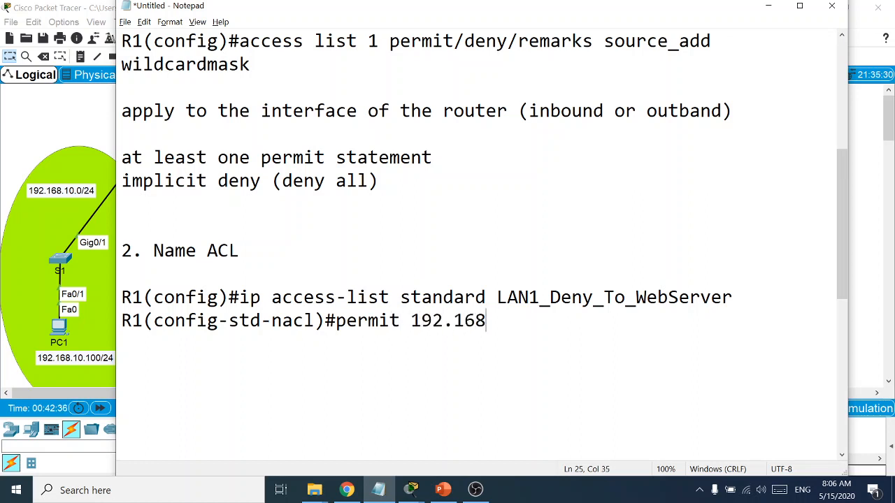
text(.11.100)
key(Left)
key(Left)
key(Left)
key(Left)
key(Left)
key(Left)
key(Left)
key(Left)
key(Left)
key(Left)
key(Left)
key(Left)
key(Left)
key(Left)
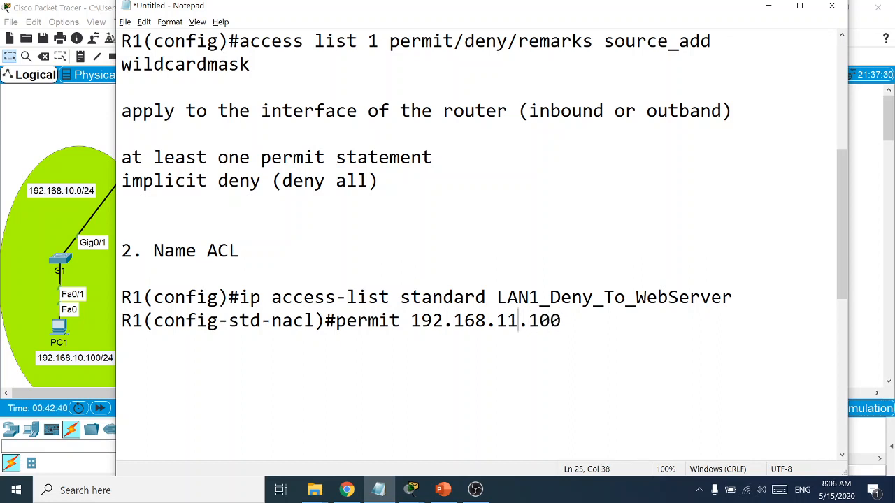
text(host)
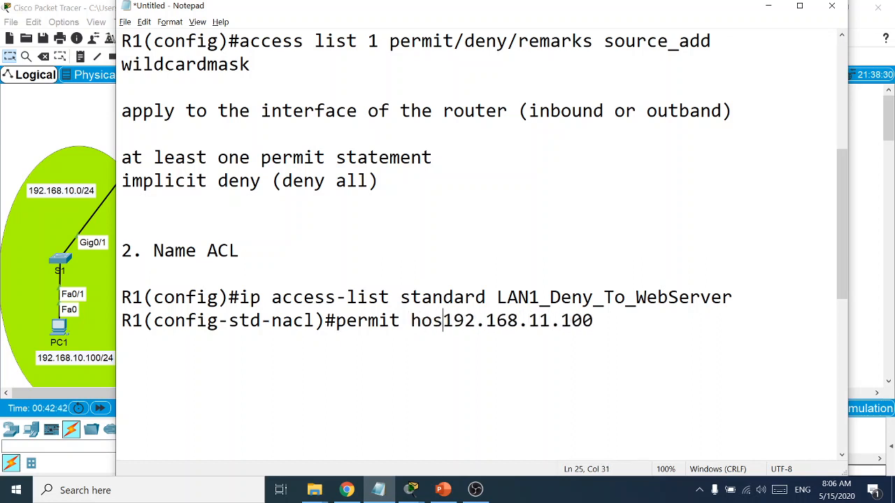
Duplicate the permit host line and edit the copy to 'permit 192.168.11.0'
click(615, 320)
drag(615, 320, 106, 318)
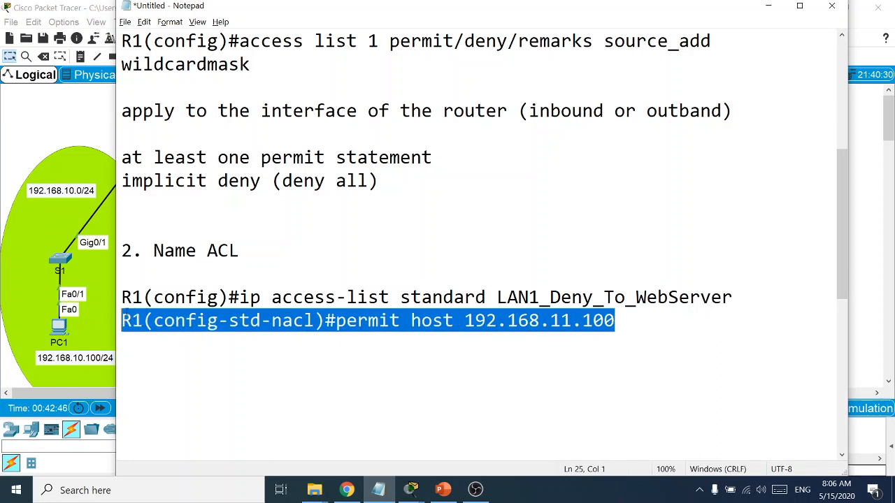
key(ctrl+c)
click(626, 315)
key(Return)
key(ctrl+v)
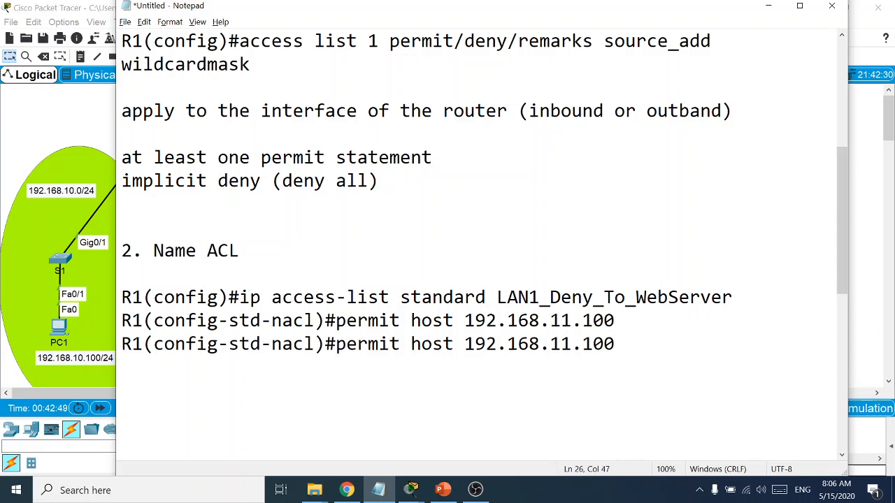
drag(618, 343, 476, 344)
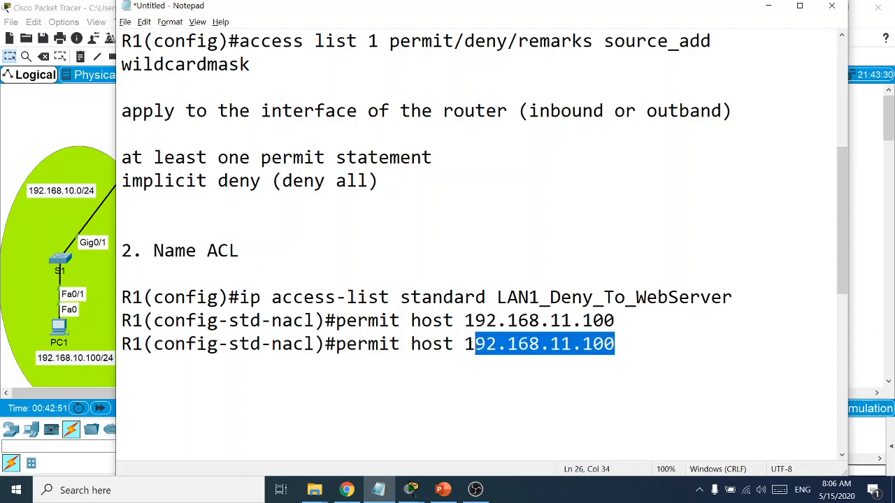
click(453, 343)
key(BackSpace)
key(BackSpace)
key(BackSpace)
key(BackSpace)
key(BackSpace)
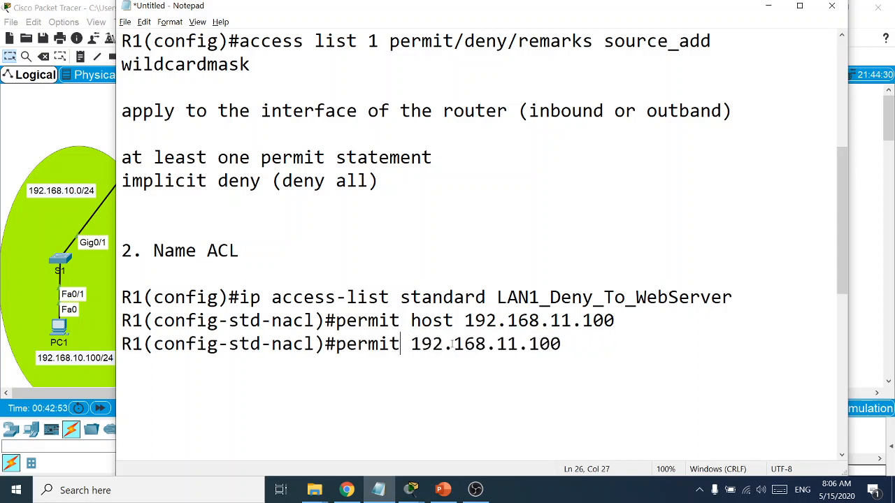
click(571, 342)
key(BackSpace)
key(BackSpace)
key(BackSpace)
text(0)
Add a third entry reading 'permit any' below the others
key(Return)
key(ctrl+v)
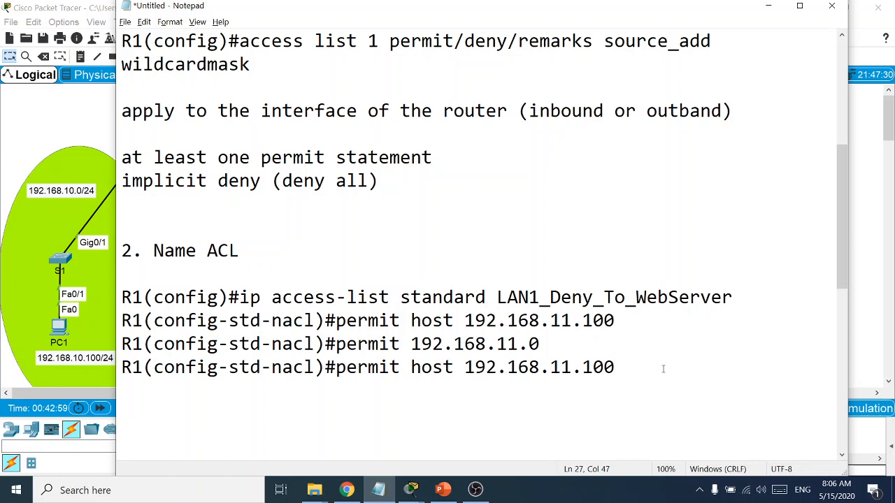
drag(662, 369, 411, 367)
text(a)
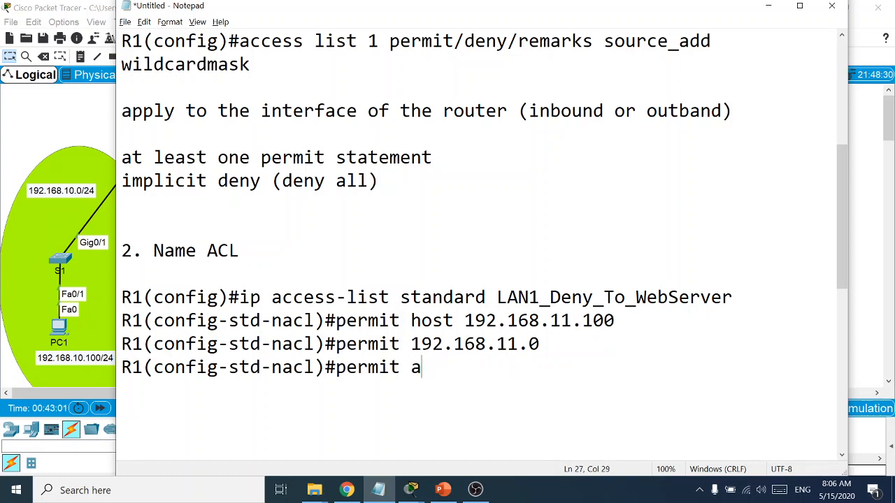
text(ny)
key(Return)
key(Return)
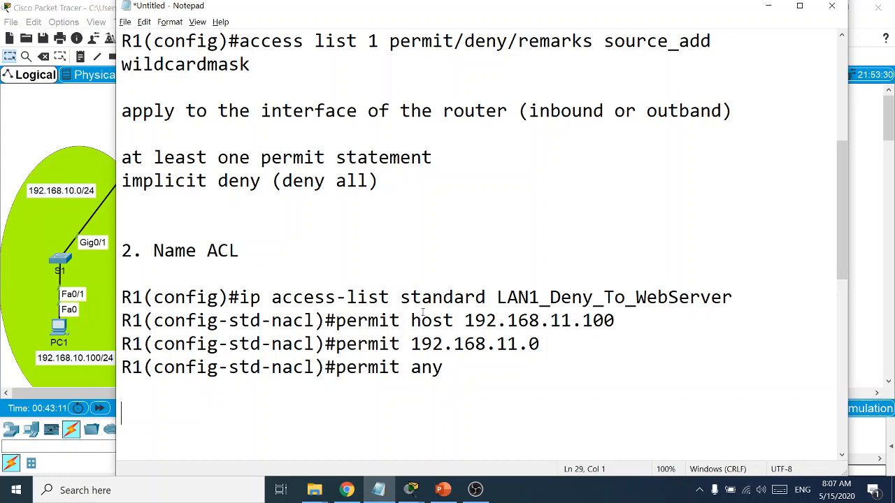
drag(389, 297, 104, 301)
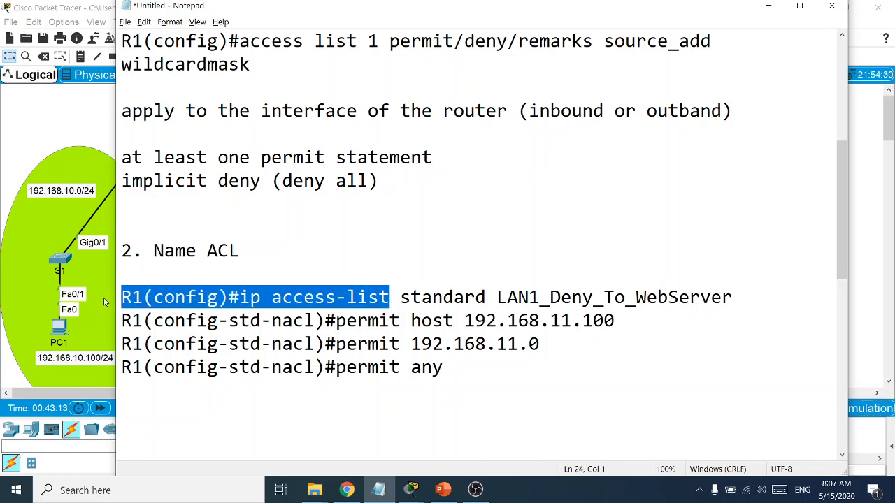
click(173, 413)
Add an R1(config)#int g0/0 line to the notes
key(ctrl+v)
scroll(212, 364, down, 3)
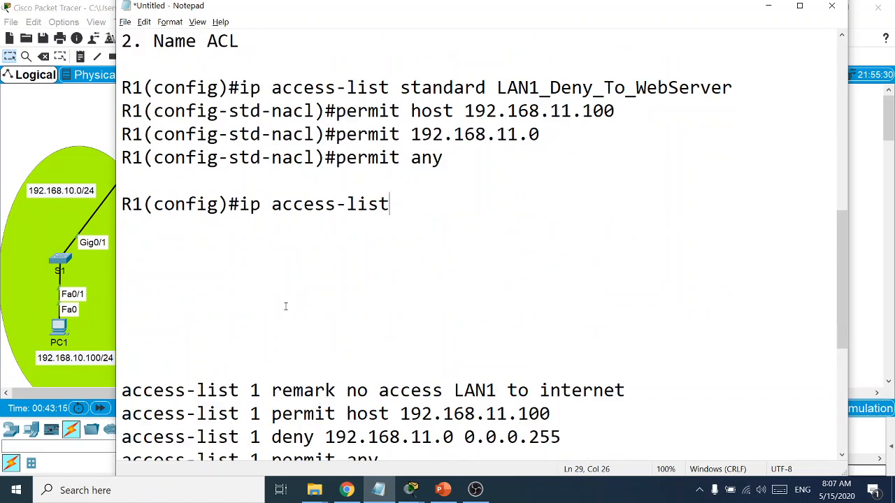
scroll(296, 311, up, 2)
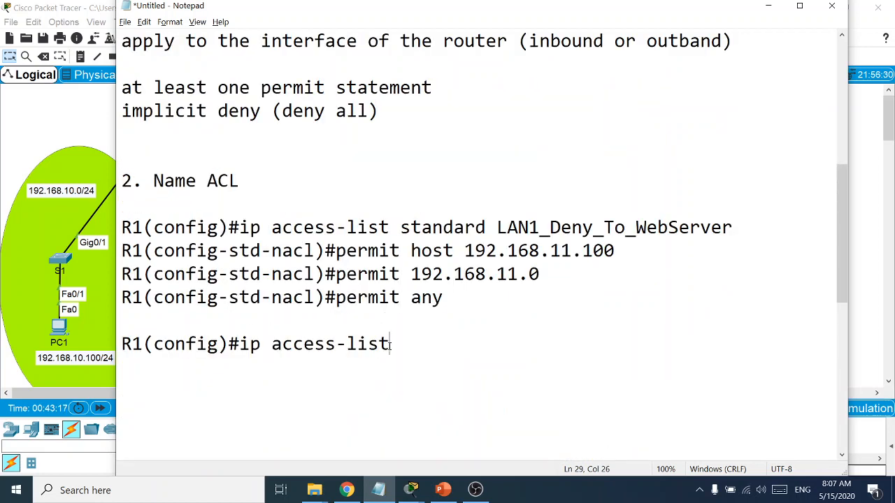
key(BackSpace)
key(BackSpace)
key(BackSpace)
key(BackSpace)
key(BackSpace)
key(BackSpace)
key(BackSpace)
key(BackSpace)
key(BackSpace)
key(BackSpace)
key(BackSpace)
key(BackSpace)
key(BackSpace)
key(BackSpace)
text(in)
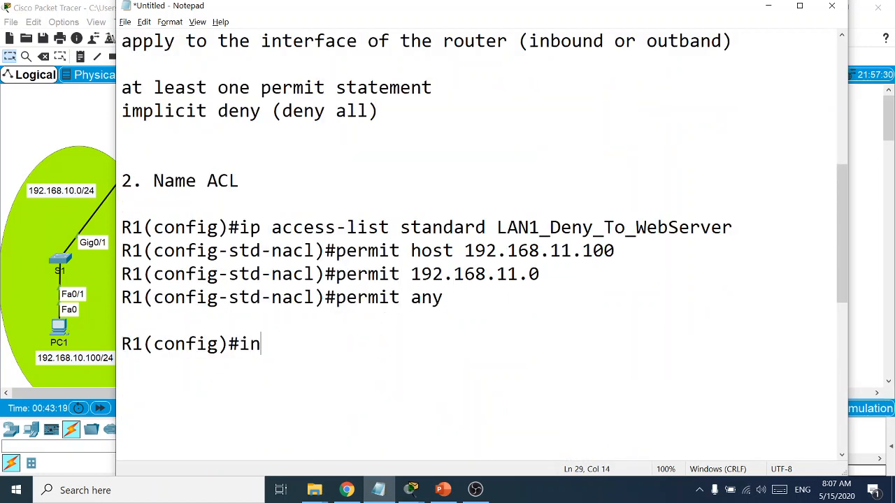
text(t g0/0)
key(Return)
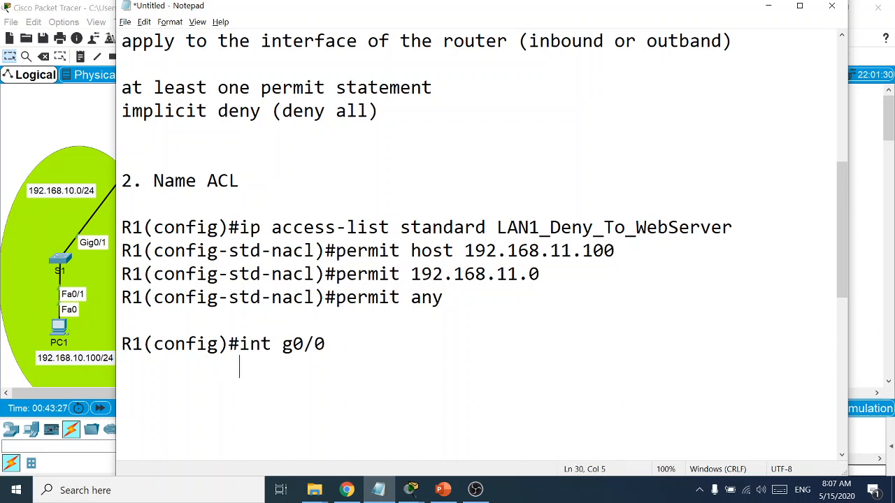
Write 'ip access-group LAN1_Deny_To_WebServer out' below it, fixing the access-group typo
text(ip access)
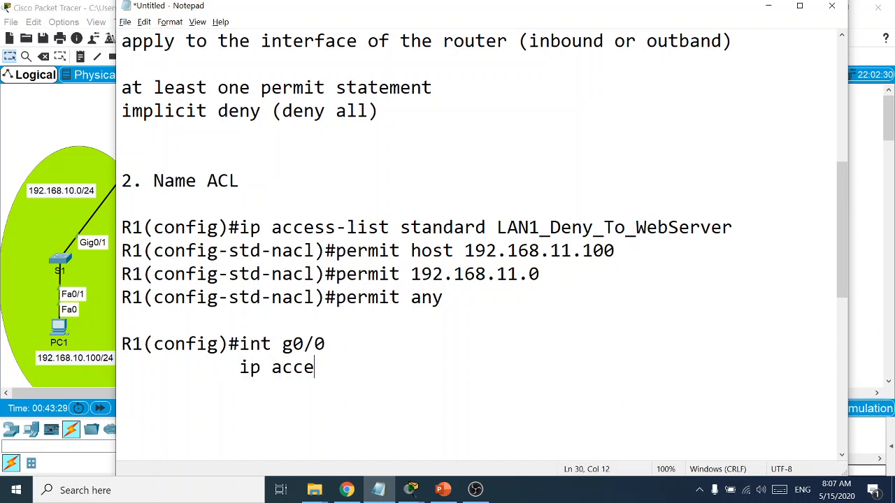
text(-gorup)
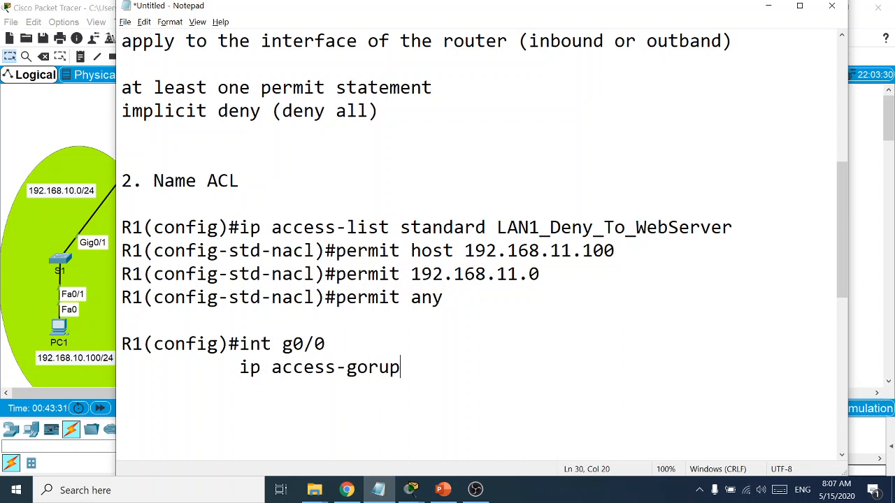
key(BackSpace)
key(BackSpace)
key(BackSpace)
key(BackSpace)
text(roup)
key(ctrl+v)
drag(733, 230, 497, 231)
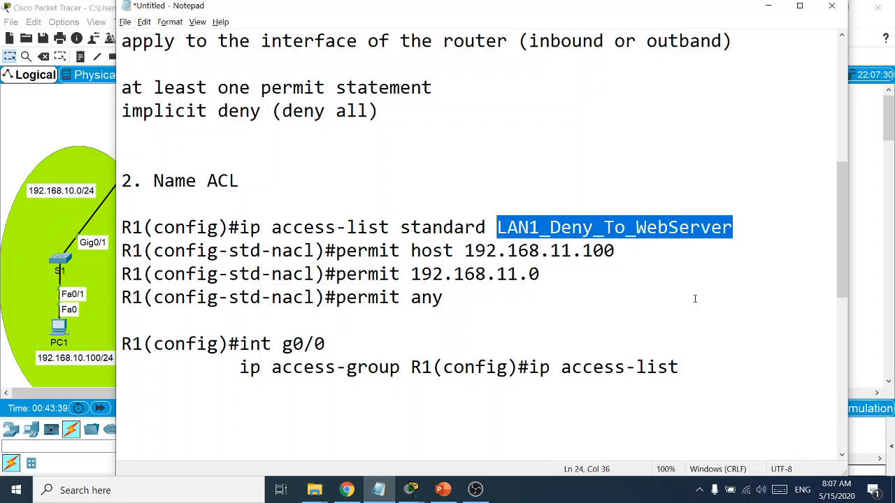
drag(678, 367, 411, 367)
key(ctrl+v)
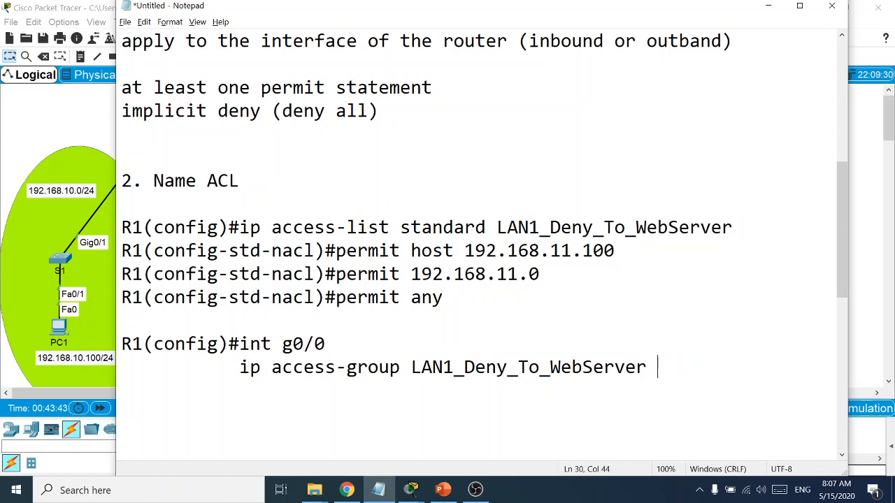
text(out)
In R2's CLI, enter configuration mode and run 'do sh access-list'
mouse_move(411, 489)
click(419, 419)
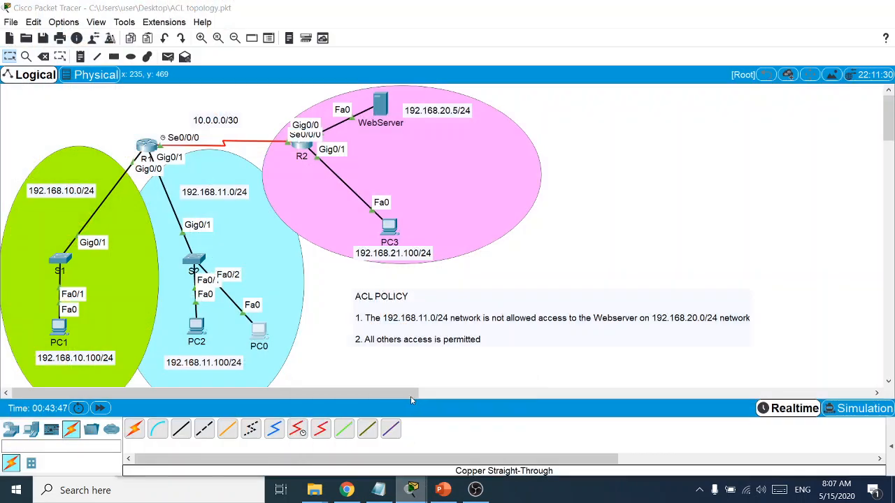
click(301, 145)
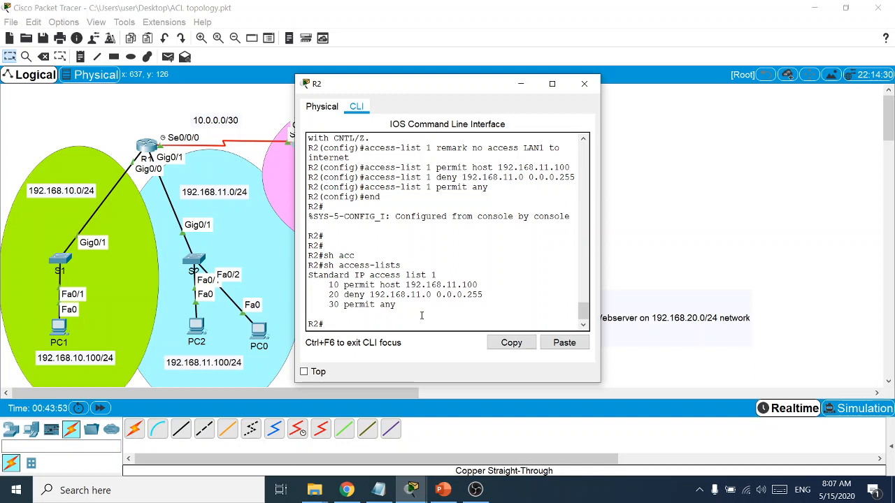
text(conf t)
key(Return)
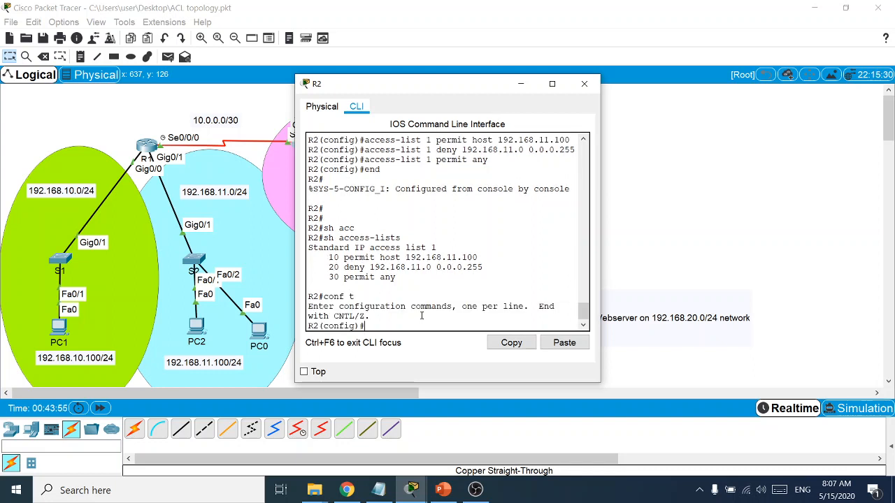
text(do sh access list)
key(Tab)
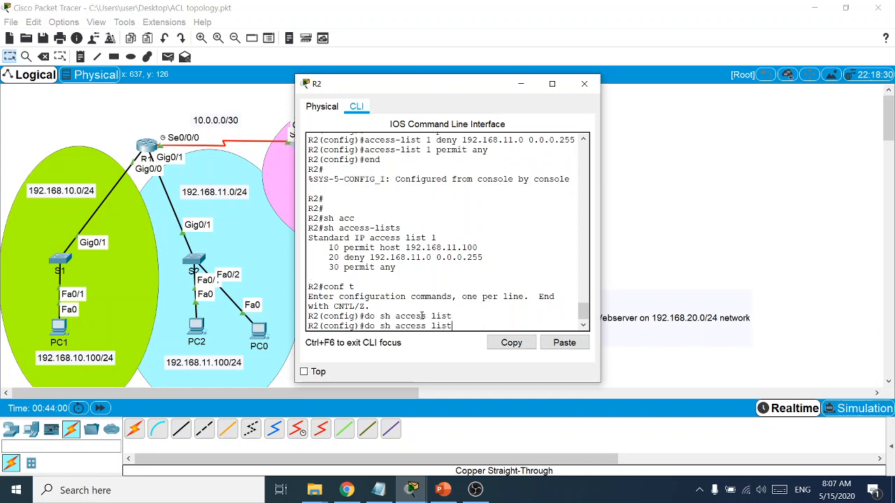
key(Return)
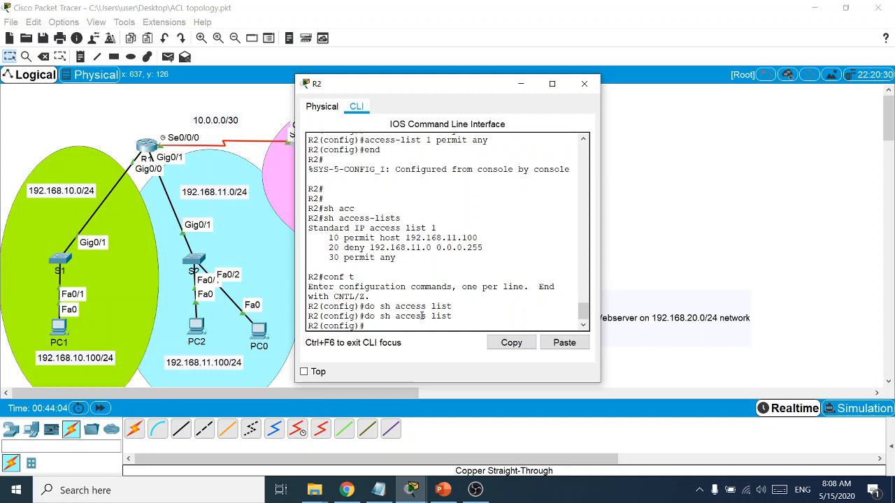
Exit configuration mode, run show access-lists on R2, and move the console aside
text(end)
key(Return)
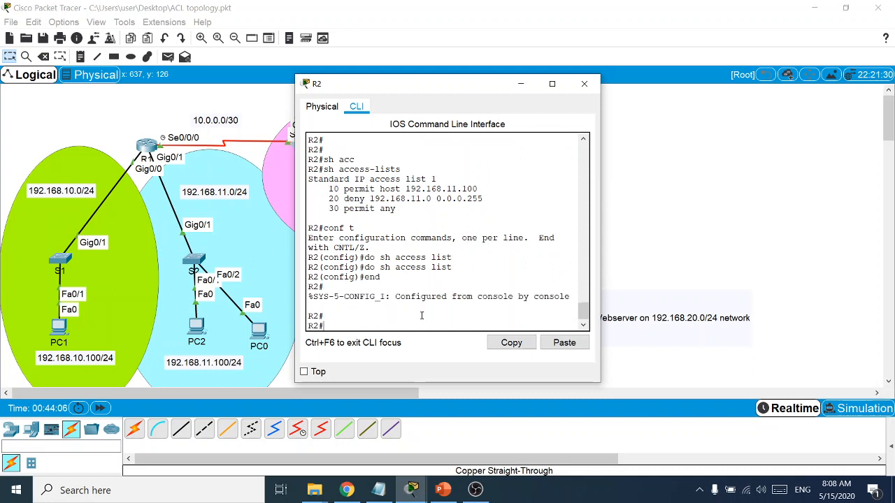
text(sh acc)
key(Tab)
key(Return)
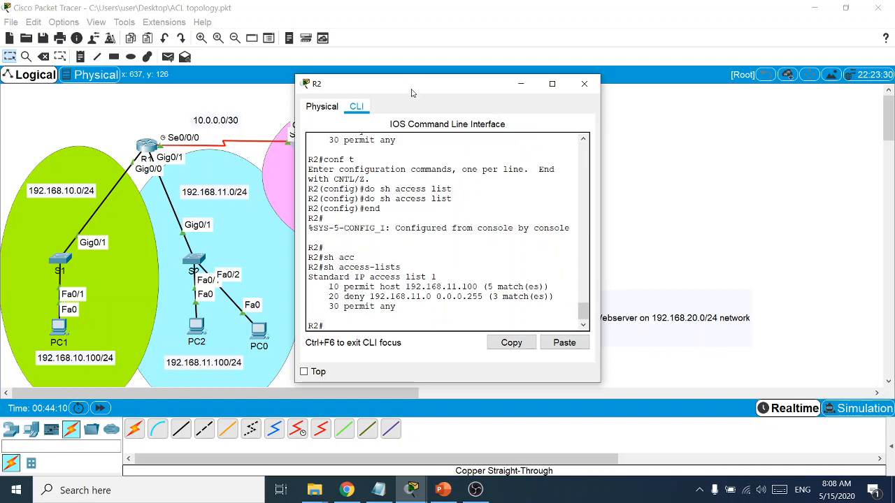
drag(411, 87, 572, 93)
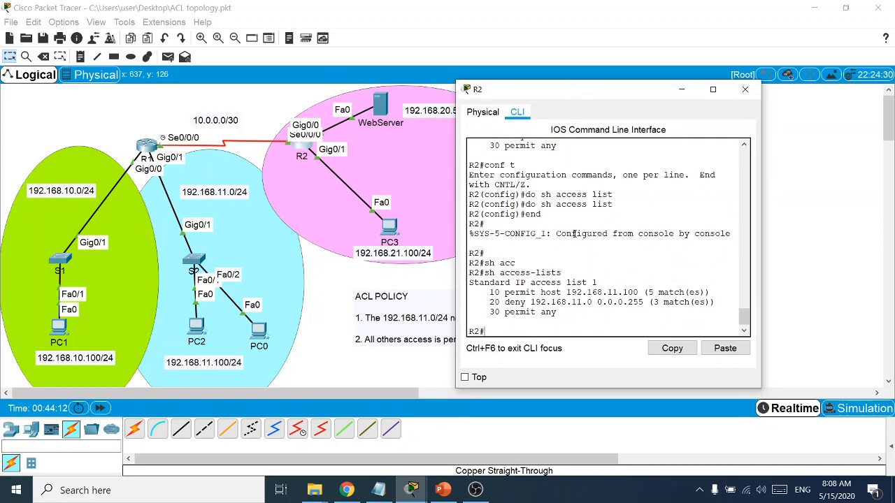
Enter configuration mode on R2 and delete access list 1 with 'no access-list 1'
drag(562, 272, 467, 272)
click(507, 332)
text(cond t)
key(Return)
text(conf t)
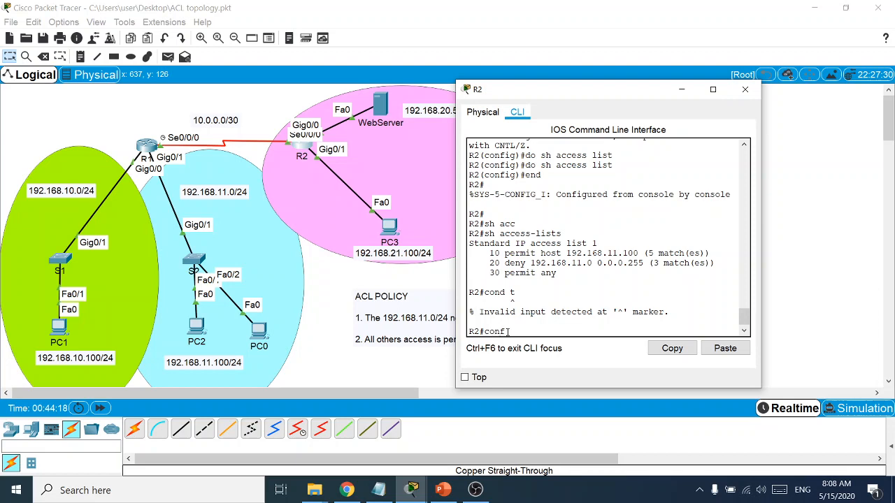
key(Return)
text(noa c)
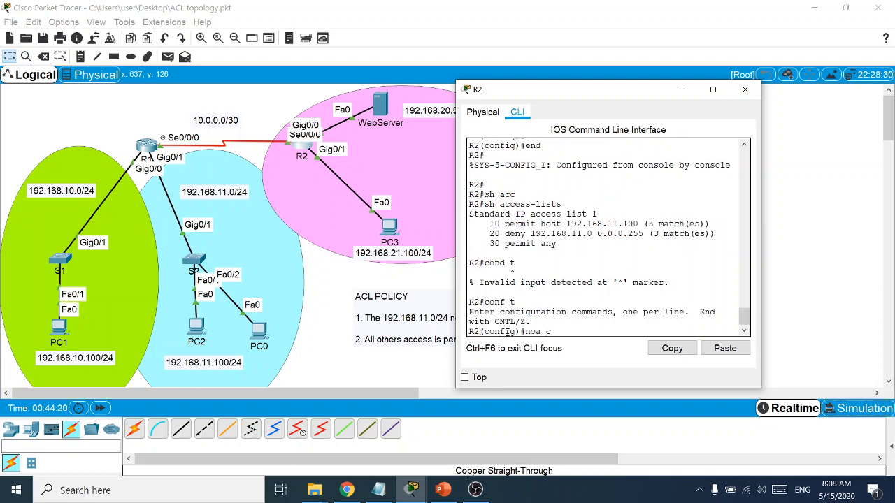
key(BackSpace)
key(BackSpace)
key(BackSpace)
text(acc)
key(Tab)
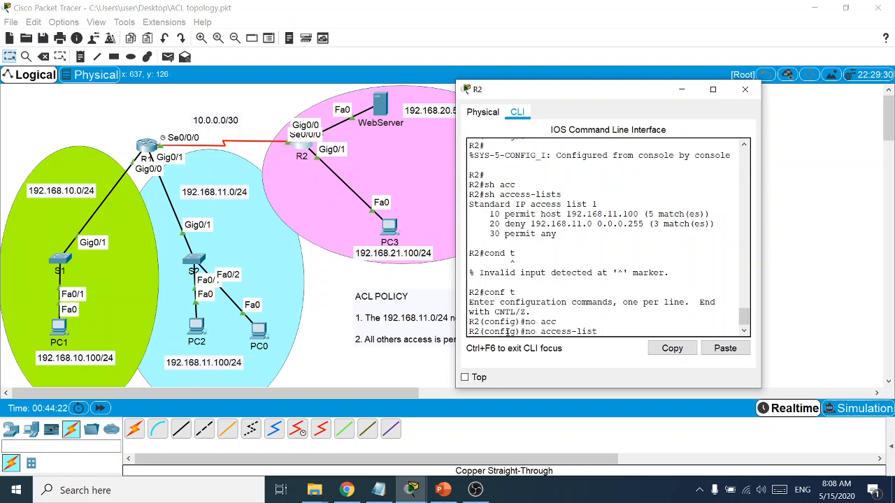
key(Return)
Leave configuration mode and confirm with show access-lists that none remain
text(end)
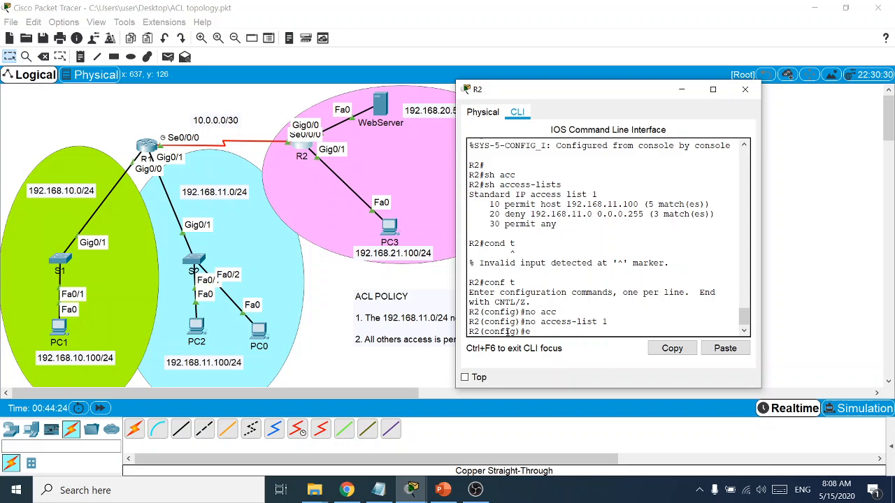
key(Return)
text(sh acc)
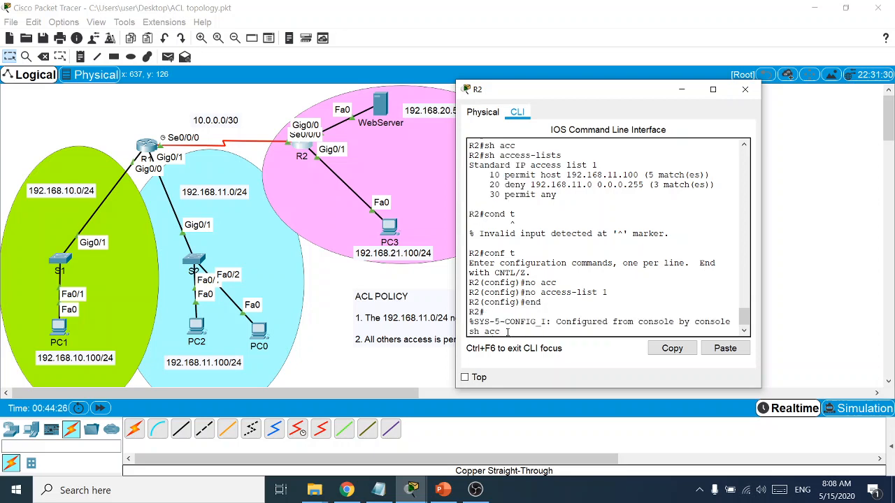
text(ess 1is)
key(Return)
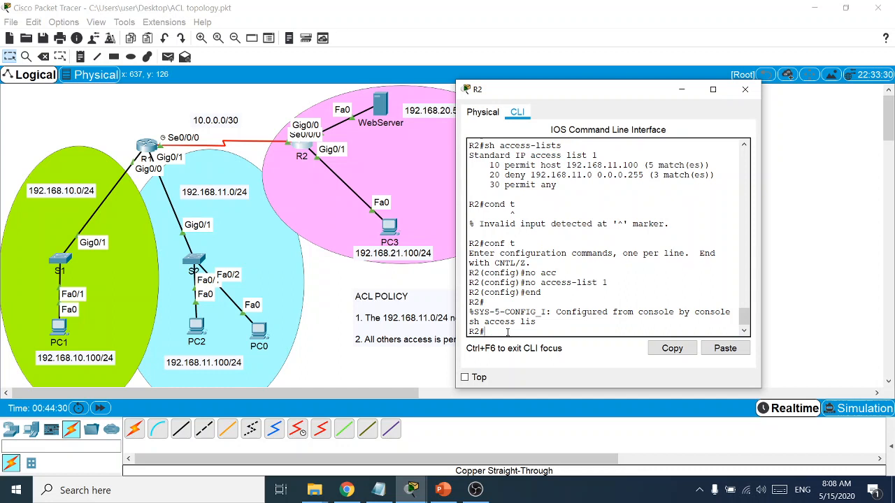
key(Return)
On interface g0/0, remove the binding with 'no ip access-group 1 out', then end
text(conf t)
key(Return)
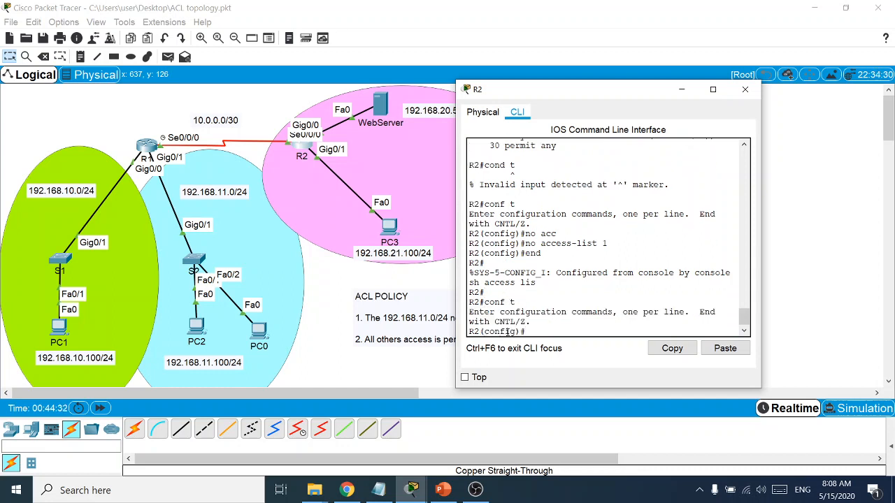
text(int g0/0)
key(Return)
text(nfig-if)#n)
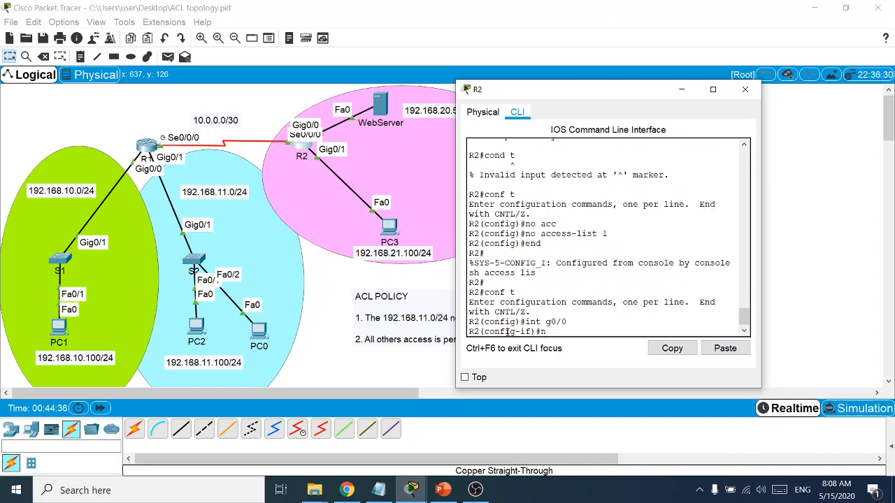
text(o)
text( ip acc)
key(Tab)
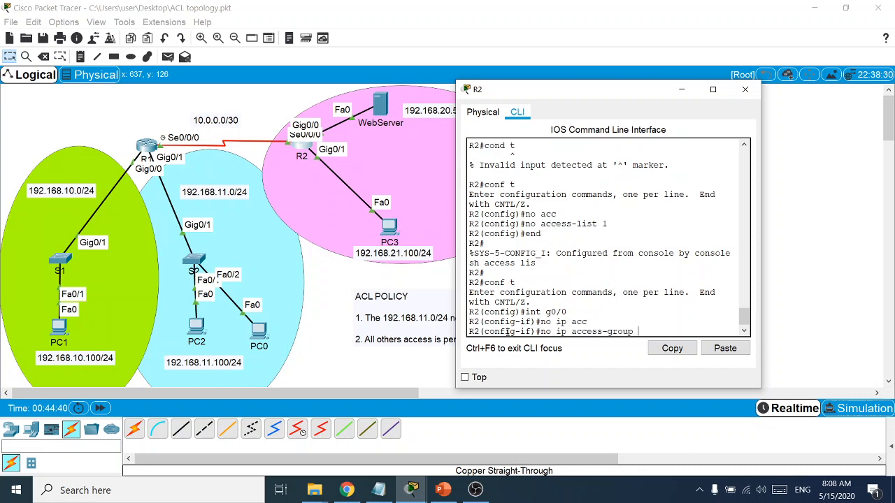
key(Return)
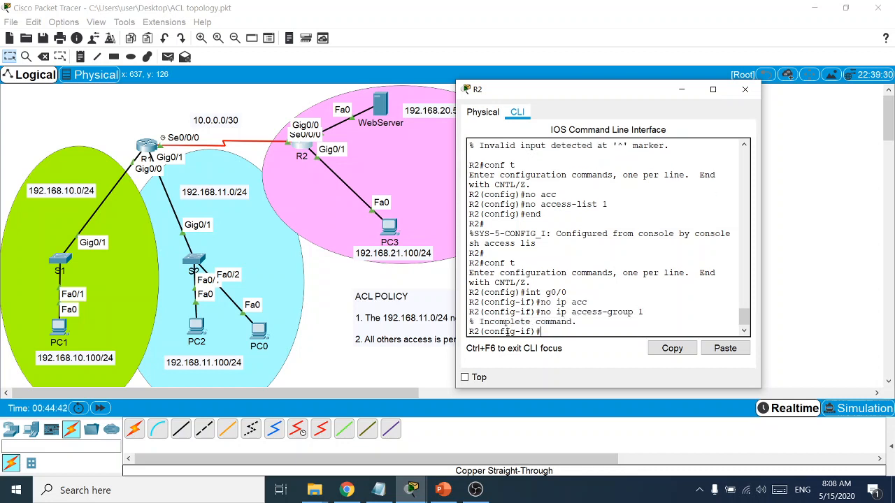
key(Up)
text(out)
key(Return)
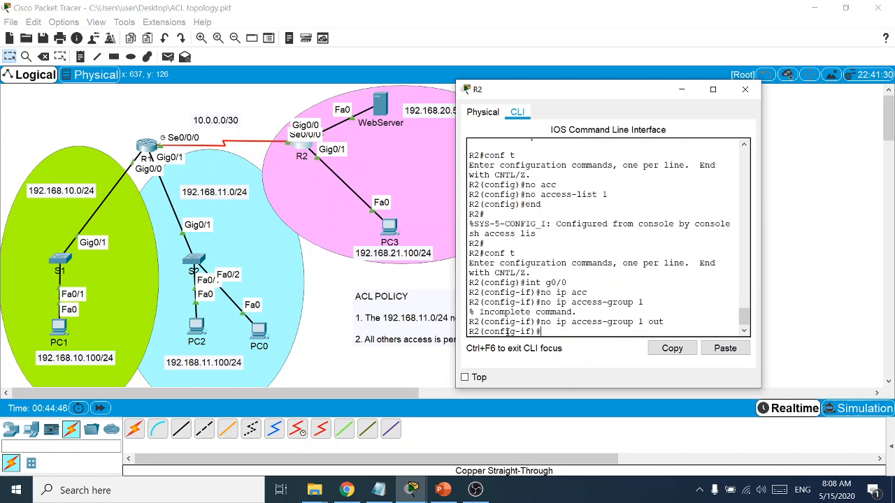
text(end)
key(Return)
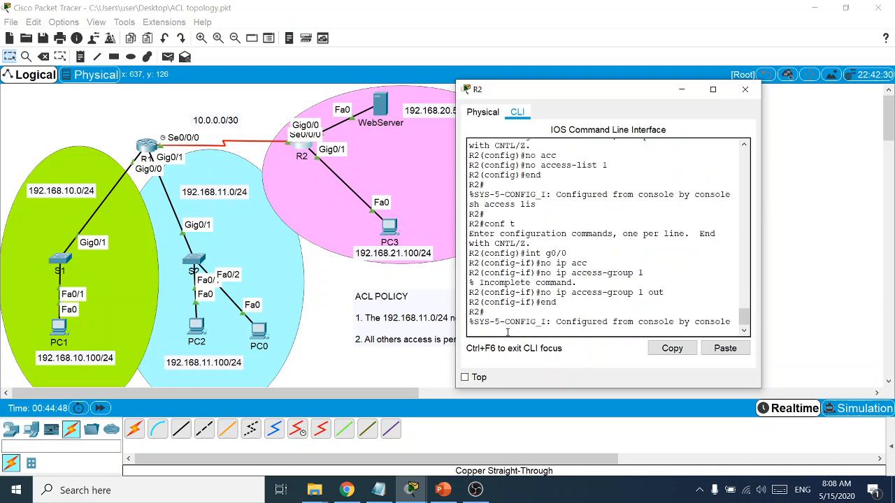
key(Return)
key(Return)
Run 'sh run' on R2 and page to the end, checking g0/0 has no access-group
text(sh run)
key(Return)
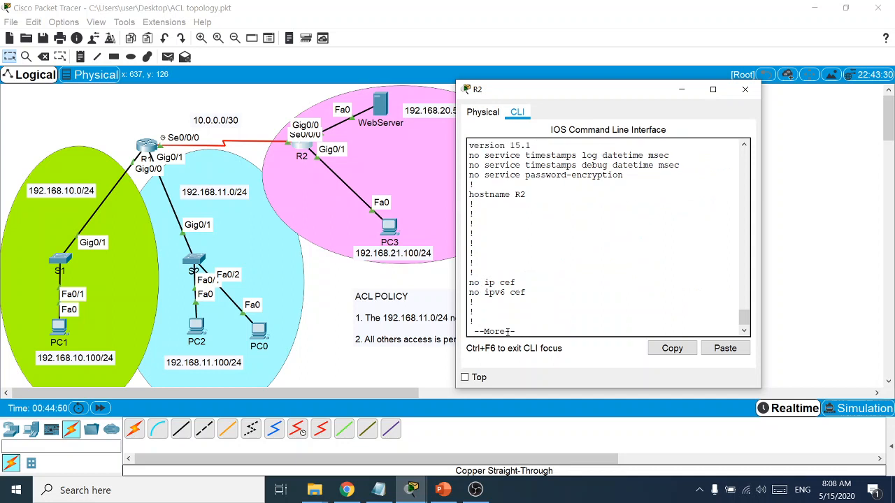
key(space)
key(space)
key(Return)
key(Return)
key(Return)
key(Return)
key(Return)
key(Return)
key(Return)
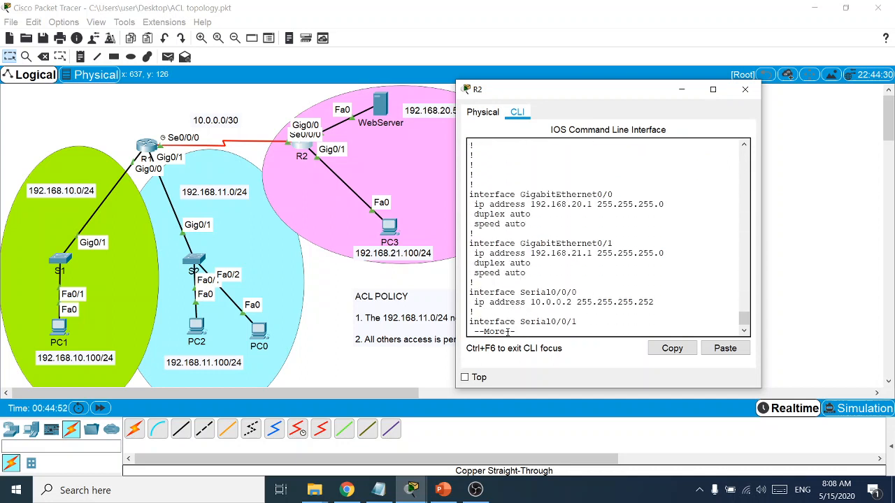
key(Return)
key(Return)
key(Return)
key(Return)
key(Return)
key(Return)
key(Return)
key(Return)
key(Return)
key(Return)
key(Return)
key(Return)
key(Return)
key(Return)
key(Return)
key(Return)
key(Return)
key(Return)
key(Return)
key(Return)
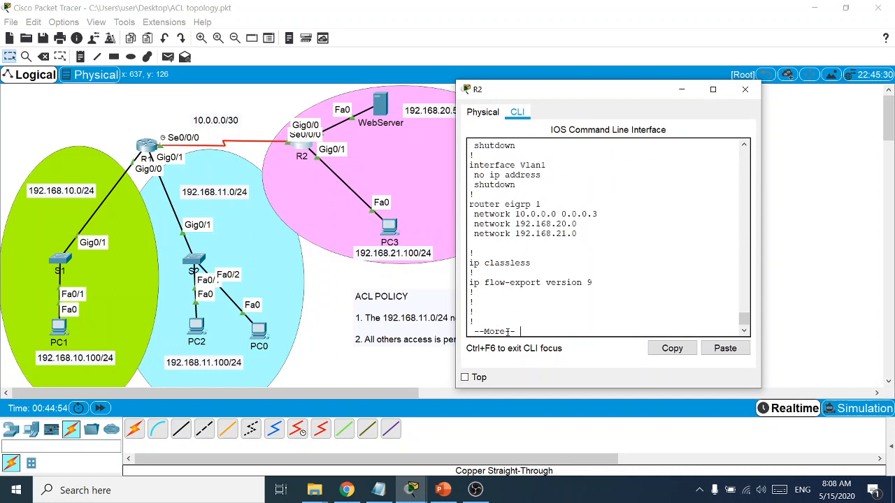
key(Return)
key(Return)
key(Return)
key(Return)
key(Return)
key(Return)
key(Return)
key(Return)
key(Return)
key(Return)
key(Return)
key(Return)
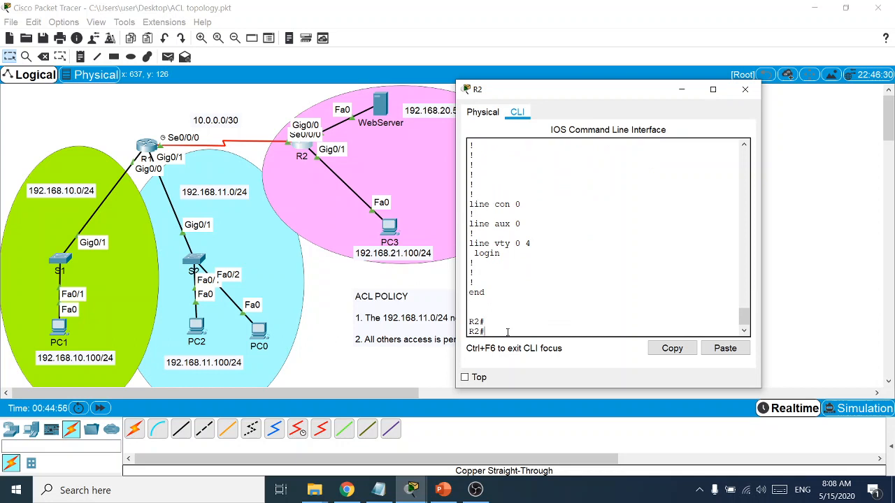
scroll(510, 308, up, 6)
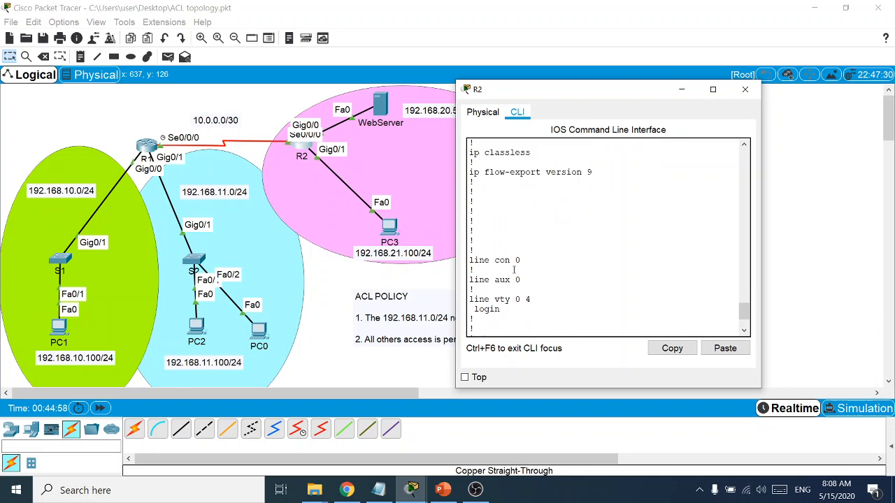
scroll(514, 269, up, 4)
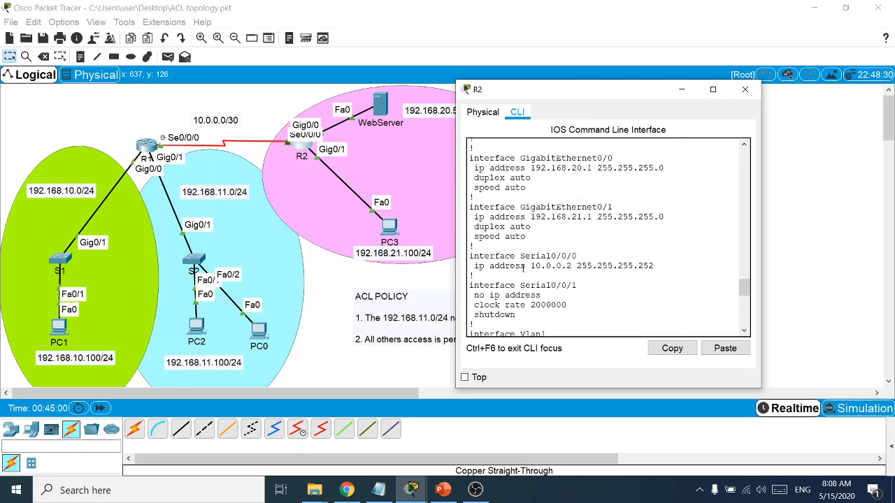
scroll(529, 266, up, 3)
scroll(535, 220, down, 7)
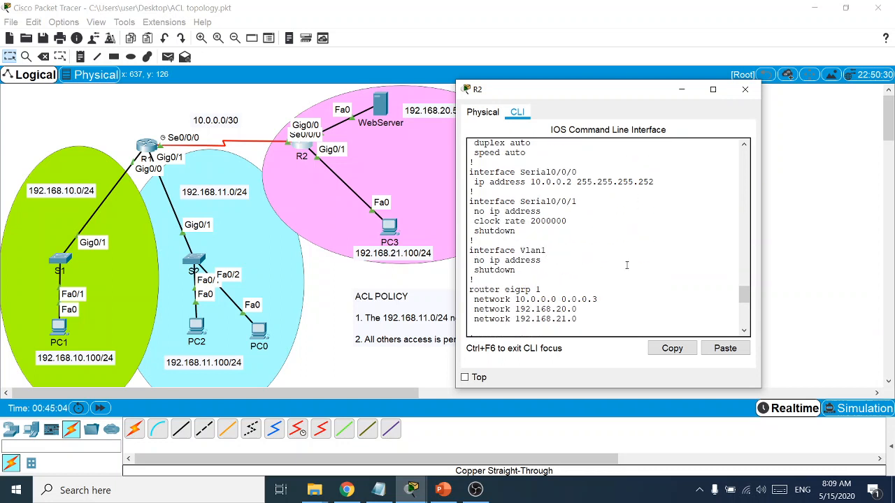
scroll(646, 196, down, 4)
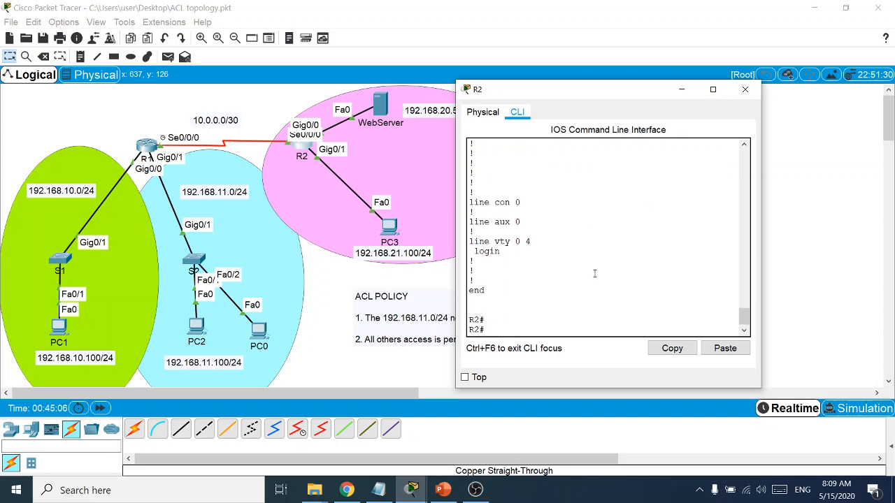
Create 'ip access-list standard LAN1_Deny_To_WebServer' on R2, pasting the name from the notes
text(conf t)
key(Return)
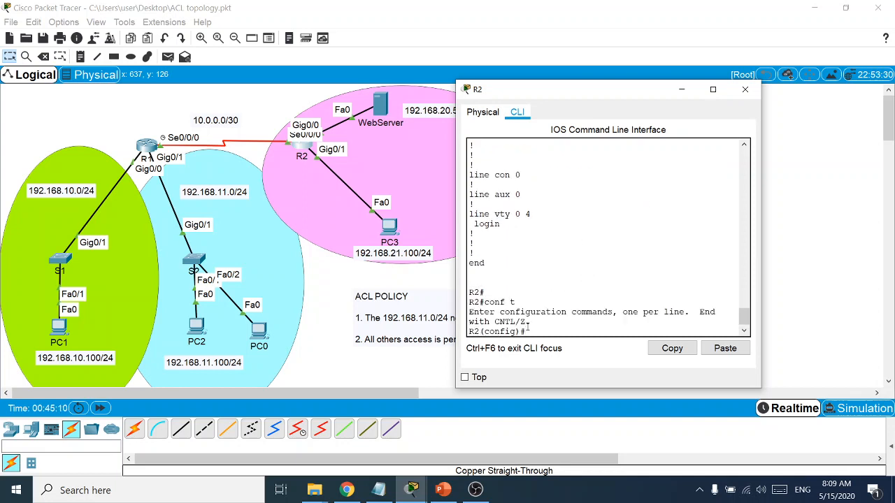
text(ip acc)
key(Tab)
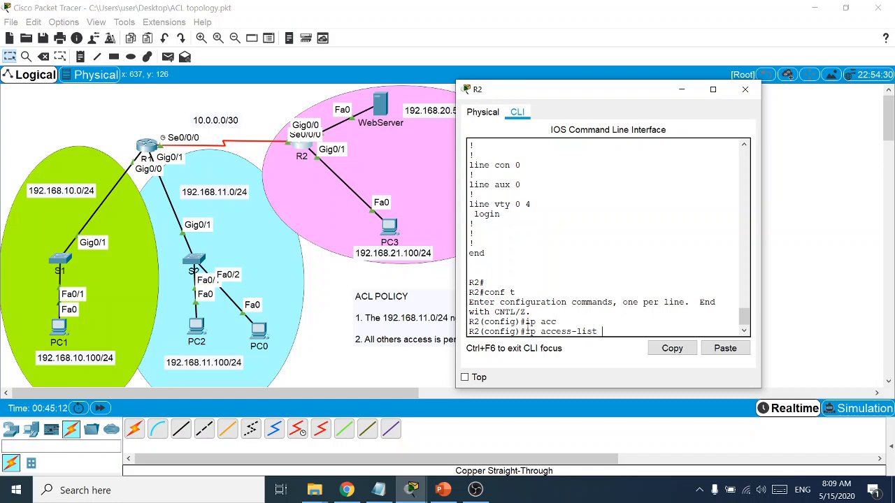
text(?)
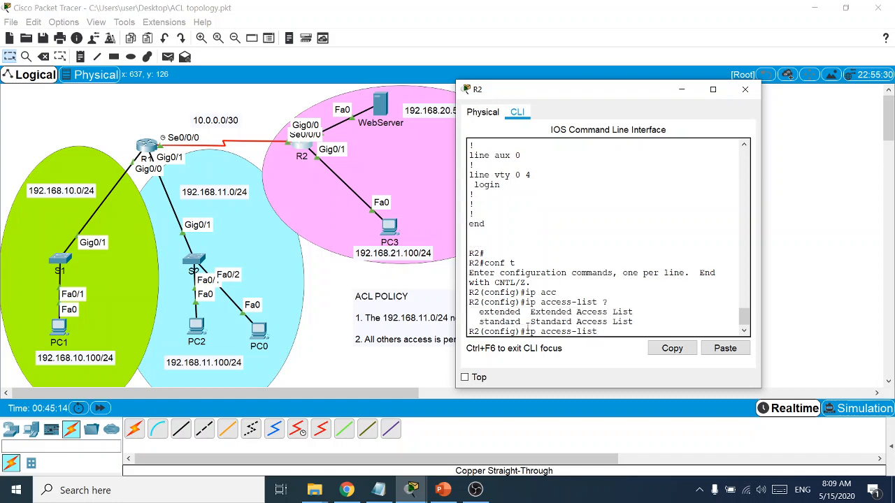
text(sta)
key(Tab)
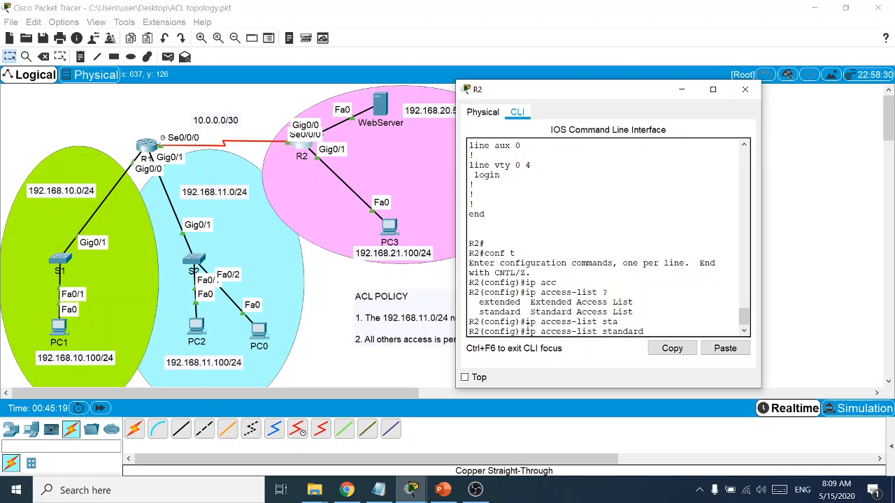
click(378, 490)
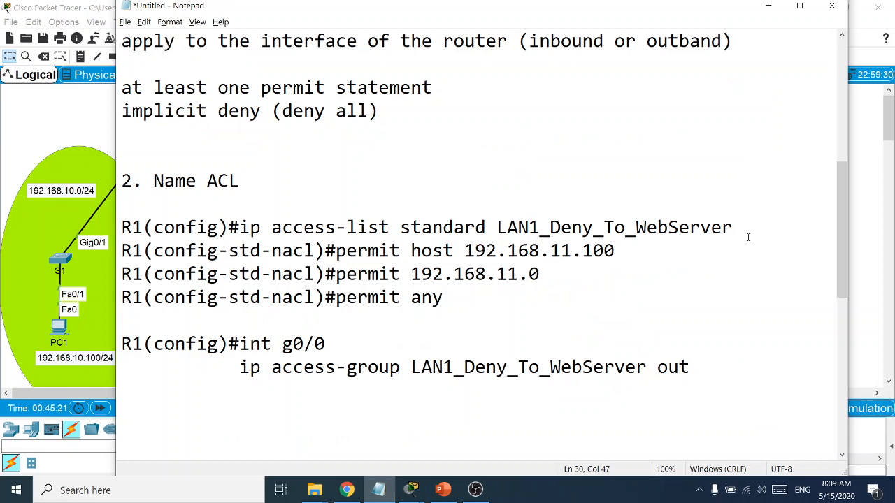
drag(747, 237, 497, 234)
right_click(513, 236)
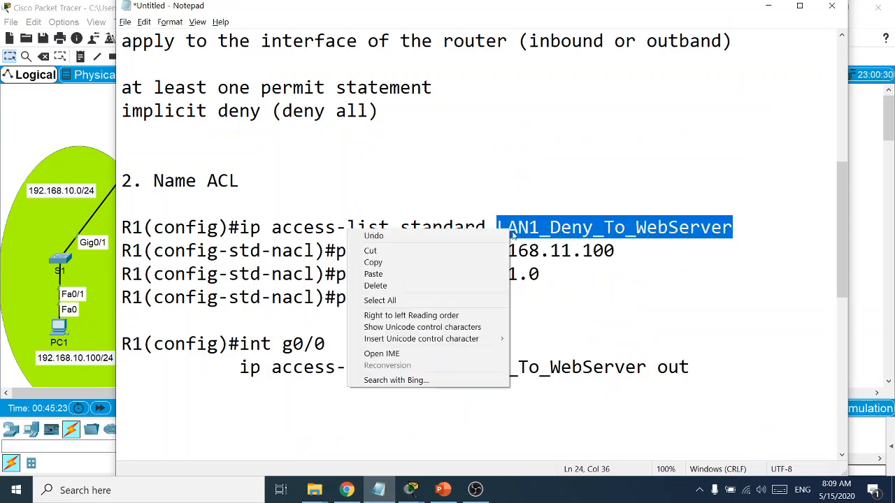
click(372, 262)
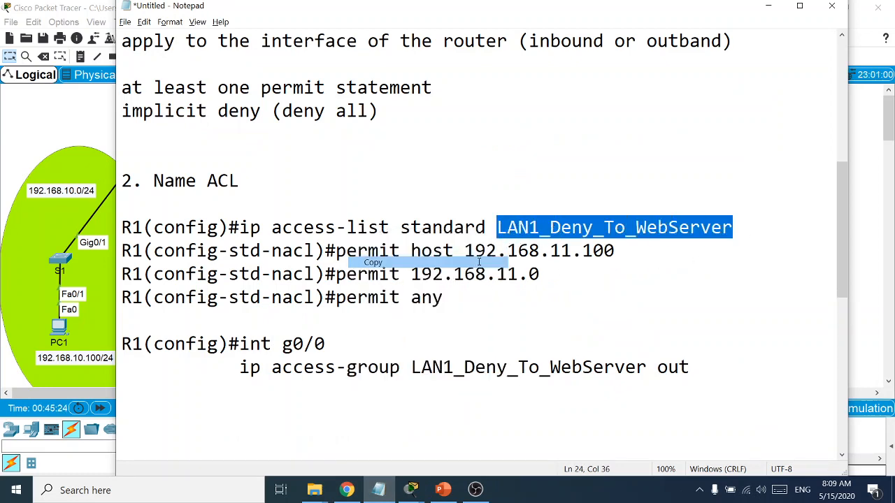
click(768, 7)
right_click(657, 341)
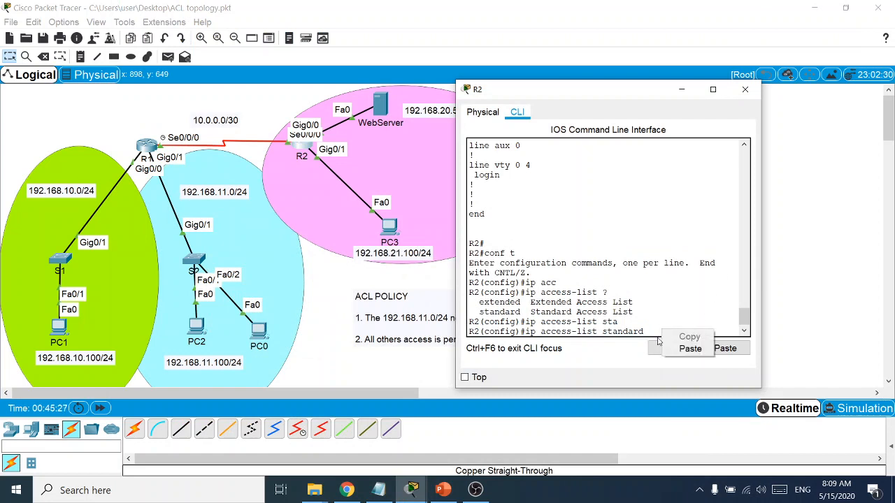
click(689, 348)
key(Return)
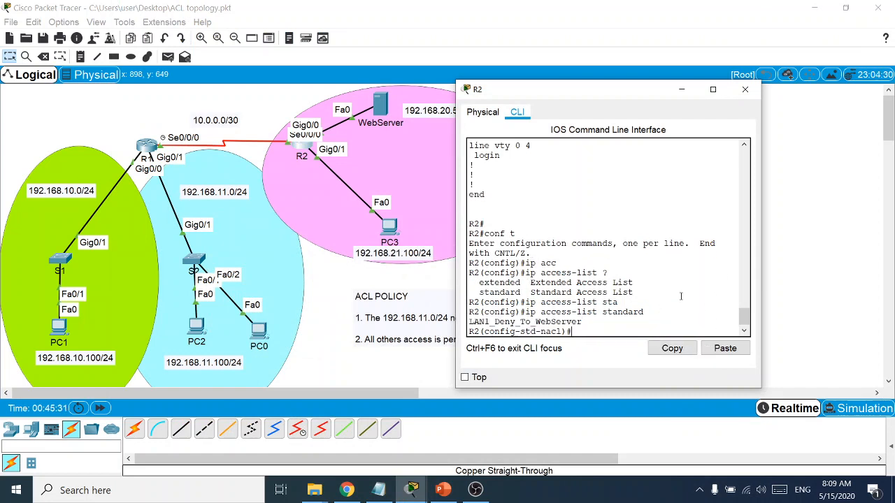
Add the entry 'permit host 192.168.11.100' to the ACL, copied from the notes
text(permit)
key(alt+Tab)
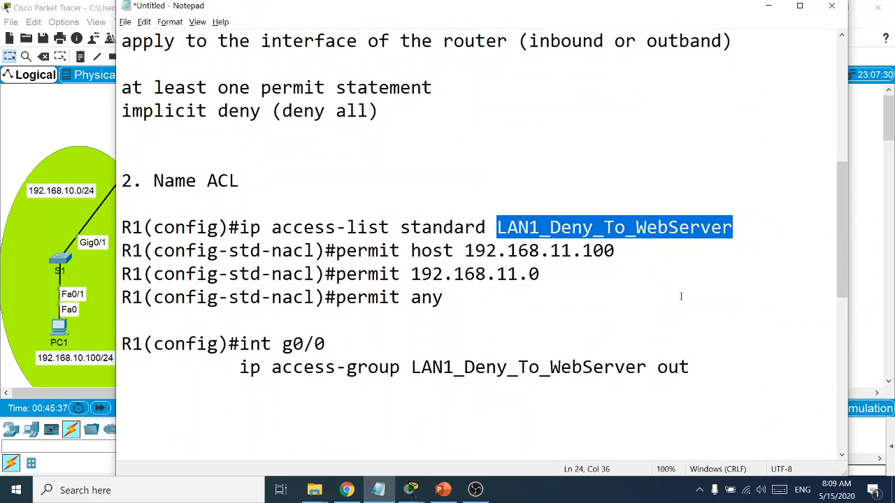
drag(624, 250, 336, 250)
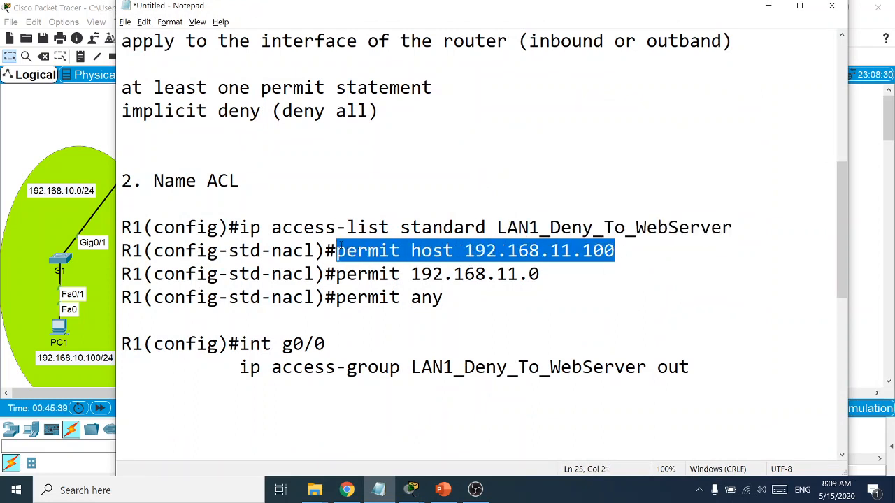
right_click(351, 258)
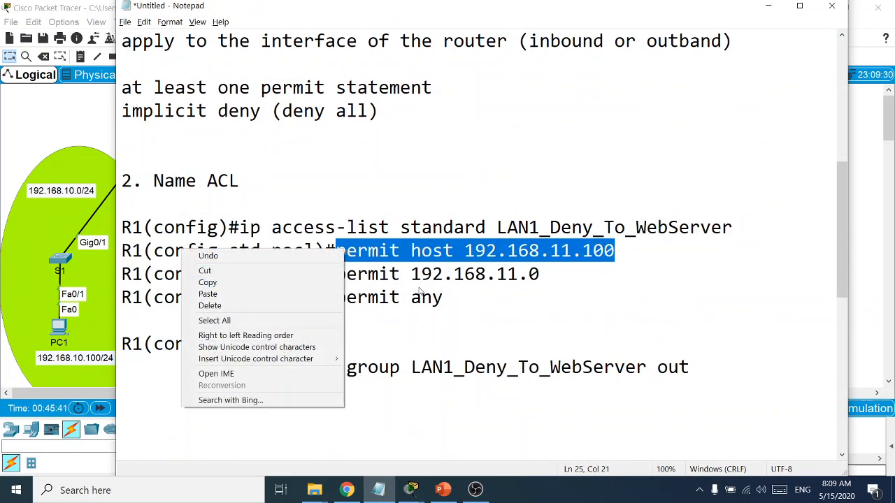
click(443, 297)
drag(443, 297, 336, 250)
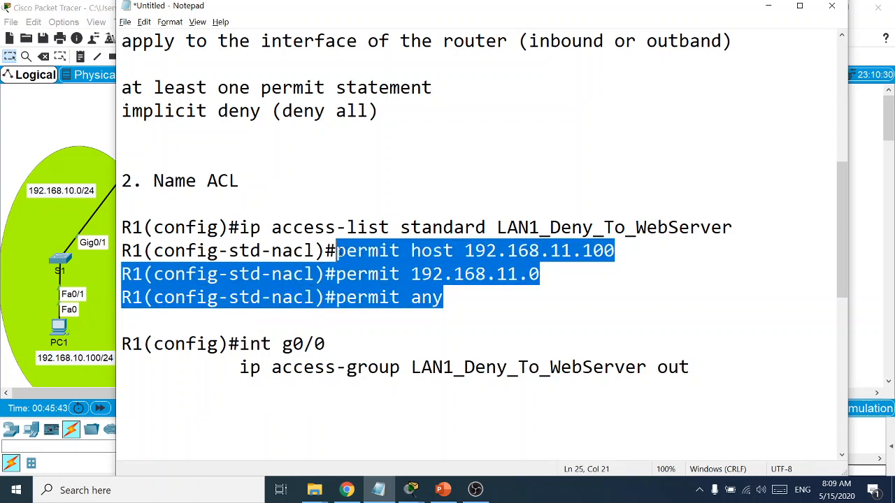
click(433, 297)
drag(615, 250, 338, 250)
key(alt+Tab)
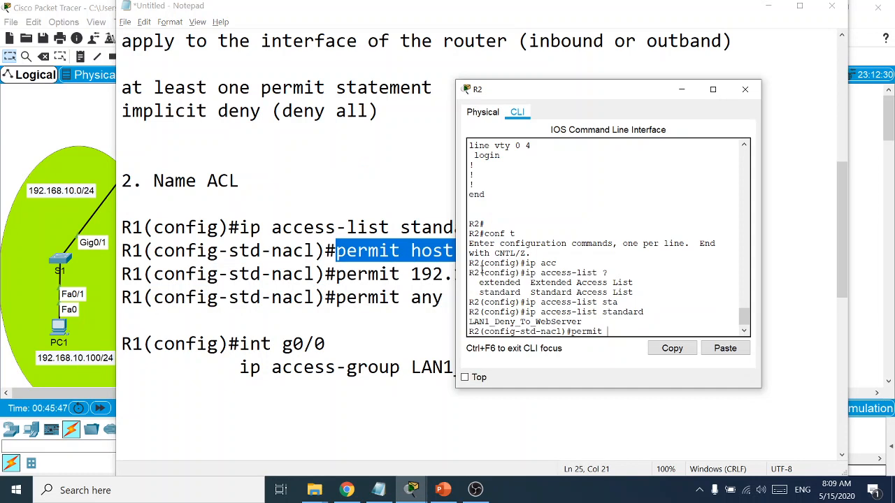
right_click(616, 330)
click(627, 351)
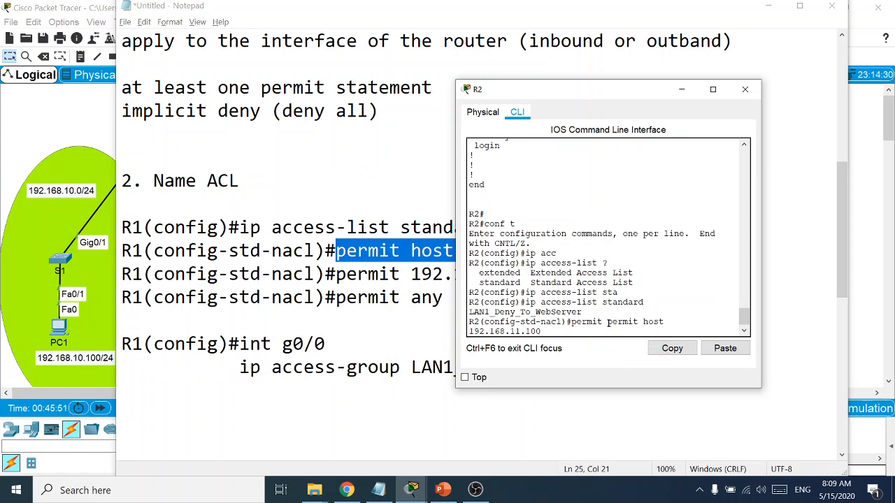
key(BackSpace)
key(BackSpace)
key(BackSpace)
key(BackSpace)
key(BackSpace)
key(BackSpace)
key(BackSpace)
key(BackSpace)
key(BackSpace)
key(BackSpace)
key(BackSpace)
key(BackSpace)
key(BackSpace)
key(BackSpace)
key(BackSpace)
key(BackSpace)
key(BackSpace)
key(BackSpace)
key(BackSpace)
key(BackSpace)
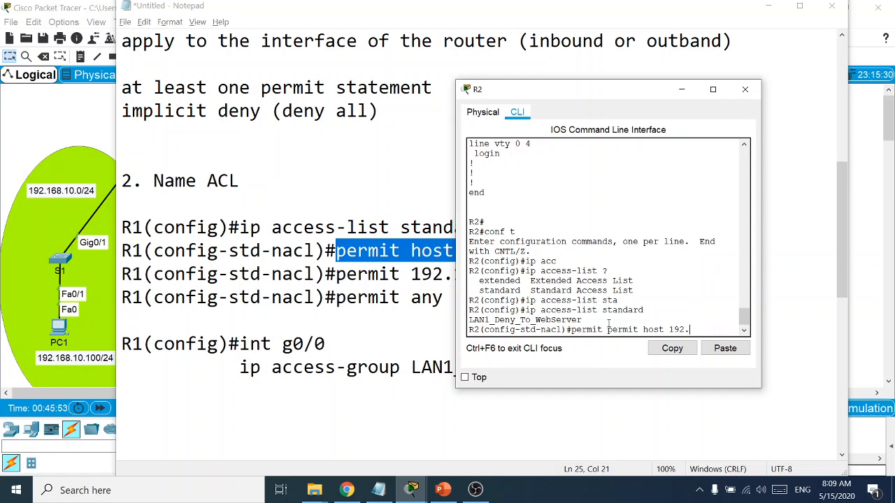
right_click(601, 332)
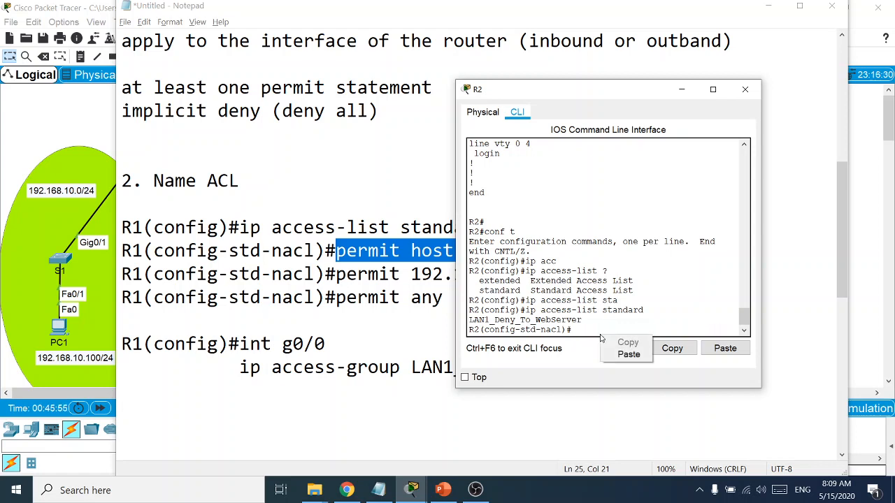
click(611, 354)
key(Return)
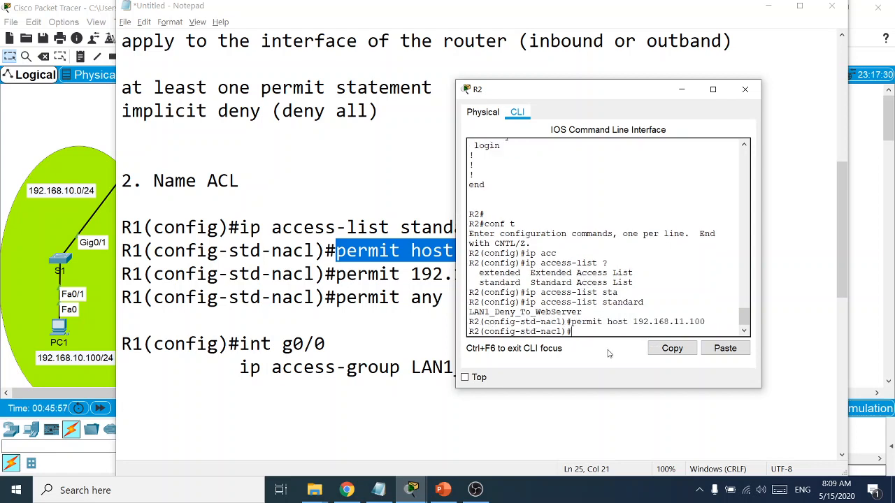
Add 'permit 192.168.11.0 0.0.0.255' and 'permit any', then end configuration
text(permit 192.168.11.0 0.0.0.255)
key(Return)
text(per)
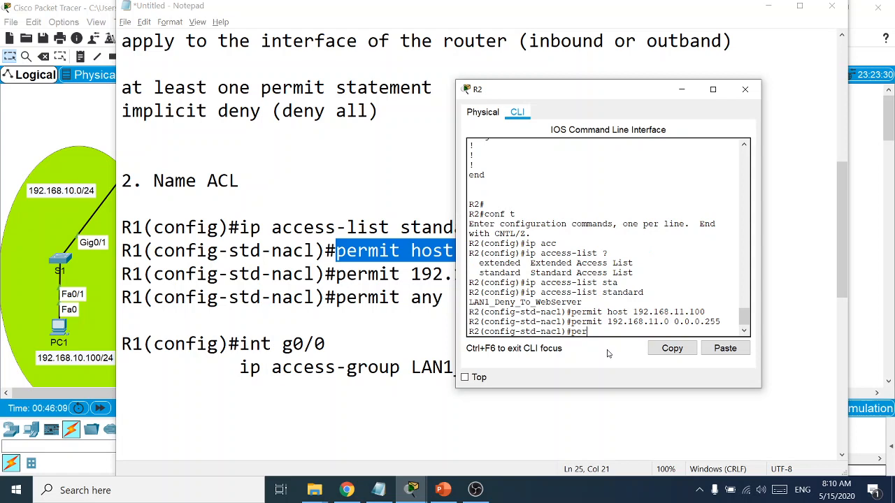
key(Tab)
text(any)
key(Return)
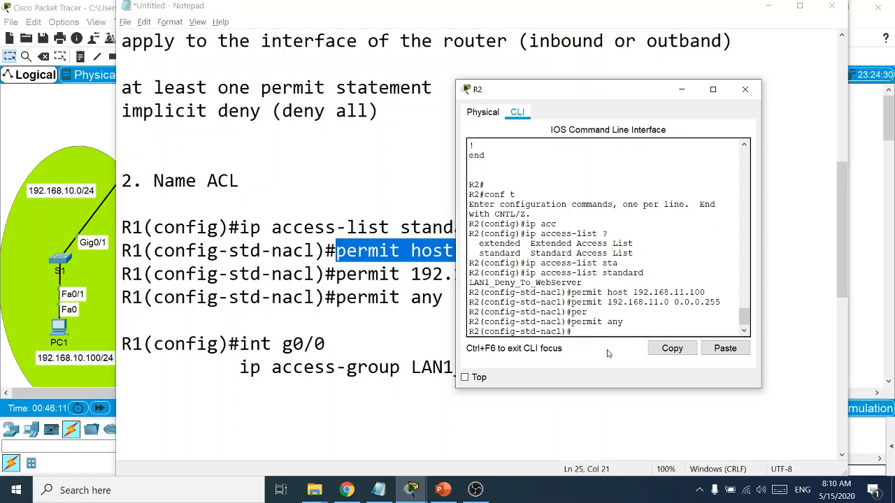
text(end)
key(Return)
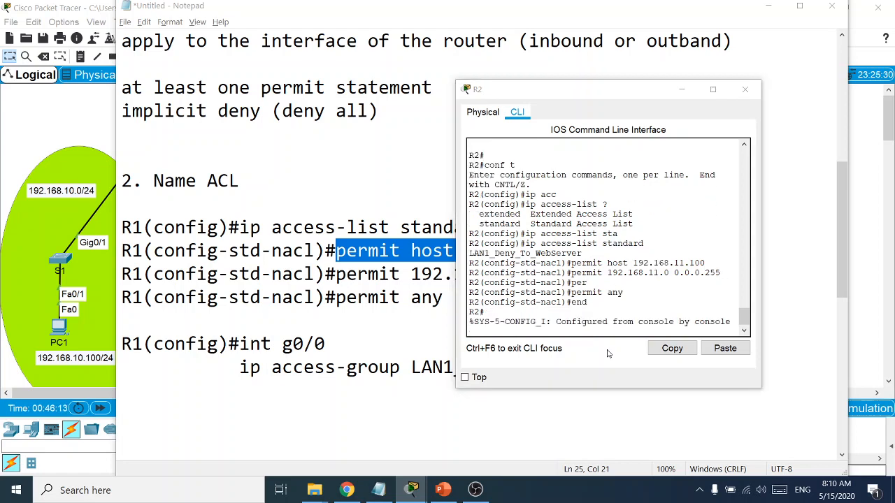
key(alt+Tab)
key(alt+Tab)
Enter interface configuration mode for R2's g0/0
key(Return)
key(Return)
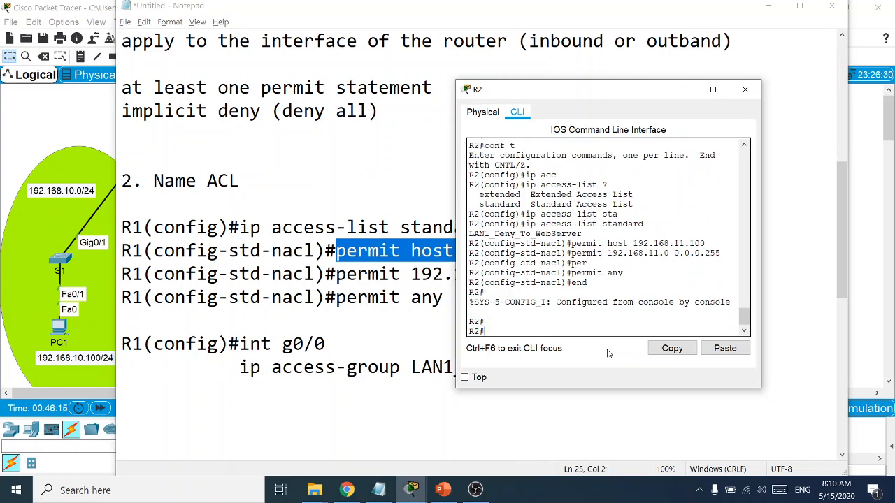
text(conf t)
key(Return)
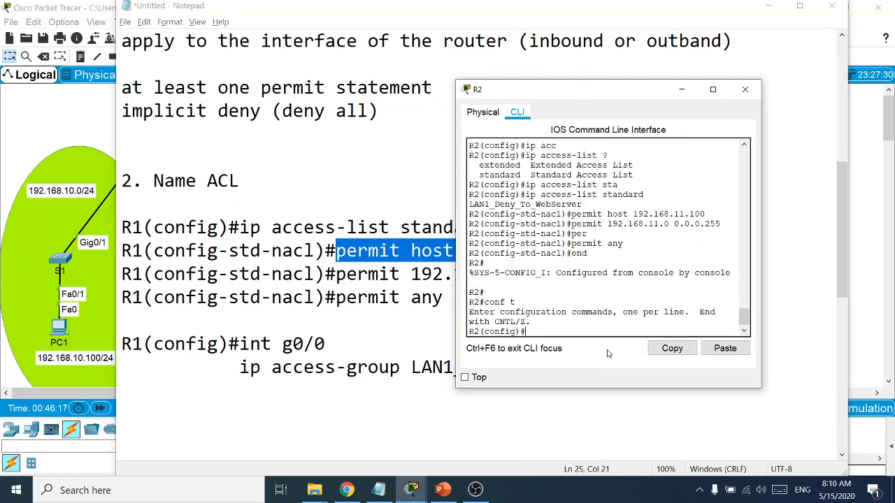
text(int g0/0)
key(Return)
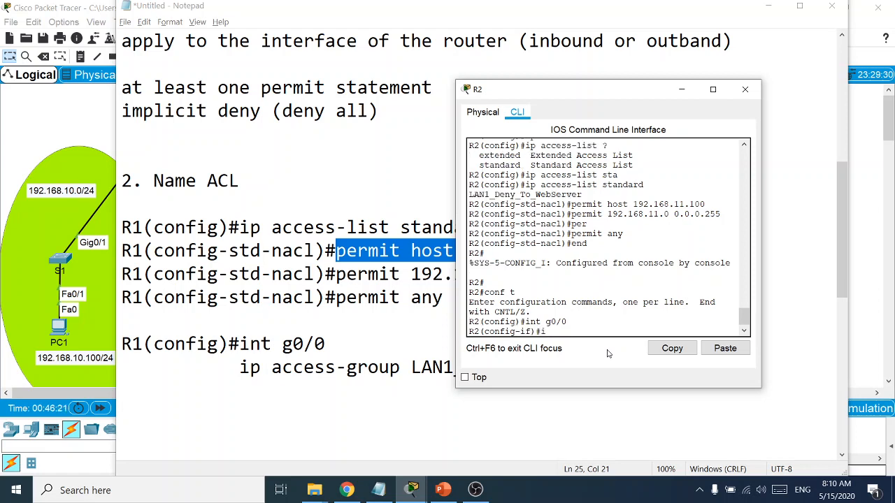
Enter 'ip access-group' with the copied name LAN1_Deny_To_WebServer pasted in
text(ip acc)
key(Tab)
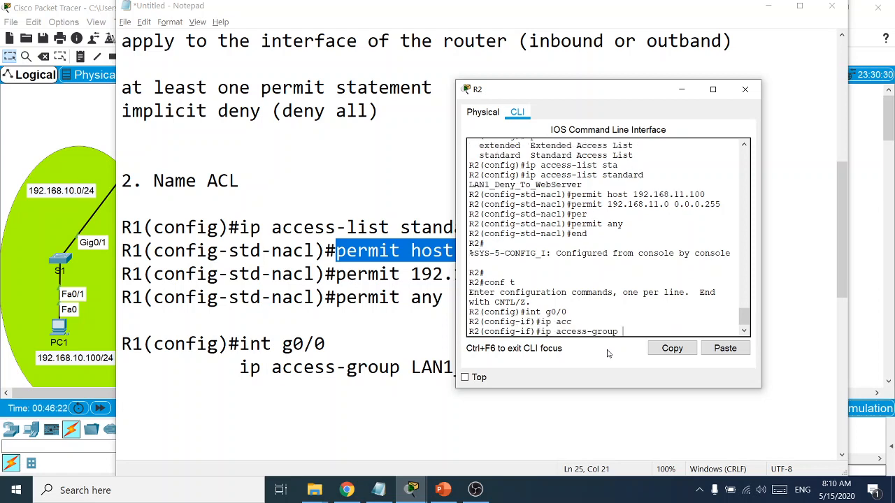
scroll(634, 262, up, 4)
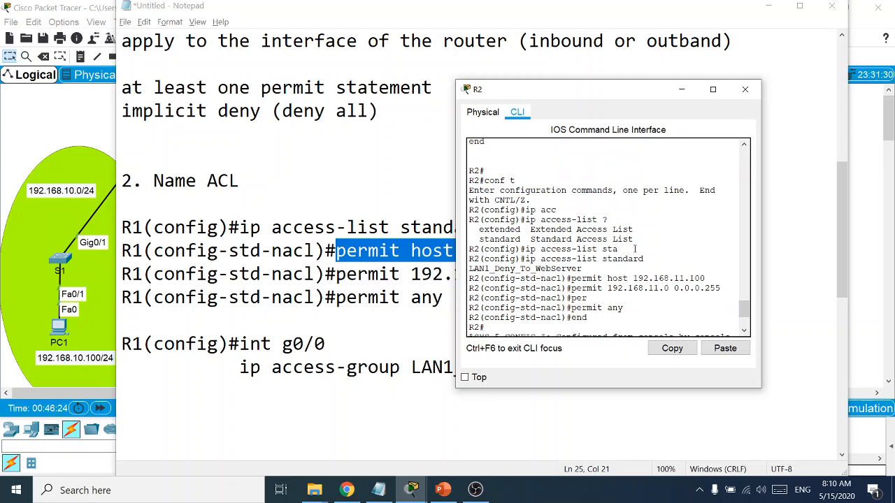
scroll(626, 265, down, 4)
drag(456, 245, 349, 244)
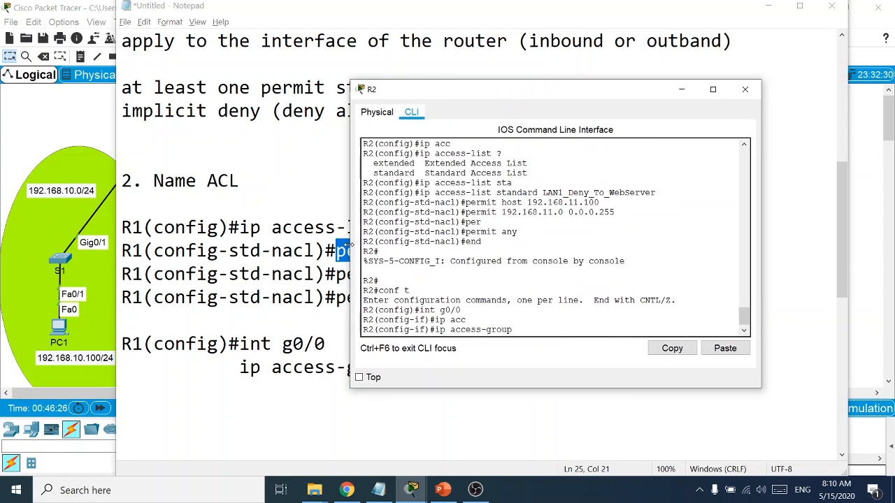
drag(657, 220, 543, 221)
right_click(546, 223)
click(566, 229)
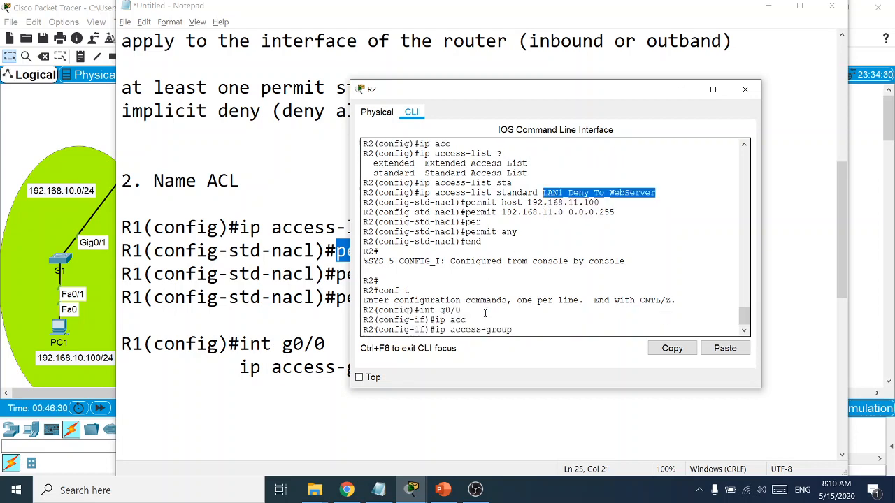
right_click(530, 334)
click(558, 350)
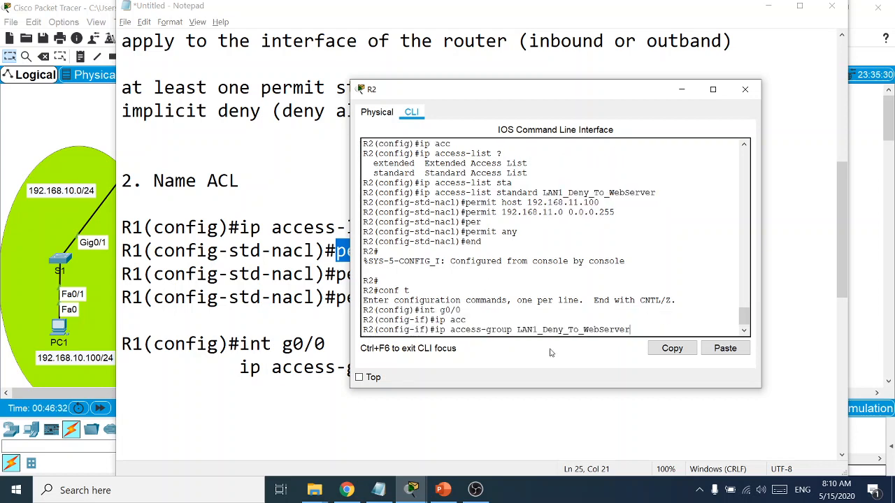
key(Return)
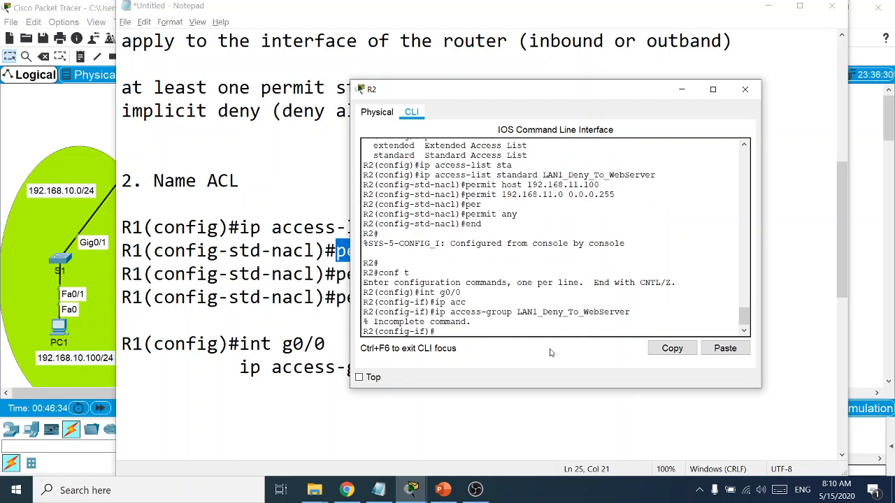
Complete the access-group command with 'out' on g0/0, then exit with 'end'
key(Up)
text(out)
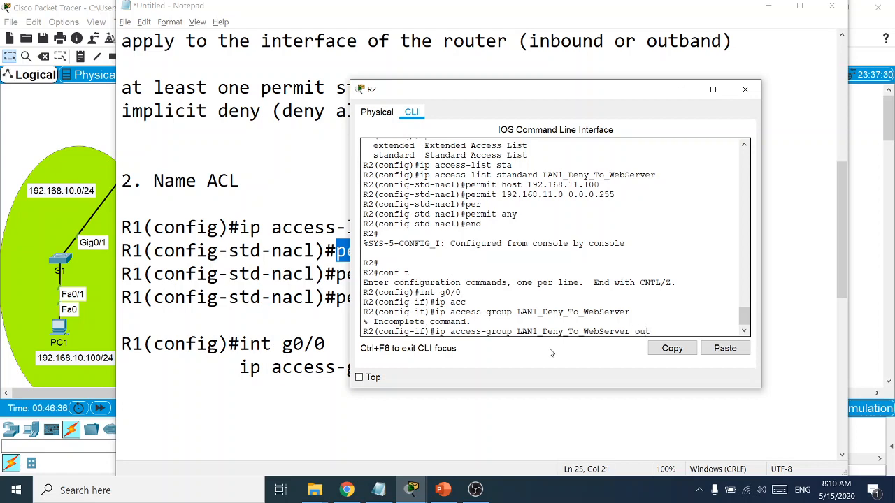
key(Return)
text(end)
key(Return)
List R2's access lists with 'sh acc' and cancel the notes' close prompt
text(sh acc)
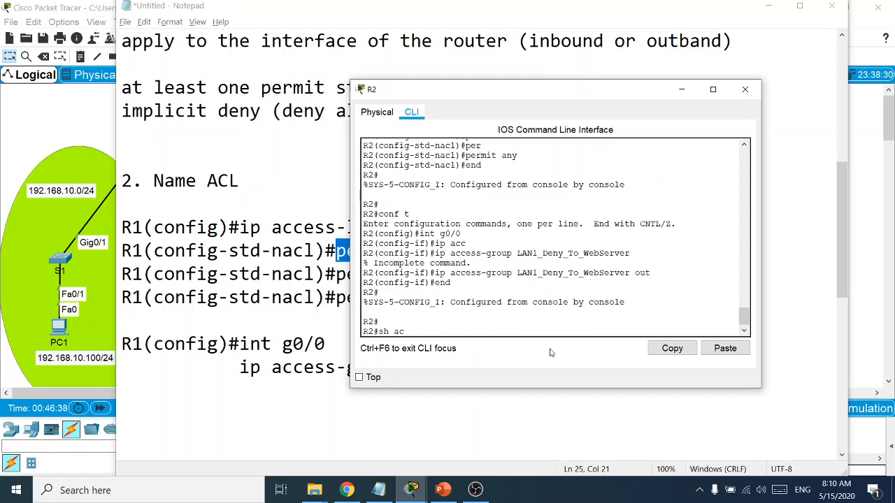
key(Tab)
key(Return)
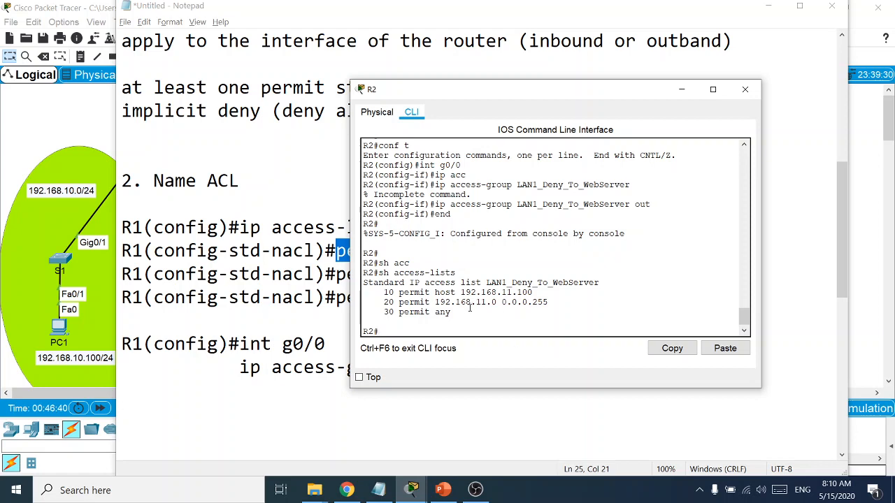
drag(470, 309, 348, 279)
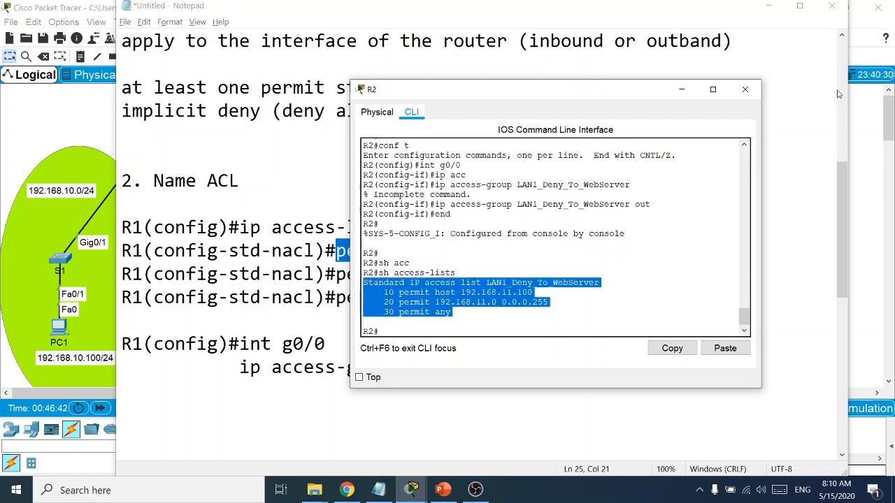
click(831, 6)
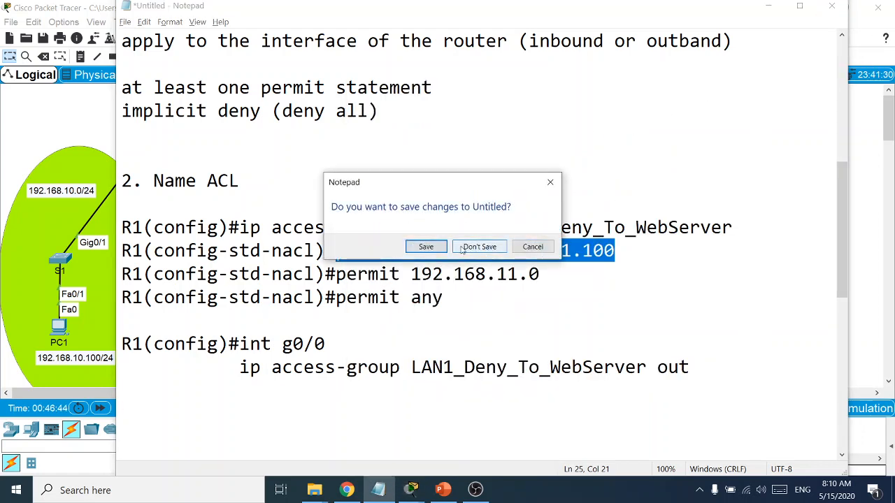
click(525, 247)
click(773, 6)
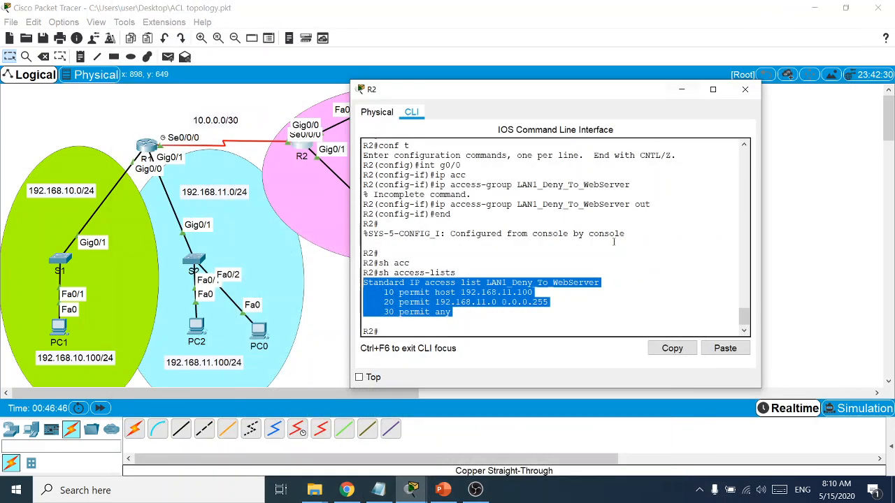
click(438, 331)
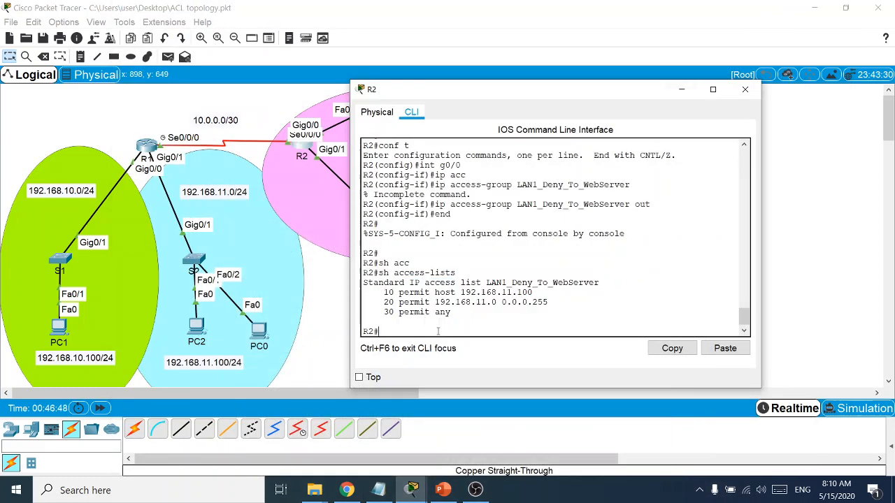
Check g0/0's access-group line and the ACL block in 'sh run', then close R2's console
text(sh run)
key(Return)
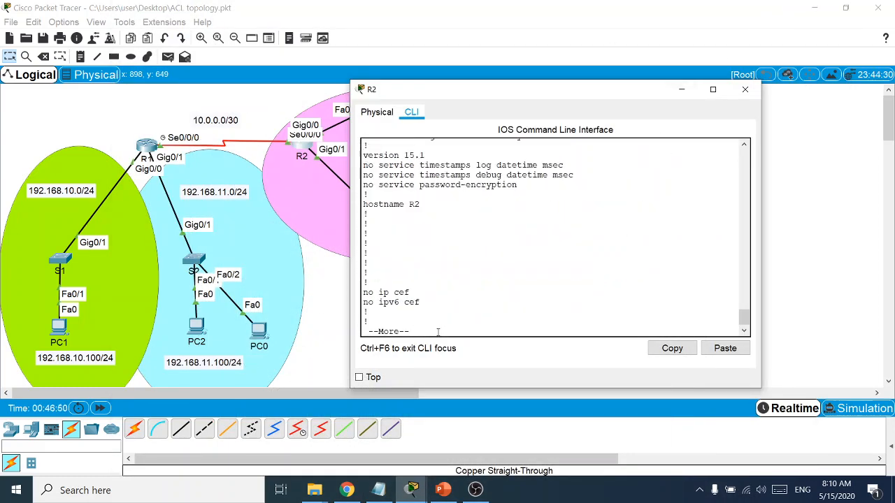
key(Return)
key(Return)
key(Return)
key(Return)
key(Return)
key(Return)
key(Return)
key(Return)
key(Return)
key(Return)
key(Return)
key(Return)
key(Return)
key(Return)
key(Return)
key(Return)
key(Return)
key(Return)
key(Return)
key(Return)
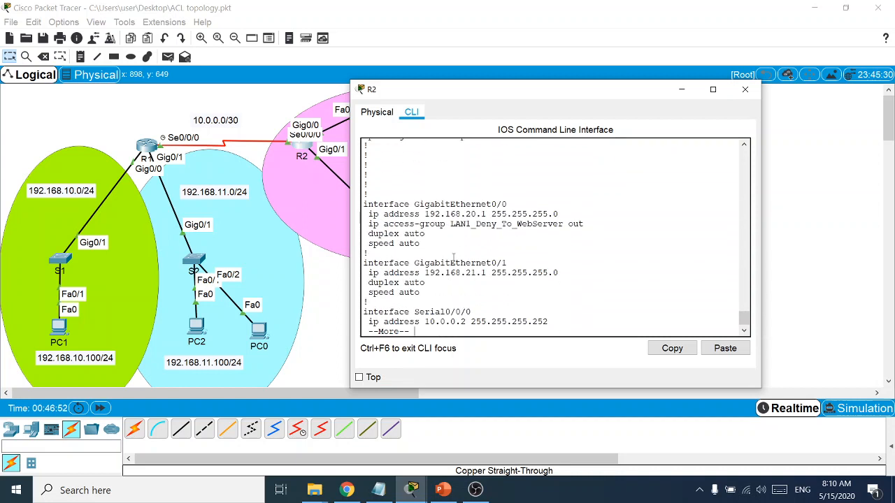
drag(441, 249, 363, 204)
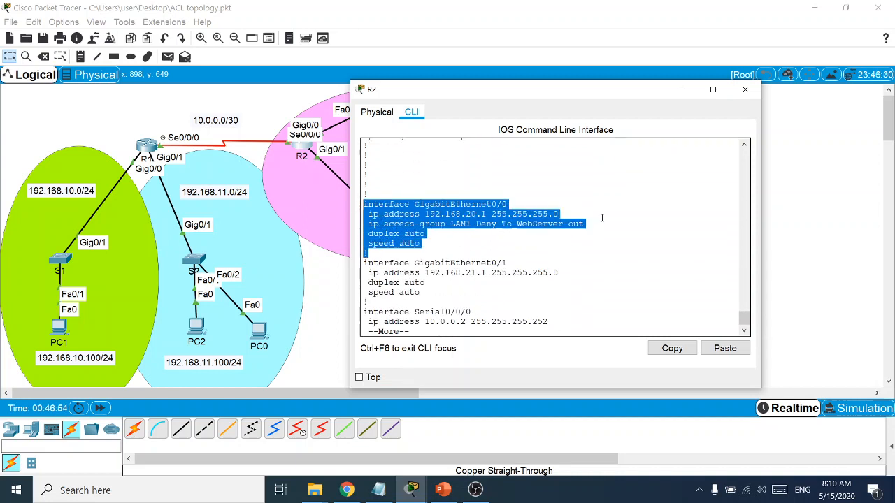
drag(601, 218, 334, 231)
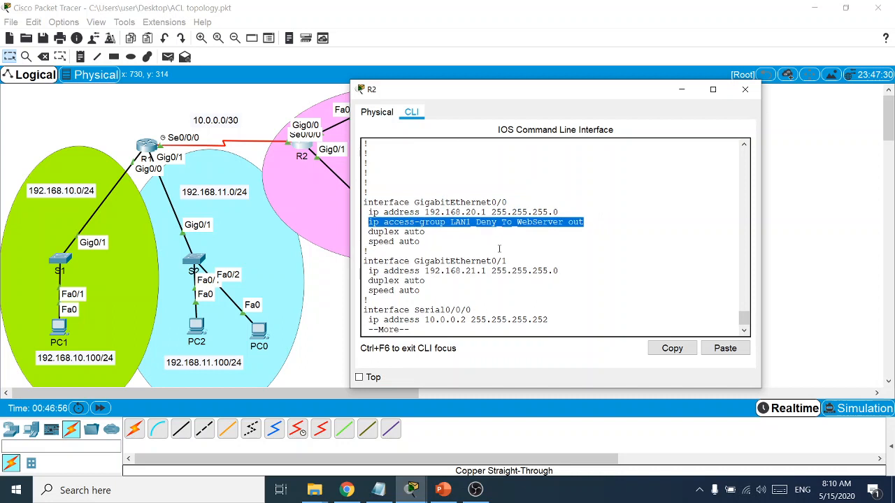
key(Return)
key(Return)
key(Return)
key(Return)
key(Return)
key(Return)
key(Return)
key(Return)
key(Return)
key(Return)
key(Return)
key(Return)
key(Return)
key(Return)
key(Return)
key(Return)
key(Return)
key(Return)
key(Return)
key(Return)
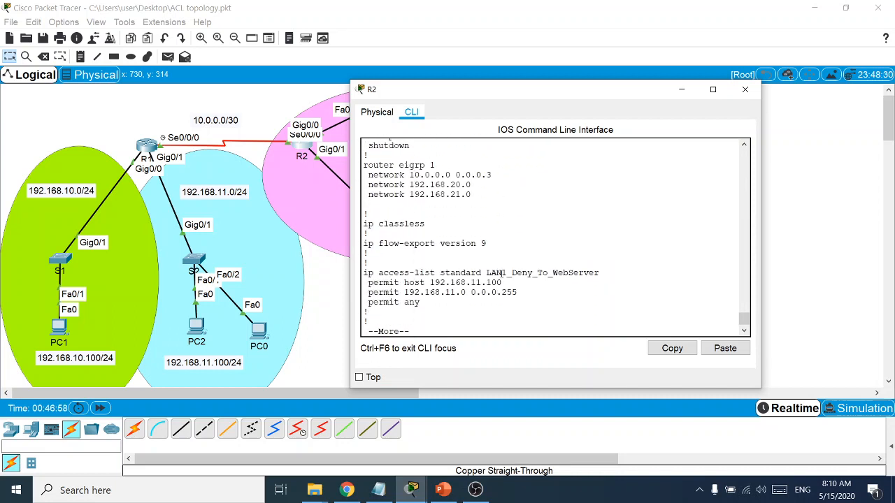
key(Return)
drag(366, 302, 362, 263)
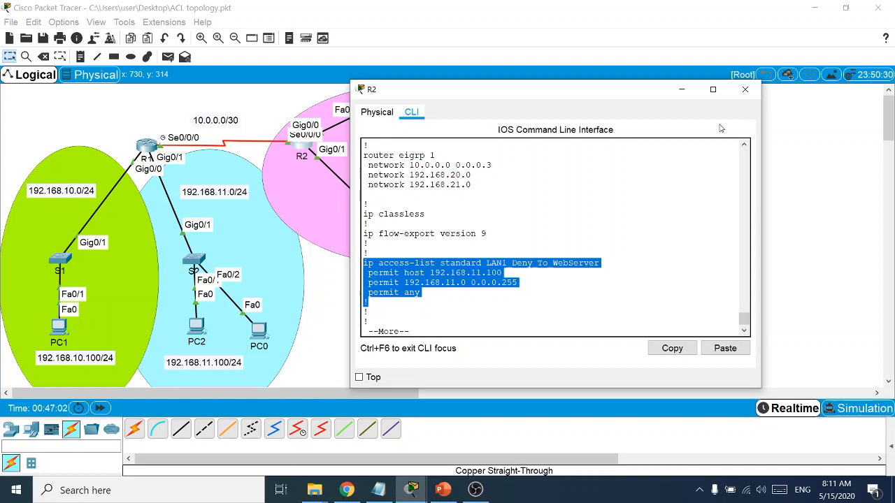
click(681, 89)
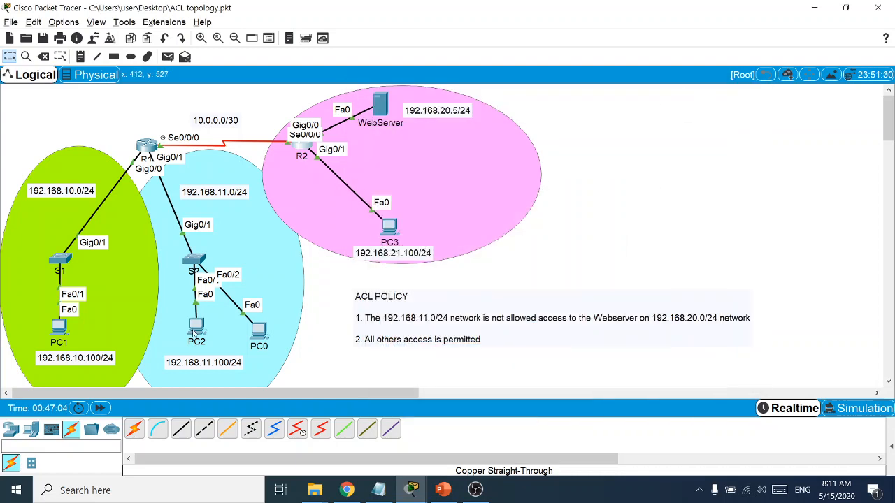
Browse to 192.168.20.5 in PC2's Desktop web browser
click(196, 328)
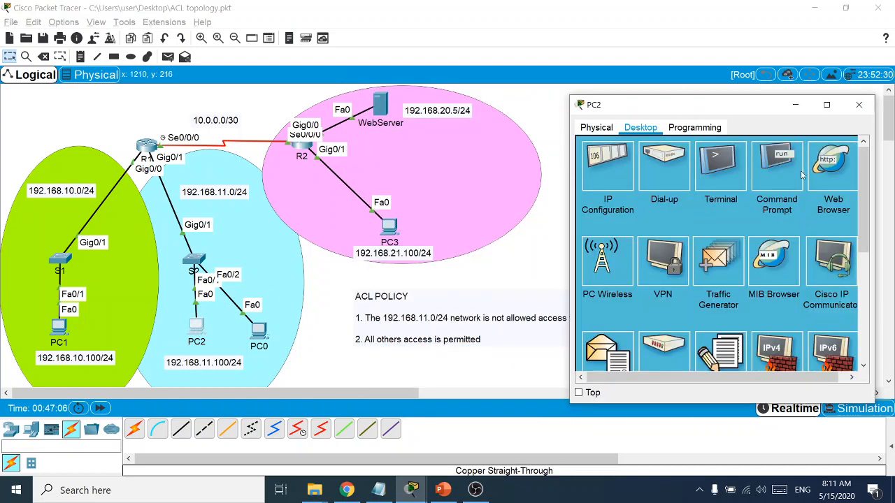
click(851, 165)
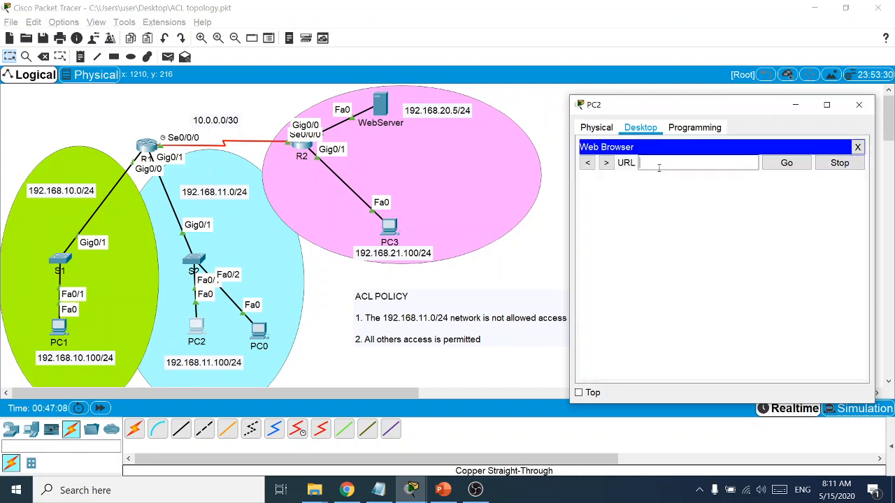
text(192.168.20.5)
key(Return)
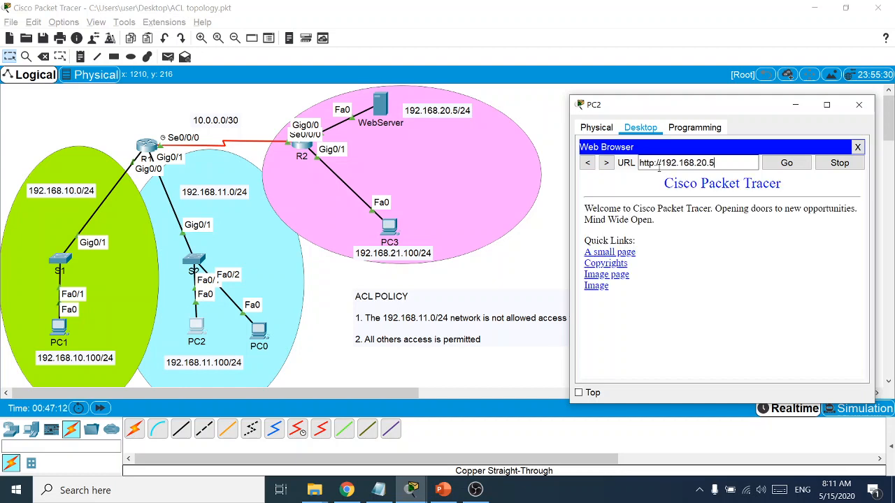
click(859, 104)
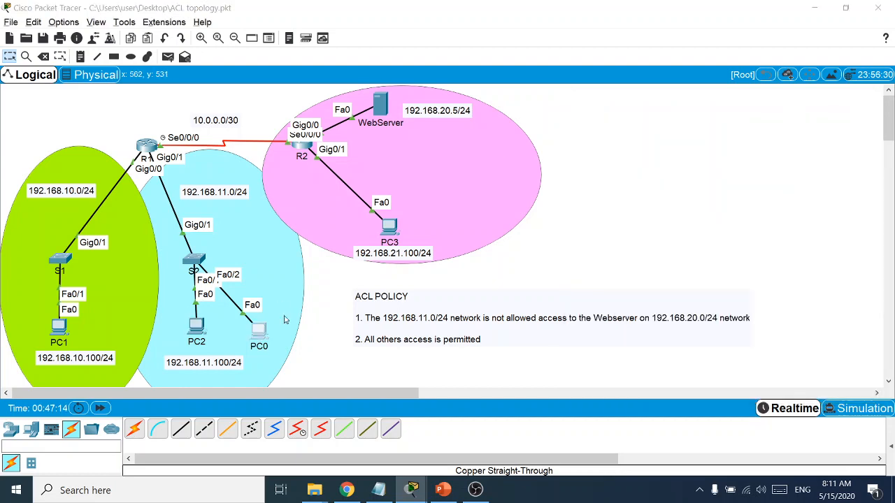
click(259, 330)
click(557, 140)
drag(414, 89, 684, 93)
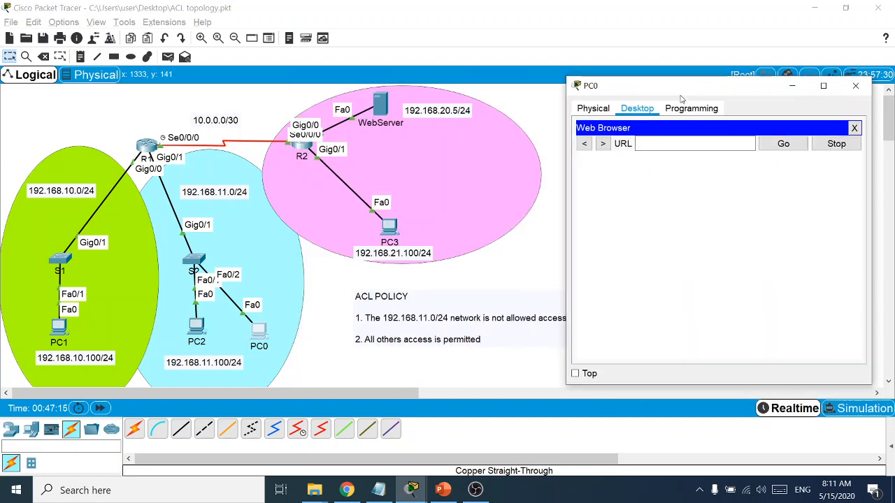
click(650, 145)
text(192.168)
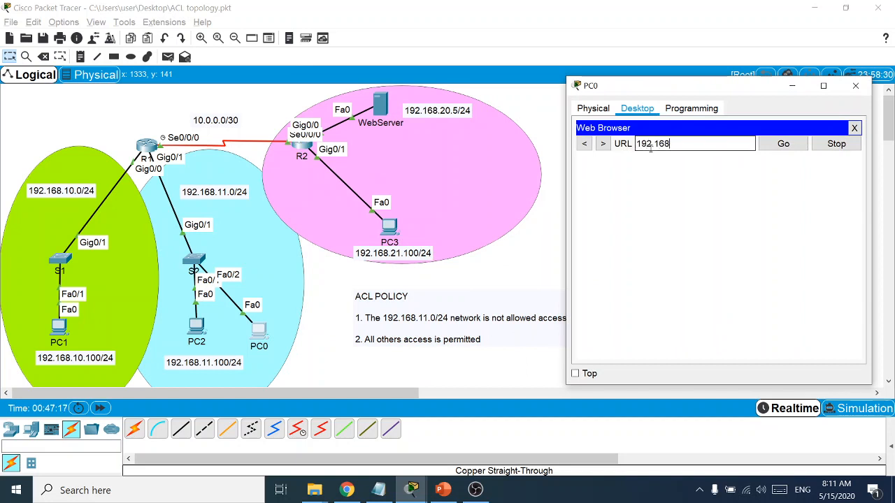
text(.20.5)
key(Return)
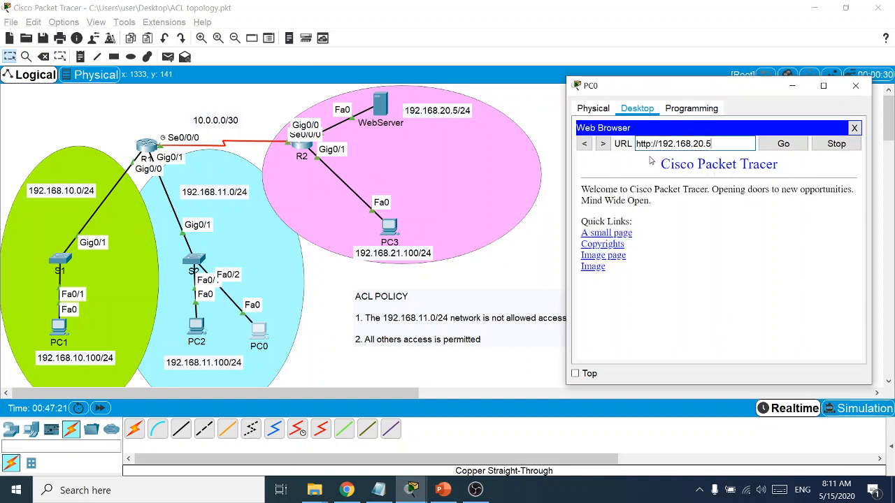
Close PC0's browser and briefly show then hide the ACL notes
click(854, 129)
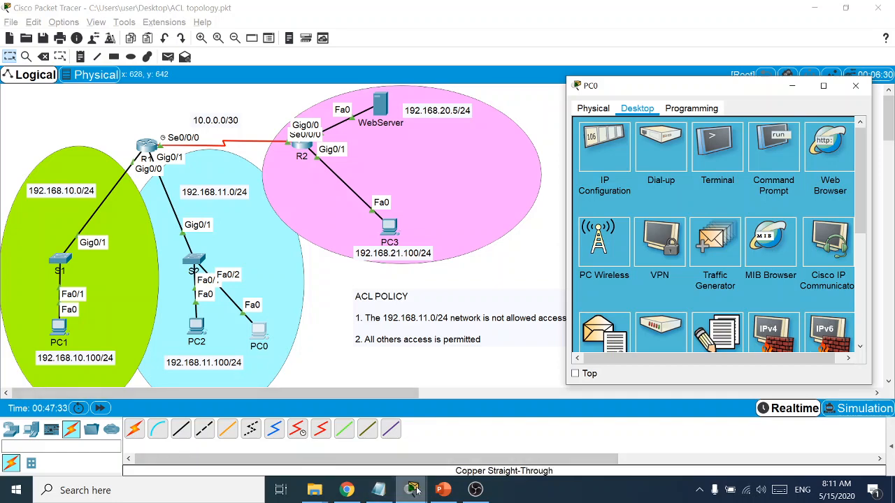
click(380, 491)
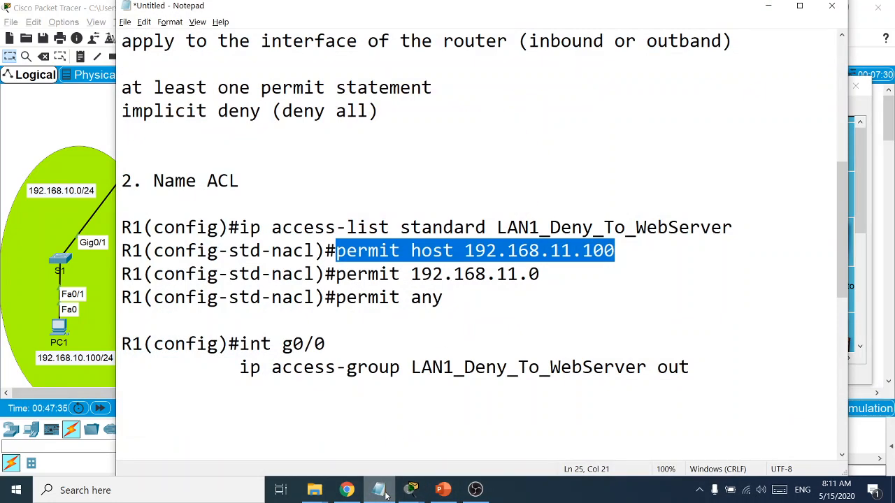
click(380, 492)
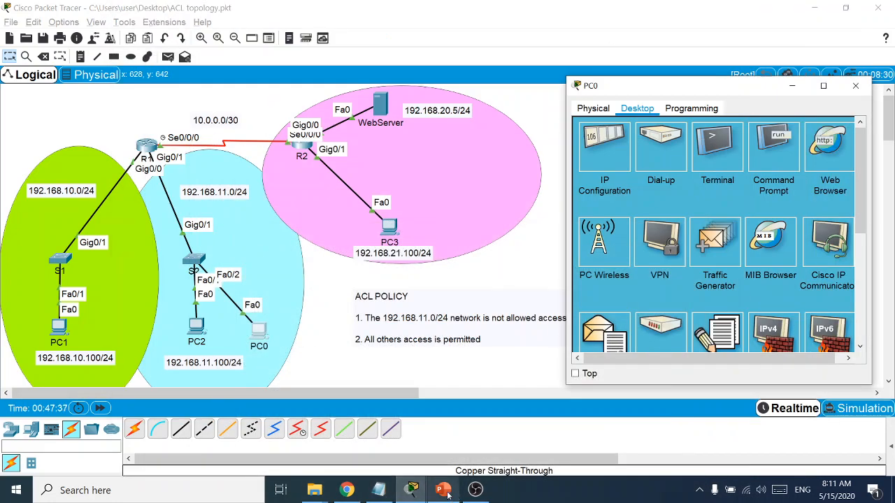
click(379, 491)
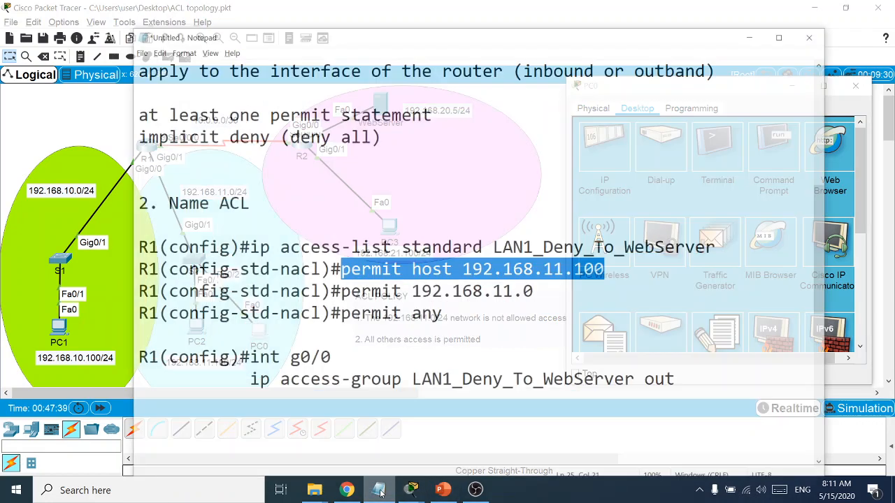
click(379, 491)
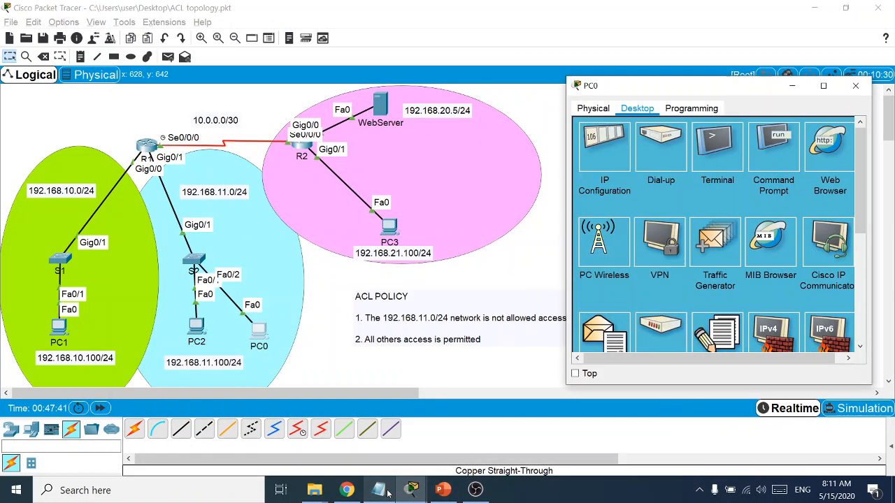
Show R2's ACL match counts with 'sh acc', then bring up the ENSA Module 5 slides
mouse_move(413, 491)
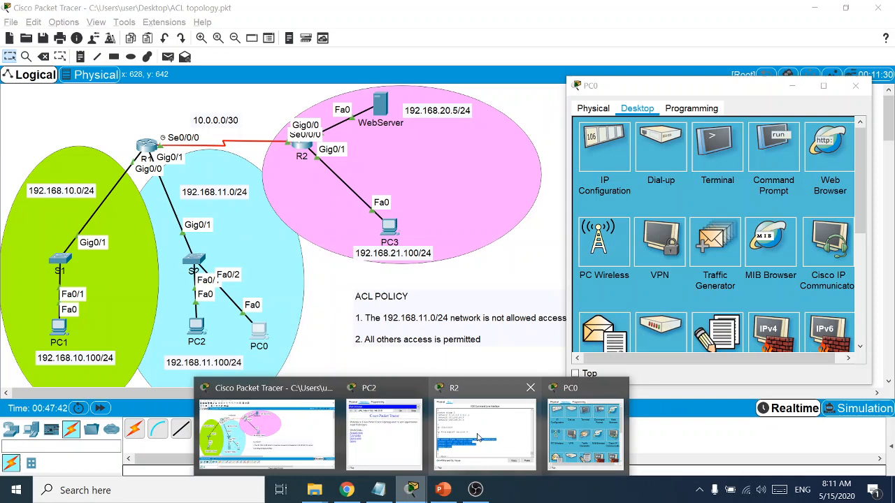
click(454, 397)
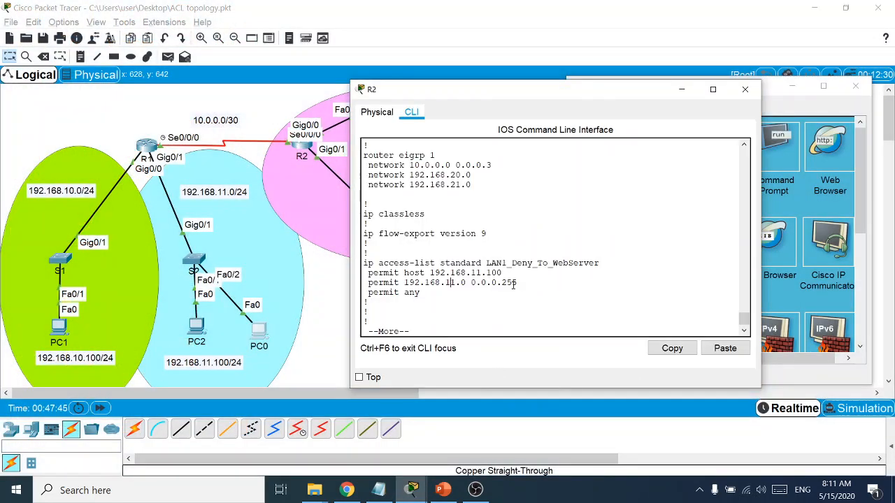
drag(517, 283, 362, 283)
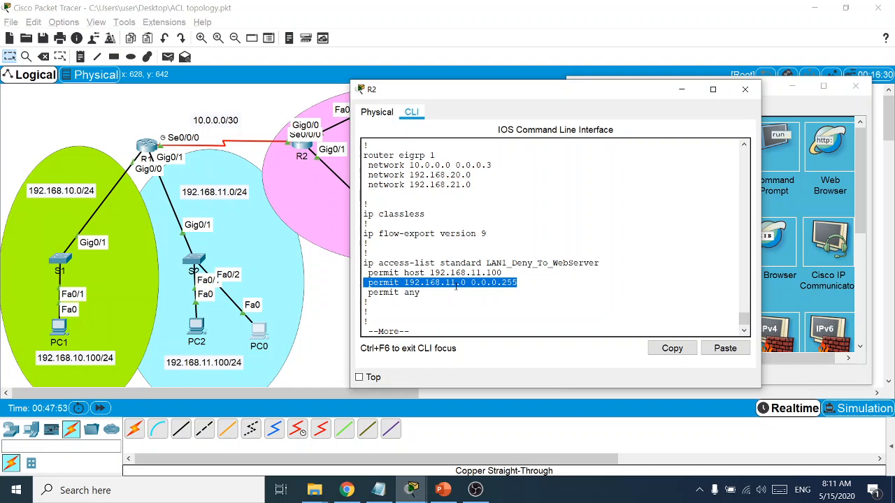
key(Return)
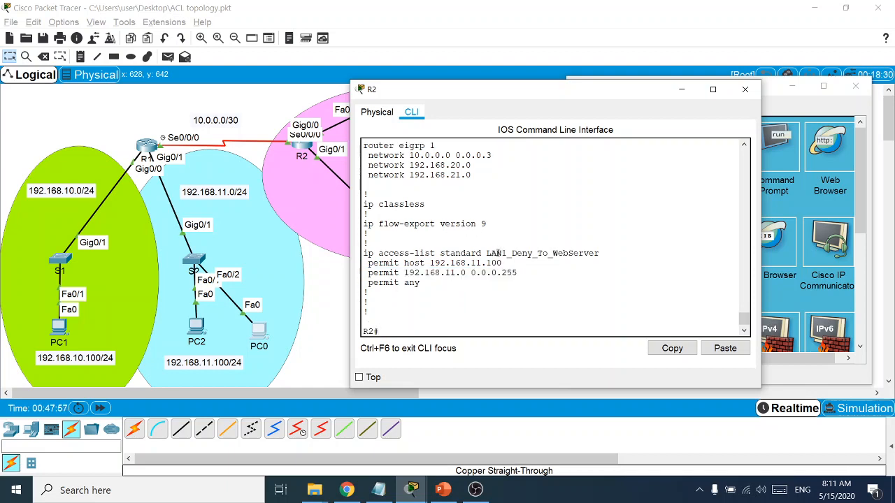
text(sh acc)
key(Return)
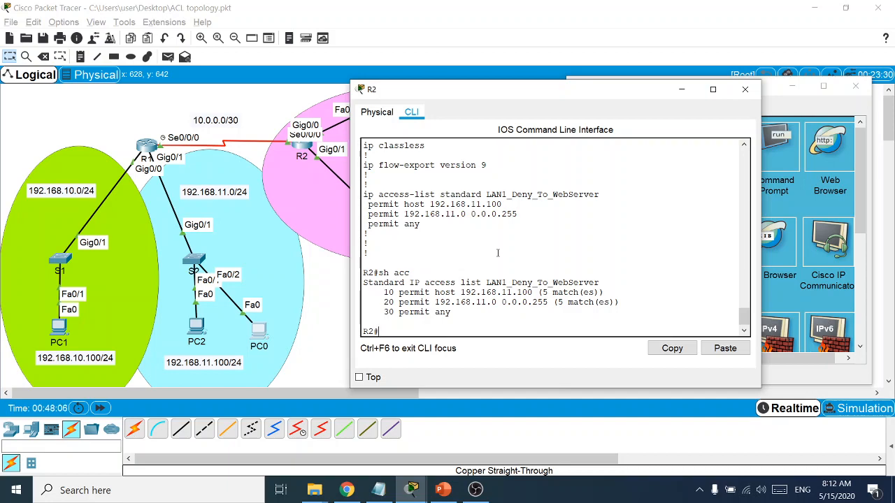
click(442, 490)
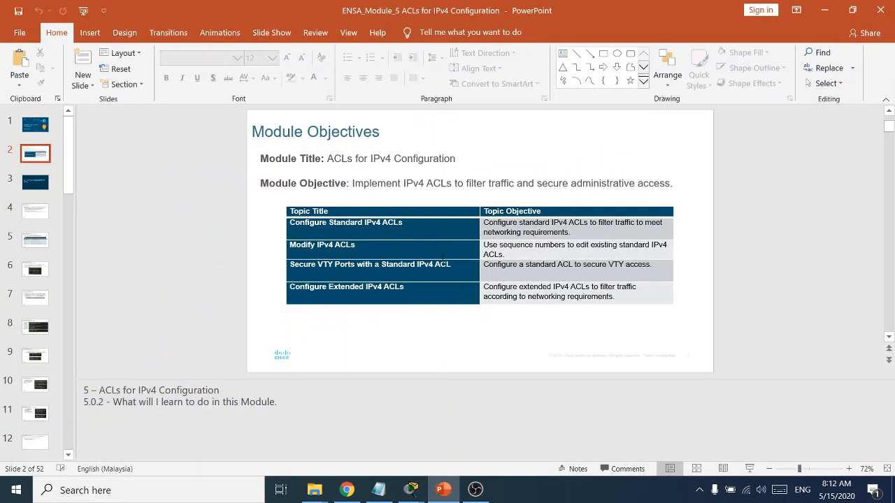
Advance the lecture to slide 17, Sequence Number Method, then return to R2's CLI
scroll(347, 232, down, 3)
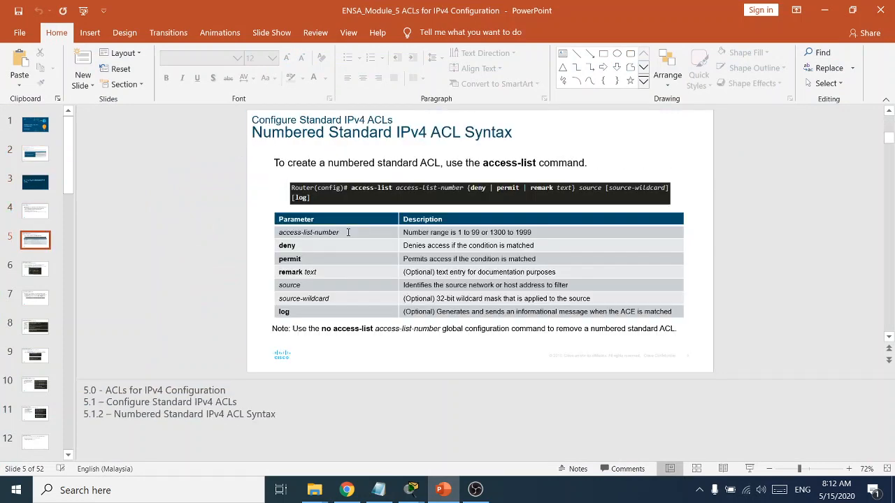
scroll(347, 232, down, 5)
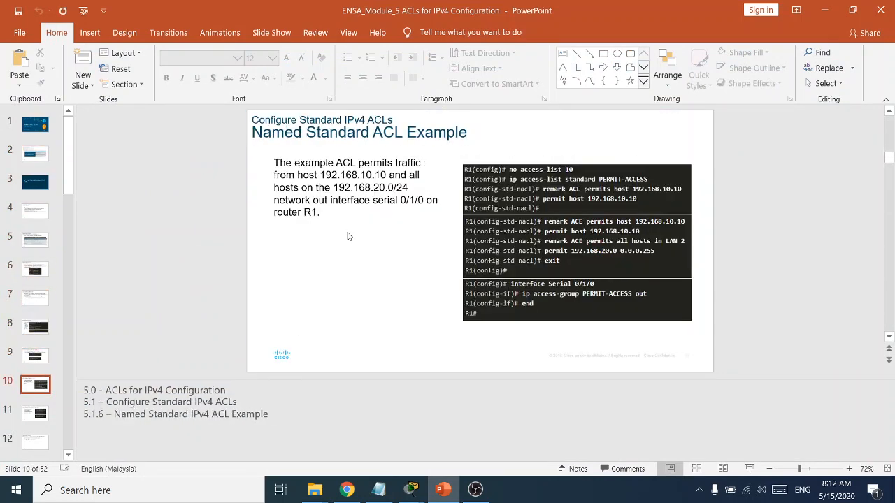
scroll(347, 235, down, 4)
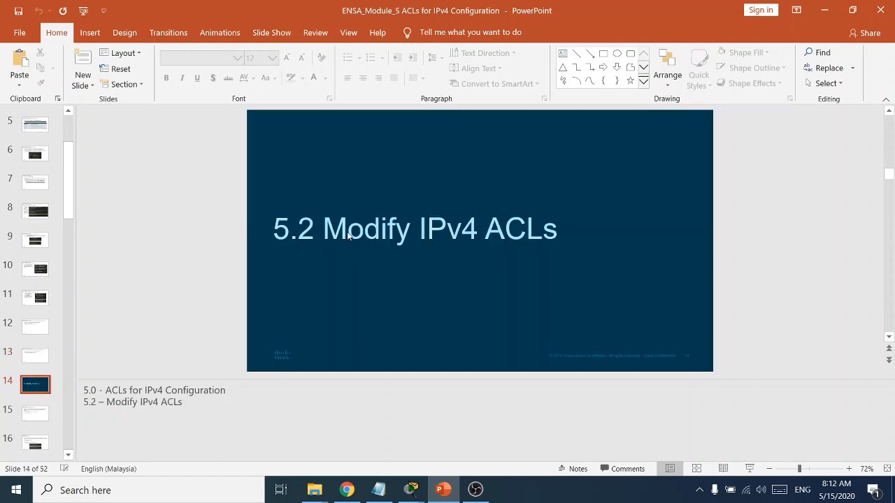
scroll(348, 234, down, 1)
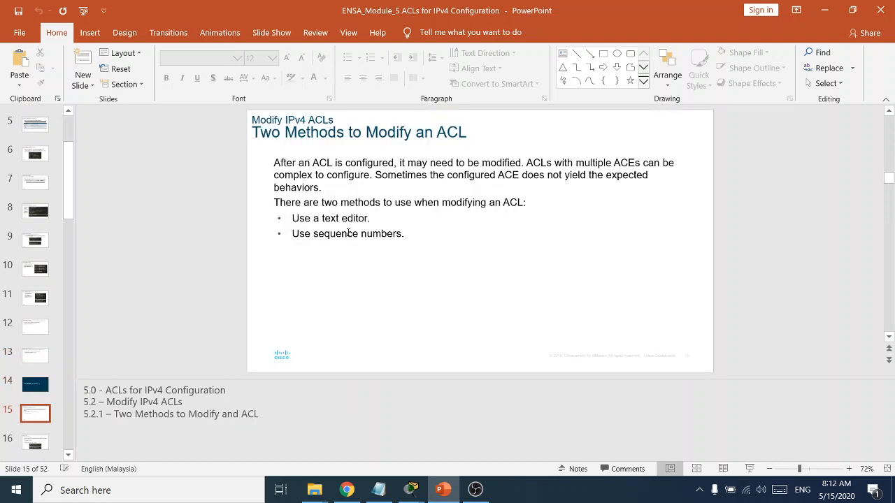
scroll(348, 233, down, 1)
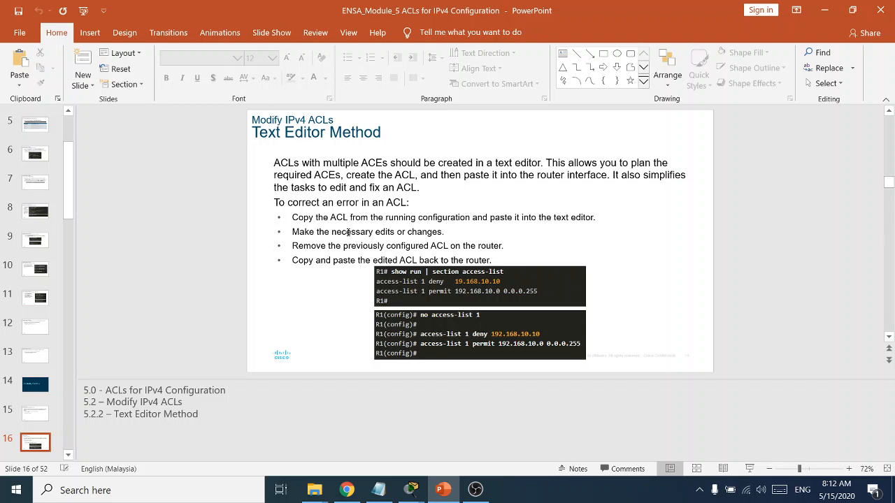
key(Page_Down)
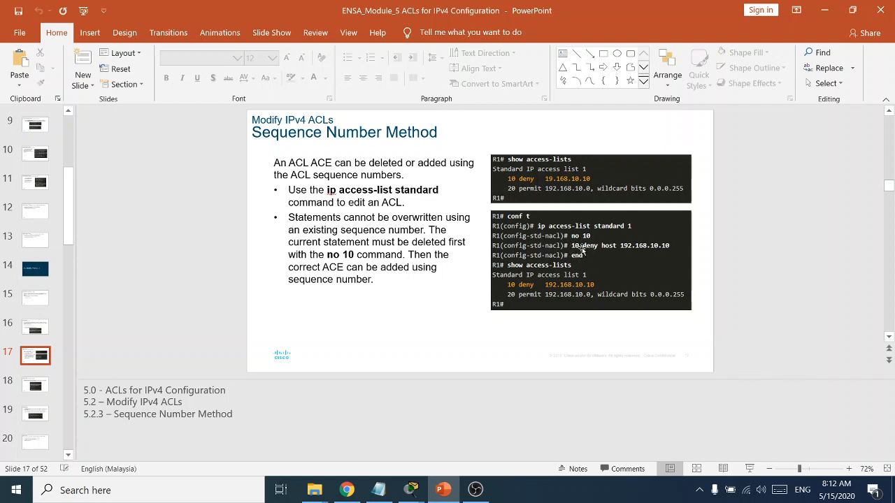
key(alt+Tab)
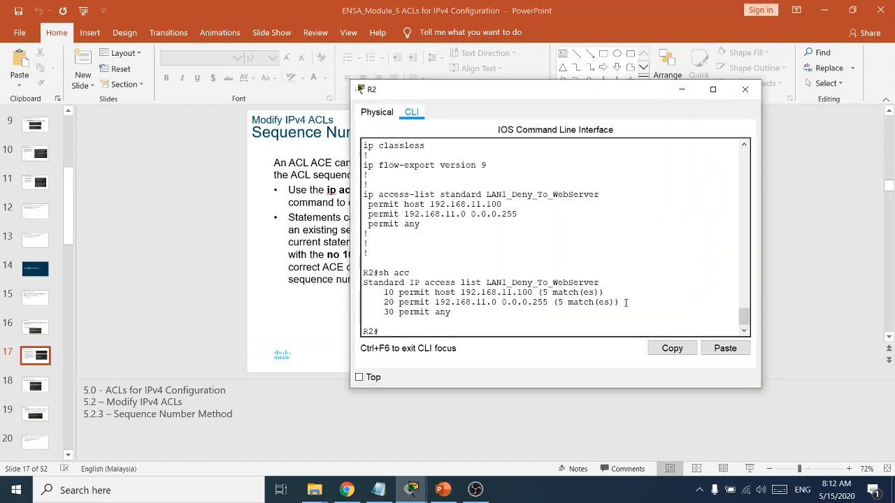
Enter global configuration mode on R2 with conf t
drag(625, 302, 383, 302)
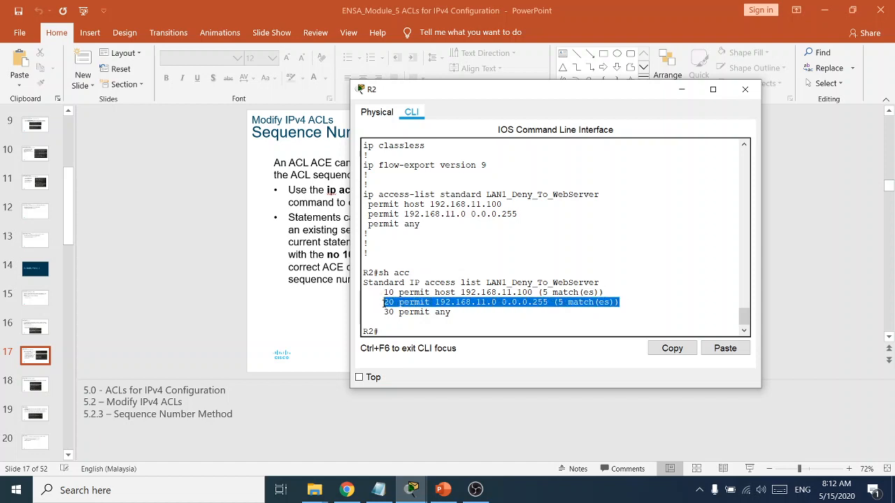
click(393, 332)
text(conf t)
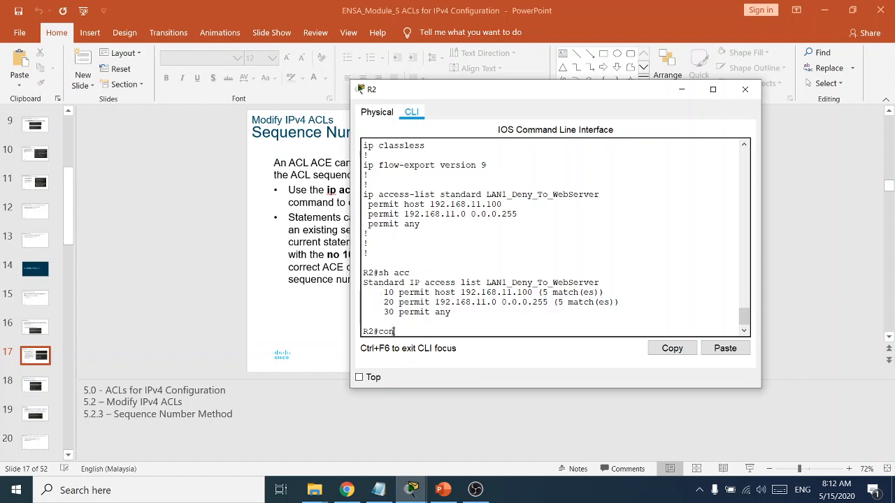
key(Return)
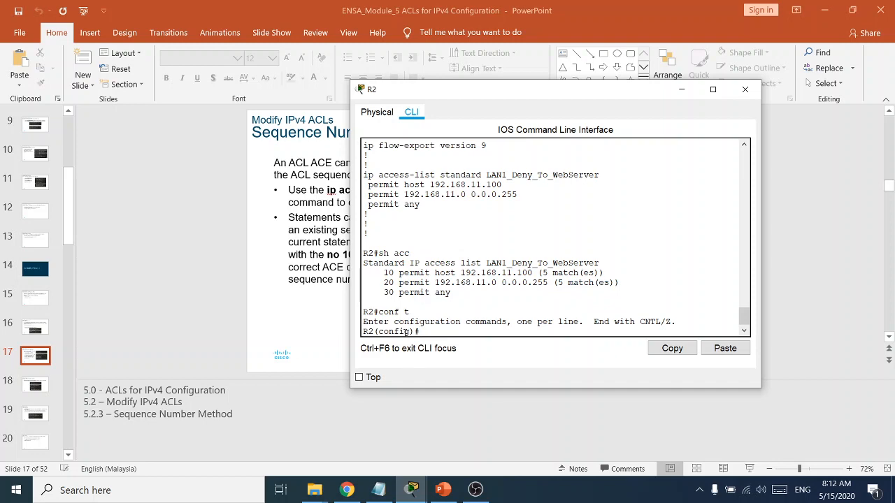
key(alt+Tab)
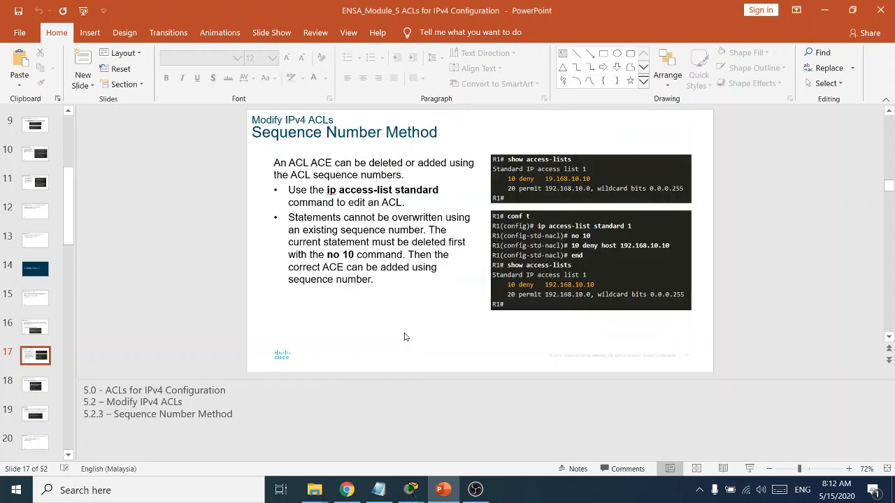
key(alt+Tab)
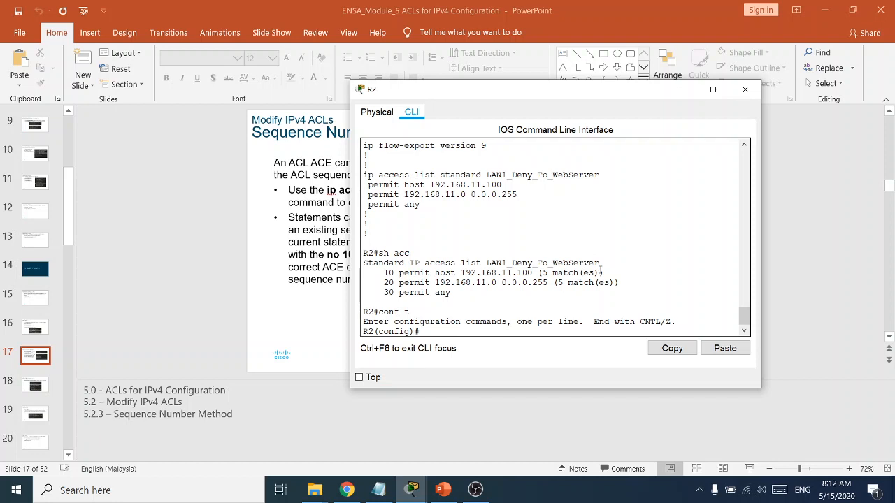
Open ACL LAN1_Deny_To_WebServer, re-running the command with the missing 'standard' keyword
text(p acc)
key(Tab)
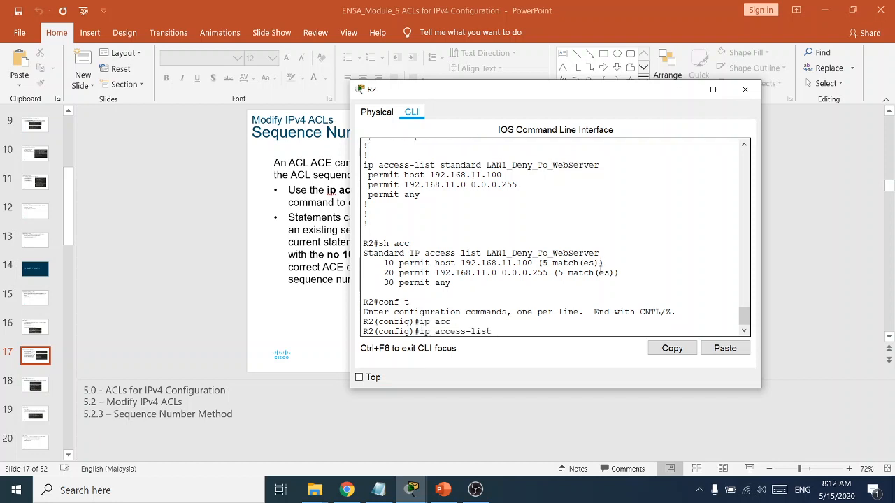
drag(604, 250, 484, 253)
right_click(493, 256)
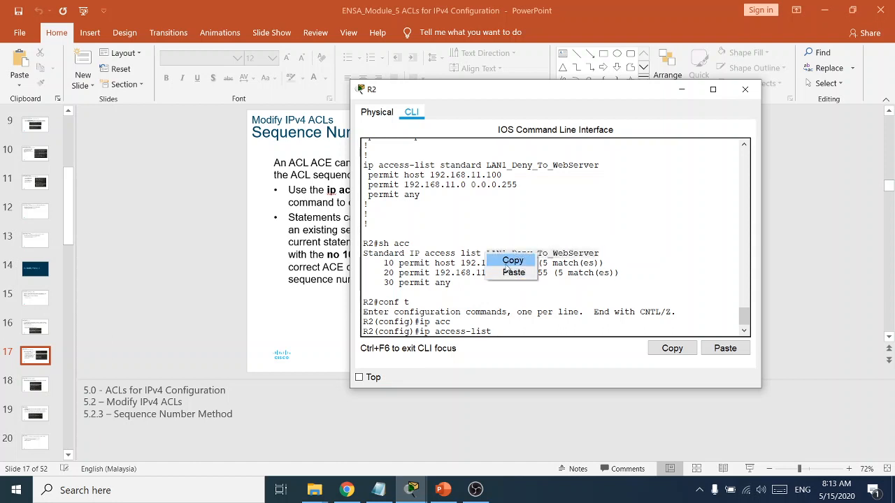
click(512, 260)
right_click(493, 333)
click(520, 349)
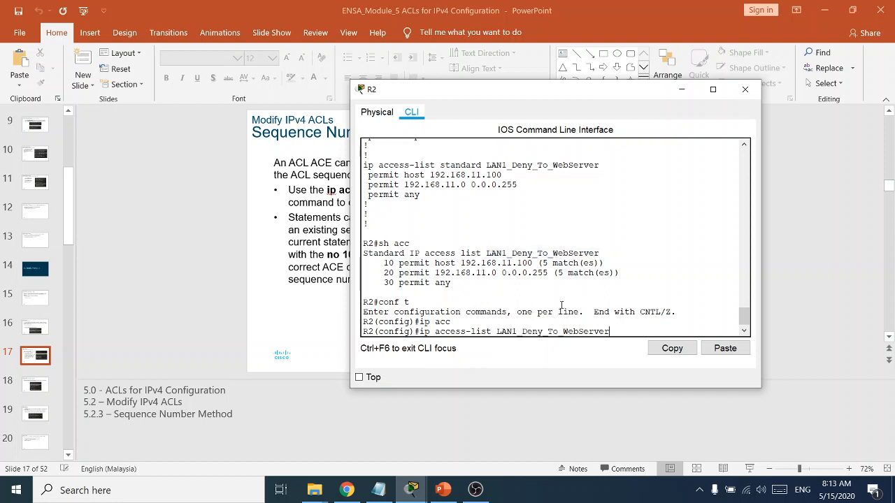
key(Return)
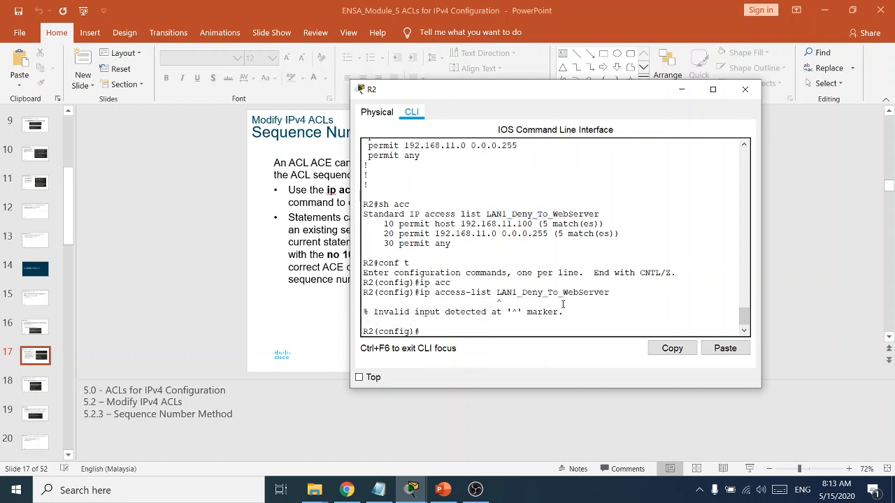
key(Up)
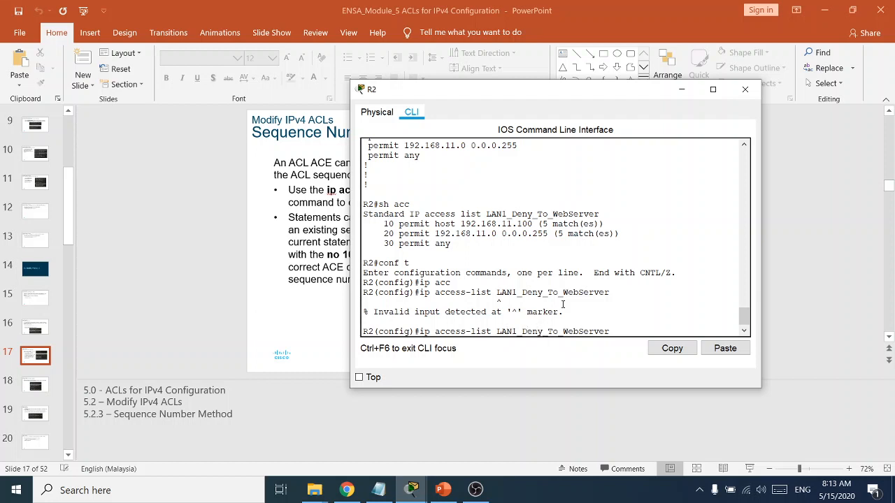
key(Left)
key(Left)
key(Left)
key(Left)
key(Left)
key(Left)
key(Left)
key(Left)
key(Left)
key(Left)
key(Left)
key(Left)
key(Left)
key(Left)
key(Left)
key(Left)
key(Left)
key(Left)
key(Left)
key(Left)
text(standar)
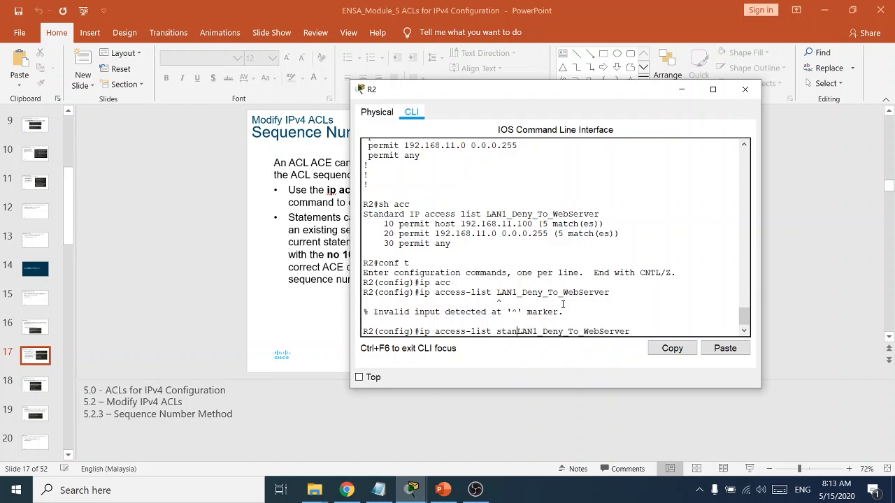
text(d)
key(Return)
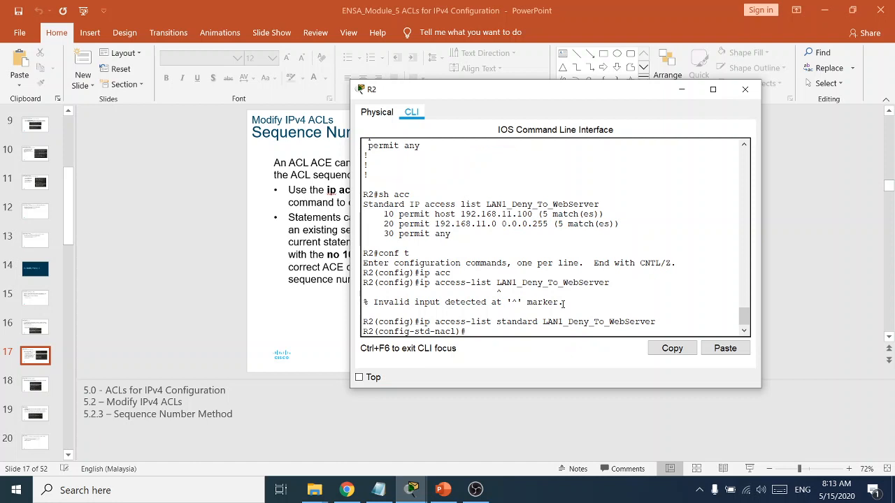
Remove entry 20 and re-add it as '20 deny 192.168.11.0 0.0.0.255'
text(no)
drag(631, 226, 383, 225)
click(495, 334)
text(20)
key(Return)
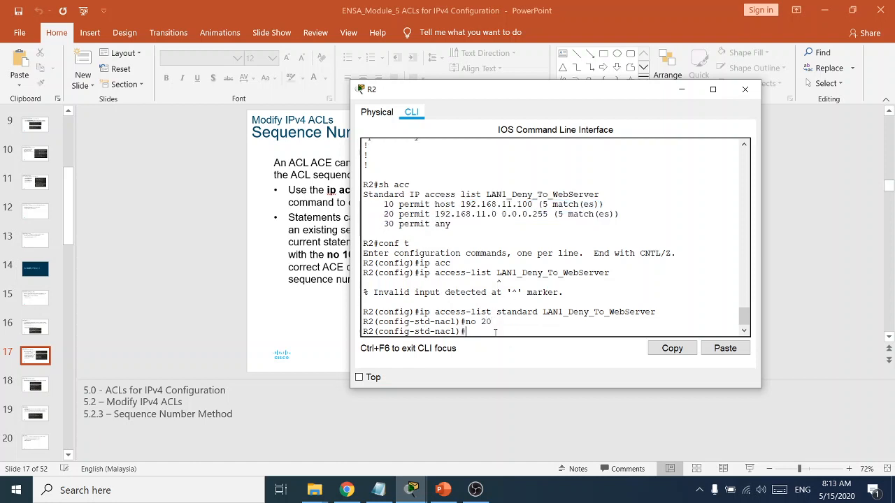
text(20 deny 192.168.11.0 0.0.0.255)
key(Return)
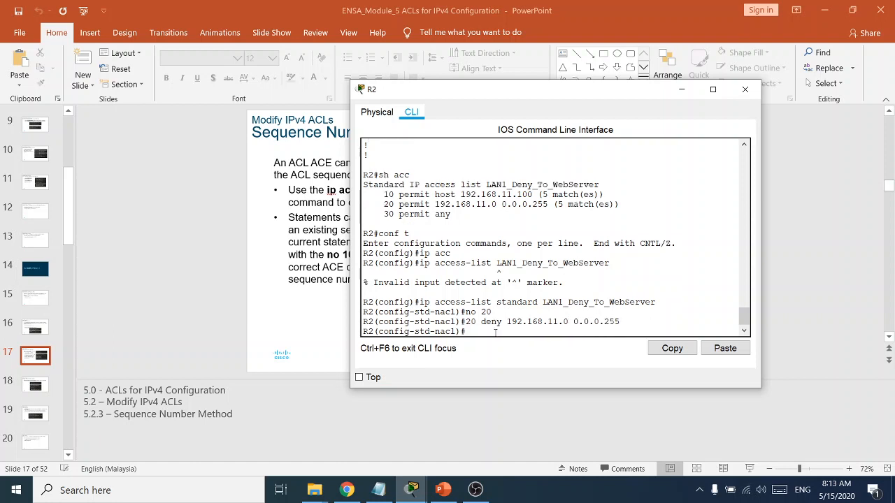
Exit configuration mode and confirm the new deny entry 20 in show access-lists
text(end)
key(Return)
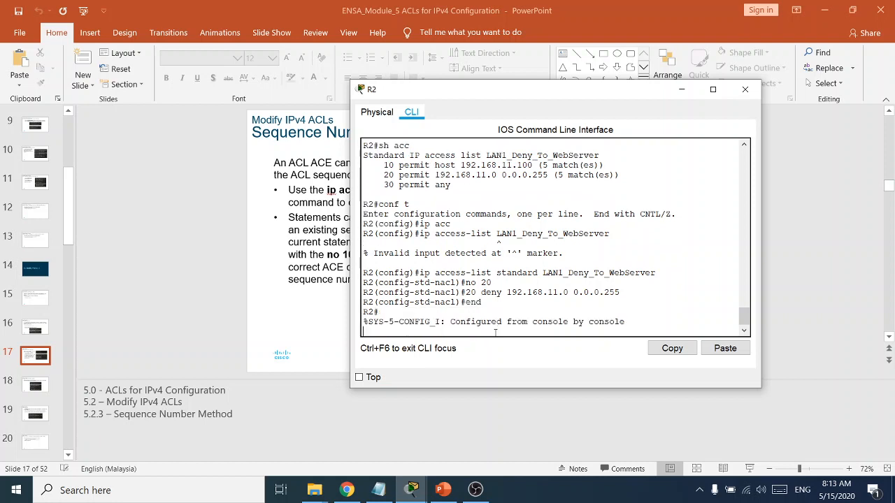
key(Return)
key(Return)
text(sh acc)
key(Tab)
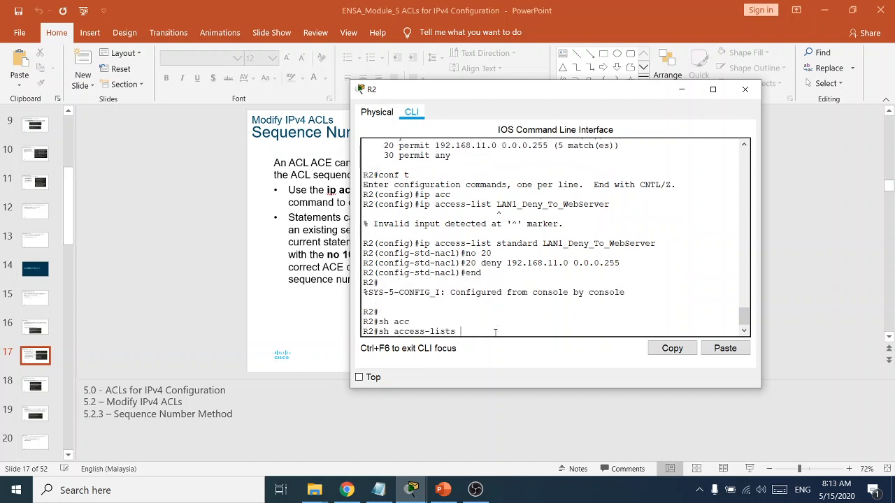
key(Return)
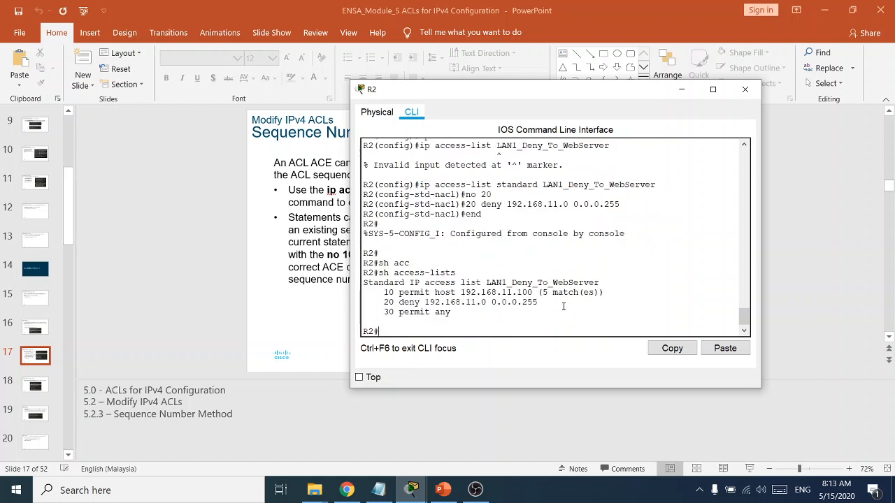
drag(563, 306, 377, 299)
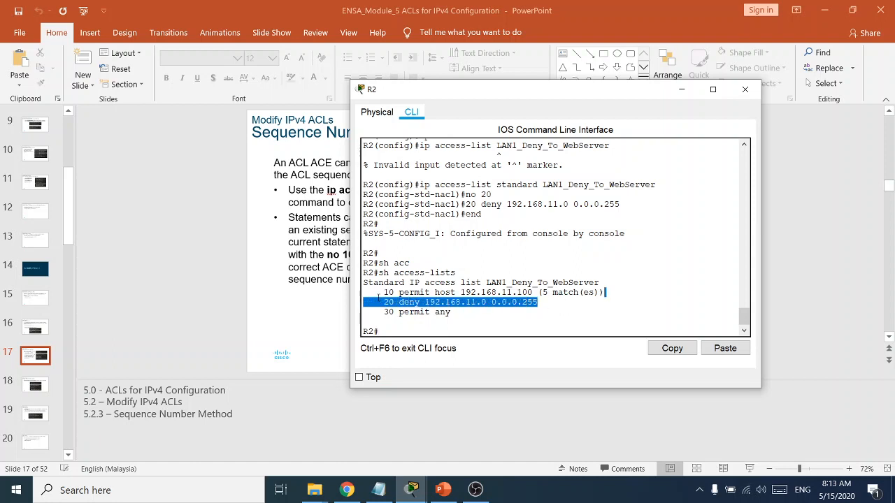
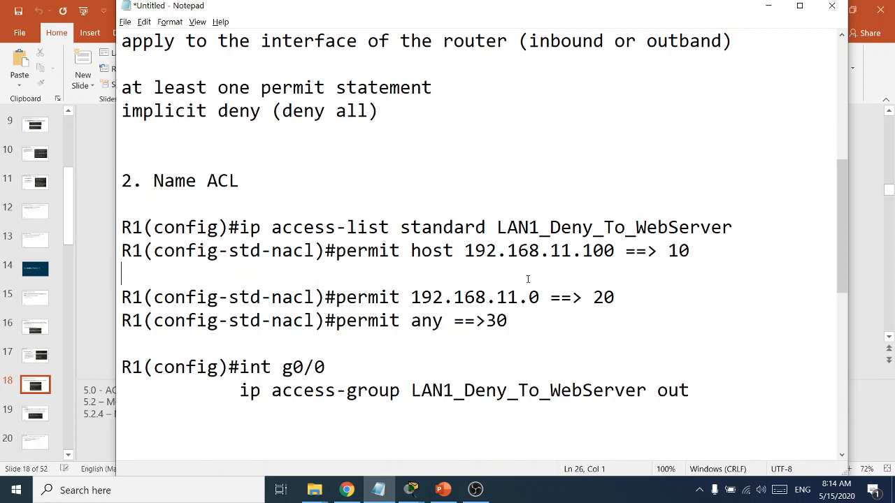
Add an indented '==> 15' marker under the host 192.168.11.100 note and bring up Cisco's sequence-numbering docs
key(Tab)
key(Tab)
key(Tab)
key(Tab)
key(Tab)
key(Tab)
text(==> 15)
mouse_move(445, 492)
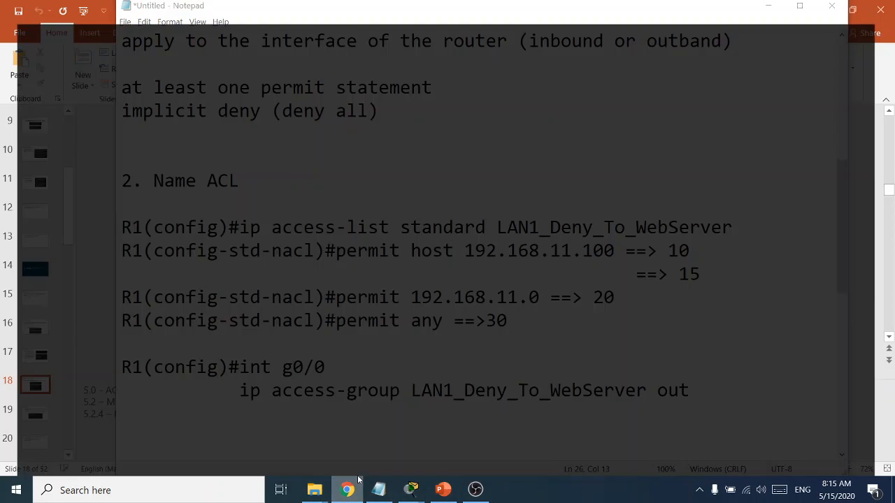
click(346, 490)
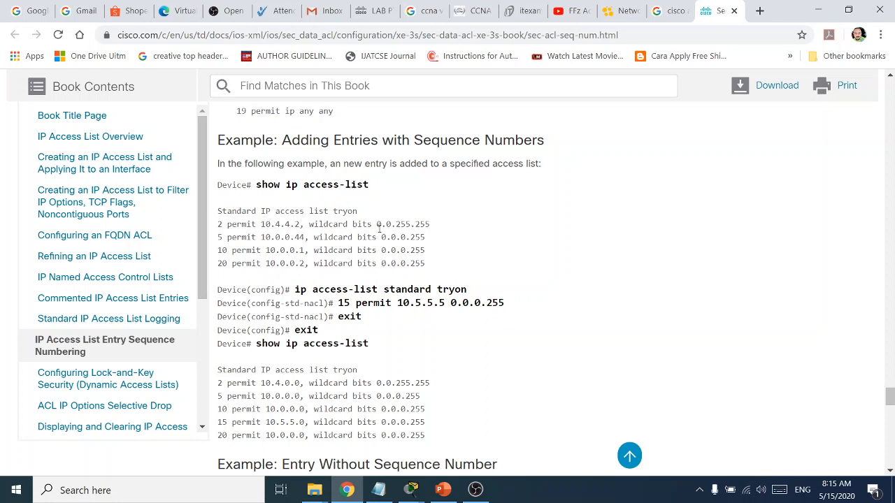
drag(433, 271, 218, 215)
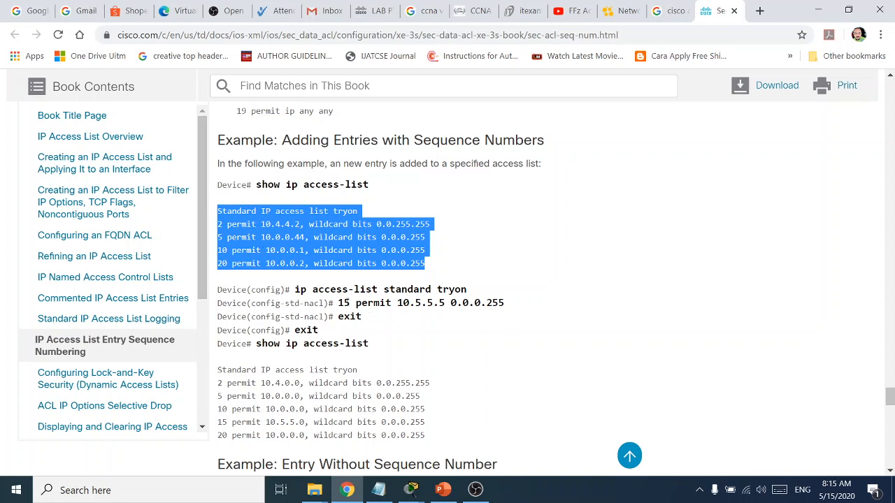
drag(344, 303, 329, 306)
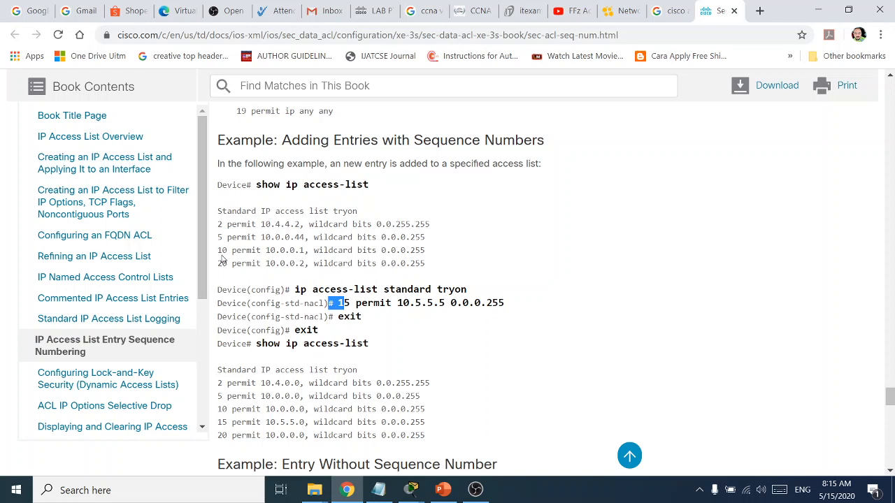
click(375, 319)
drag(471, 291, 304, 289)
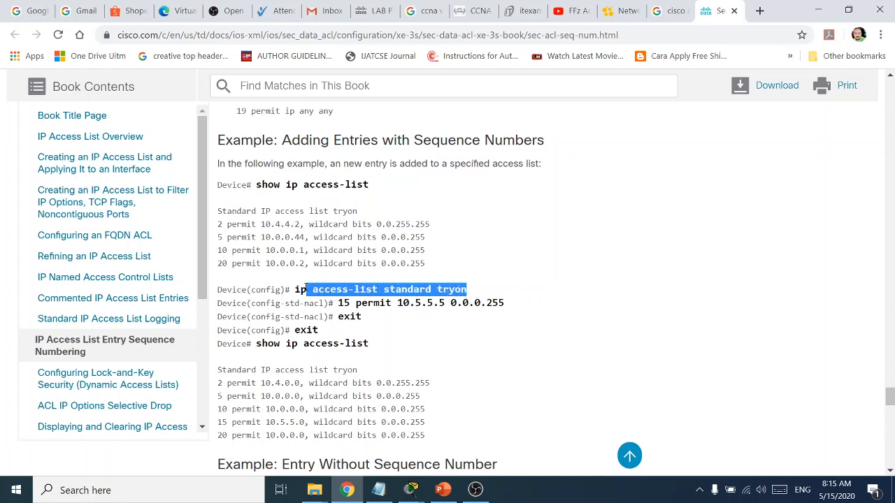
drag(380, 319, 349, 303)
click(339, 304)
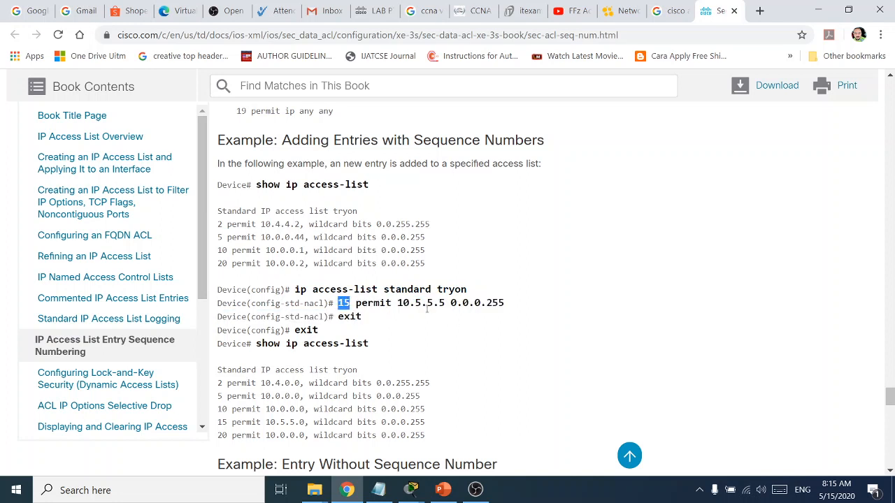
scroll(374, 357, down, 3)
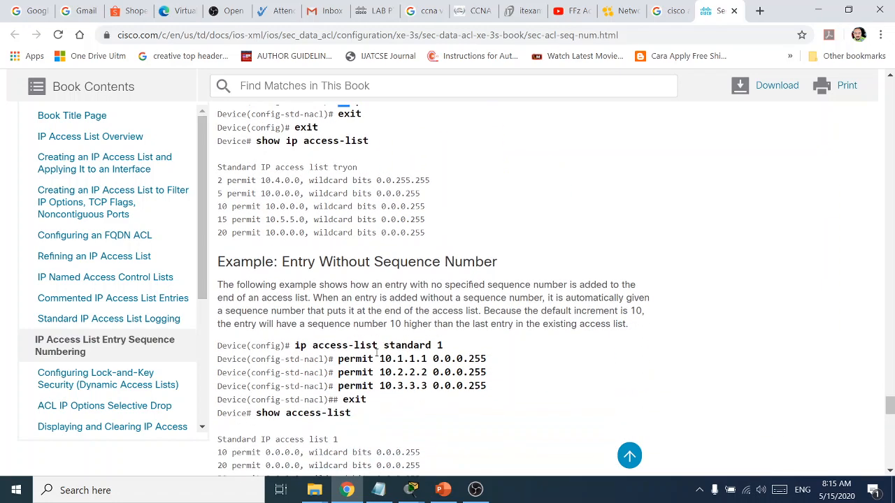
scroll(377, 345, up, 10)
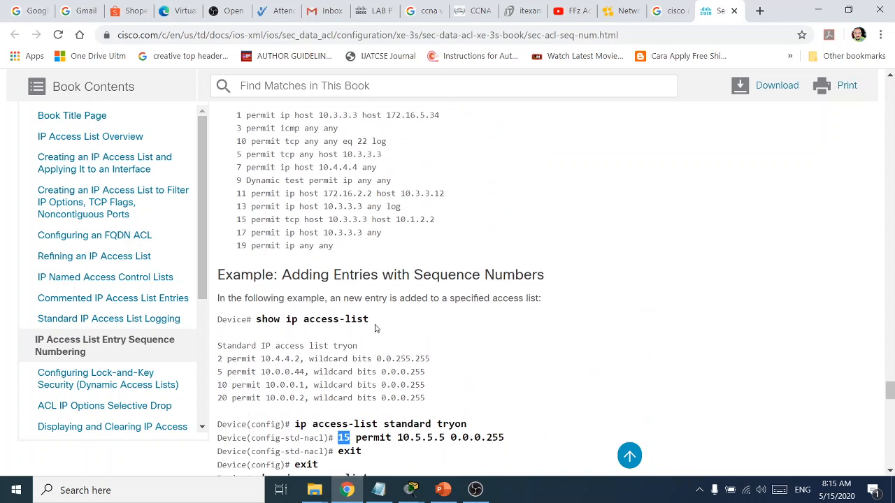
scroll(375, 329, up, 4)
scroll(341, 353, down, 1)
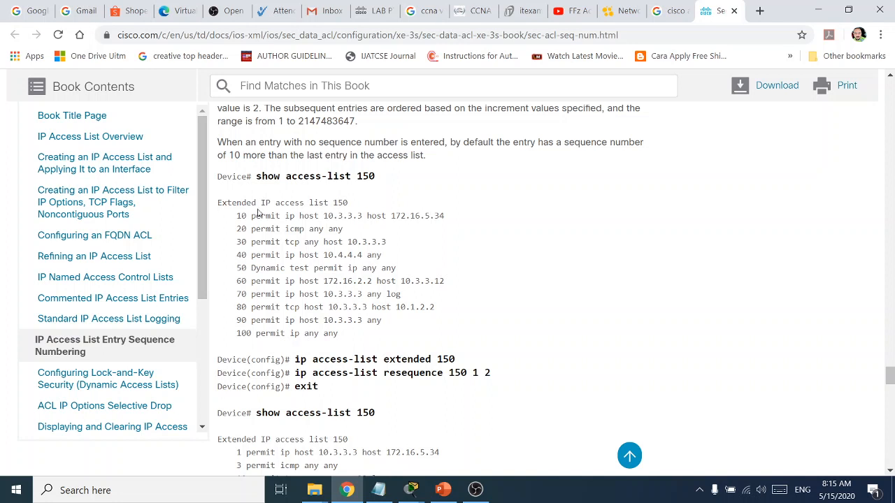
drag(238, 216, 252, 333)
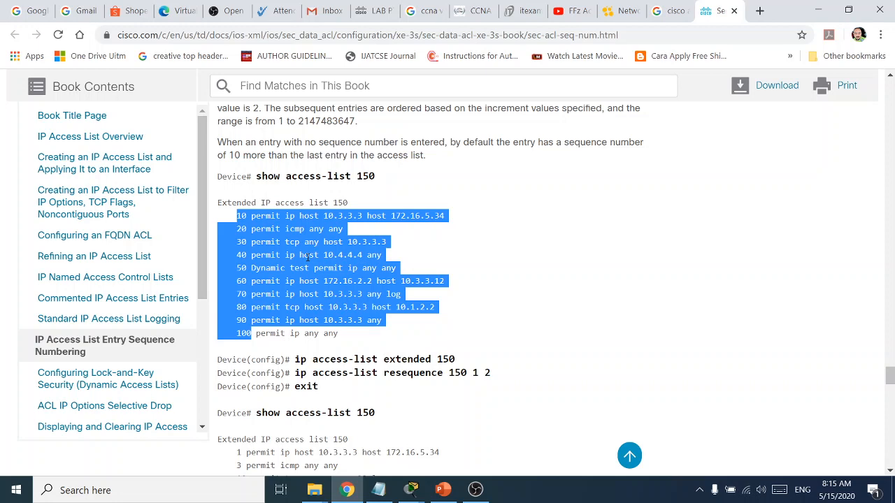
click(457, 359)
drag(456, 359, 436, 359)
drag(376, 176, 355, 176)
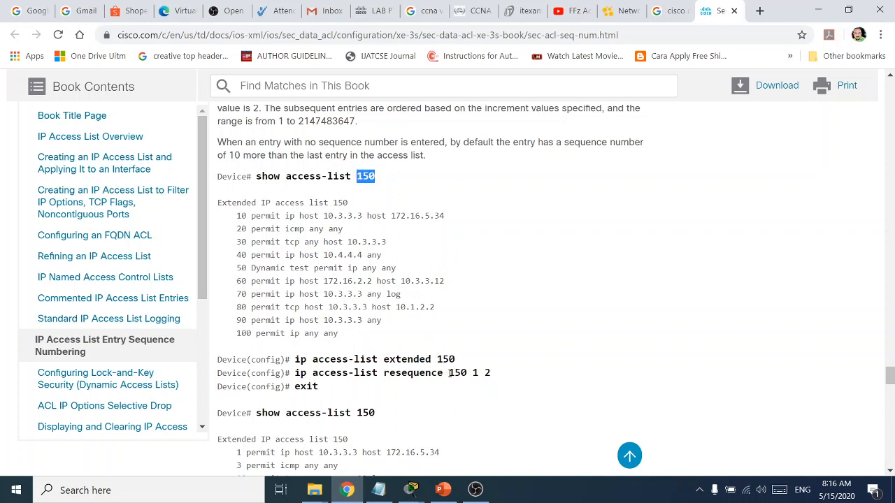
drag(494, 373, 294, 373)
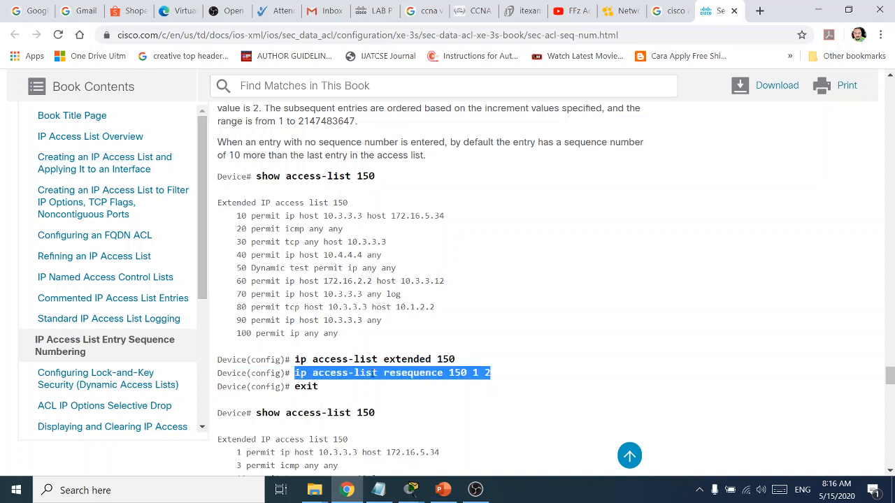
drag(496, 374, 385, 375)
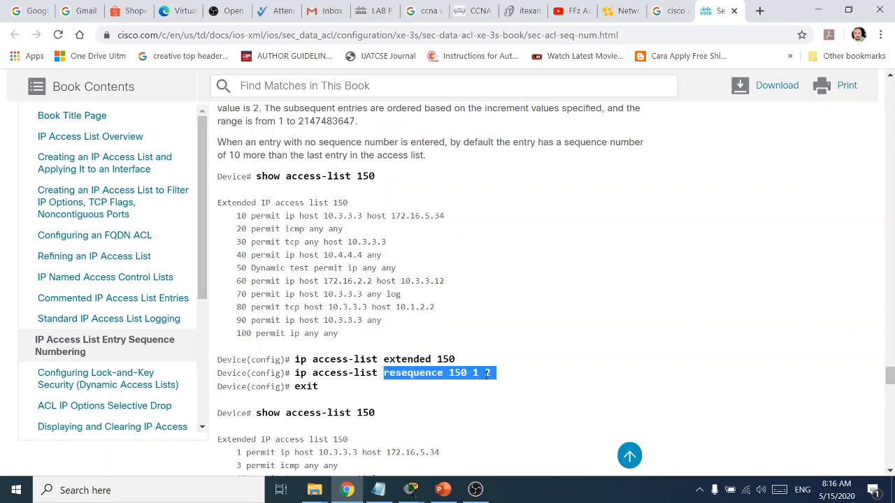
scroll(479, 377, down, 1)
scroll(383, 353, down, 1)
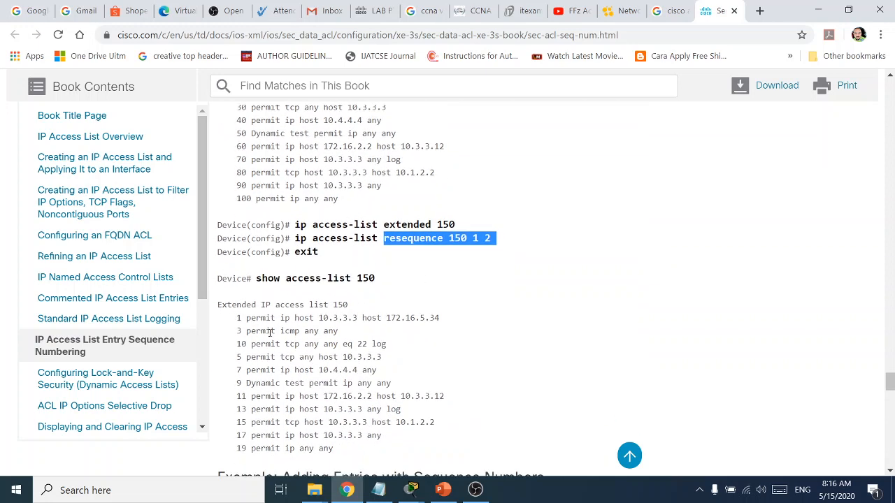
click(472, 239)
drag(472, 238, 479, 238)
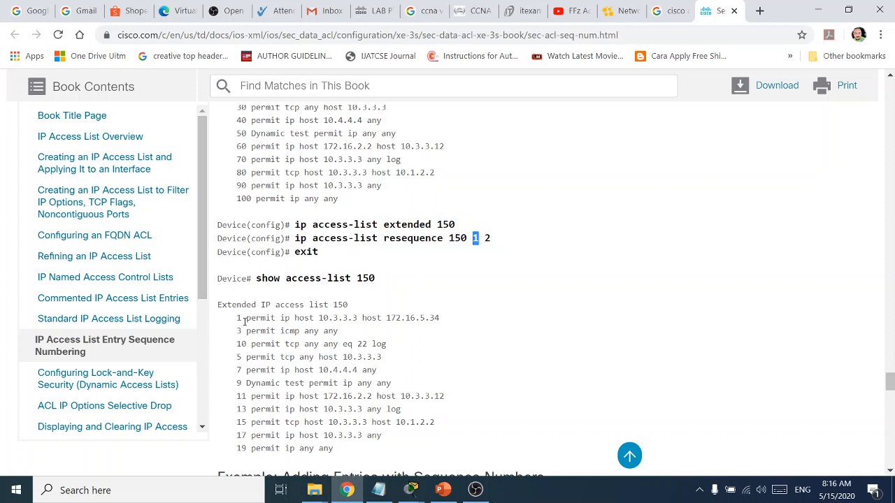
scroll(245, 321, down, 1)
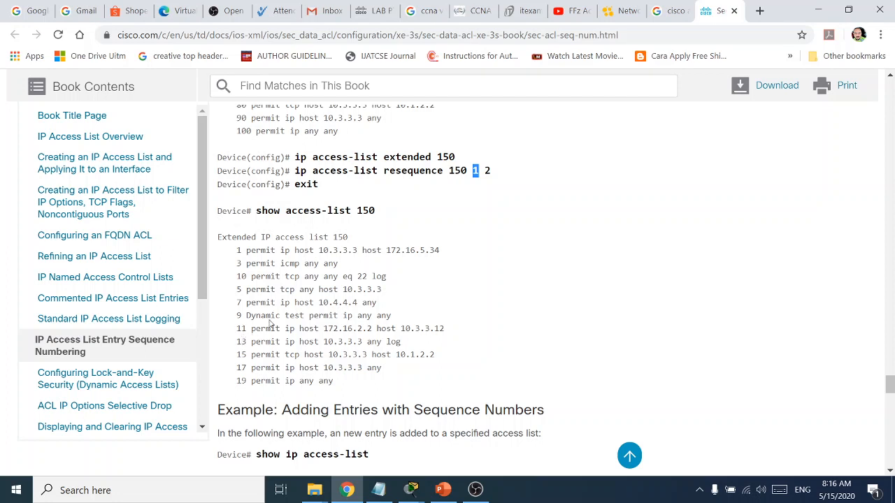
drag(242, 252, 237, 252)
click(239, 262)
drag(242, 289, 238, 289)
drag(491, 171, 484, 171)
Back in the notes, delete 'config-std-nacl)' so the line reads 'R1(#permit any ==>30'
click(817, 10)
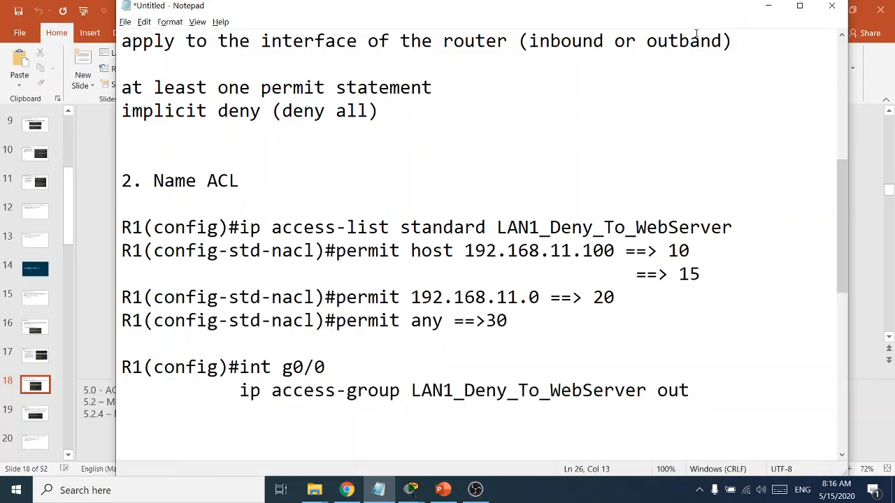
click(767, 6)
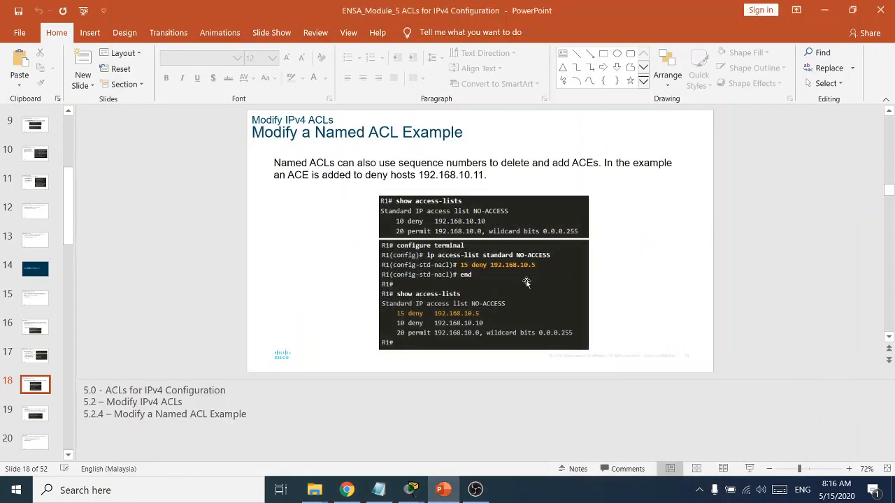
click(378, 489)
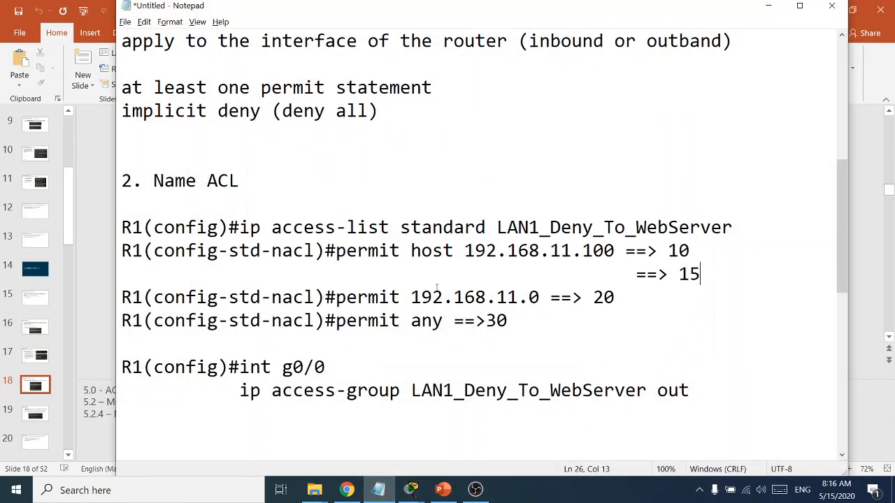
drag(326, 320, 153, 321)
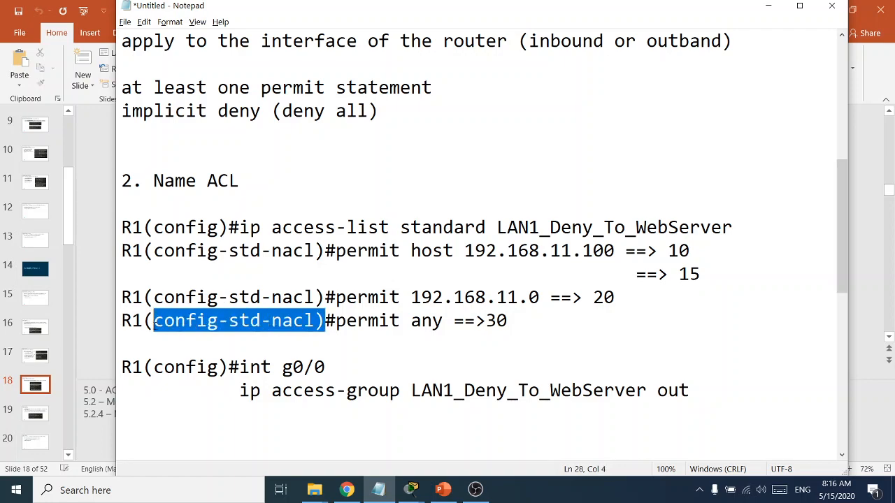
key(Delete)
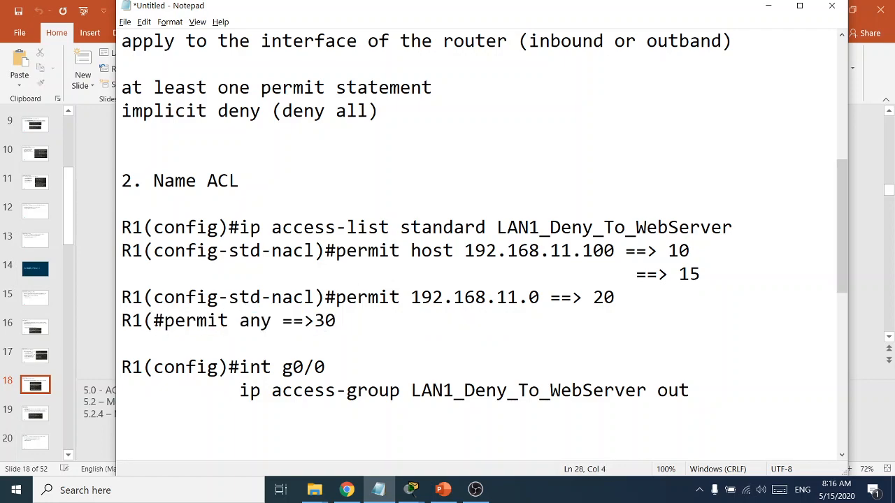
Minimize the notes and the slides to bring Packet Tracer back in front
scroll(319, 174, up, 3)
scroll(333, 207, down, 10)
scroll(333, 207, up, 5)
scroll(382, 275, down, 4)
drag(379, 227, 123, 157)
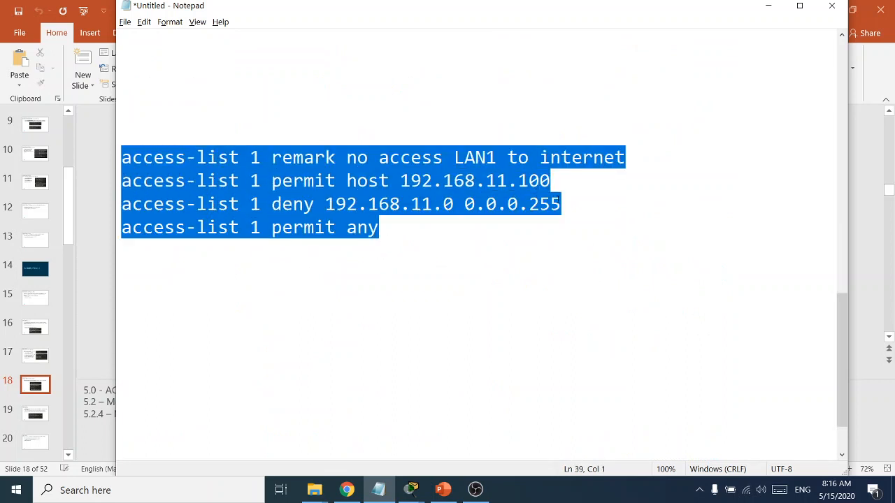
click(768, 5)
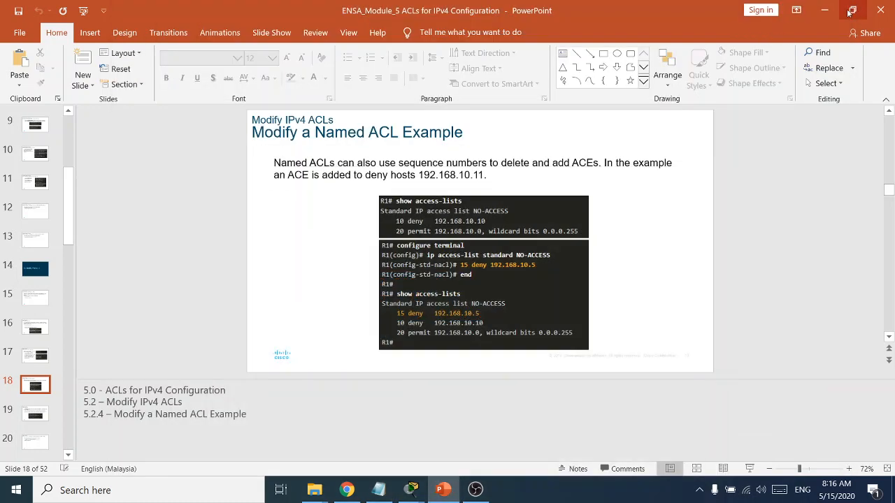
click(825, 9)
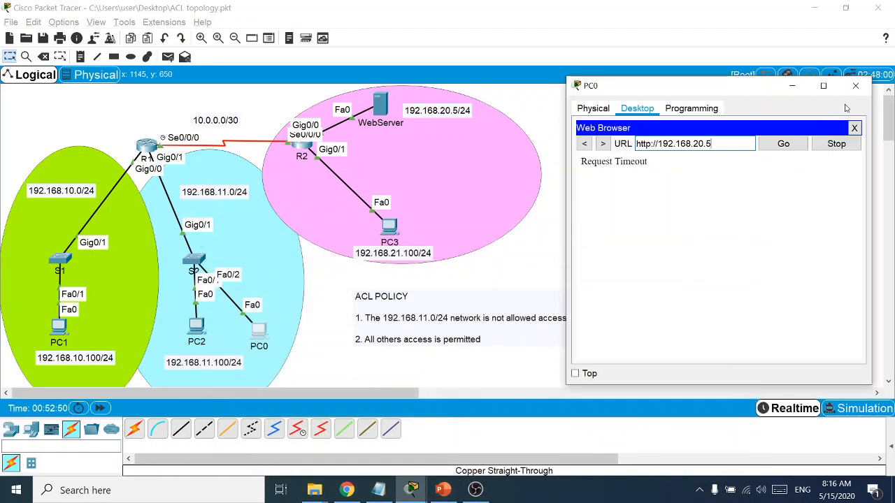
Close PC0's web browser and open PC1's Command Prompt
click(855, 86)
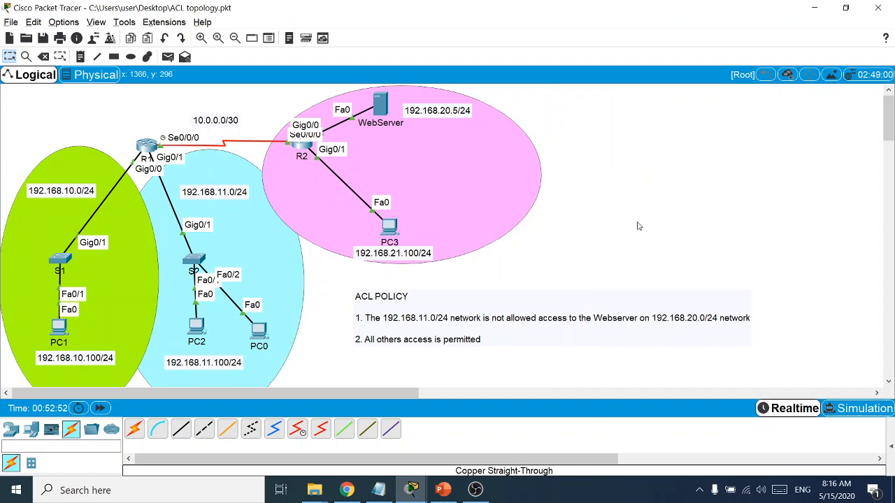
click(63, 327)
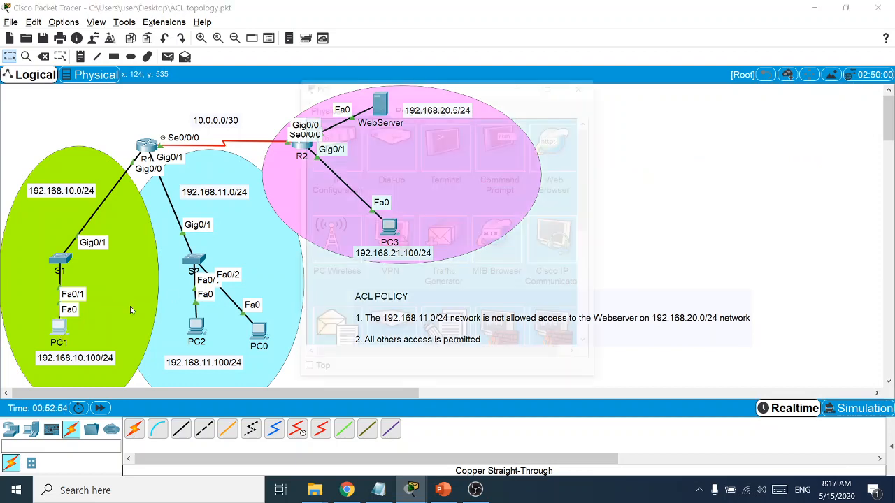
drag(419, 80, 634, 83)
click(745, 160)
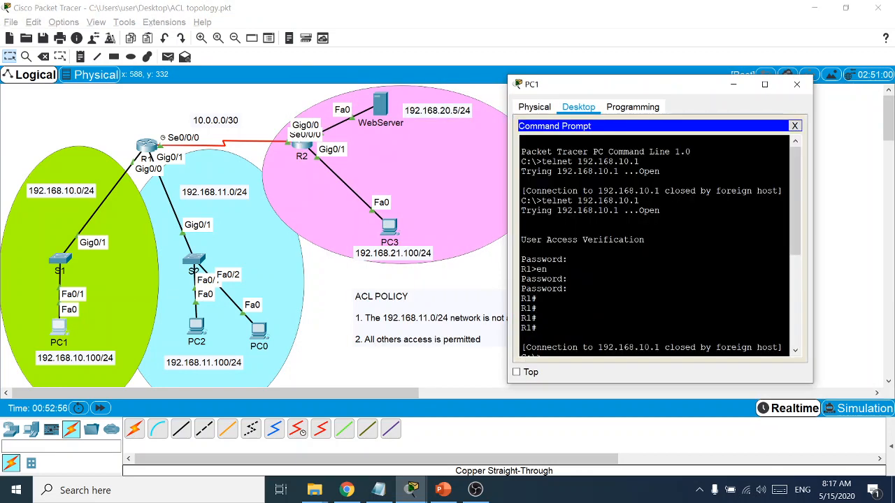
click(793, 128)
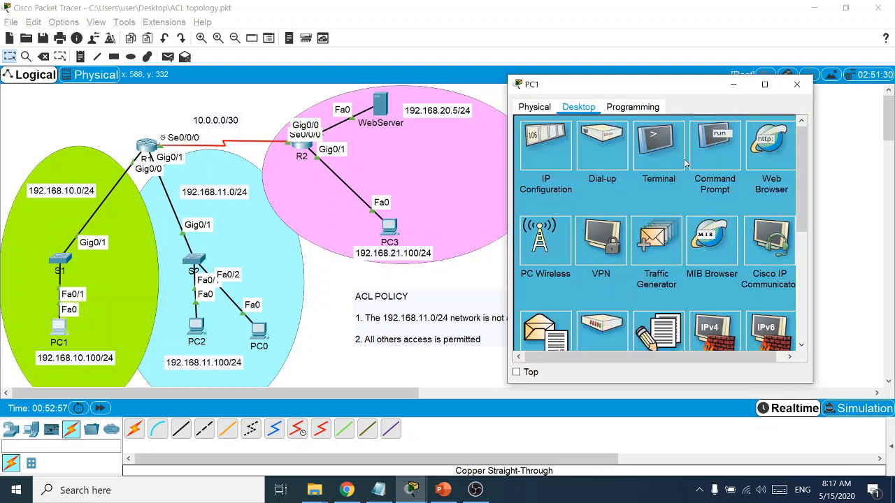
click(720, 145)
drag(619, 86, 674, 73)
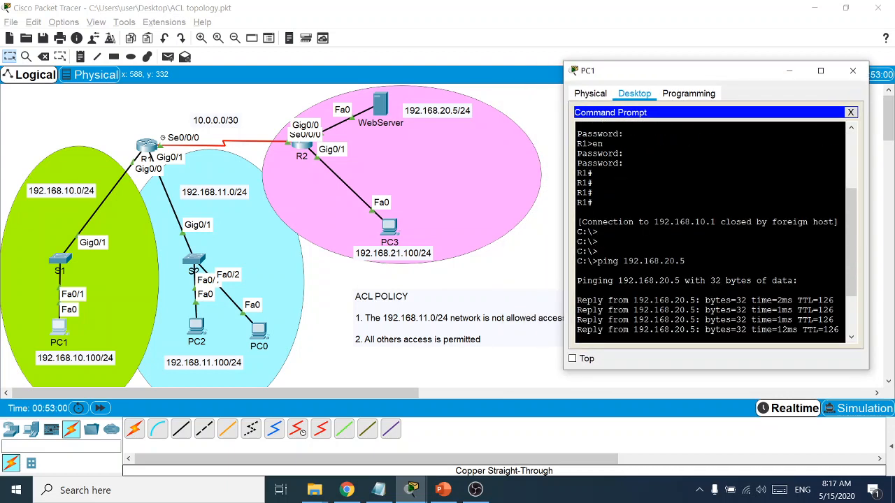
From PC1, Telnet to R1 at 192.168.10.1 and submit the login password
key(Return)
key(Return)
key(Return)
key(Return)
text(telnet)
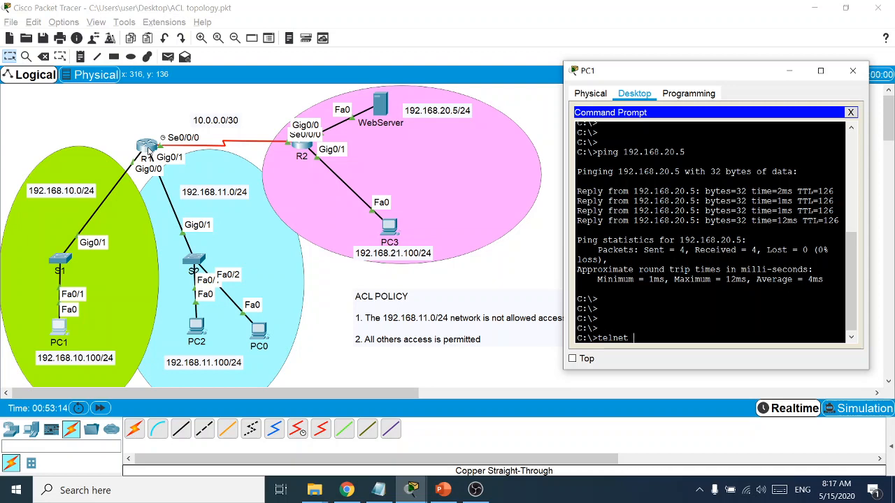
text(192.168.10.1)
key(Return)
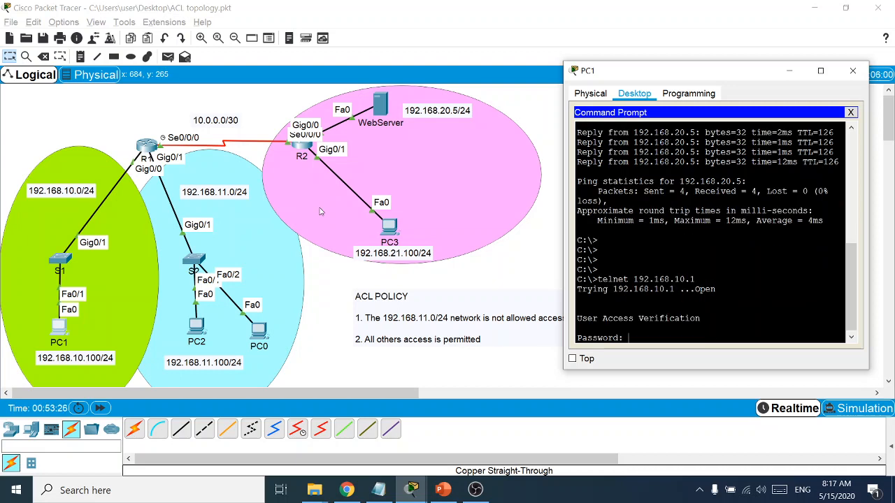
key(Return)
Enter privileged mode on R1 with en and the enable password, then close PC1
text(en)
key(Return)
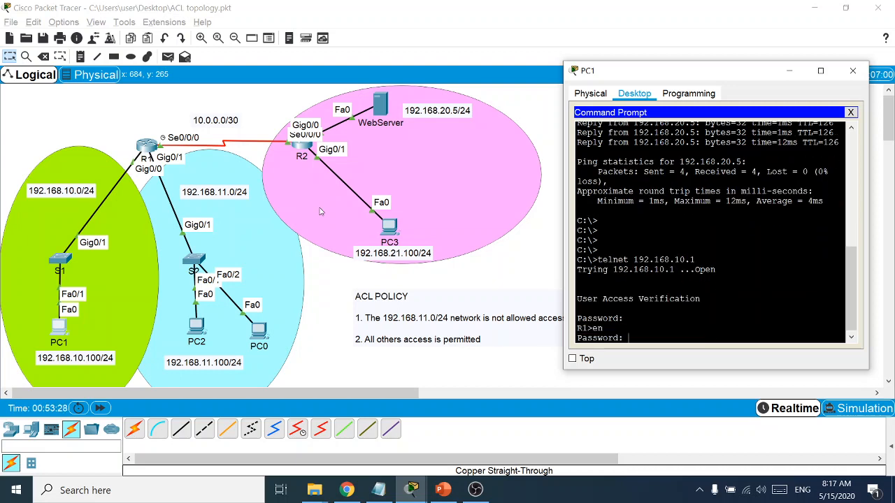
key(Return)
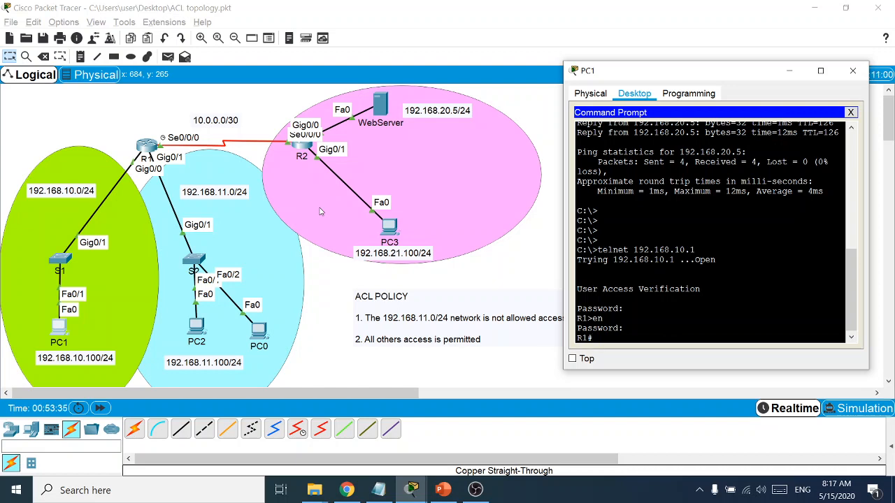
click(850, 112)
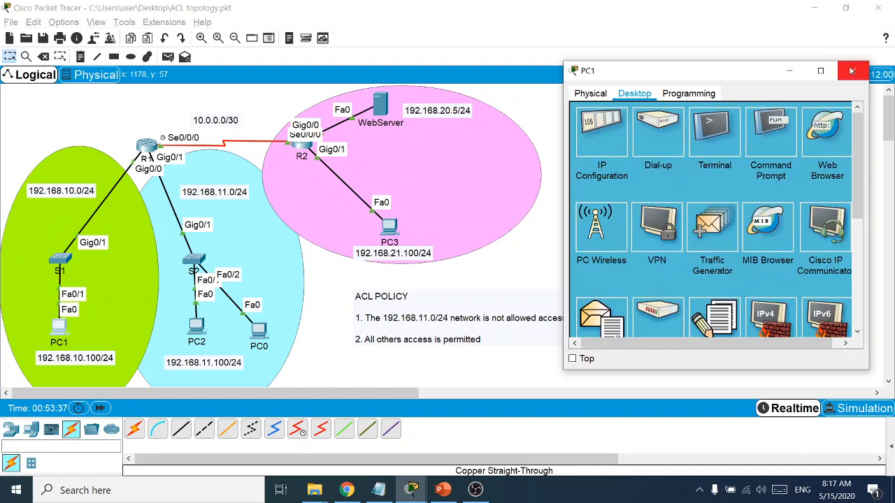
click(853, 71)
Open PC2's Command Prompt and Telnet to 192.168.10.1
click(196, 327)
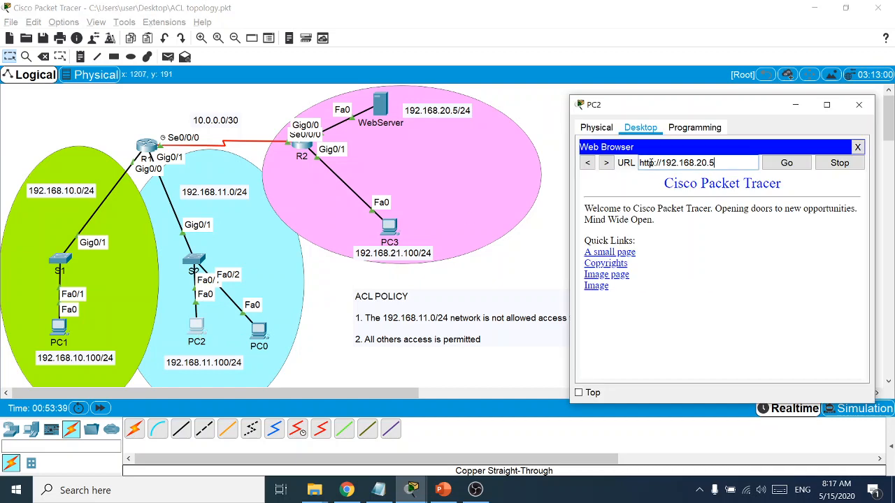
click(857, 147)
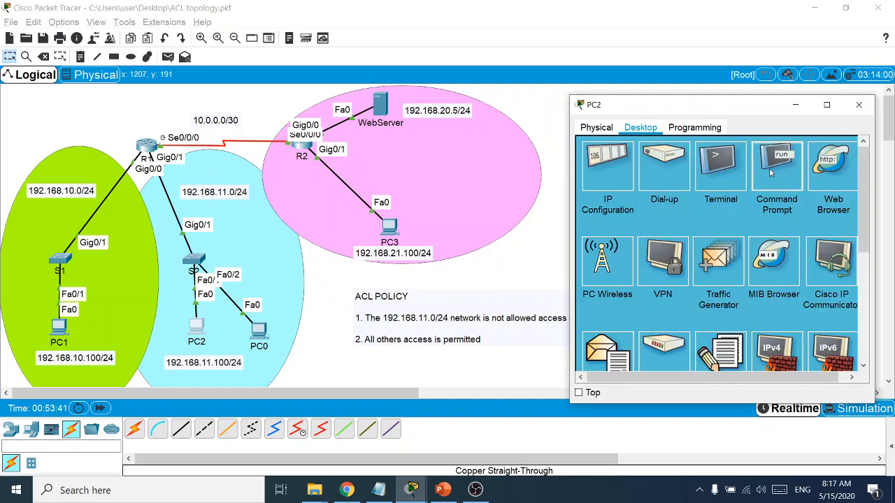
click(777, 168)
text(telnet)
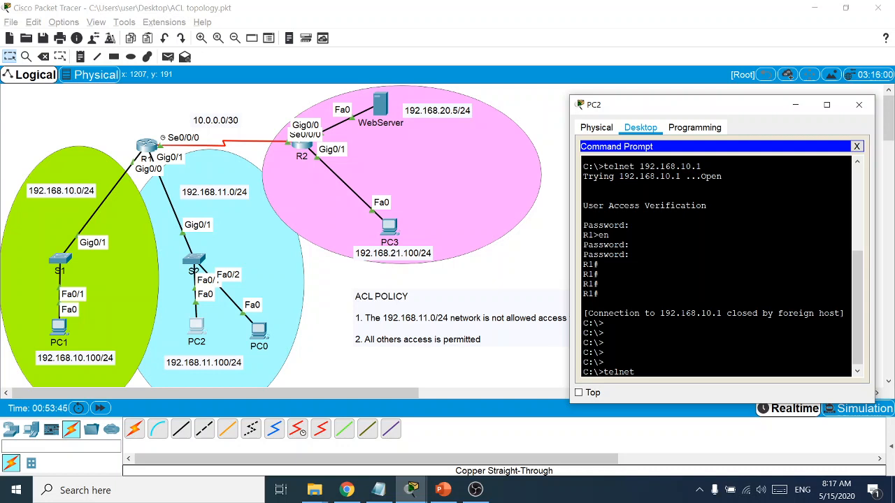
text( 192.168.20)
key(BackSpace)
text(10.1)
key(Return)
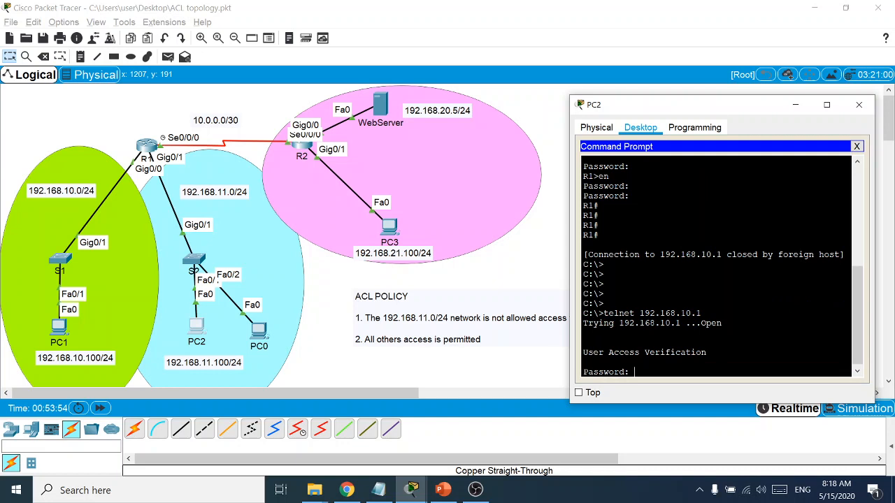
Log in and reach privileged mode on R1 from PC2
key(Return)
text(en)
key(Return)
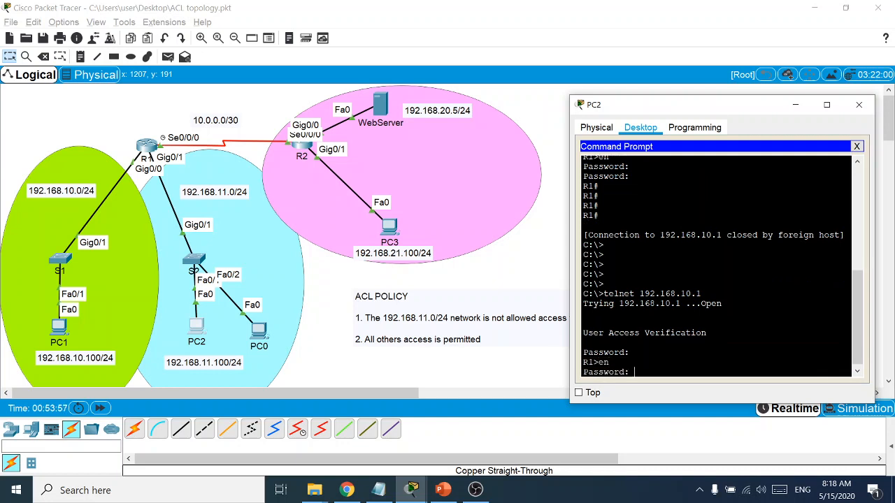
key(Return)
key(Return)
key(Return)
key(Return)
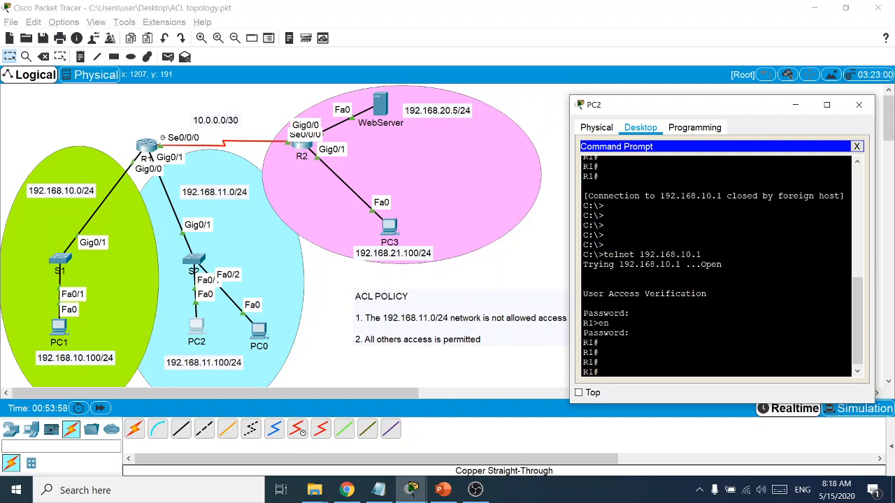
Close PC2 and open R1's command-line window with a fresh console prompt
click(856, 146)
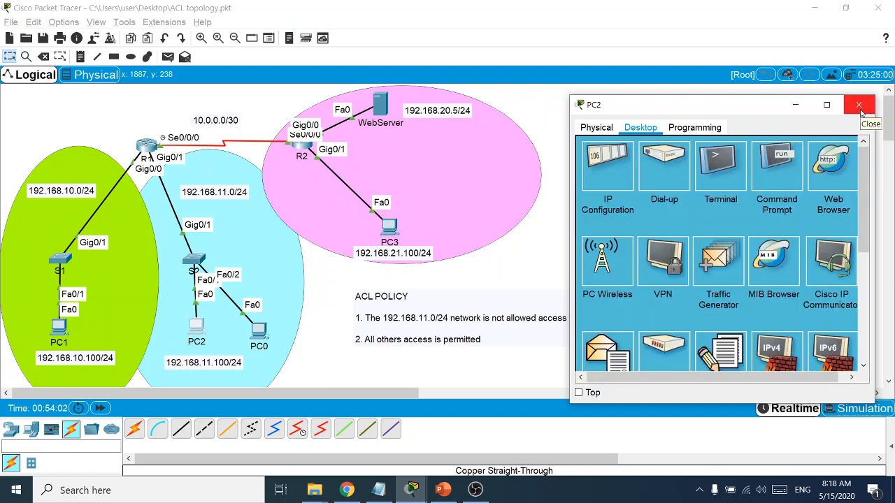
click(859, 106)
click(145, 149)
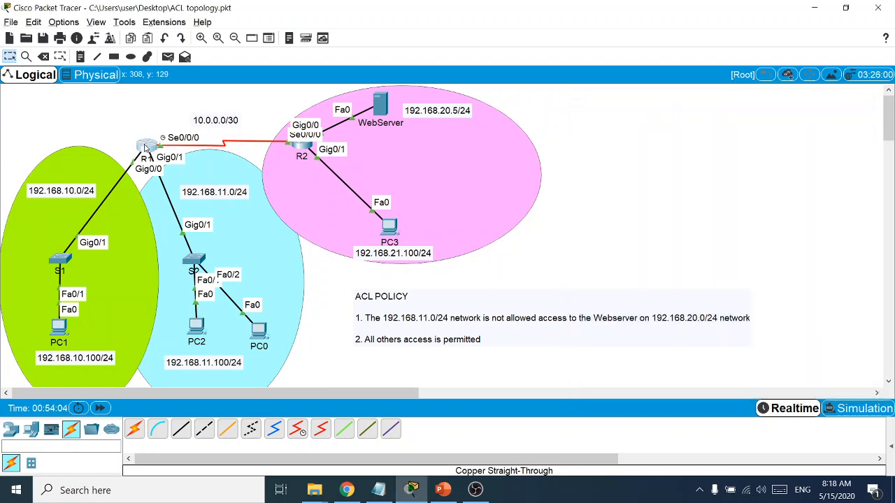
drag(425, 89, 634, 88)
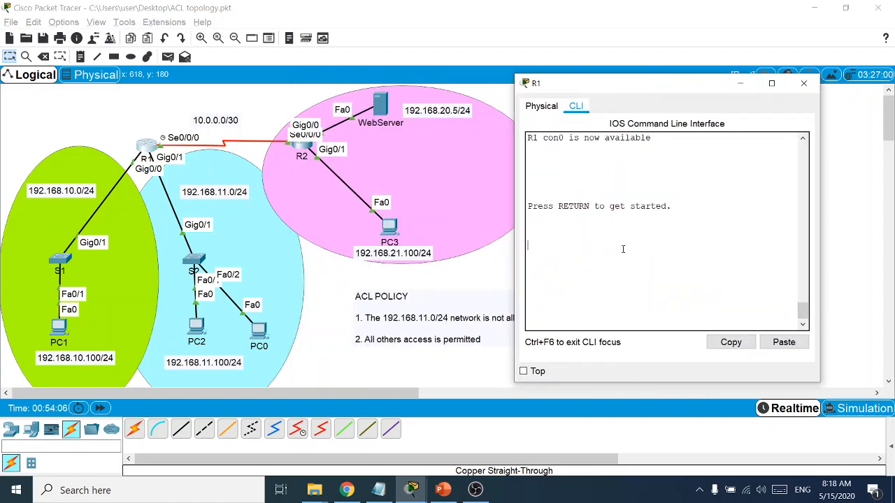
key(Return)
key(Return)
Review the access-class Command slide, highlighting its create-ACL and apply-ACL bullets, then minimize PowerPoint
click(443, 490)
scroll(461, 326, down, 6)
scroll(463, 327, down, 2)
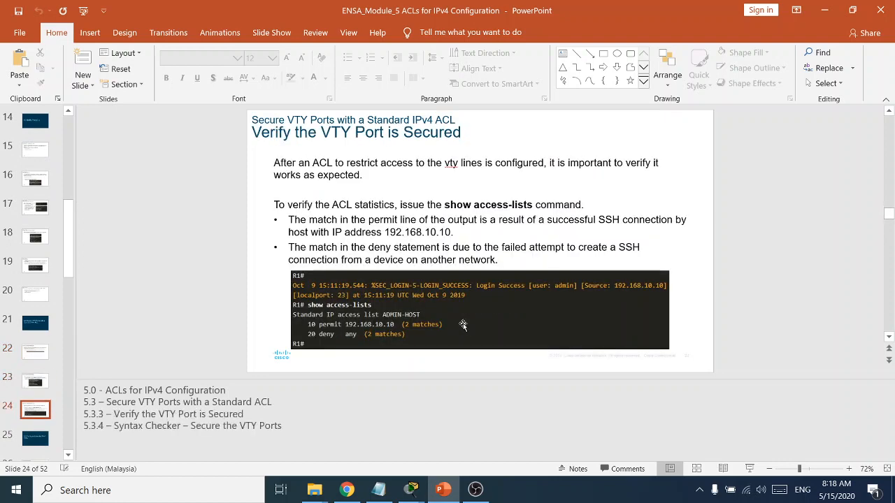
scroll(463, 328, up, 1)
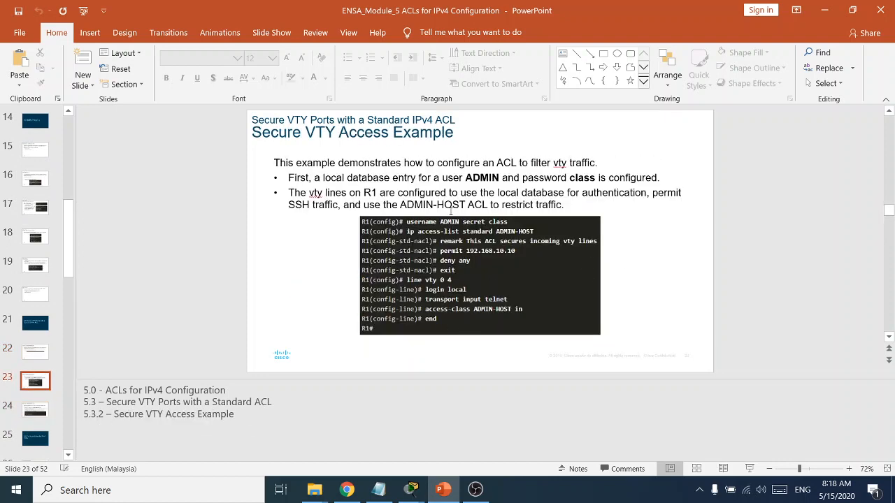
scroll(376, 294, up, 1)
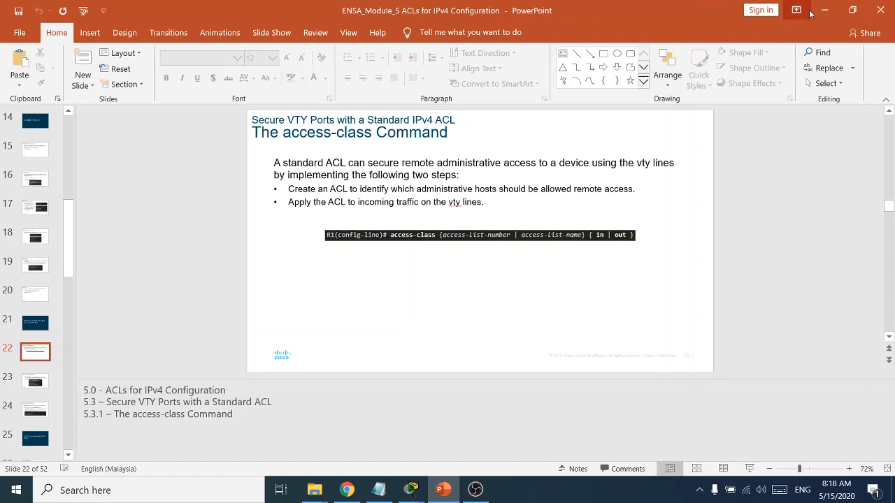
click(392, 187)
drag(636, 187, 287, 191)
drag(485, 202, 303, 198)
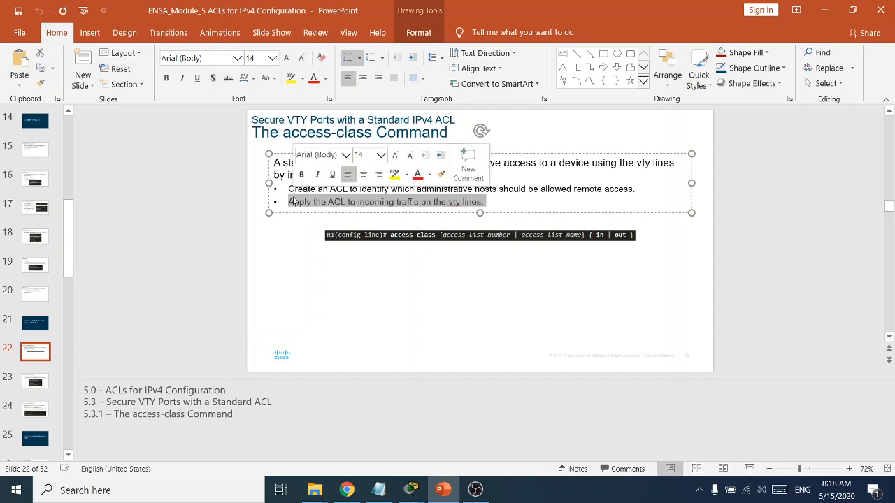
click(825, 9)
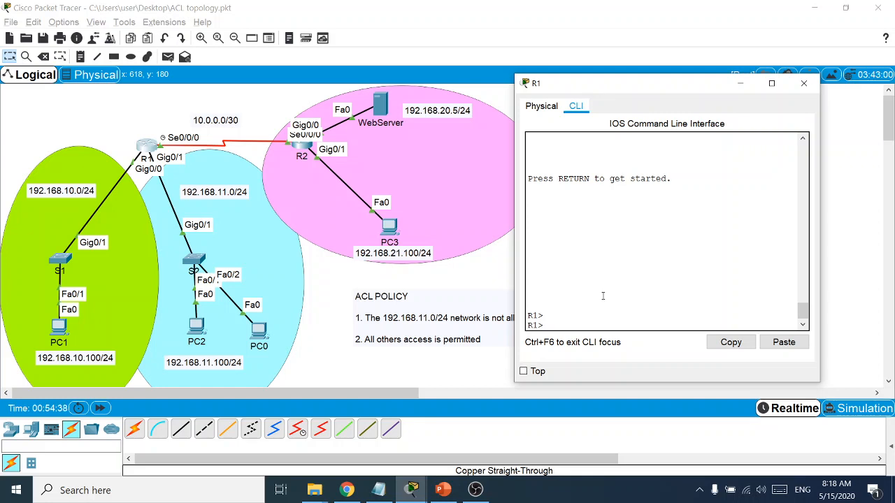
Enable privileged mode on R1 and enter global configuration with conf t
key(Return)
text(en)
key(Return)
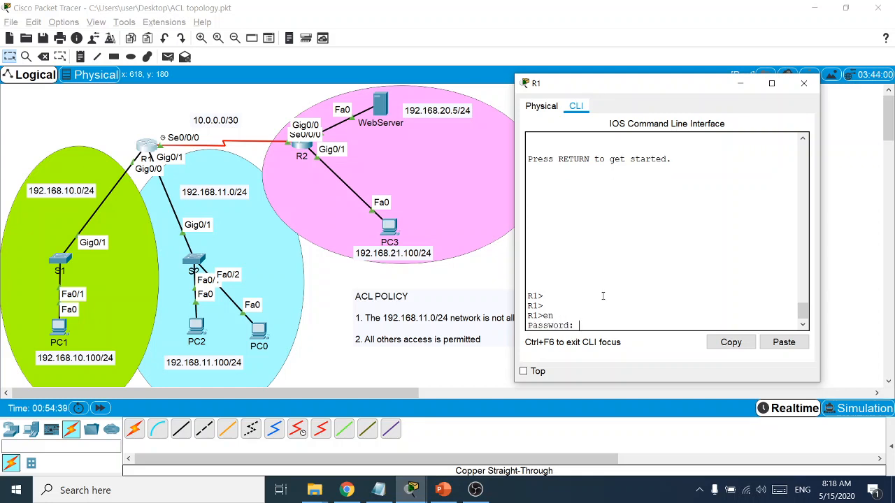
key(Return)
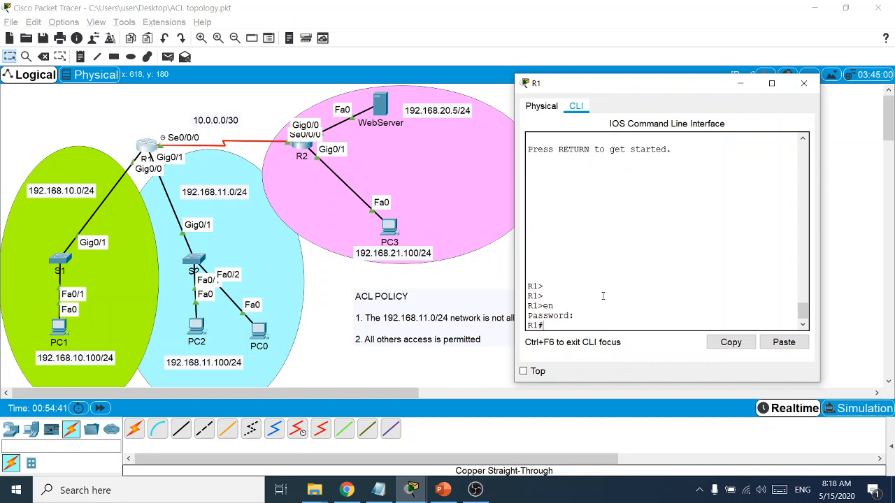
text(conf t)
key(Return)
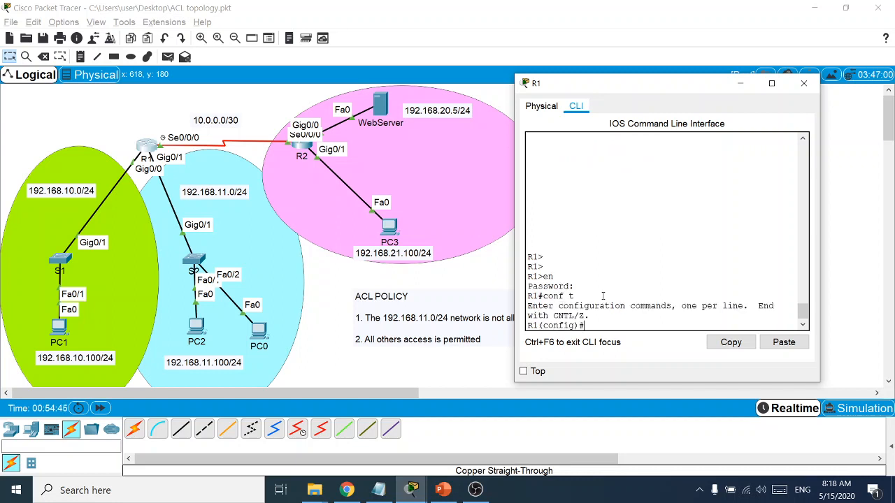
Create the local user ADMIN with a secret password
text(user)
key(Tab)
text(AD)
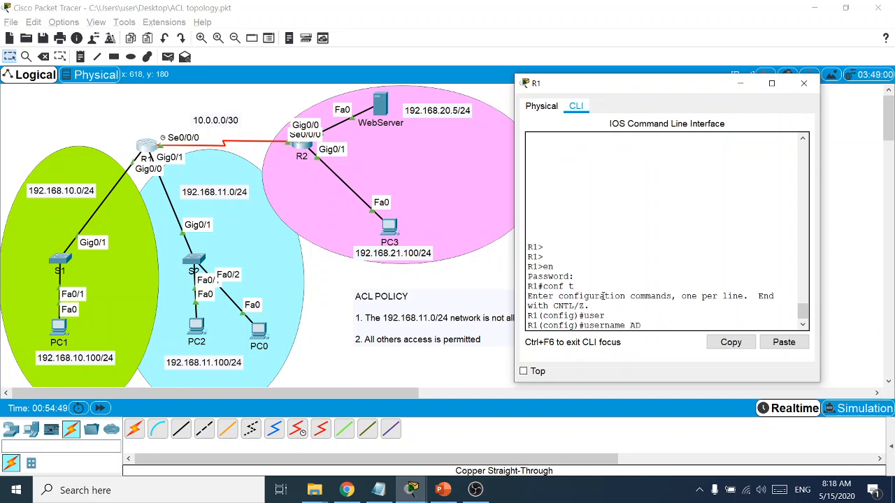
text(MIN se)
key(Tab)
text(class)
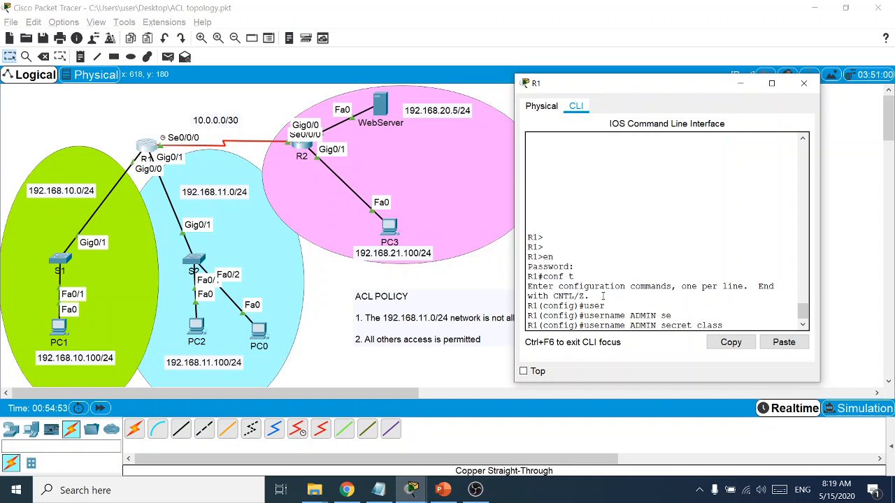
key(Return)
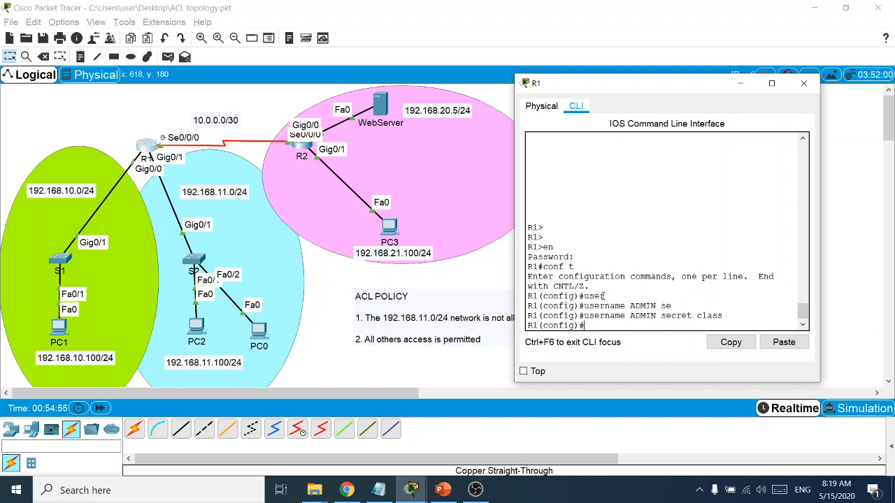
Begin the 'ip access-list standard' command using completion
text(ip acc)
key(Tab)
text(stan)
key(Tab)
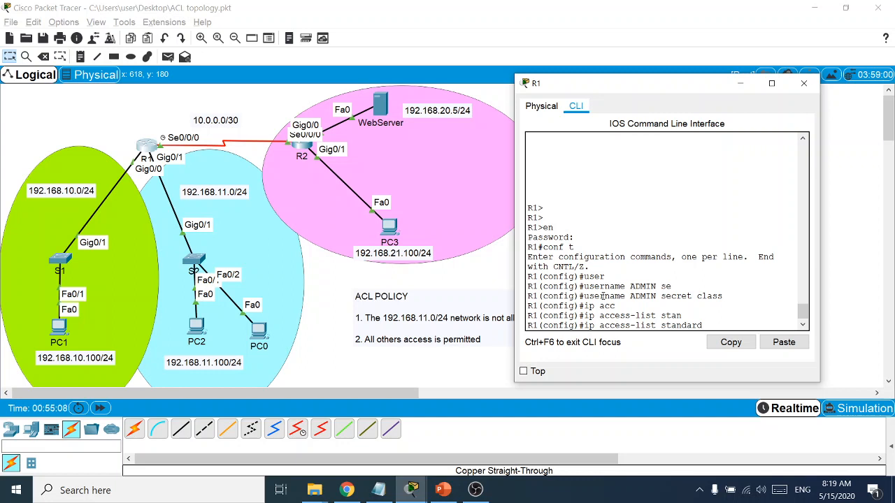
Create standard ACL AdminPC with the remark 'THIS ACL secures incoming vty lines'
text(Admi)
text(nHos)
key(BackSpace)
key(BackSpace)
key(BackSpace)
text(PC)
key(Return)
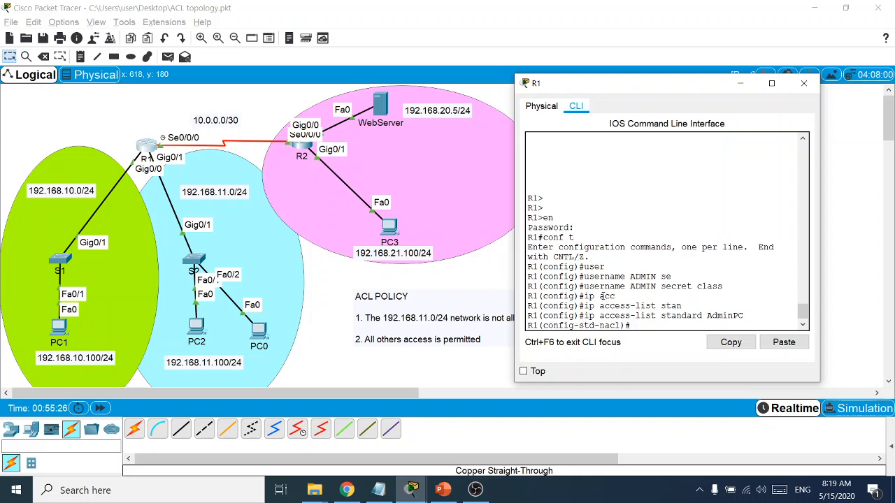
text(remark THIS)
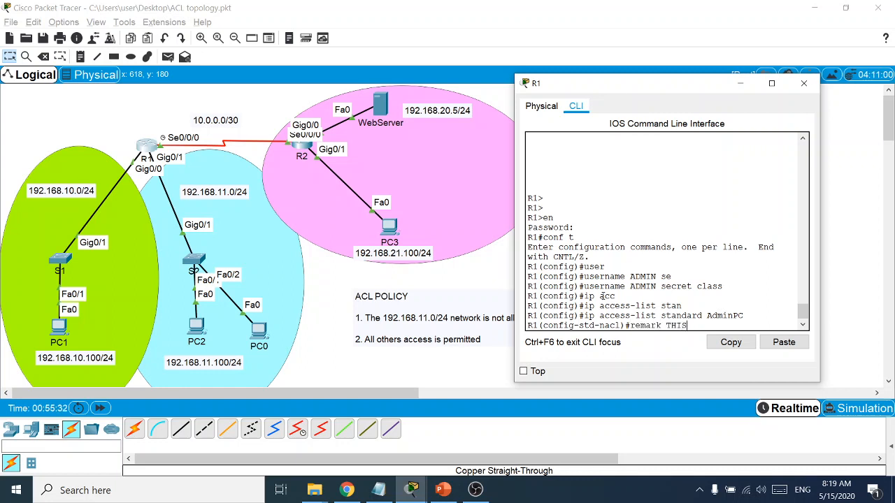
text( ACL secures)
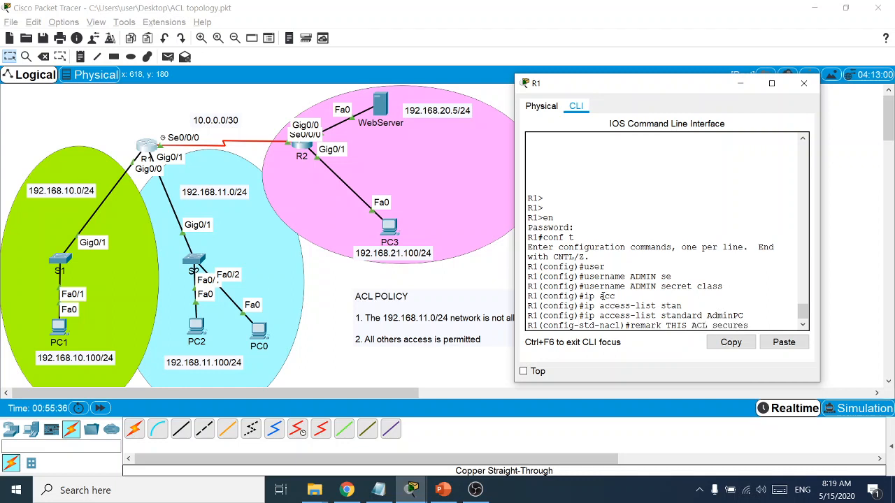
text( incoming vty ln)
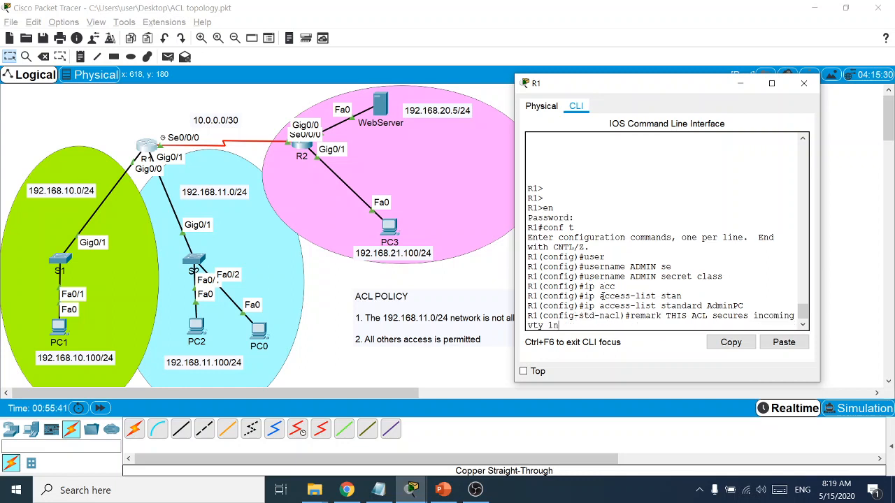
key(BackSpace)
text(ines)
key(Return)
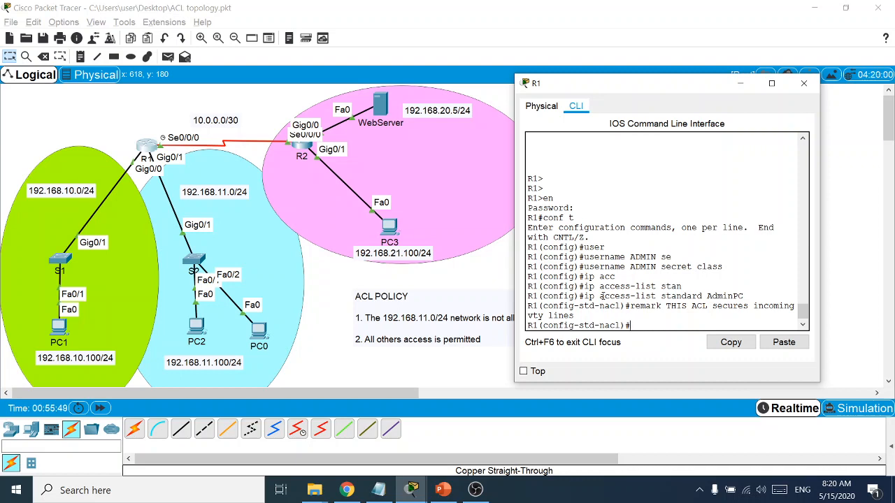
Add 'permit host 192.168.10.100' and 'deny any' entries, then exit to global configuration
text(permit host 192.168.1)
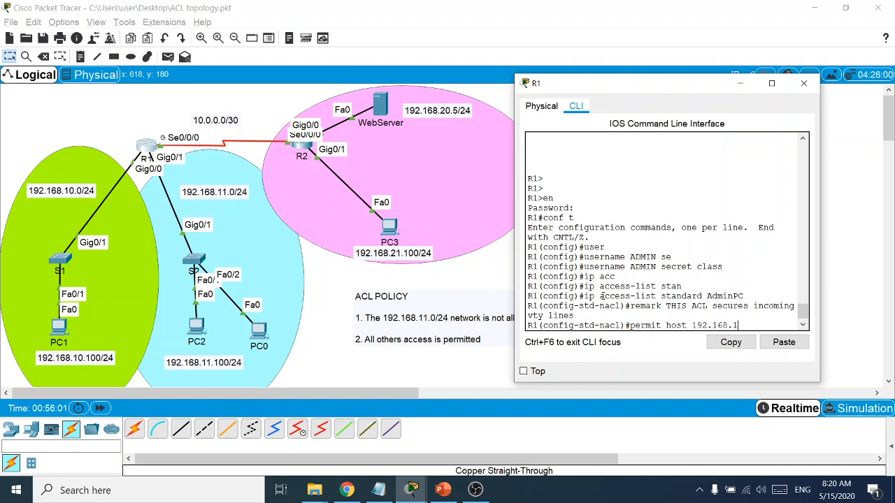
text(0.100)
key(Return)
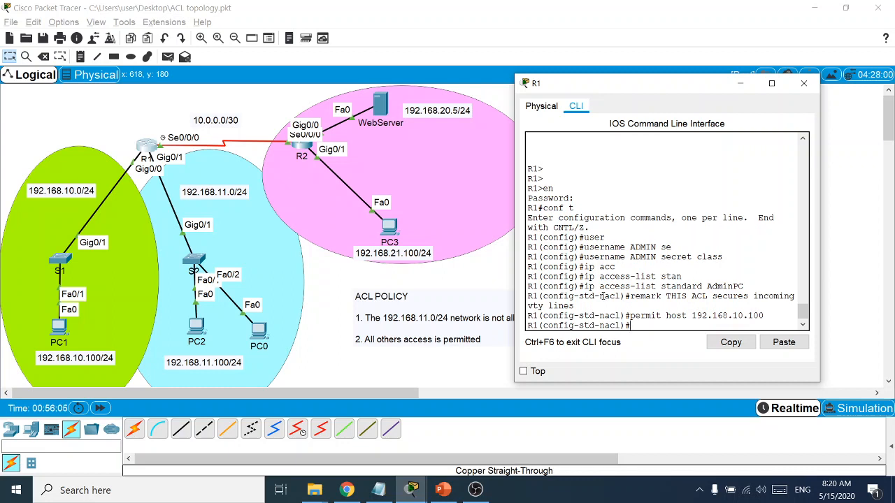
text(deny)
key(Tab)
text(any)
key(Return)
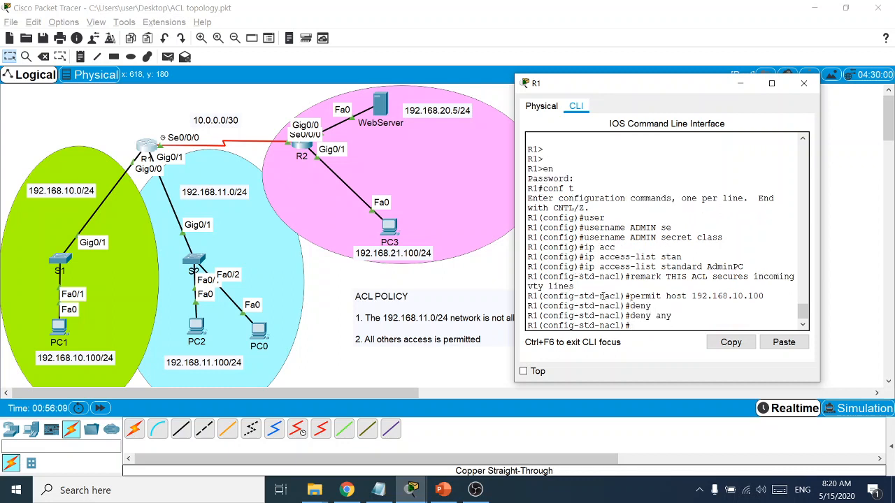
text(exit)
key(Return)
key(Return)
key(Return)
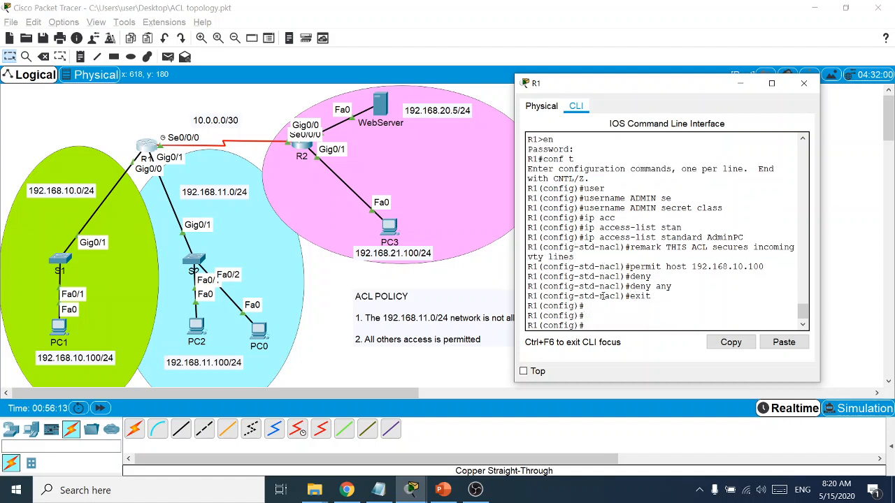
Configure VTY lines 0–4 with login local and transport input telnet
text(line vty 0 4)
key(Return)
text(logi)
key(Tab)
text(local)
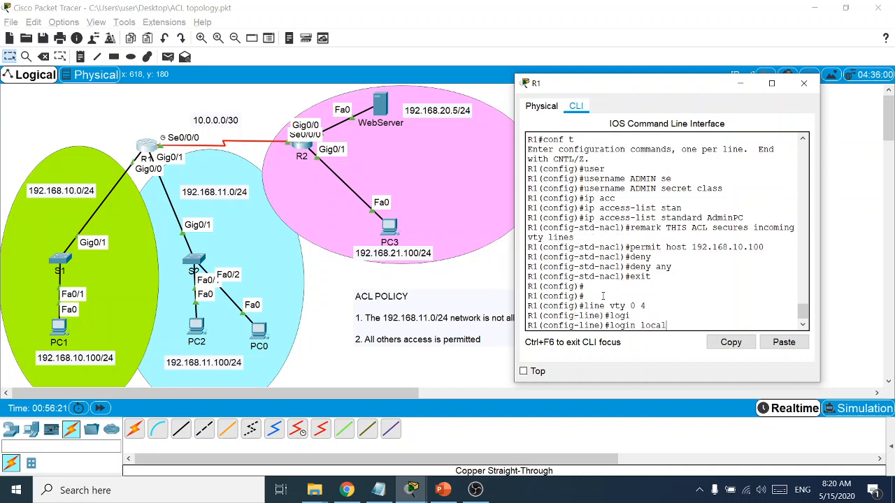
key(Return)
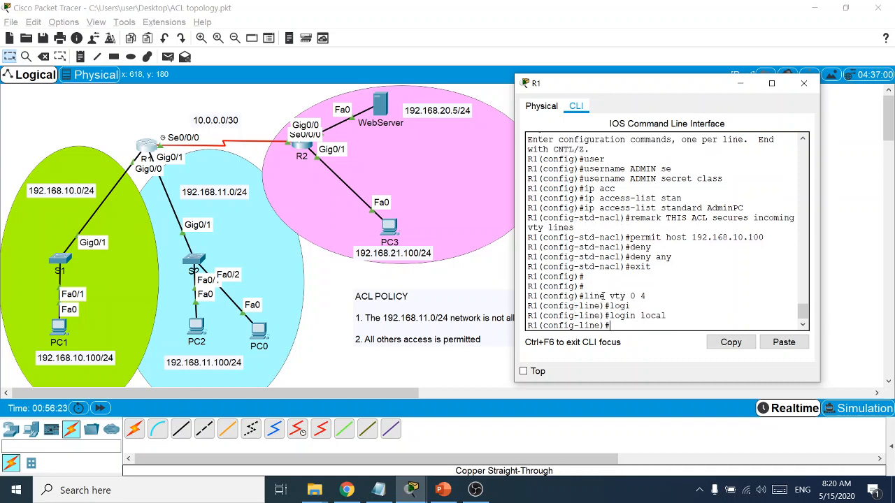
text(tran)
key(Tab)
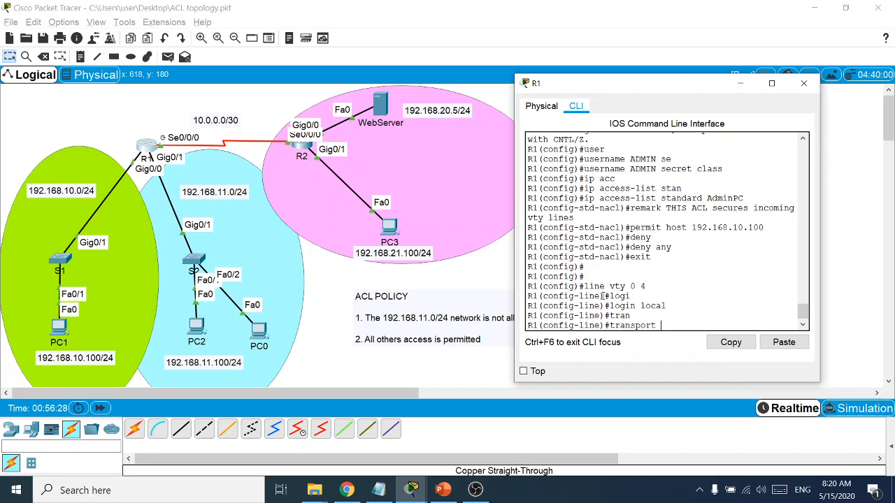
text(inpu)
key(Tab)
text(telnet)
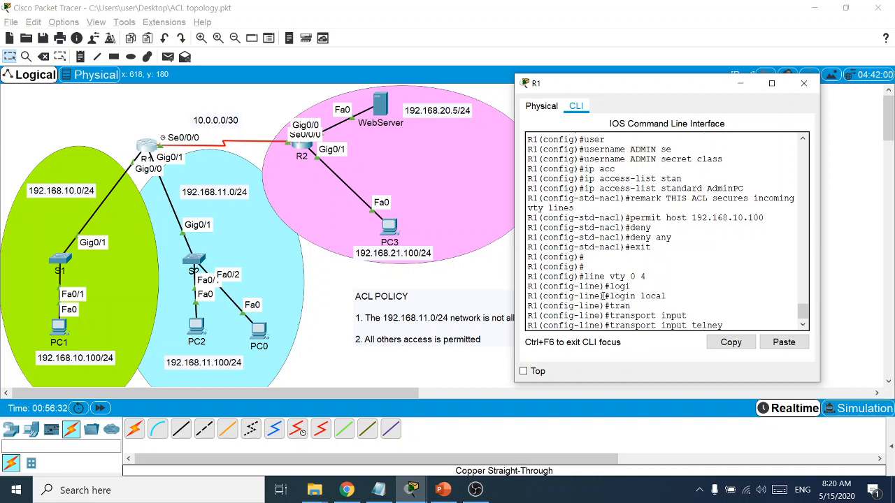
key(Return)
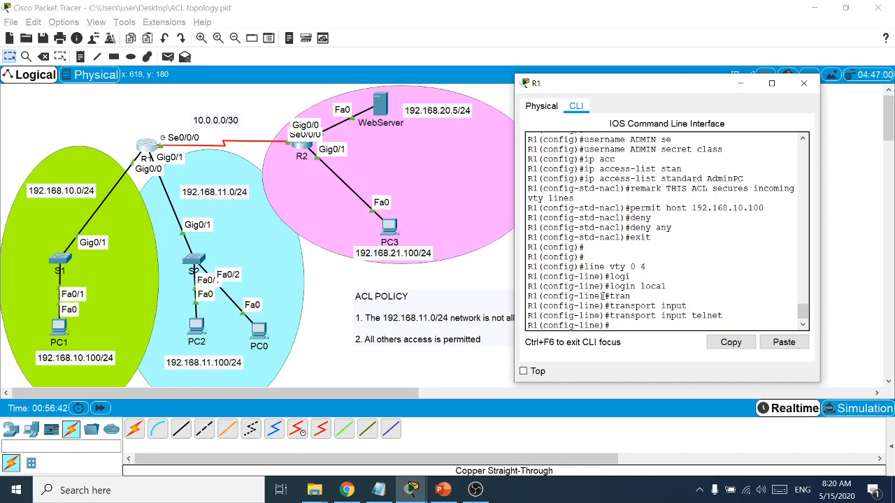
Apply 'access-class AdminPC in' to the VTY lines, pasting the copied ACL name
text(acc)
key(Tab)
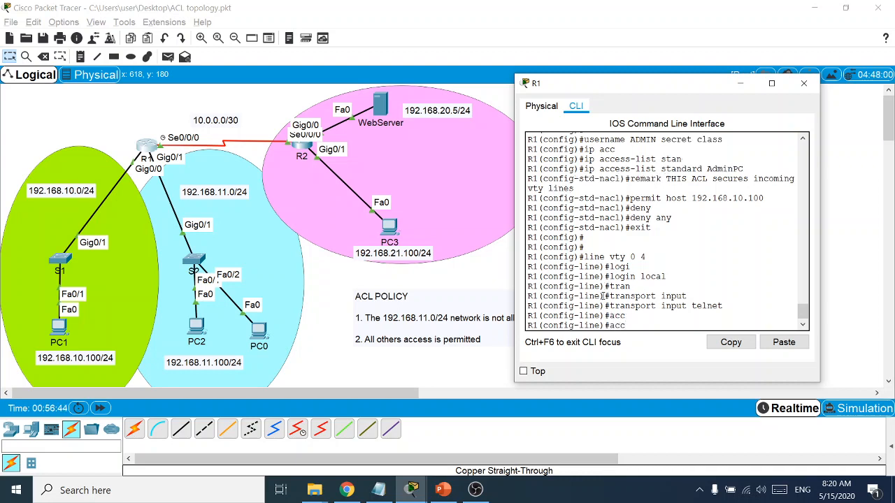
text(ess-class)
key(Tab)
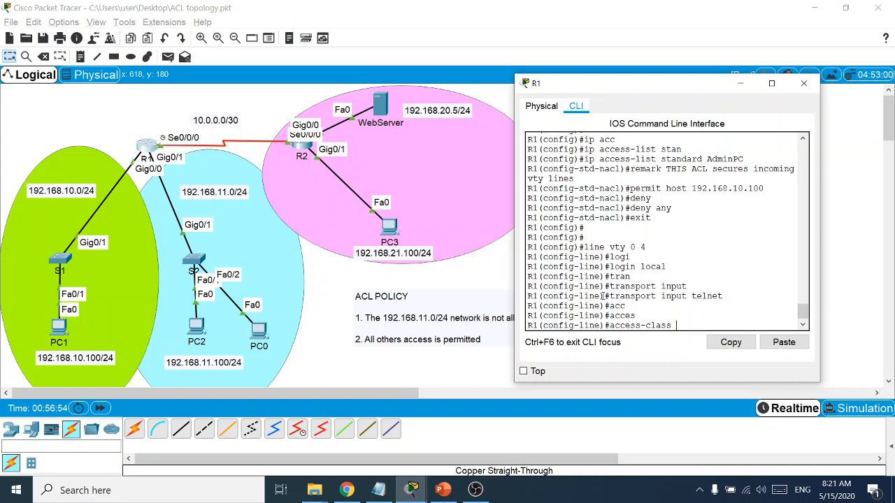
drag(743, 160, 708, 160)
key(ctrl+c)
right_click(708, 160)
click(730, 165)
right_click(681, 327)
click(710, 341)
text(inPC in)
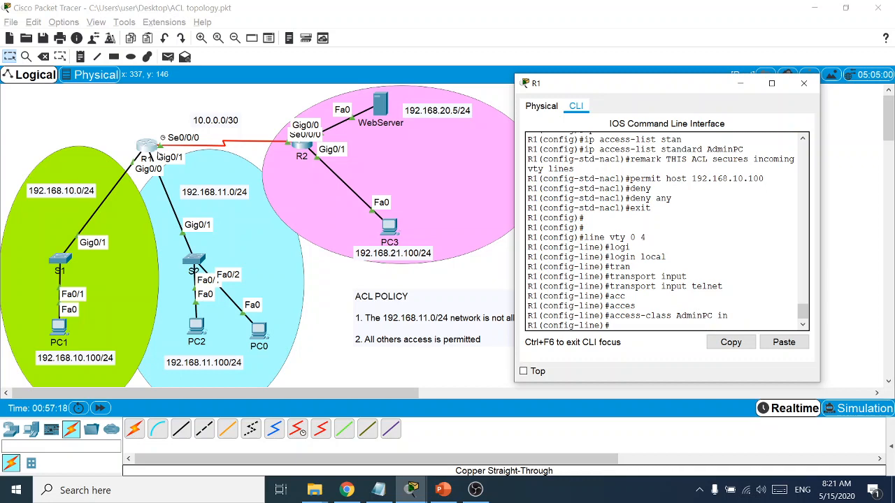
Leave configuration mode with end and save the configuration with wr
text(end)
key(Return)
key(Return)
key(Return)
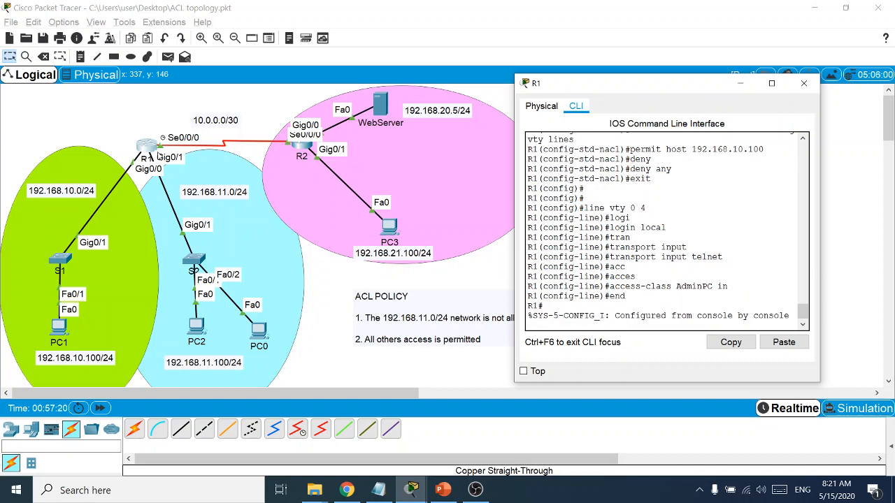
text(wr)
key(Return)
key(Return)
key(Return)
key(Return)
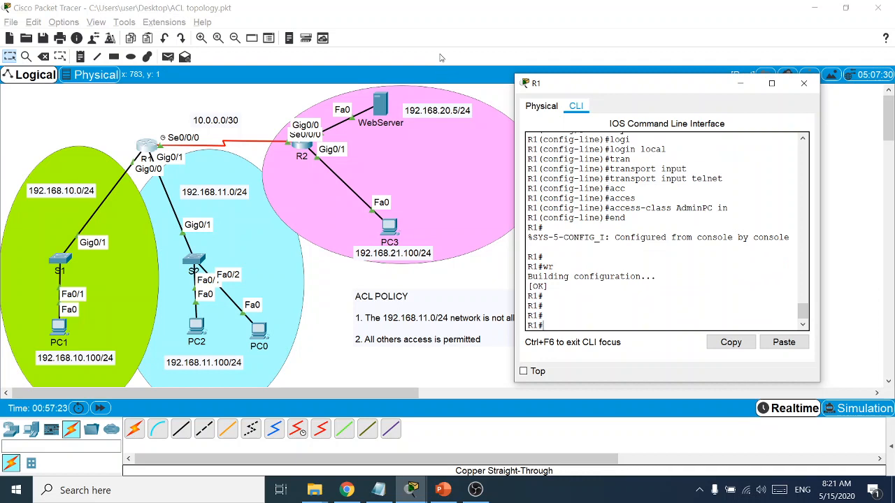
Close R1's window and open PC1's Command Prompt
click(803, 83)
click(63, 333)
click(501, 176)
drag(469, 84, 706, 84)
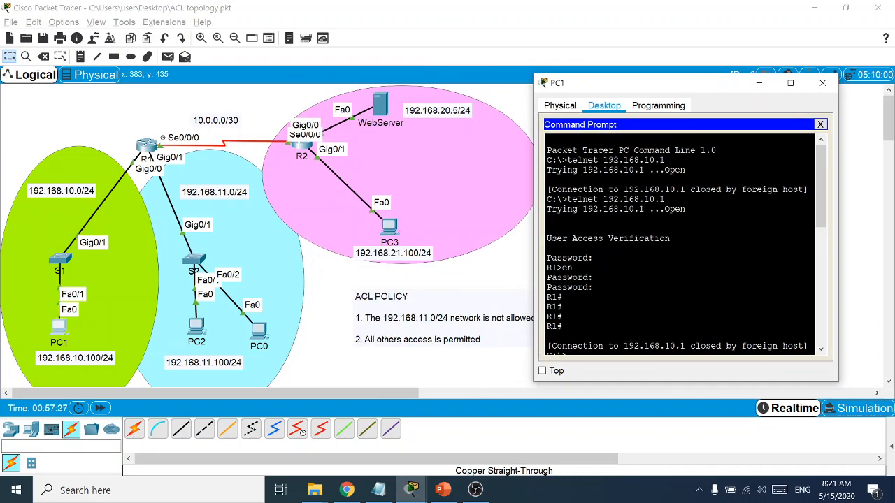
key(Return)
key(Return)
key(Return)
key(Return)
Telnet from PC1 to 192.168.10.1, log in, enable, and run sh run
text(telnet )
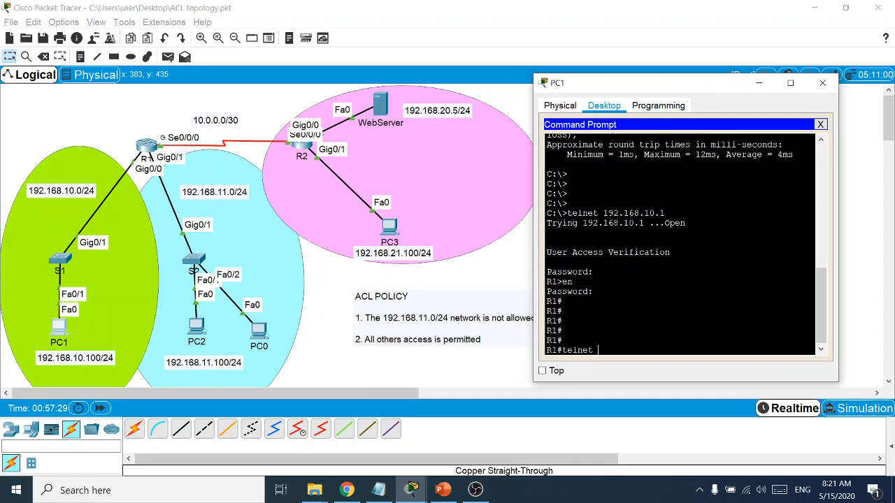
text(192.168.10.1)
key(Return)
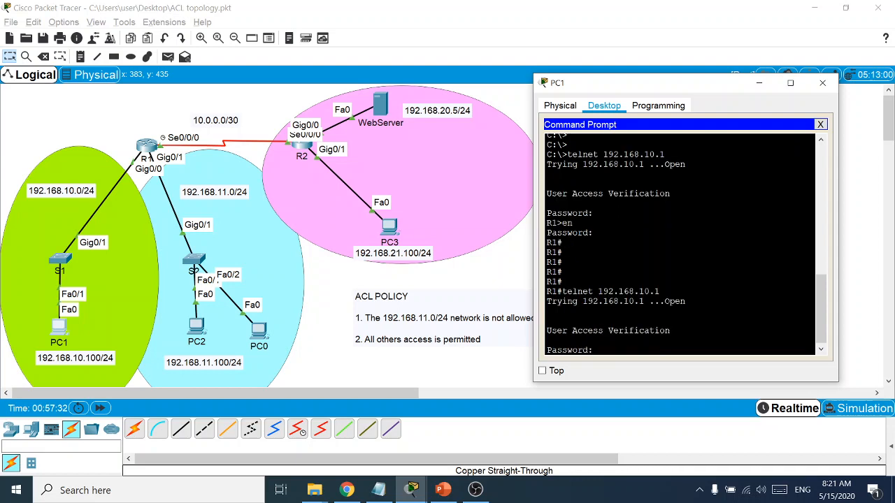
key(Return)
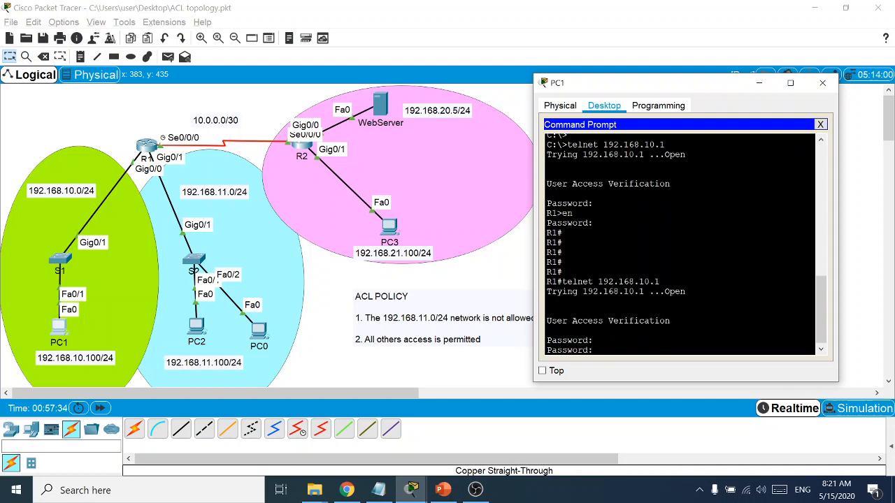
key(Return)
text(en)
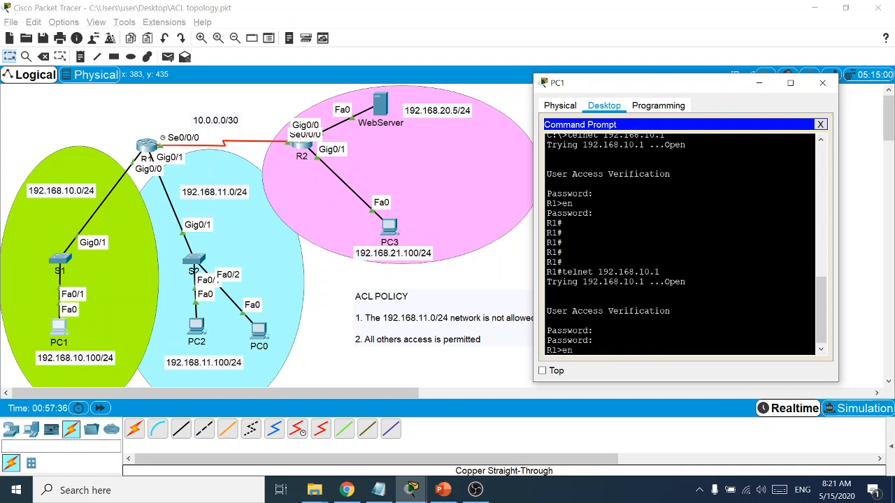
key(Return)
key(Return)
key(Return)
key(Return)
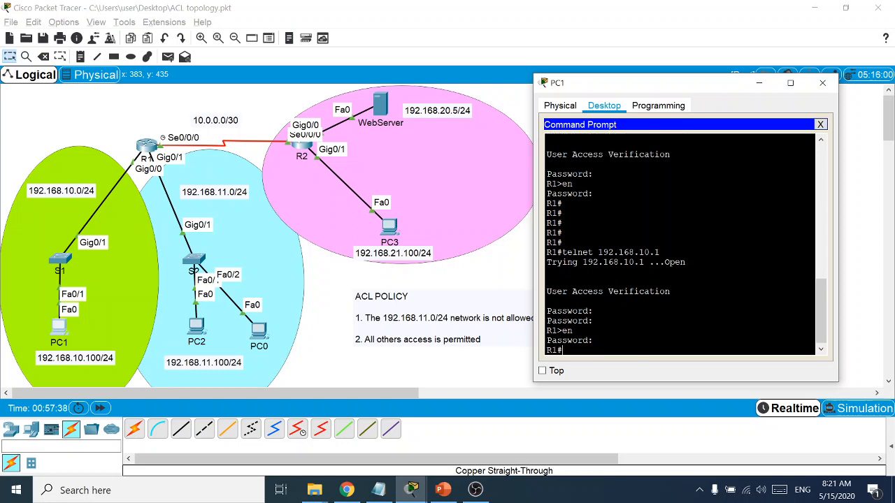
text(sh run)
key(Return)
key(Return)
key(Return)
key(Return)
key(Return)
key(Return)
key(Return)
key(Return)
key(Return)
key(Return)
key(Return)
key(Return)
key(Return)
key(Return)
key(Return)
key(Return)
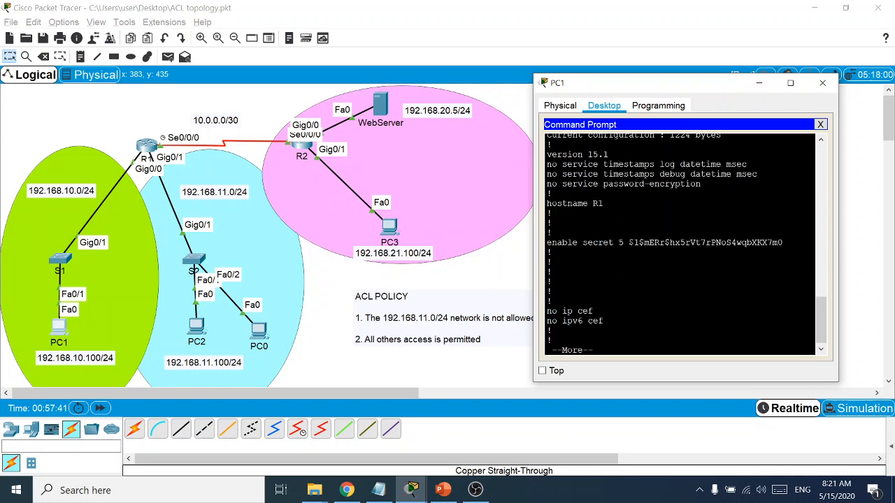
Close PC1 and run 'telnet 192.168.10.1' from PC2, which the remote host refuses
click(819, 124)
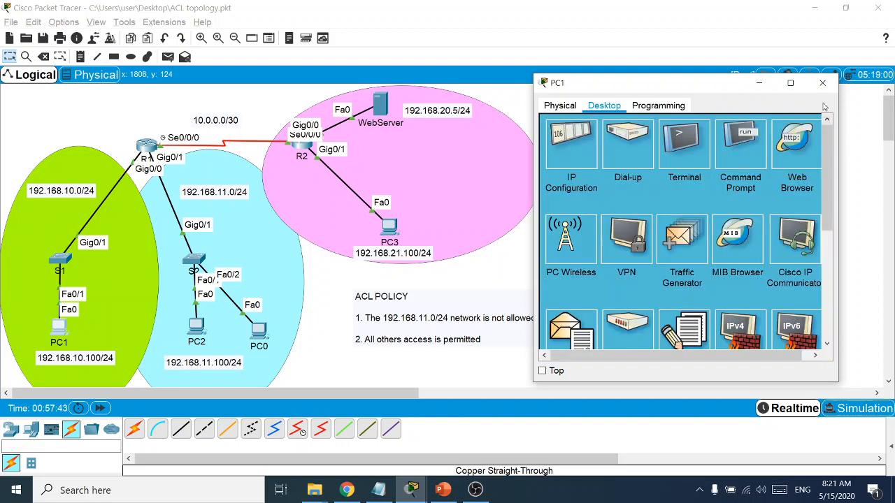
click(822, 83)
click(195, 327)
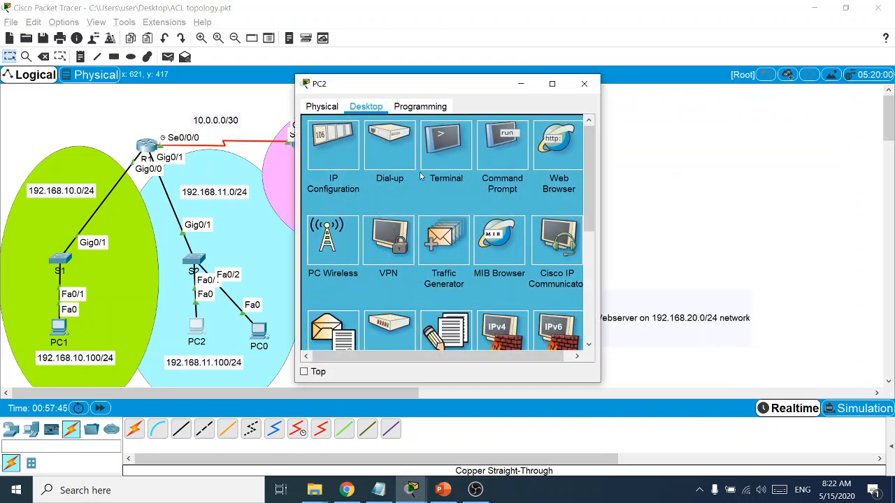
click(521, 146)
key(Return)
key(Return)
key(Return)
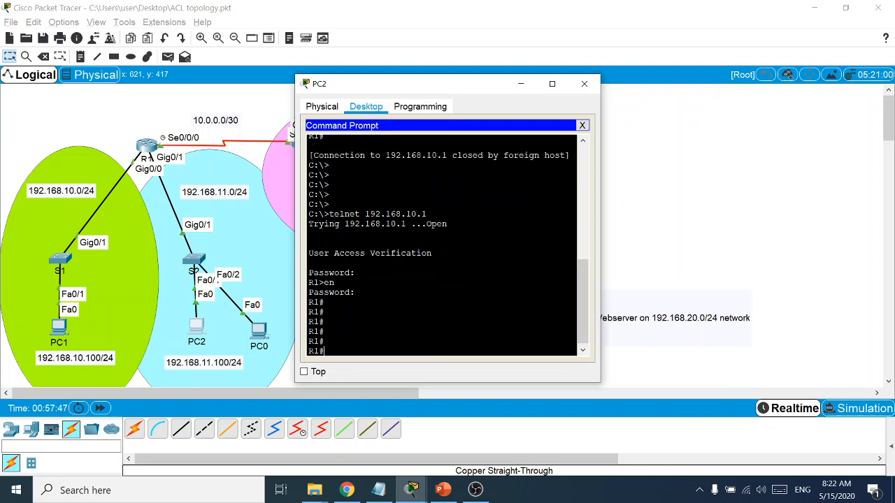
text(telnet 192.168)
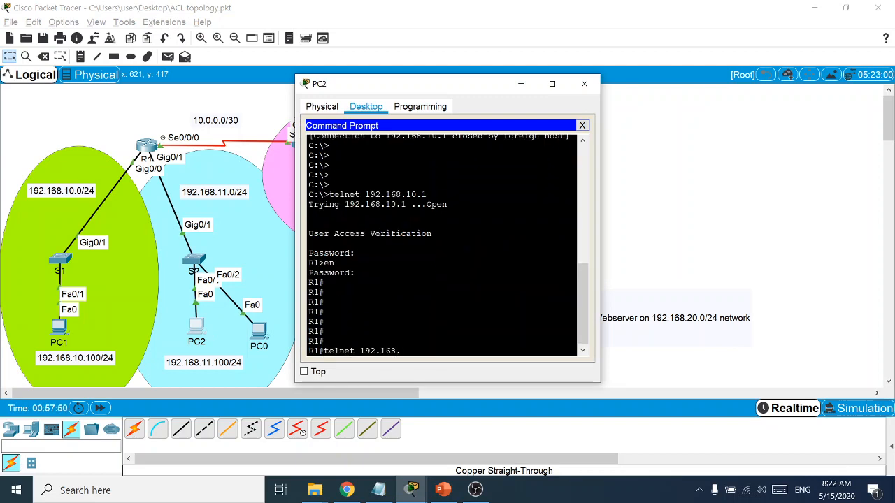
text(.10.1)
key(Return)
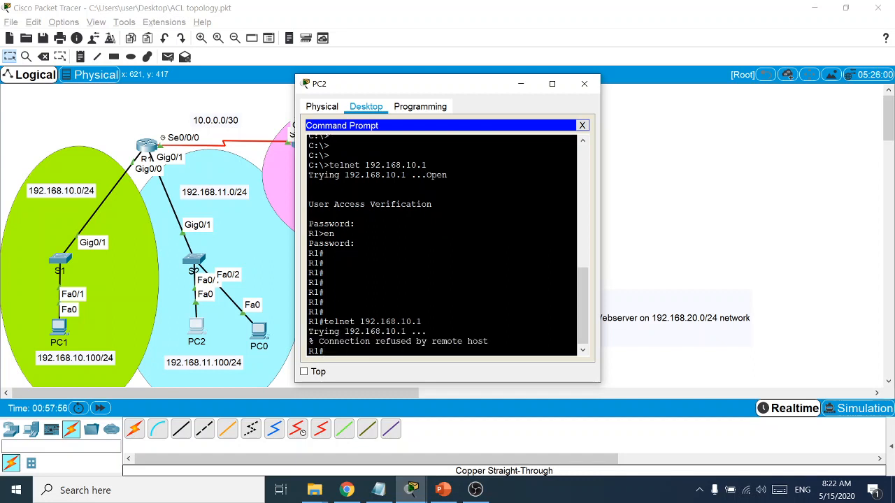
Reopen R1's CLI, highlight the AdminPC permit host and deny any lines, and move it beside the topology
mouse_move(411, 490)
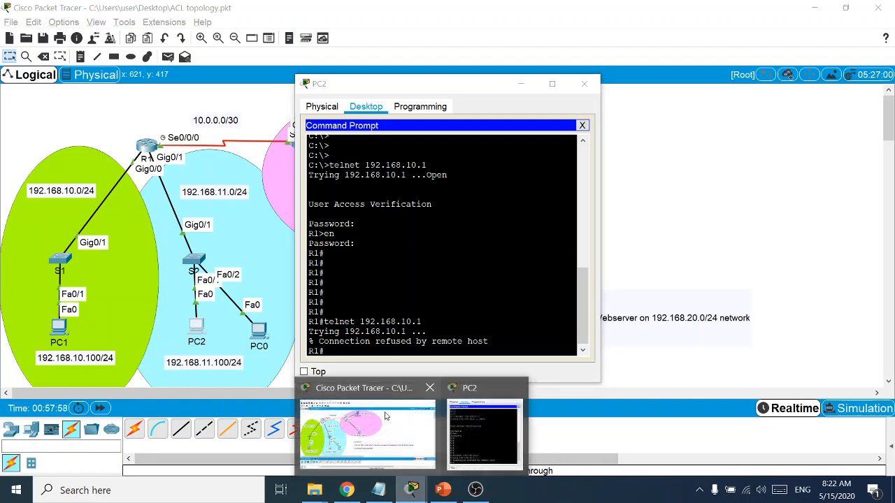
click(391, 420)
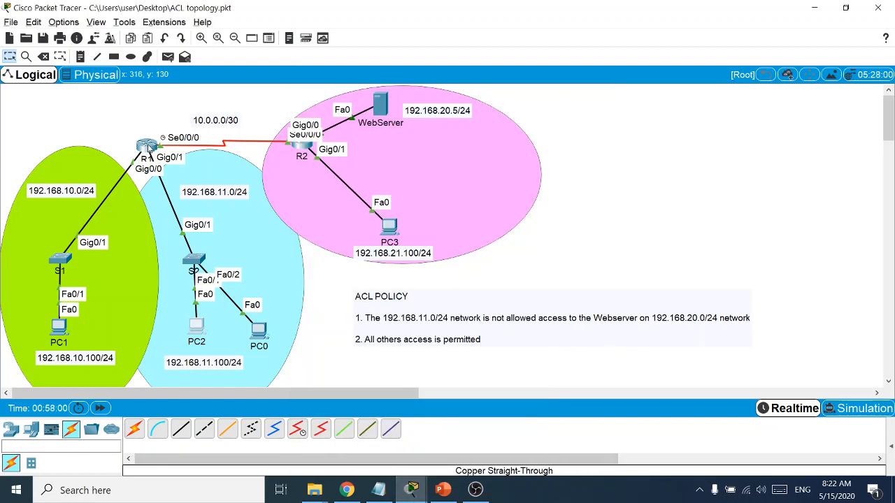
click(146, 146)
scroll(480, 257, up, 5)
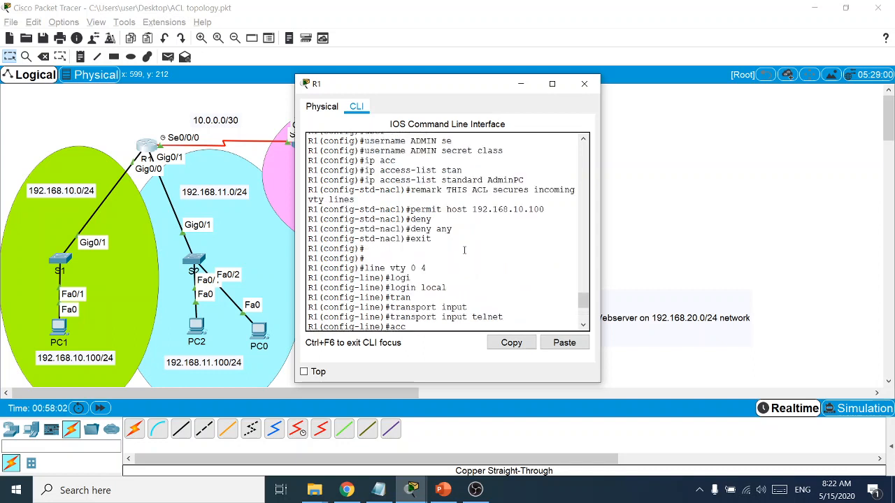
drag(452, 229, 304, 209)
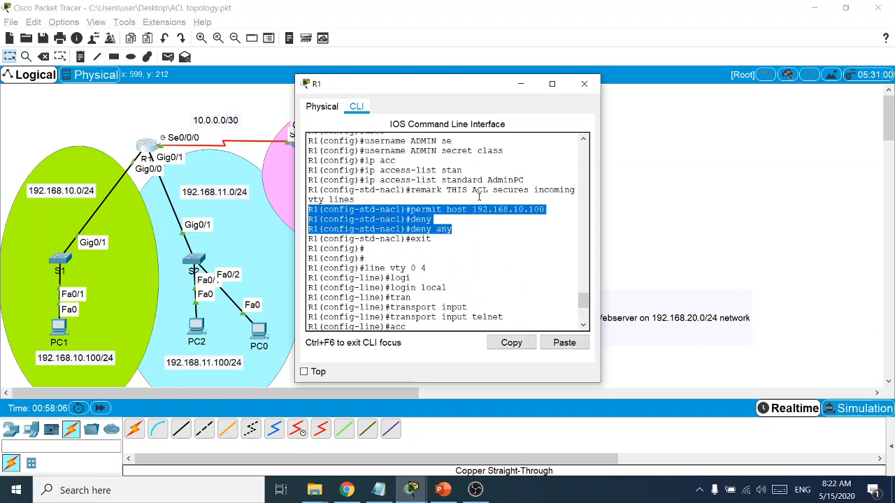
drag(421, 91, 701, 72)
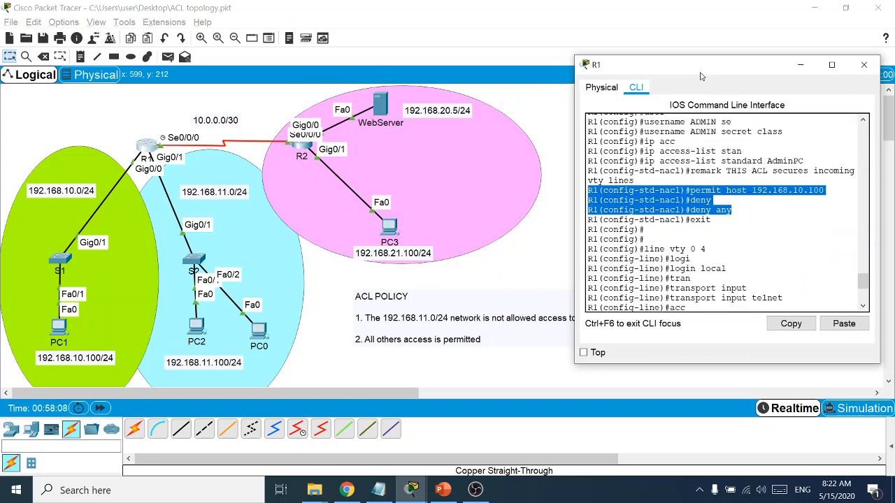